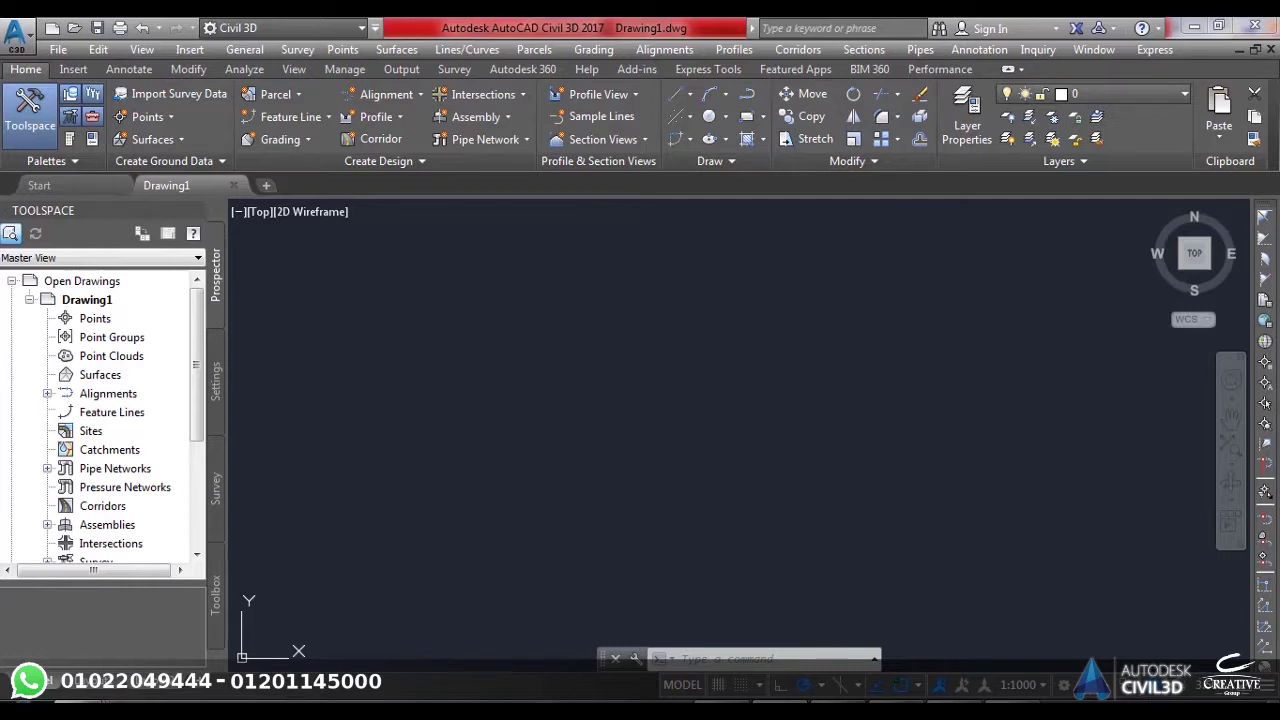
# Step: Dismiss the Windows color scheme message without changing the color scheme
pyautogui.click(864, 167)
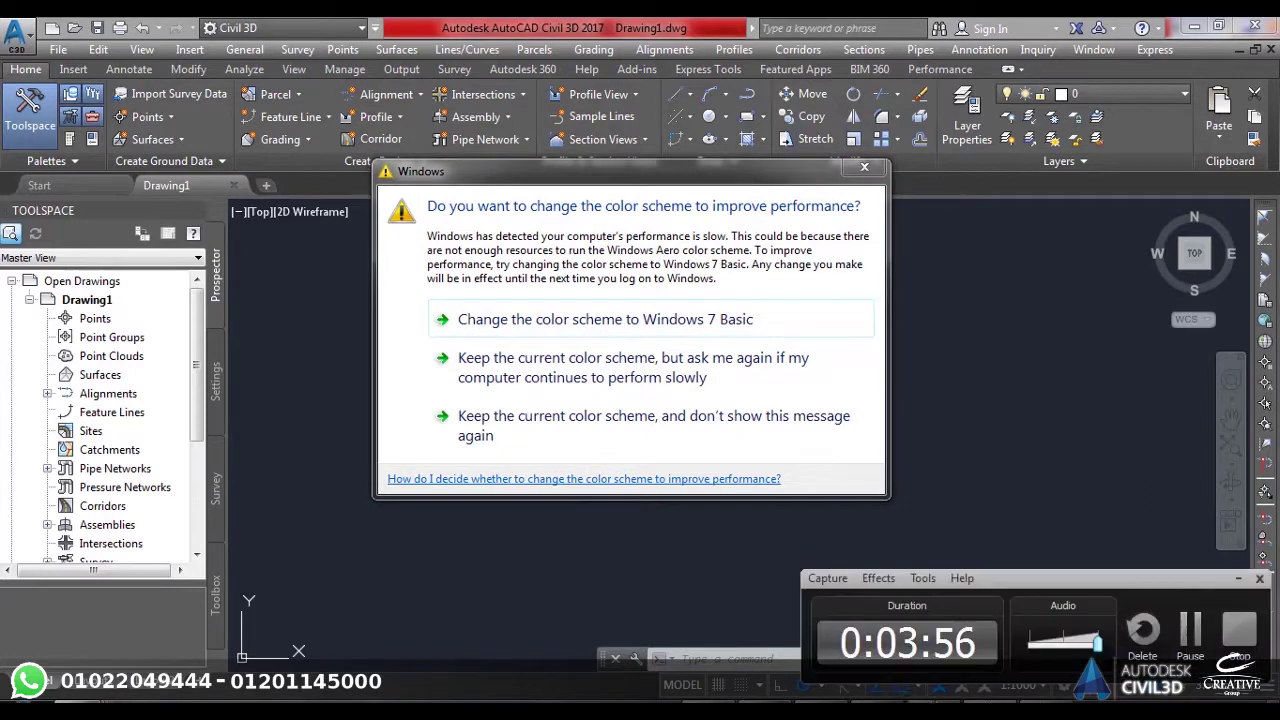
pyautogui.press('Escape')
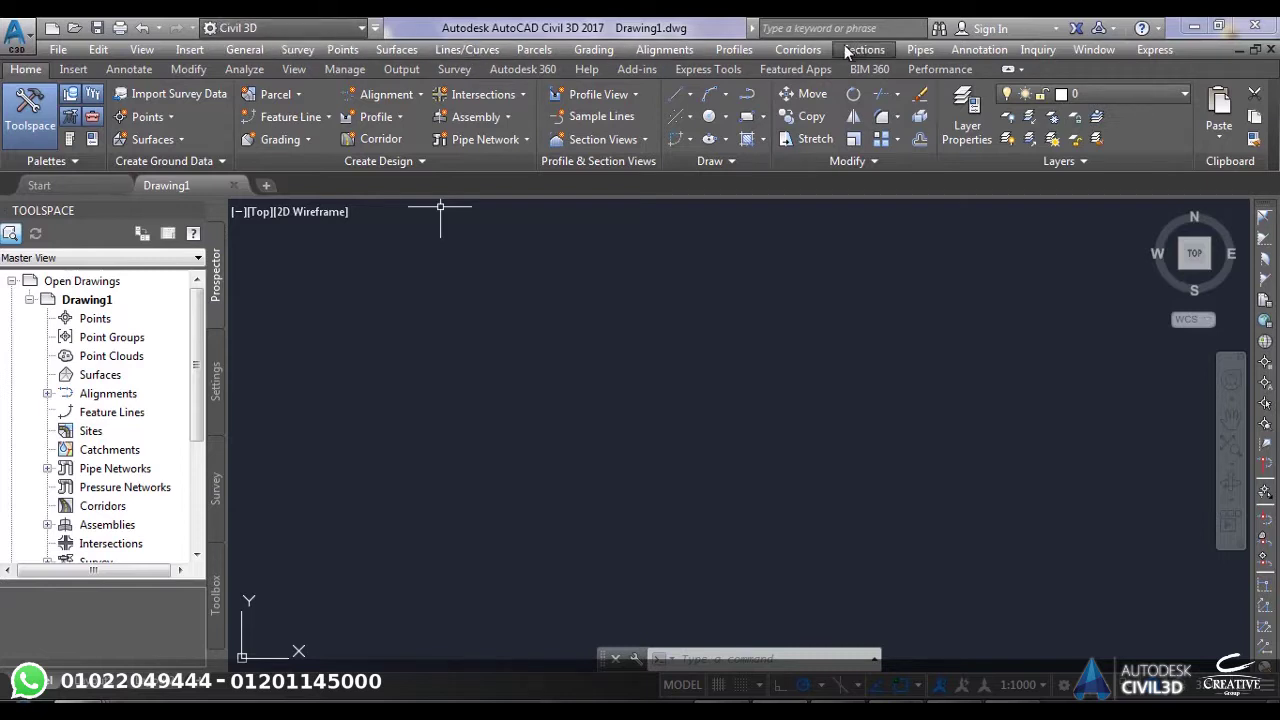
# Step: Hide the classic menu bar above the ribbon and show it again
pyautogui.click(375, 28)
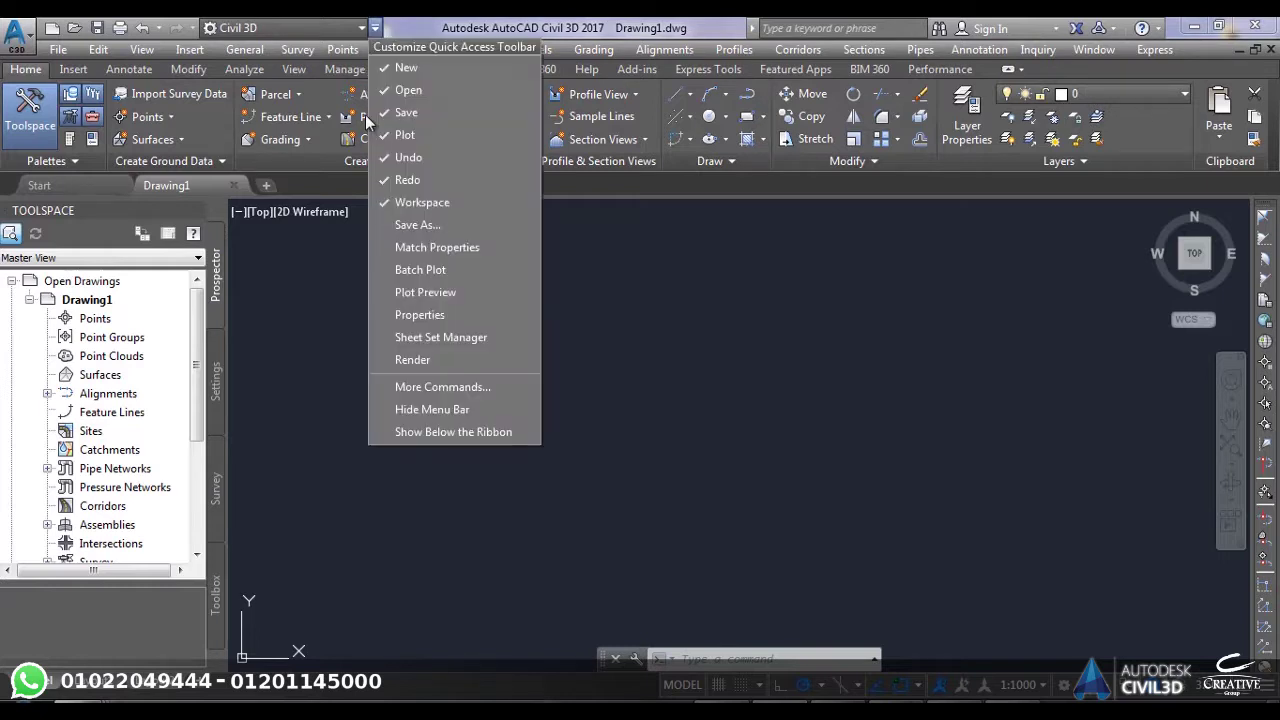
pyautogui.click(422, 407)
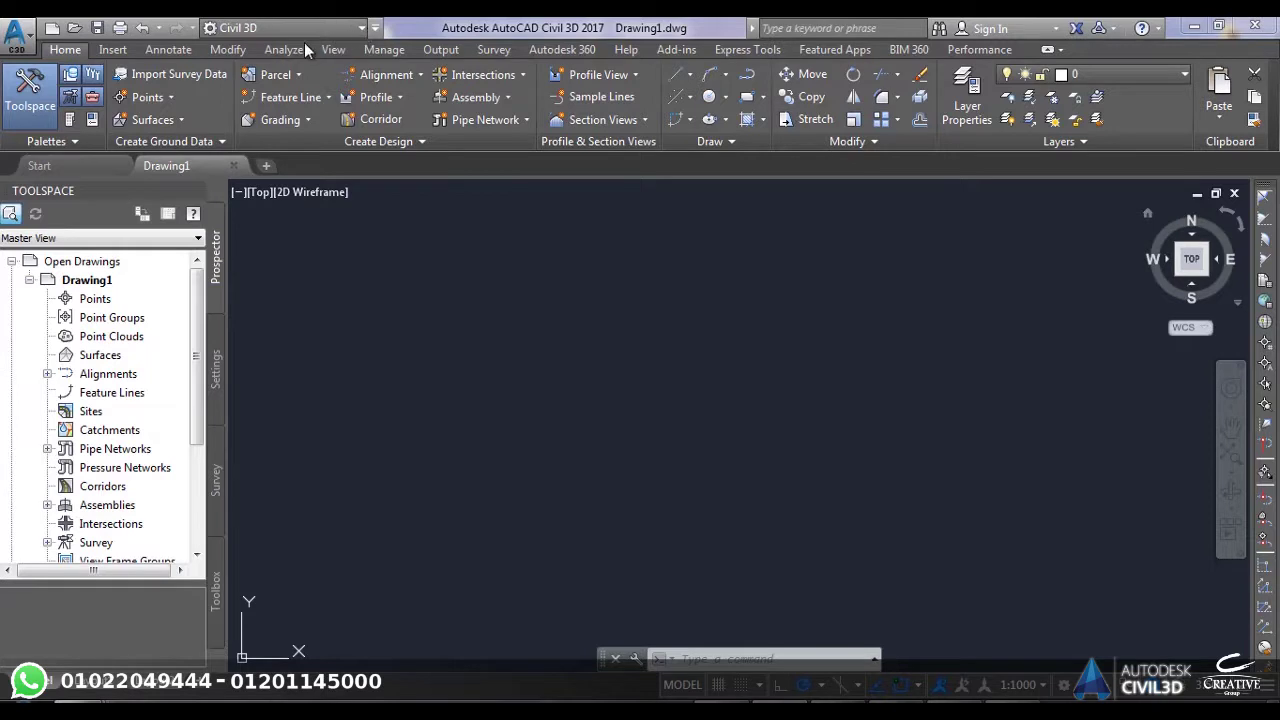
pyautogui.click(375, 30)
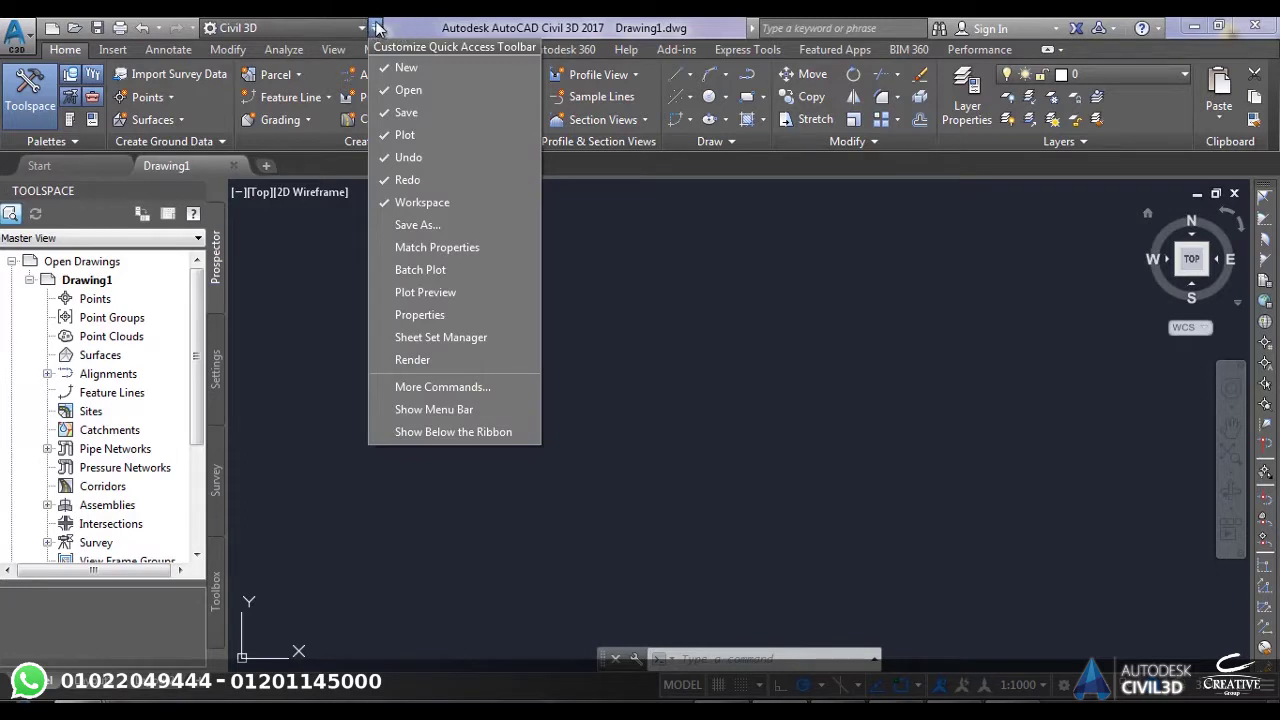
pyautogui.click(423, 410)
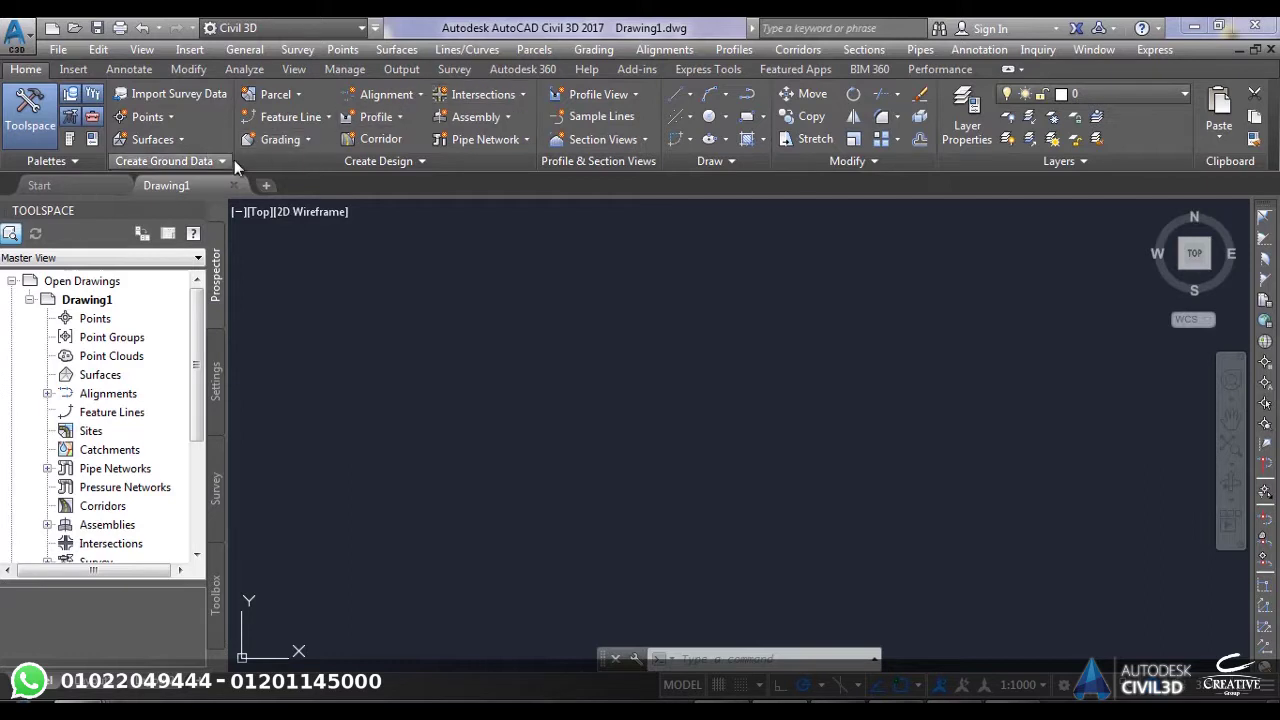
# Step: Close the Toolspace palette and reopen it for Drawing1
pyautogui.click(194, 211)
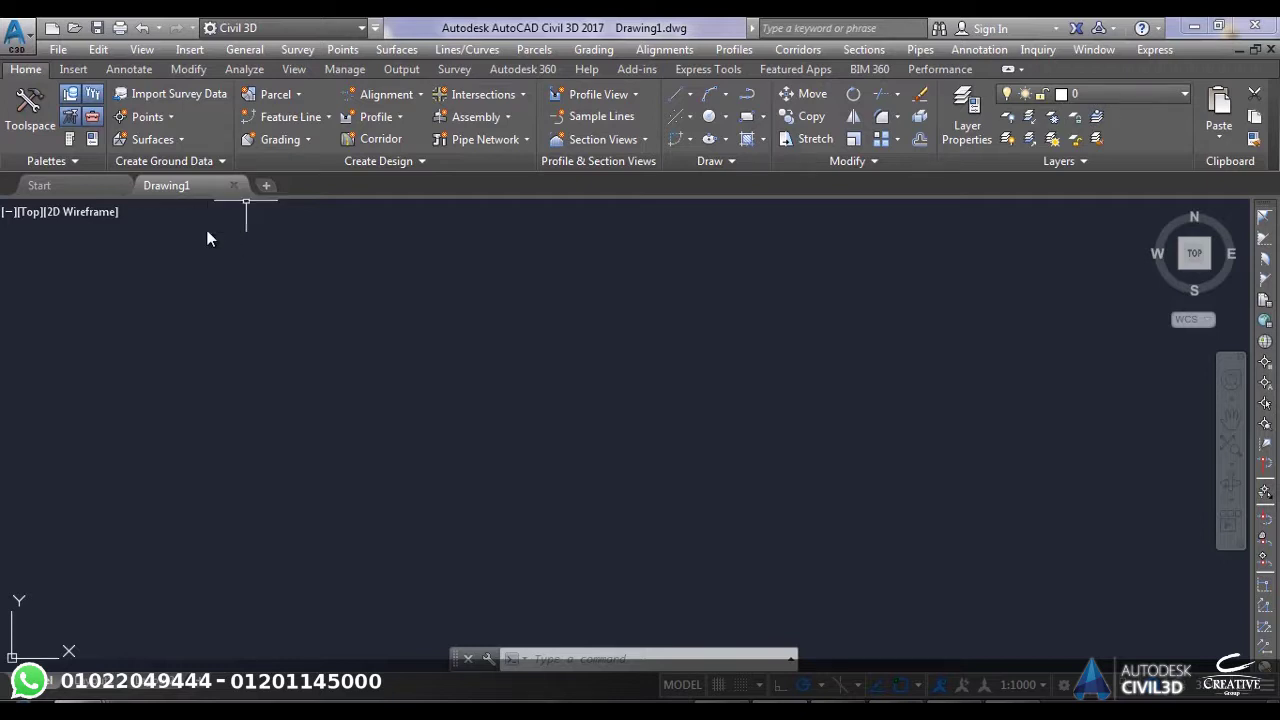
pyautogui.click(135, 50)
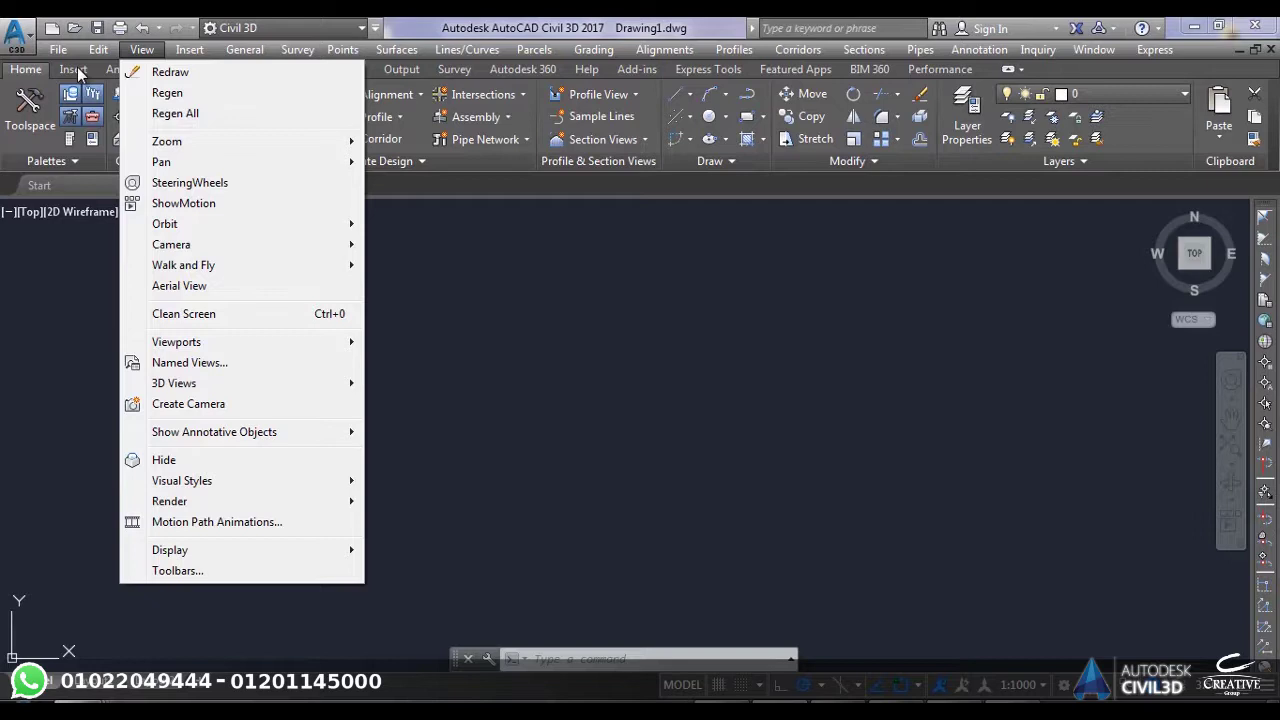
pyautogui.press('Escape')
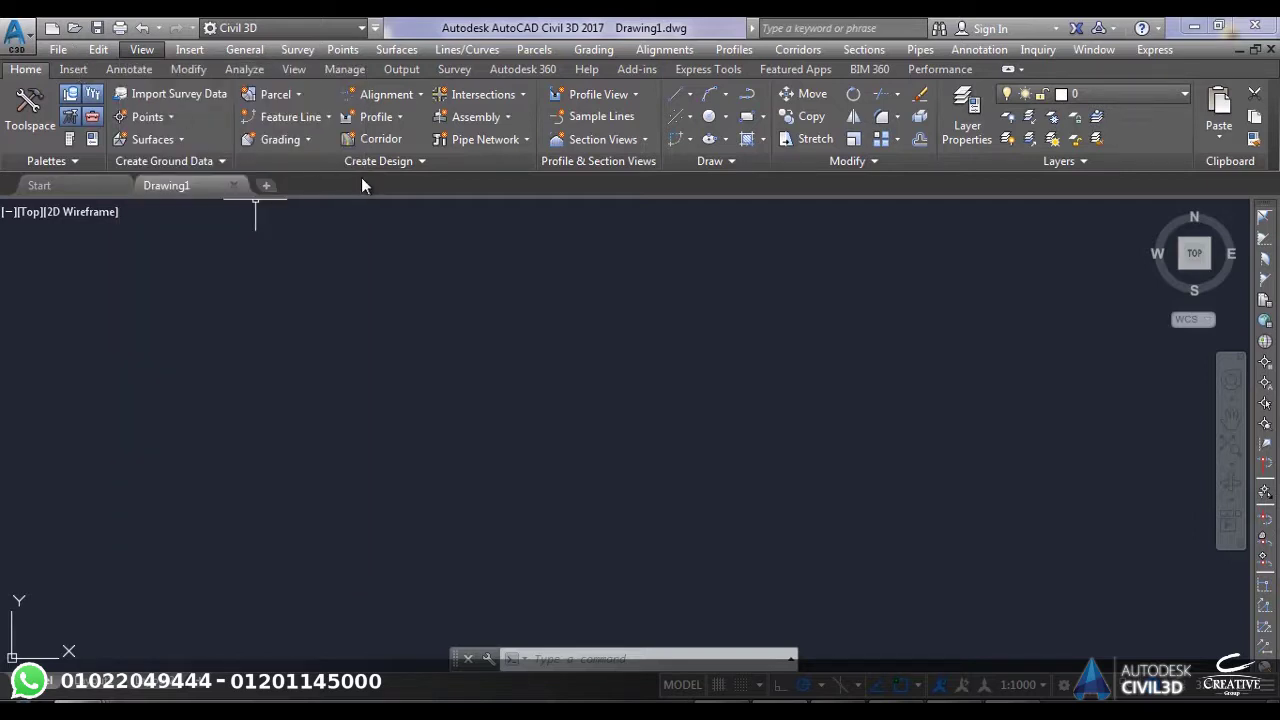
pyautogui.hotkey('alt', 'f')
pyautogui.click(5, 286)
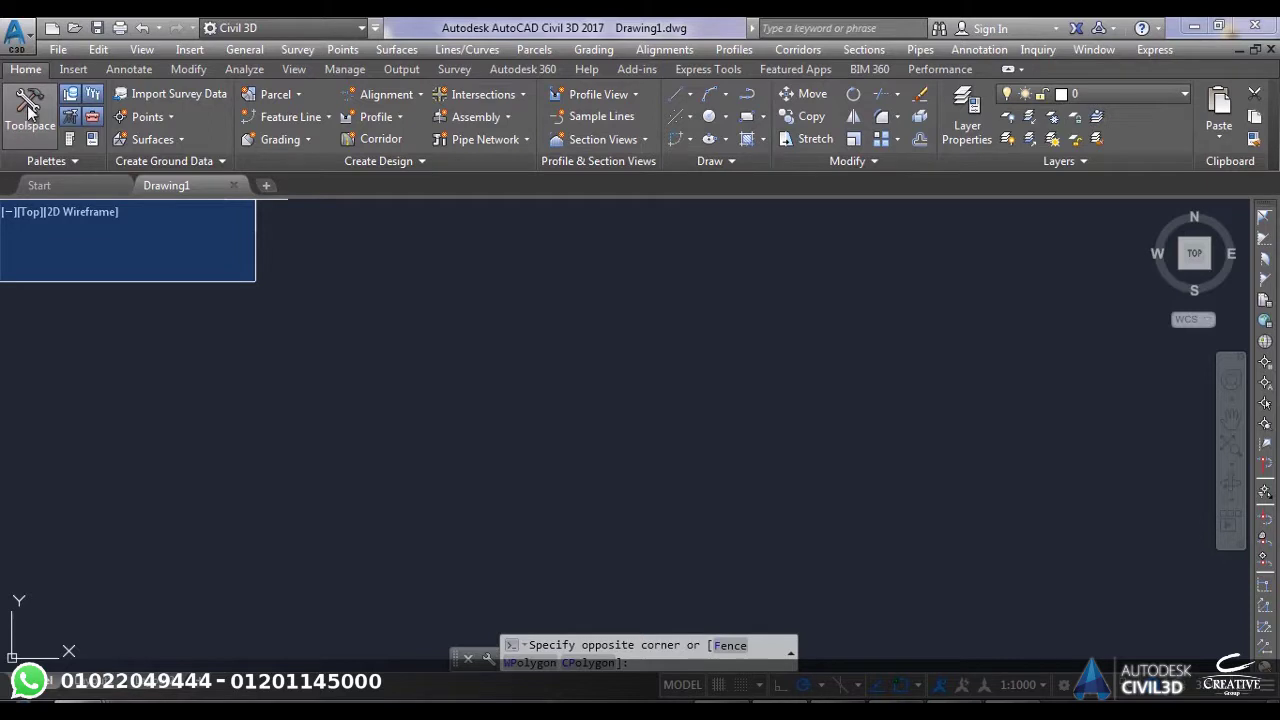
pyautogui.click(29, 117)
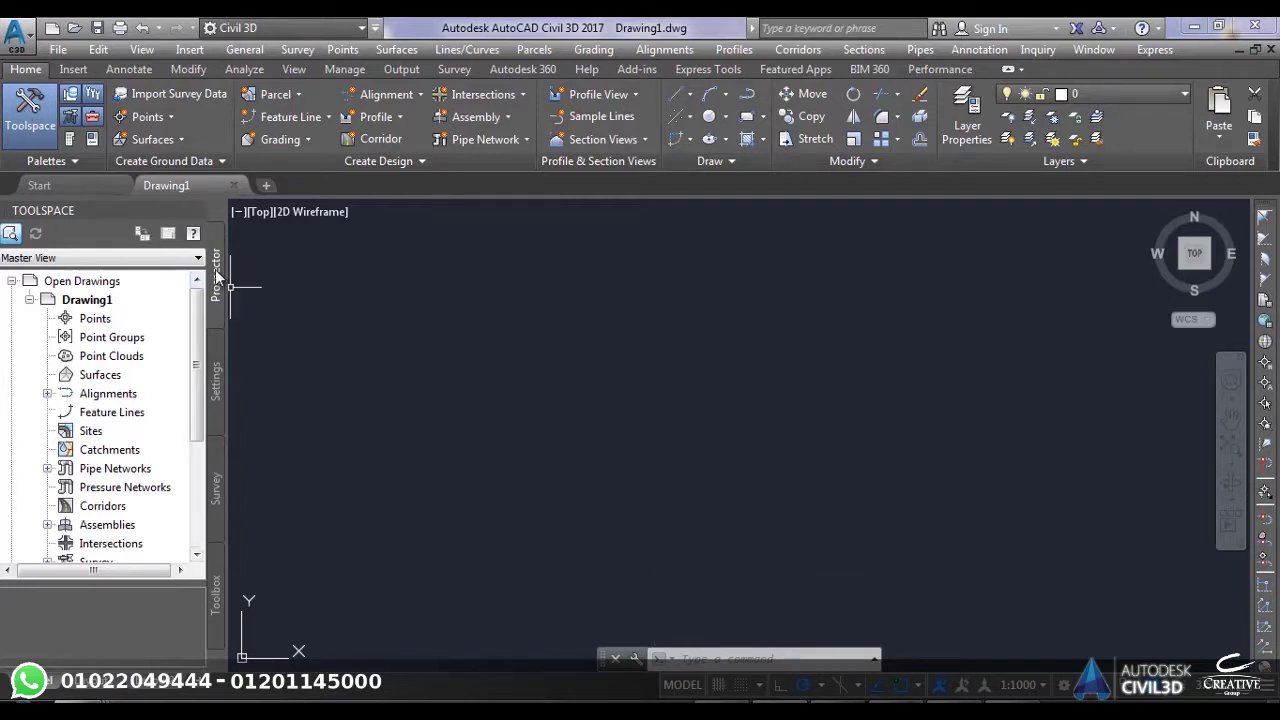
# Step: Look through the Settings, Survey and Toolbox pages of the Toolspace and return to Prospector
pyautogui.click(211, 362)
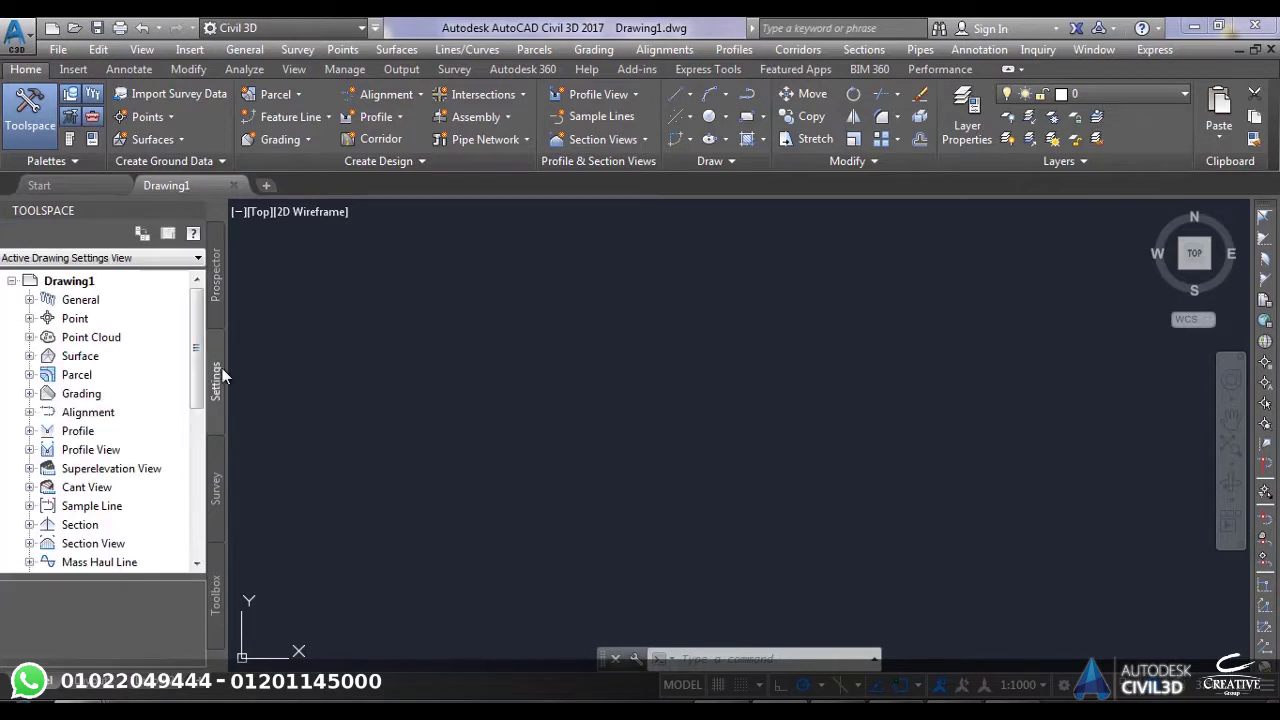
pyautogui.click(217, 490)
pyautogui.click(214, 597)
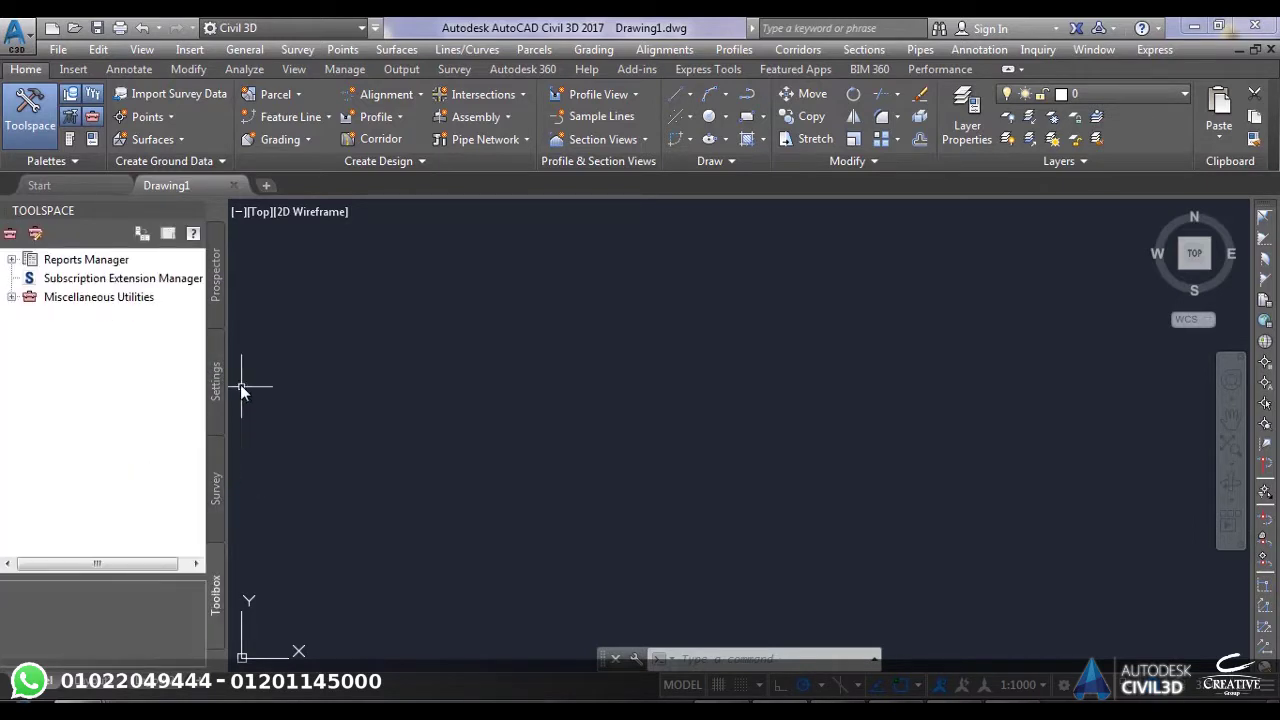
pyautogui.click(216, 299)
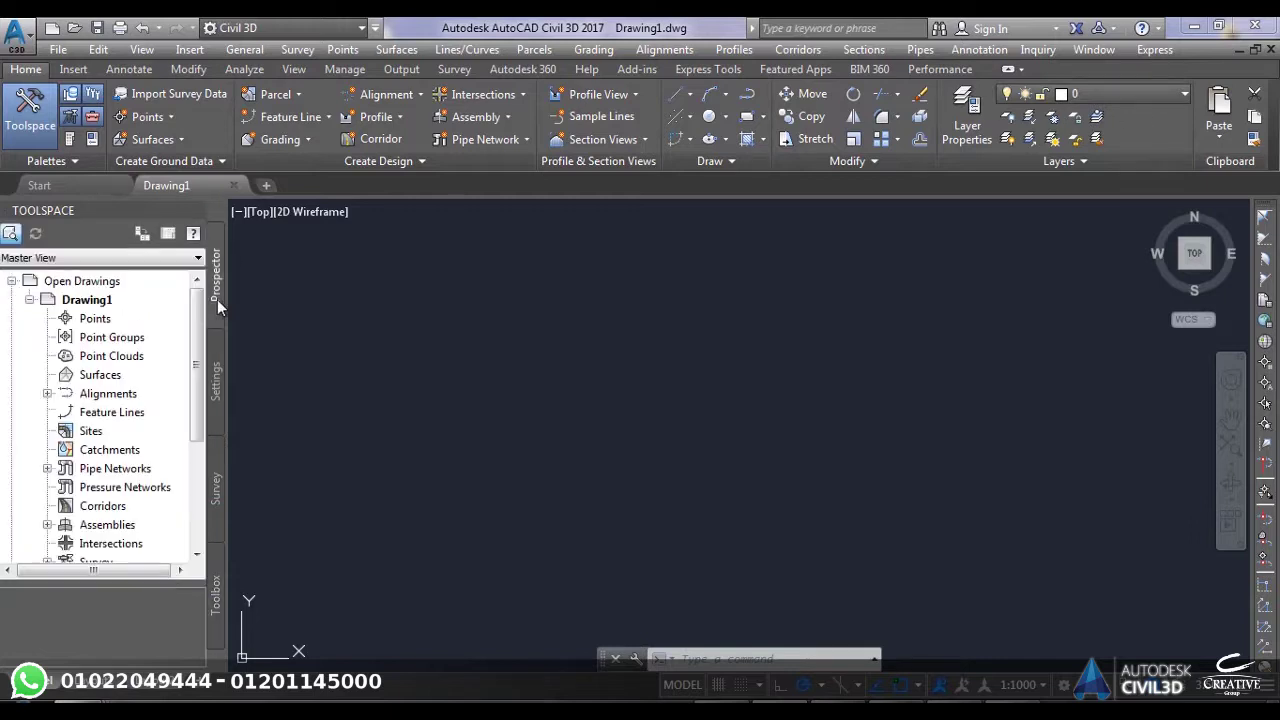
# Step: Turn off the Prospector, Settings, Toolbox and Survey pages of the Toolspace and turn them back on
pyautogui.click(80, 100)
pyautogui.click(93, 96)
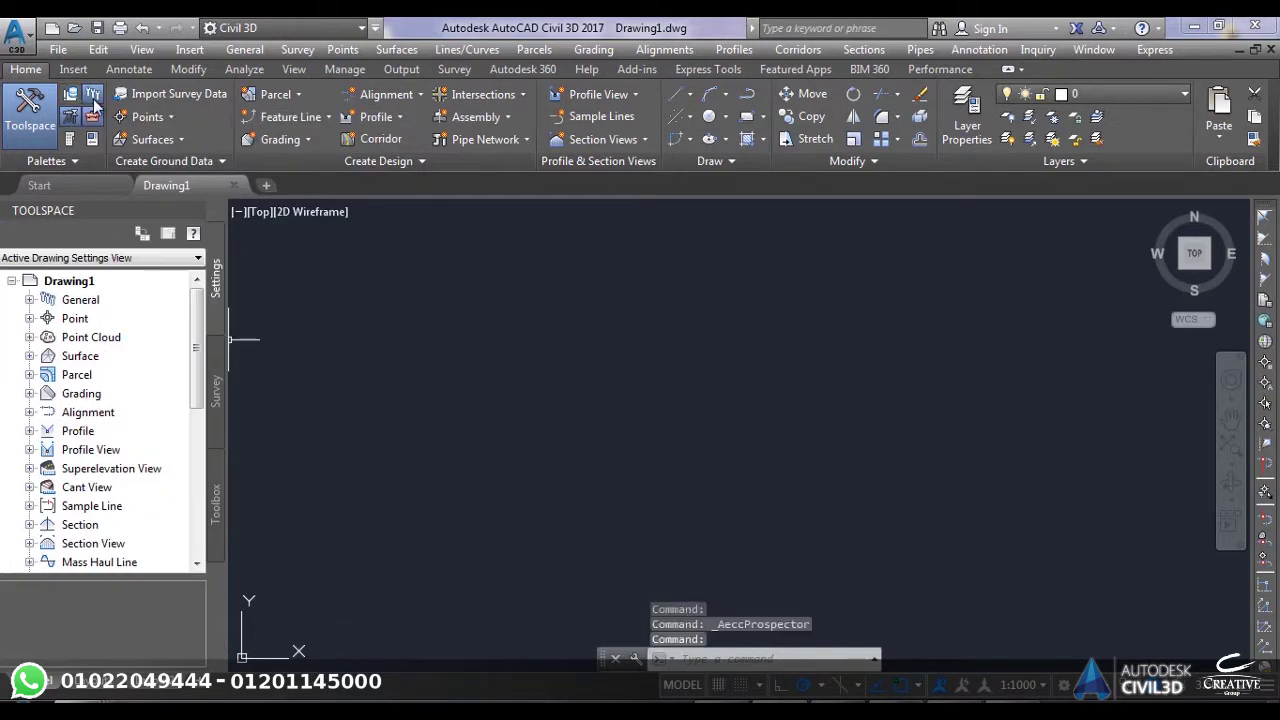
pyautogui.click(92, 117)
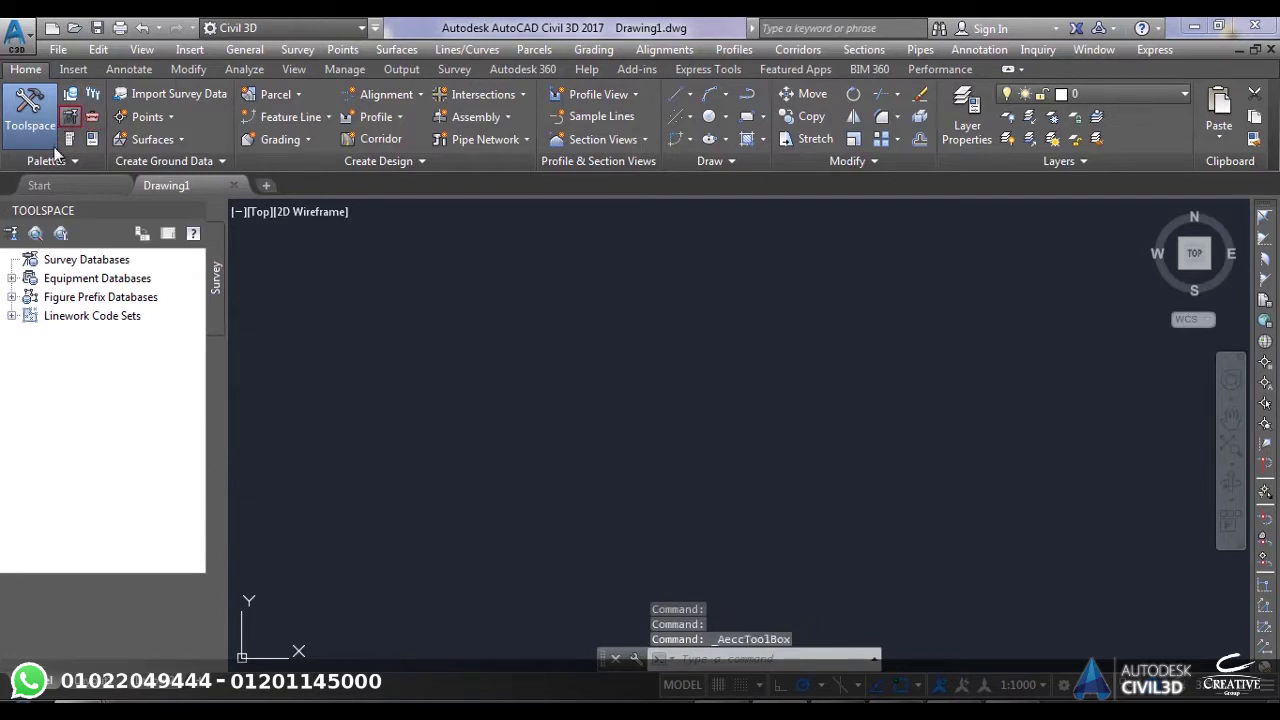
pyautogui.click(69, 118)
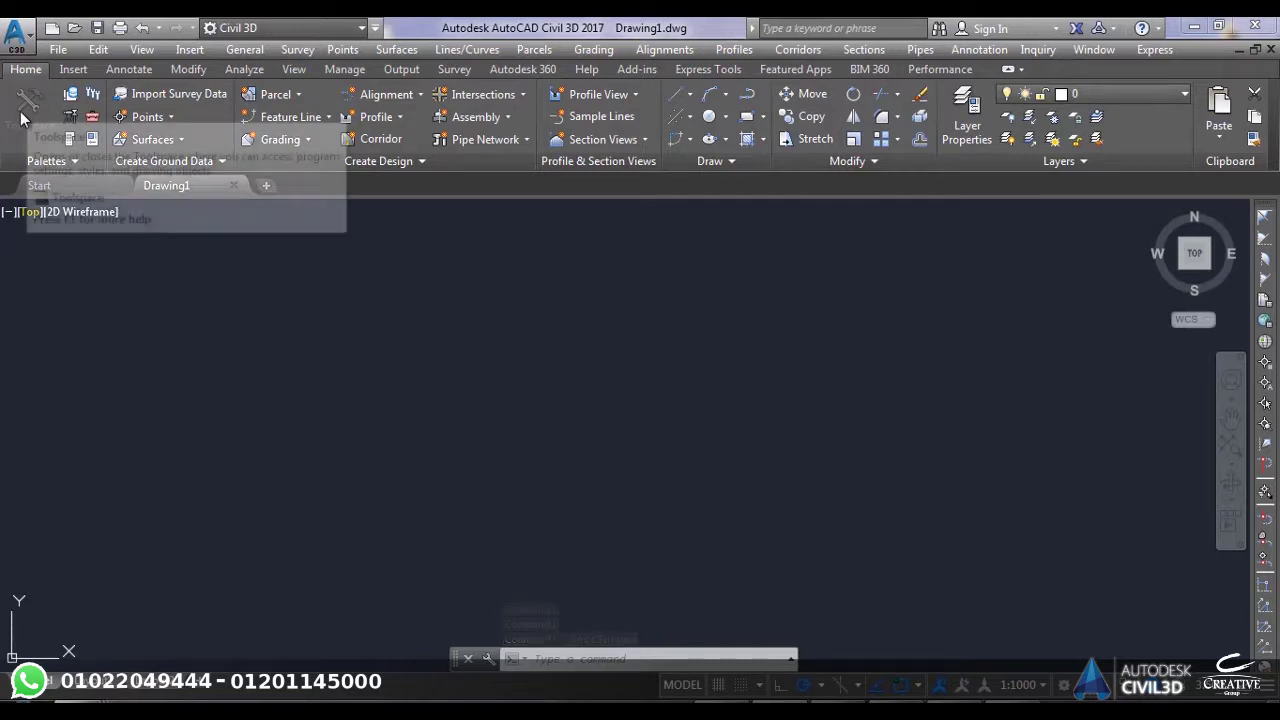
pyautogui.click(71, 95)
pyautogui.click(92, 117)
pyautogui.click(70, 117)
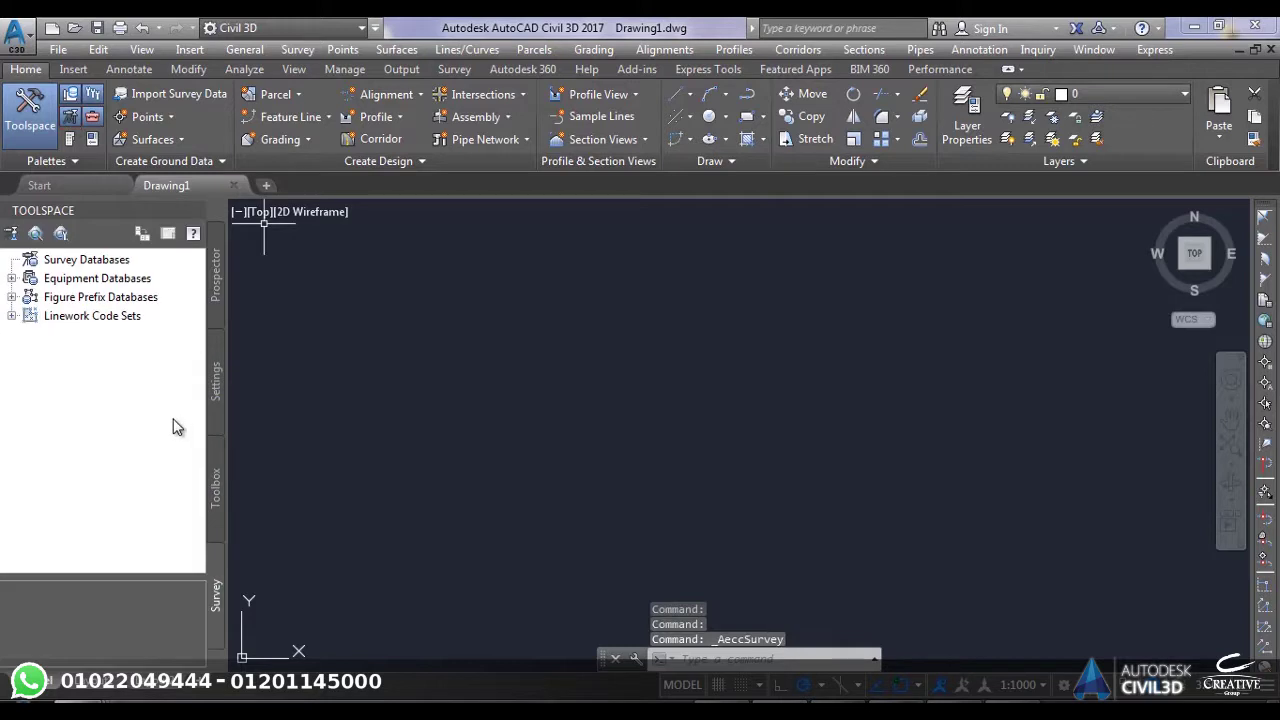
# Step: Examine the Prospector tree of Drawing1, including the Alignments branch and the Data Shortcuts
pyautogui.click(216, 280)
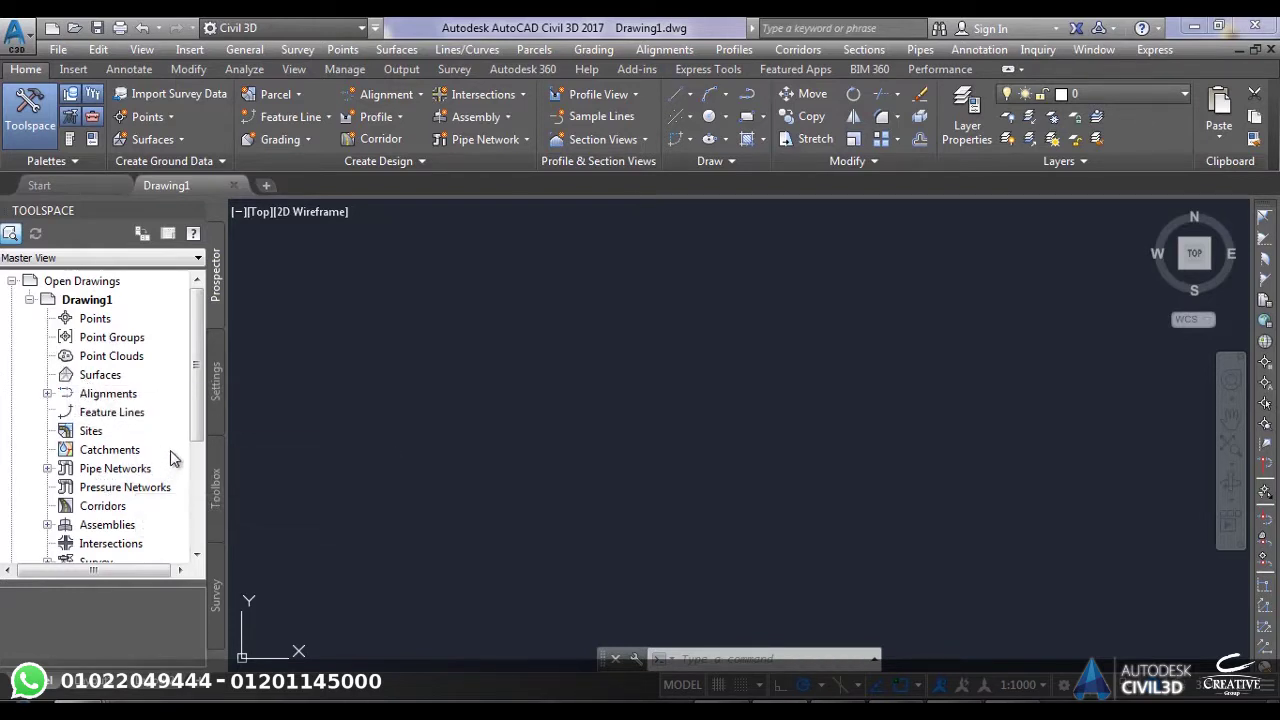
pyautogui.moveTo(204, 387); pyautogui.dragTo(200, 420)
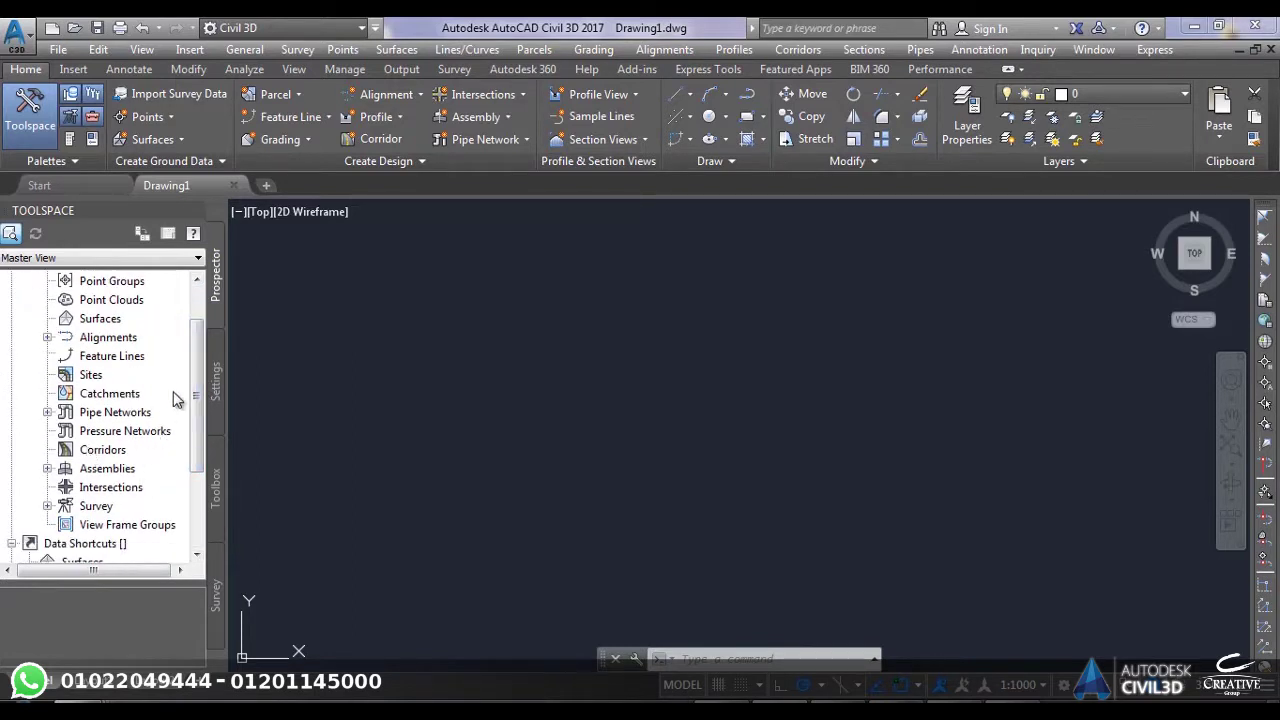
pyautogui.scroll(1, 140, 395)
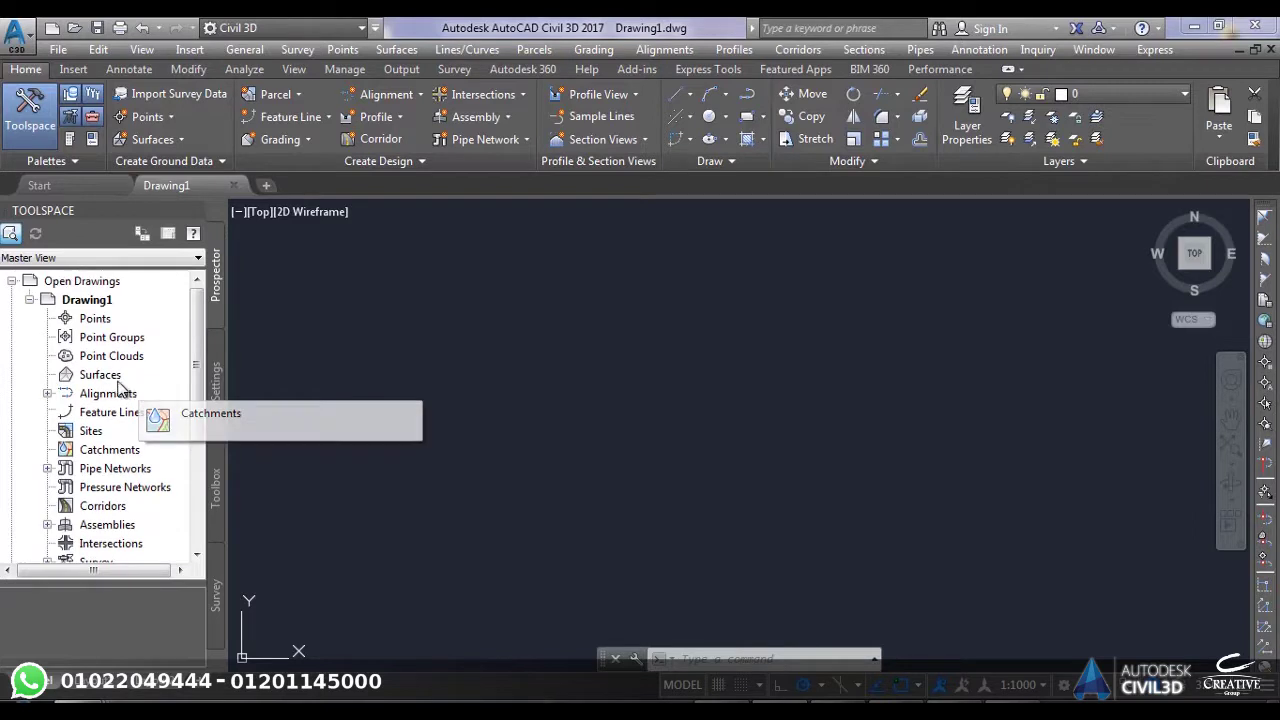
pyautogui.click(47, 393)
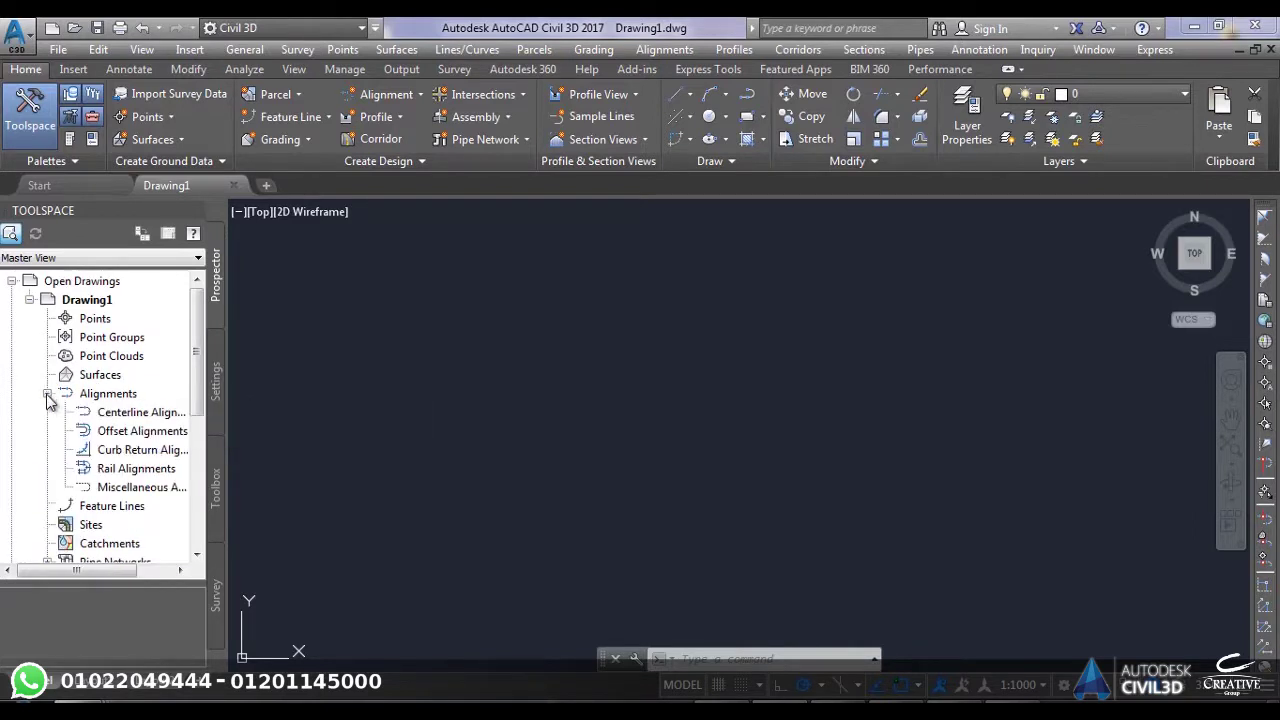
pyautogui.click(30, 301)
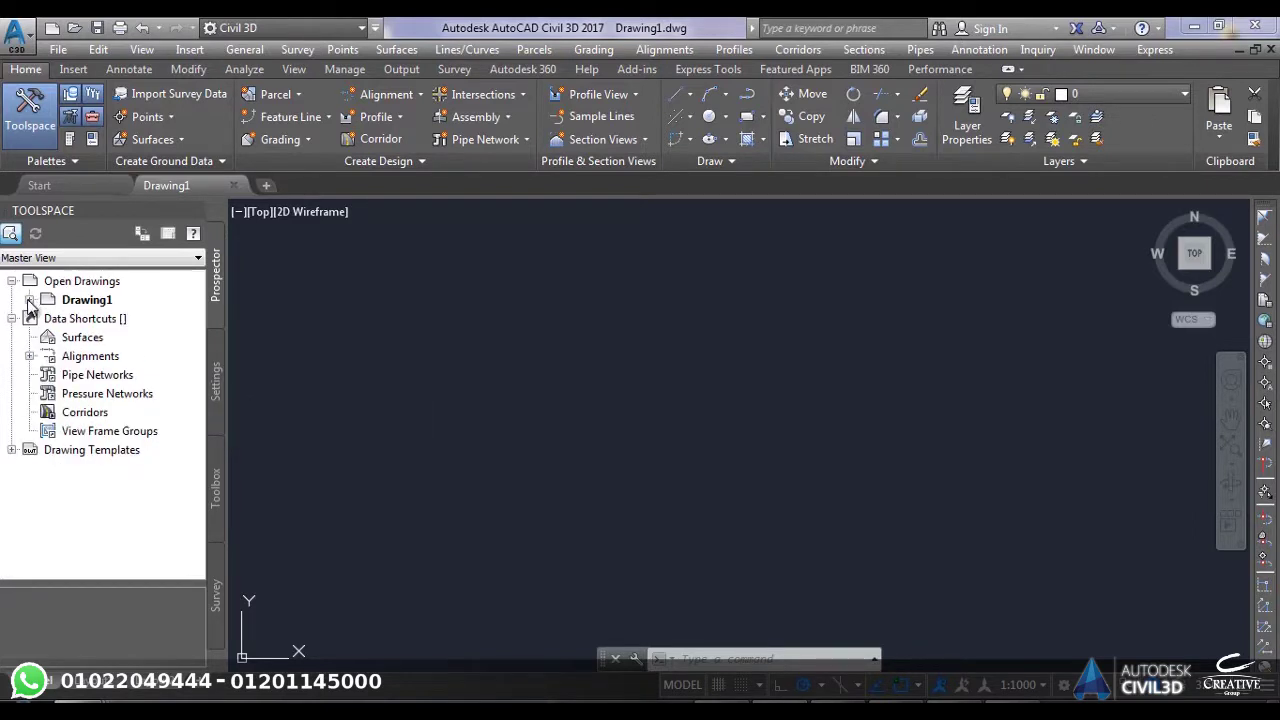
pyautogui.click(30, 302)
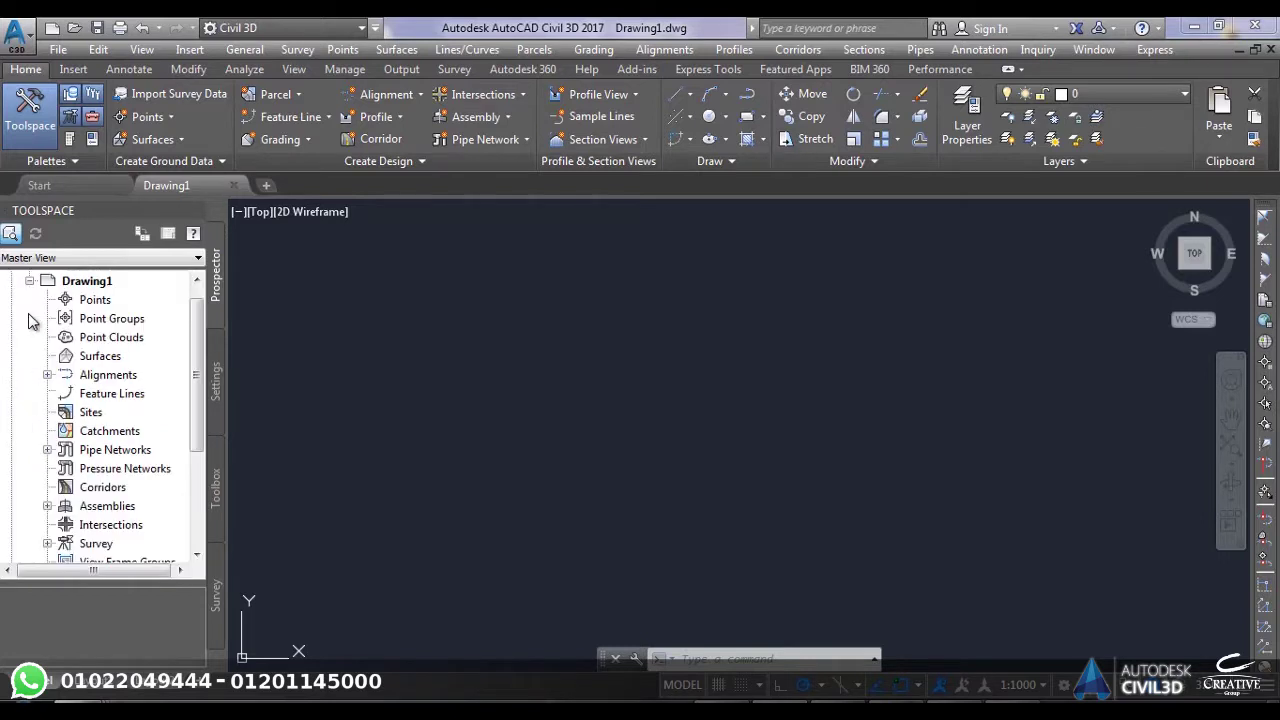
pyautogui.scroll(1, 30, 320)
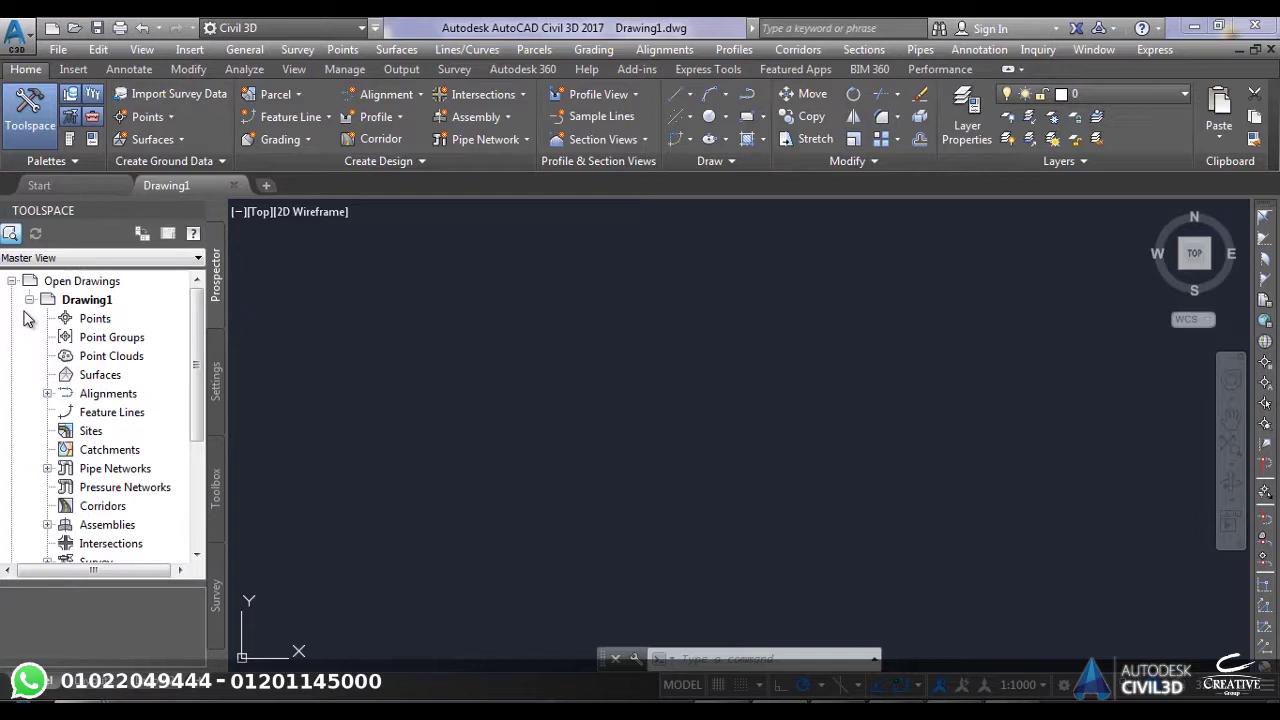
# Step: Open the drawing settings of Drawing1 at the Units and Zone options
pyautogui.click(216, 378)
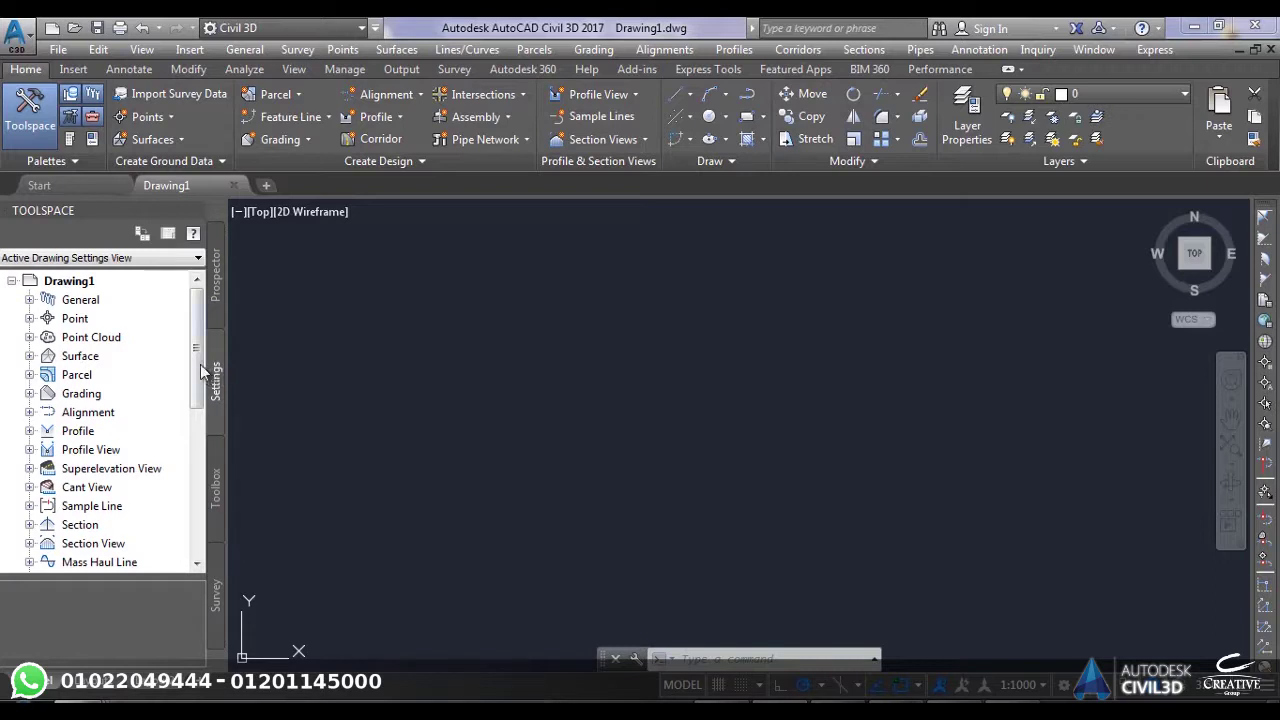
pyautogui.rightClick(62, 285)
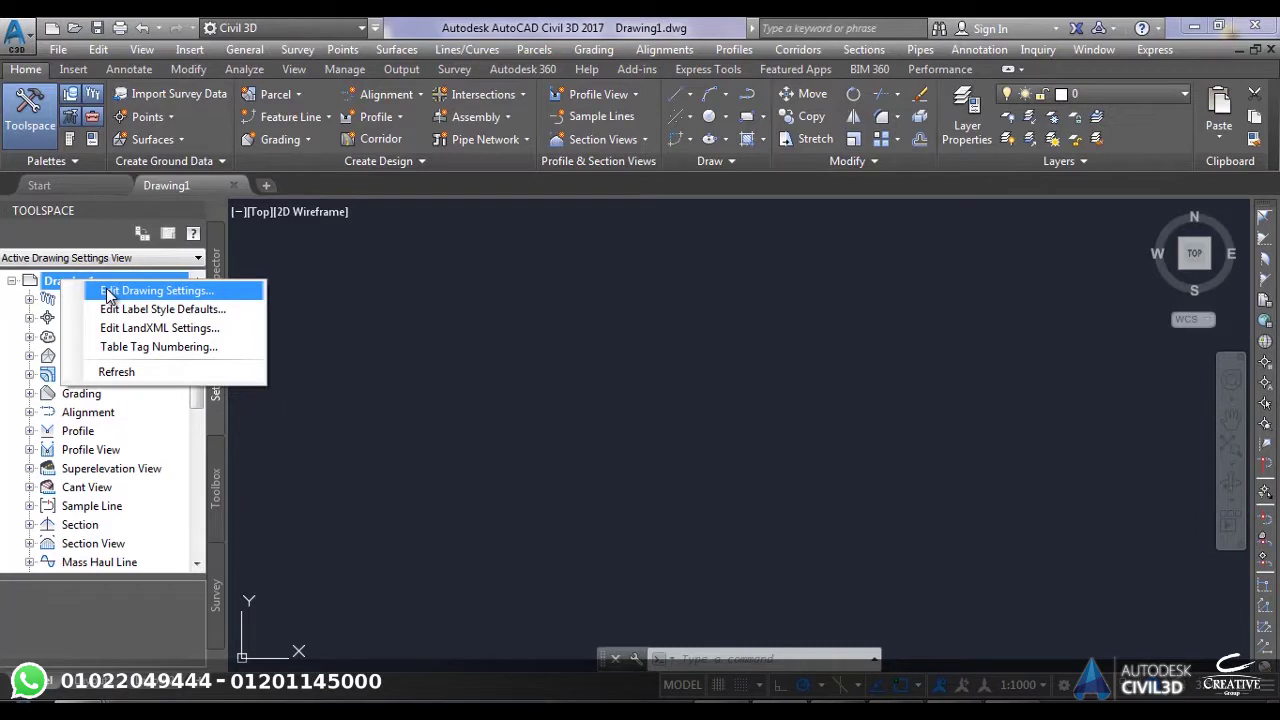
pyautogui.click(108, 292)
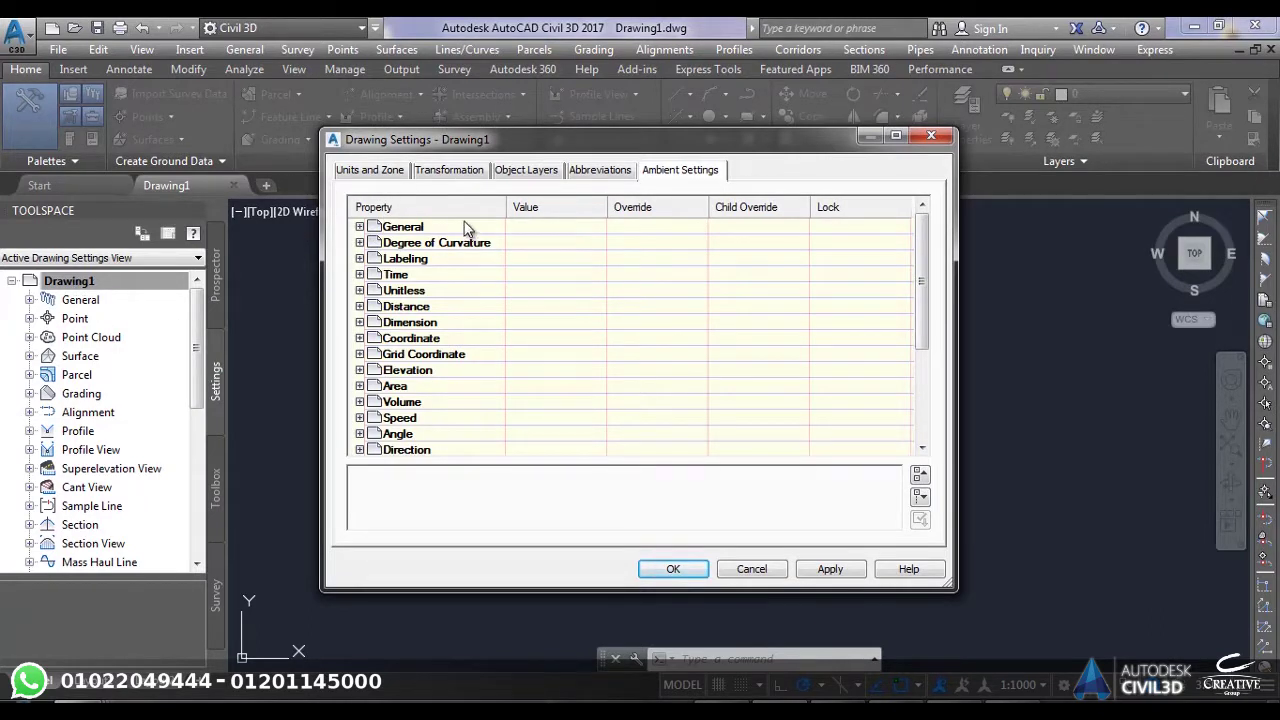
pyautogui.click(931, 136)
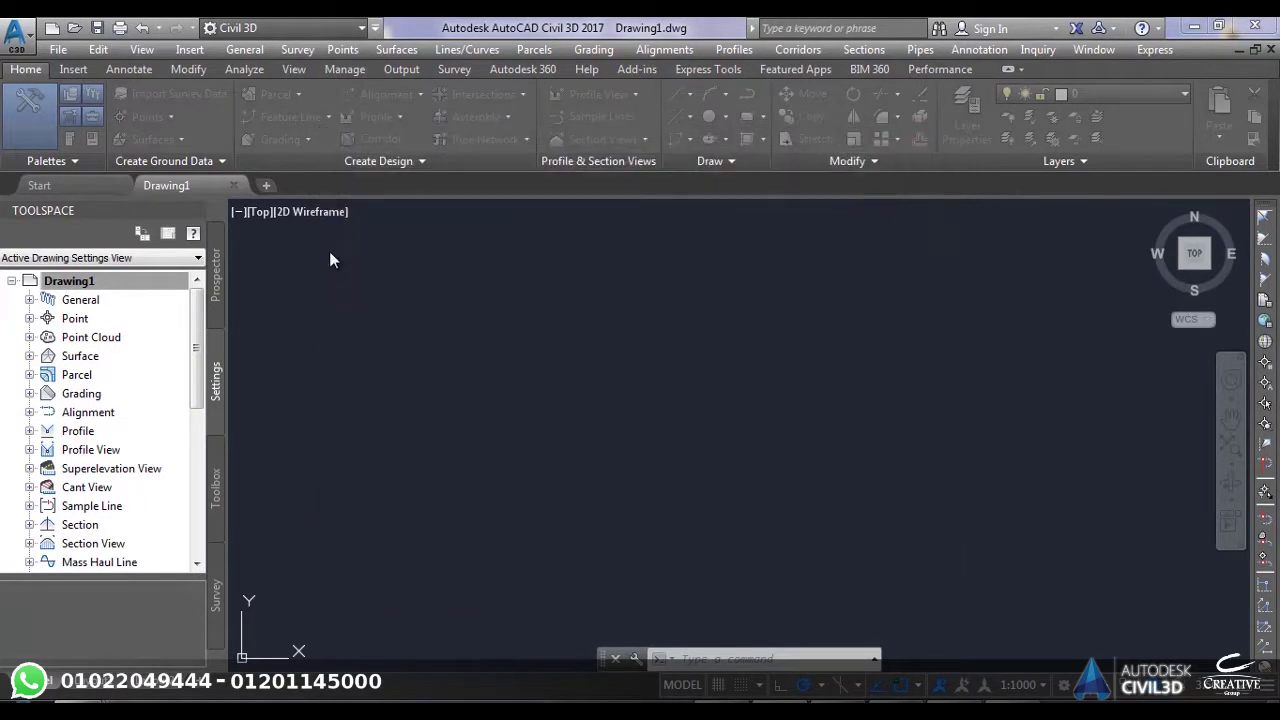
pyautogui.rightClick(58, 285)
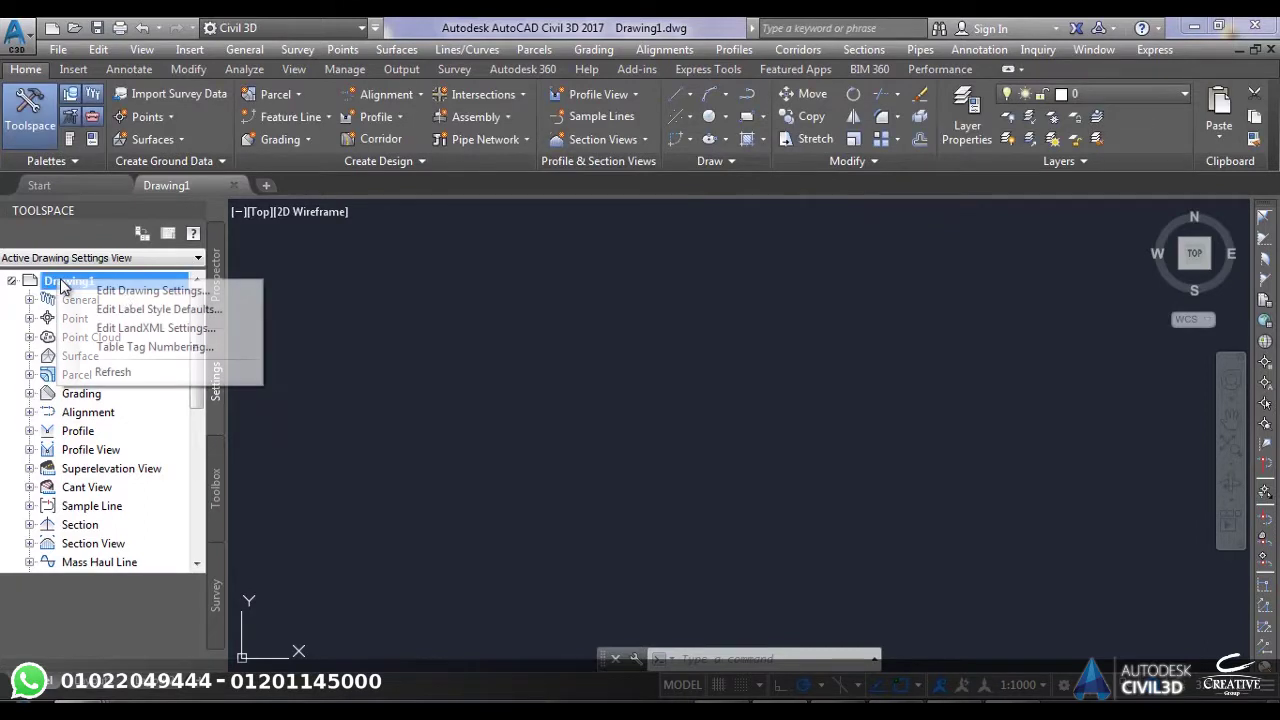
pyautogui.click(152, 291)
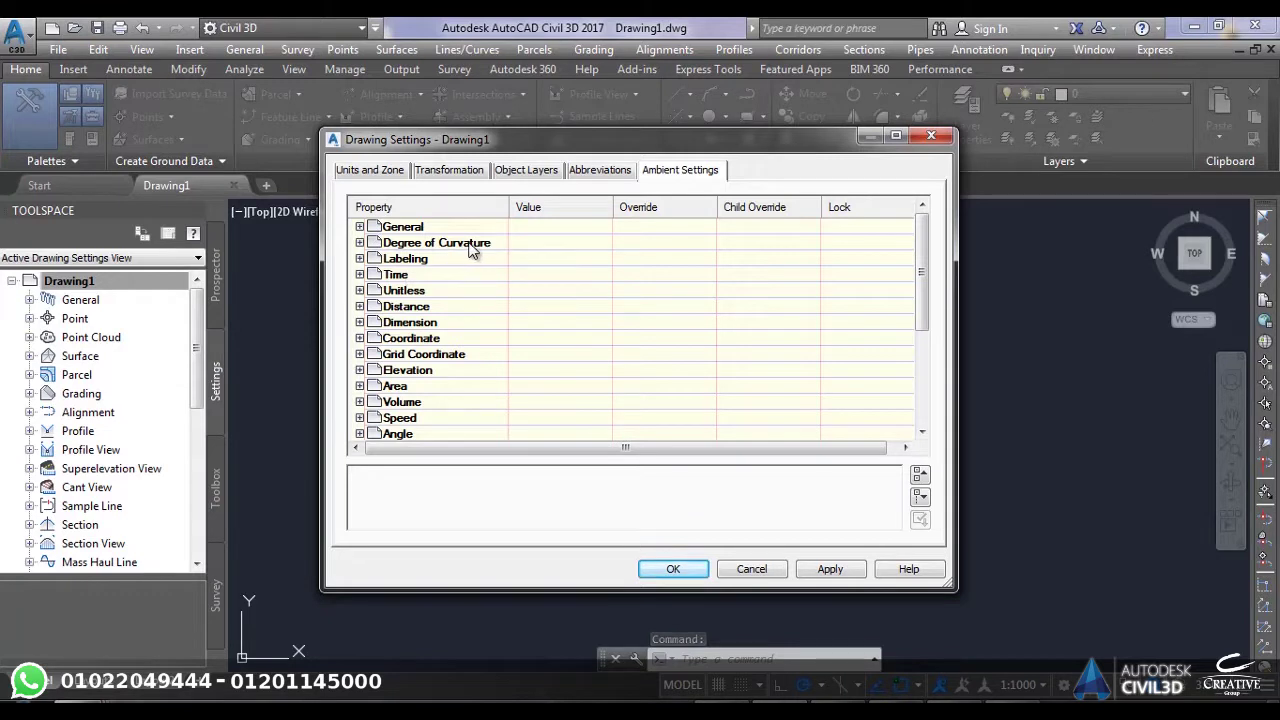
pyautogui.click(375, 172)
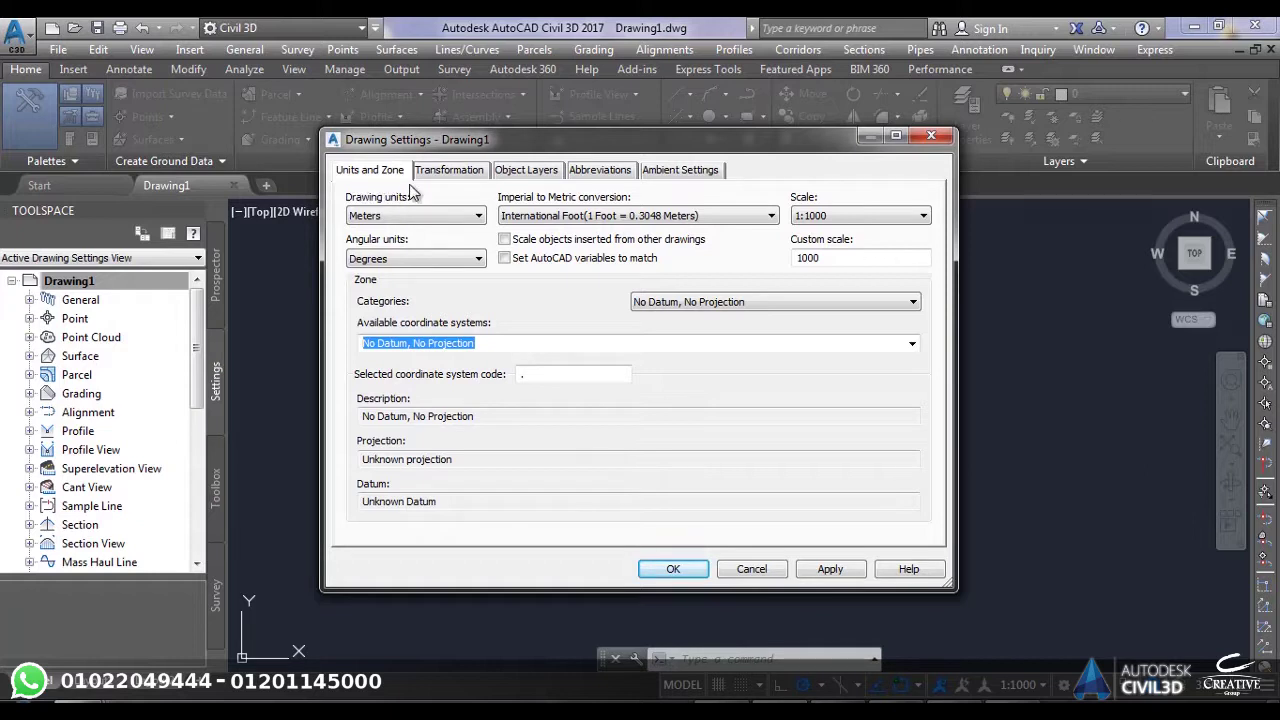
# Step: Review the available drawing units and angular units in the drawing settings, and close the settings without changing anything
pyautogui.click(452, 220)
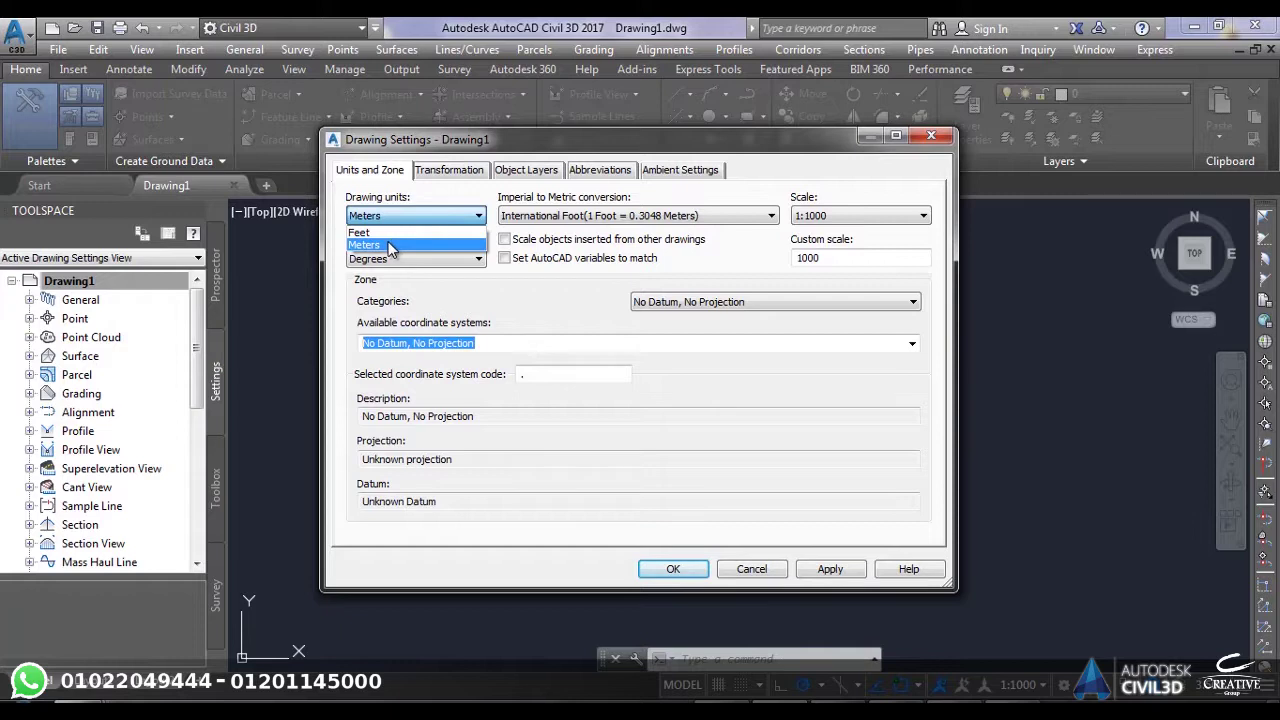
pyautogui.click(458, 219)
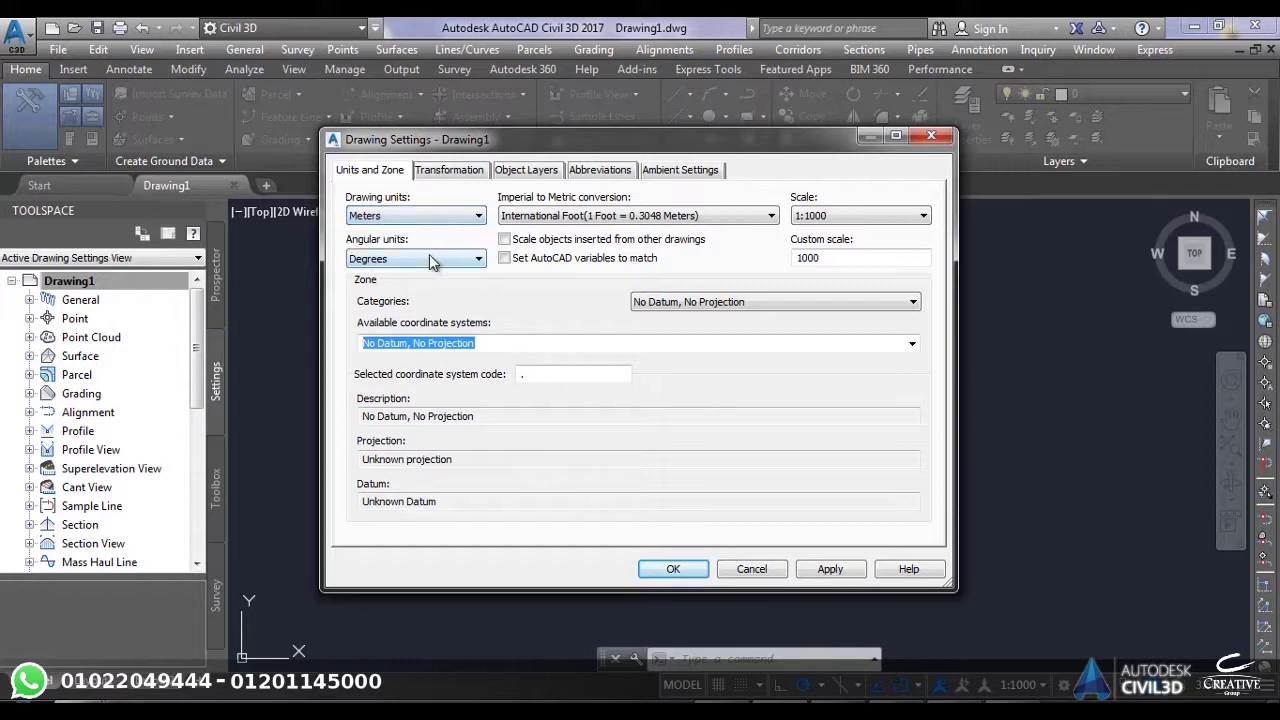
pyautogui.click(429, 259)
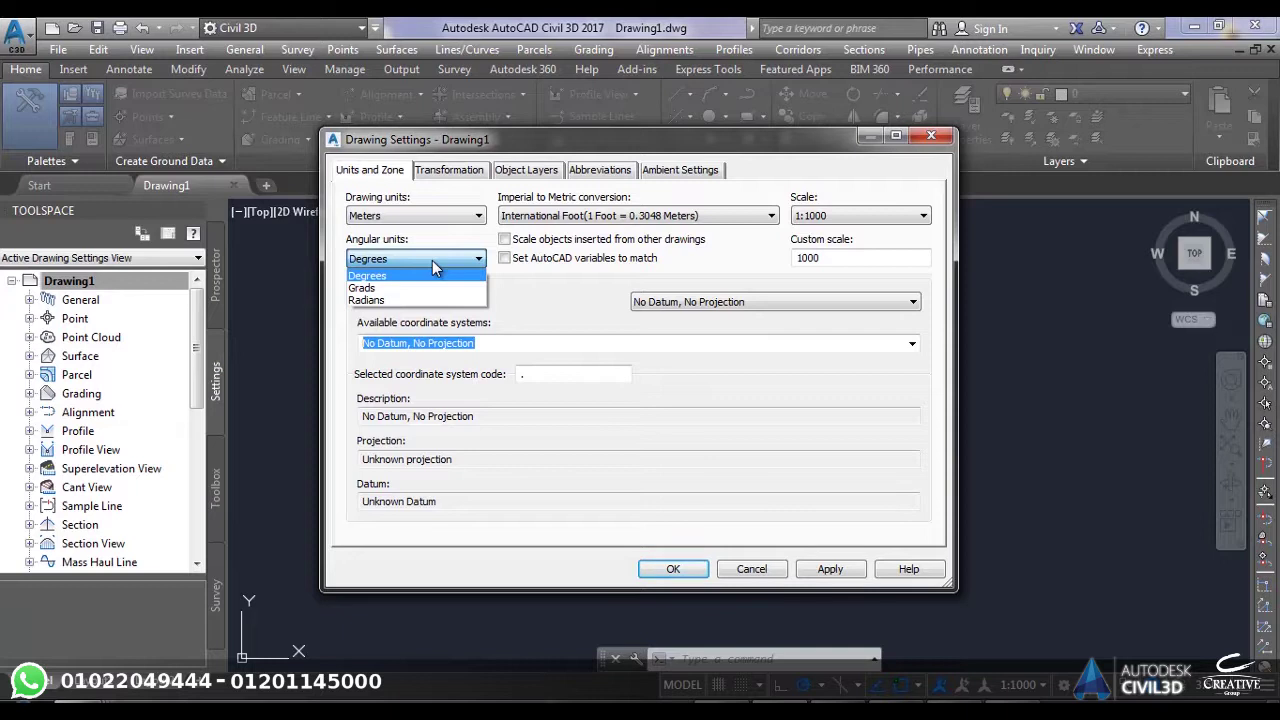
pyautogui.click(432, 260)
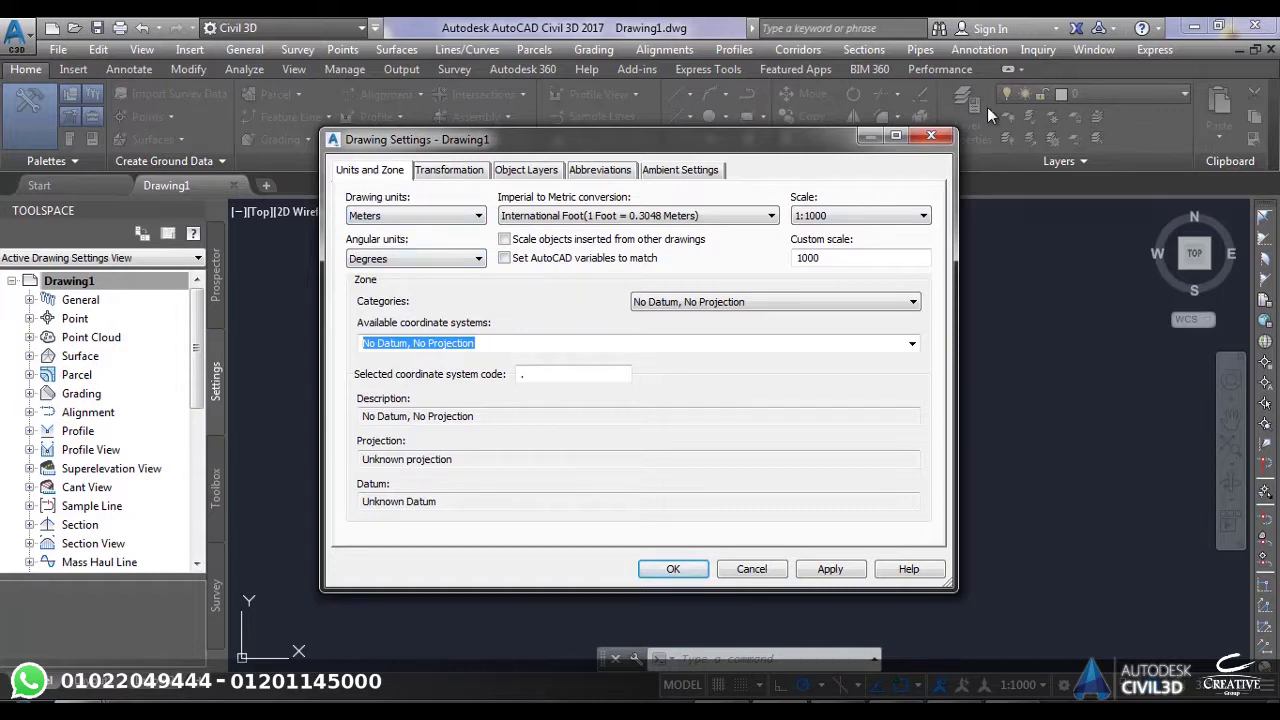
pyautogui.click(931, 136)
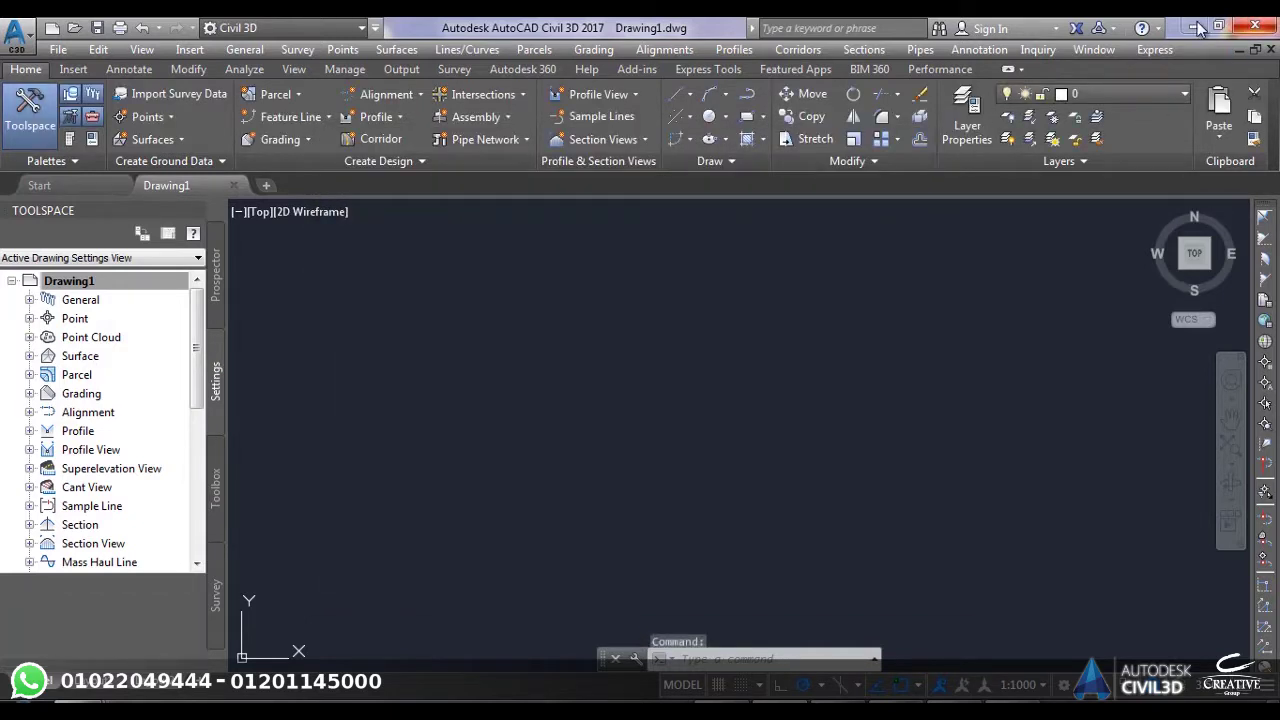
# Step: Look through the Toolbox and Survey pages of the Toolspace
pyautogui.click(1193, 27)
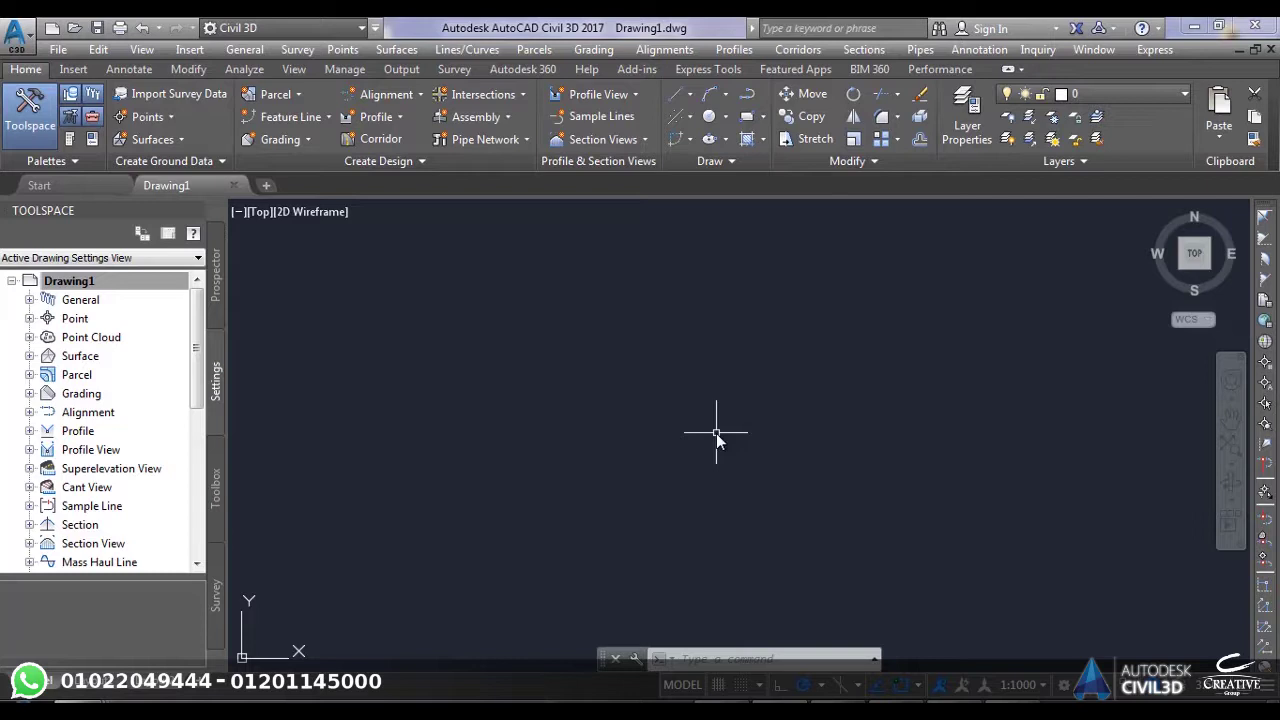
pyautogui.click(751, 658)
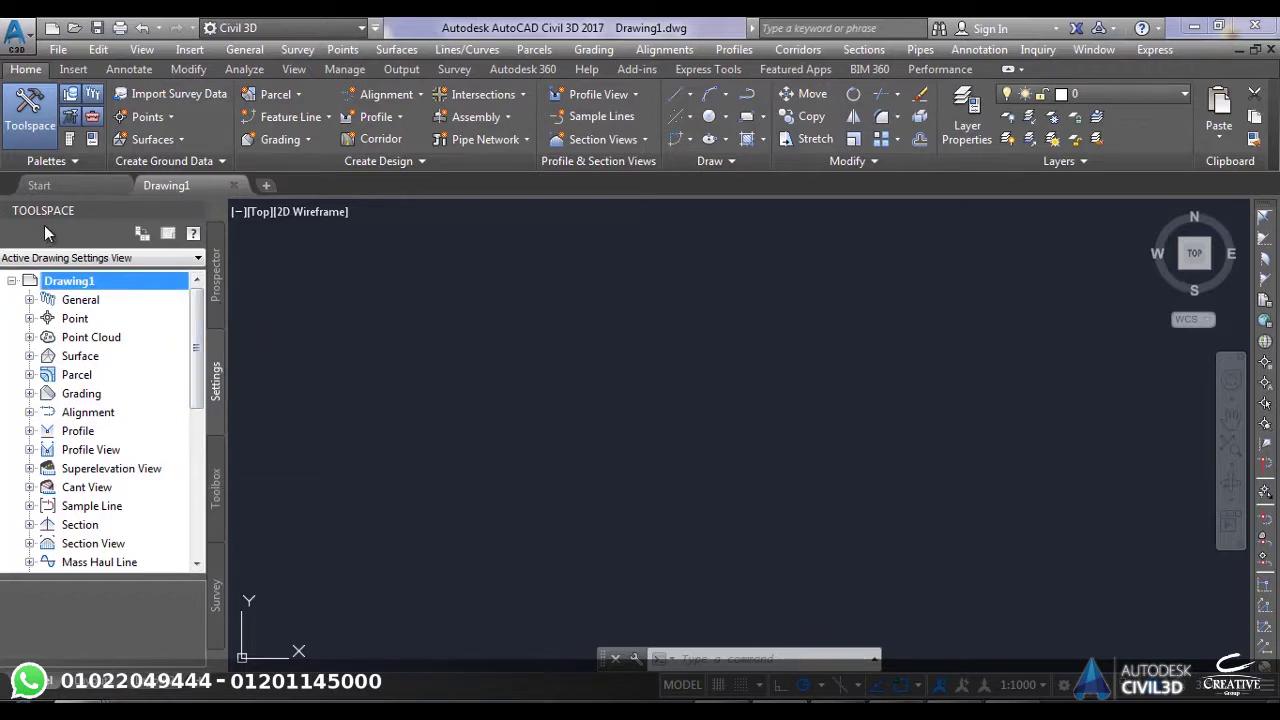
pyautogui.click(221, 474)
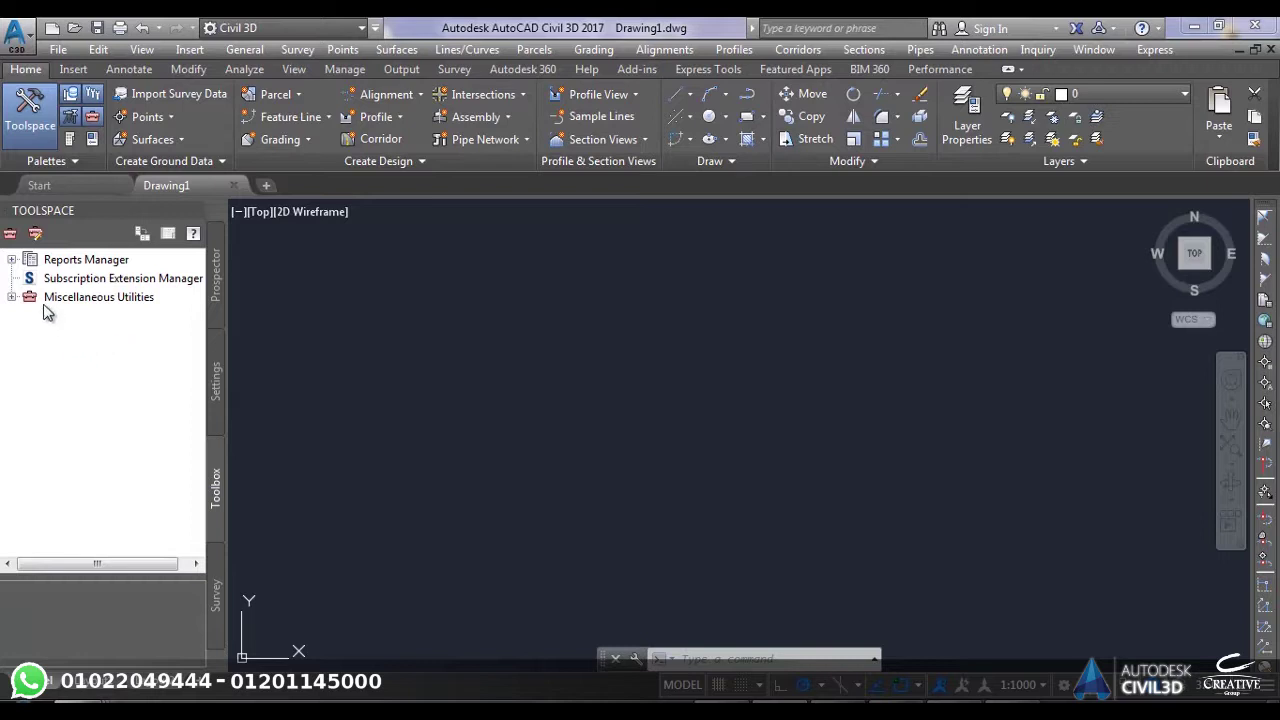
pyautogui.click(212, 570)
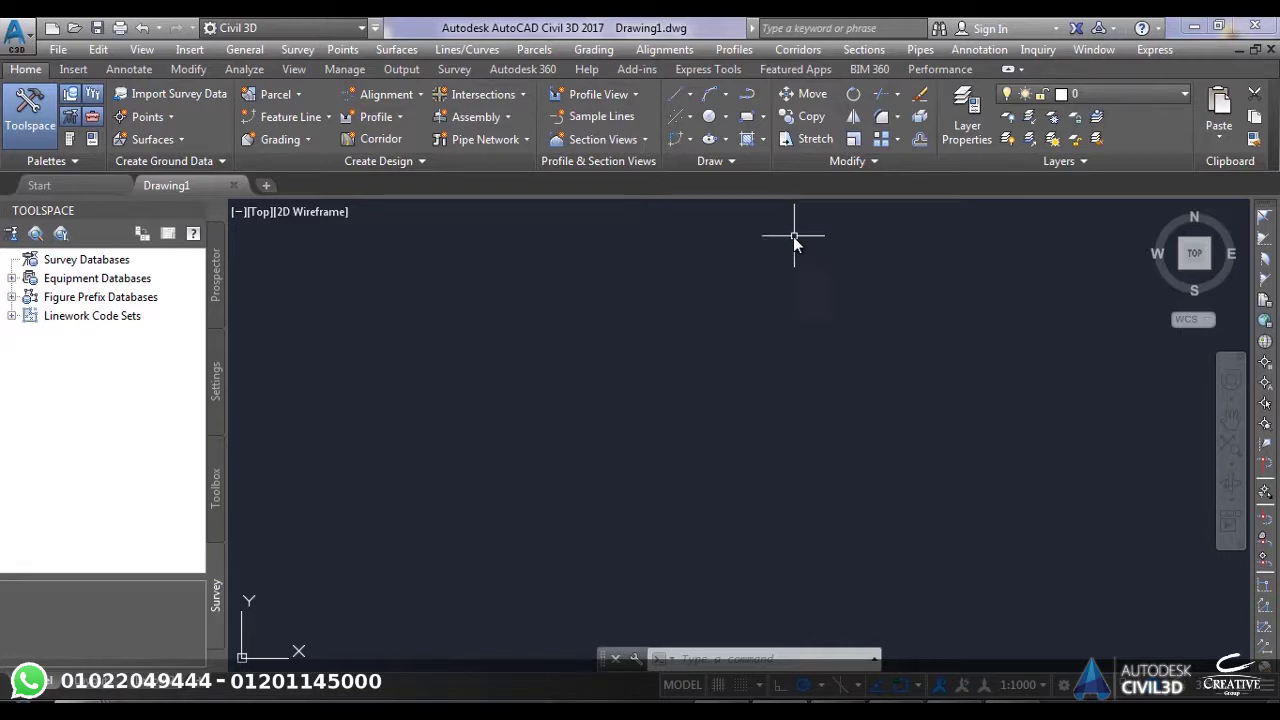
# Step: Check the list of predefined layers in Drawing1
pyautogui.click(1115, 93)
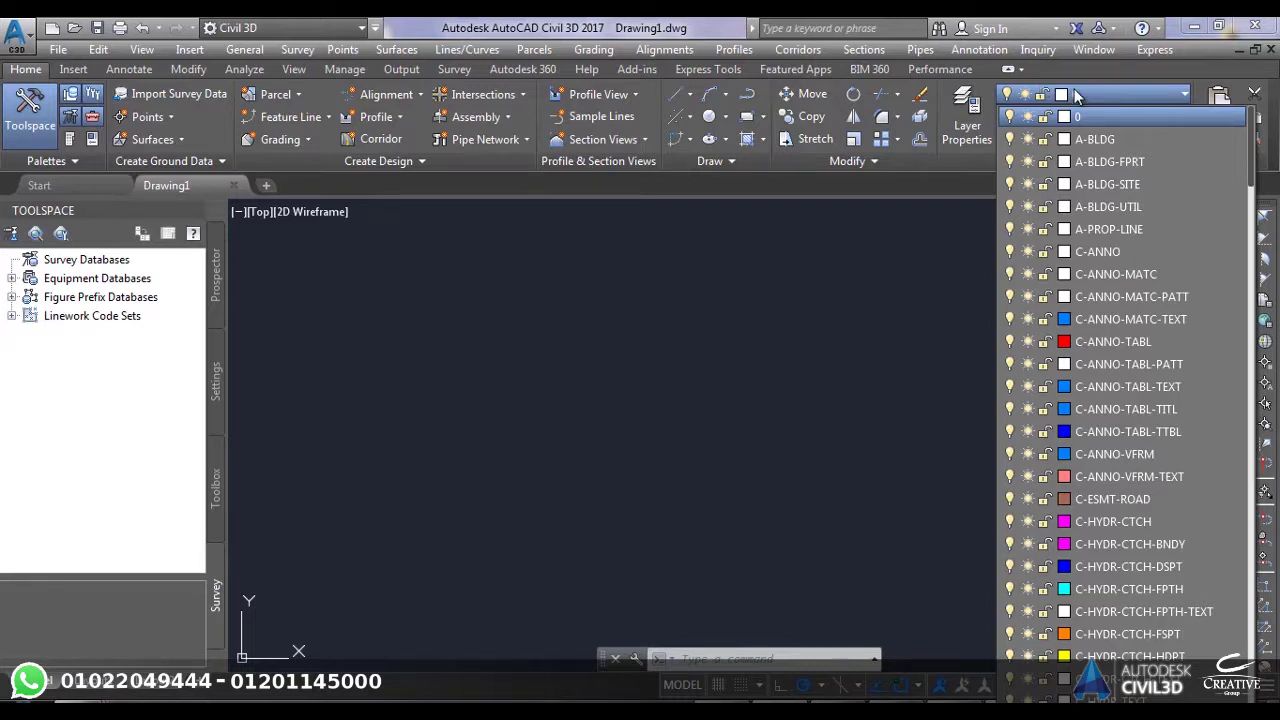
pyautogui.click(1078, 95)
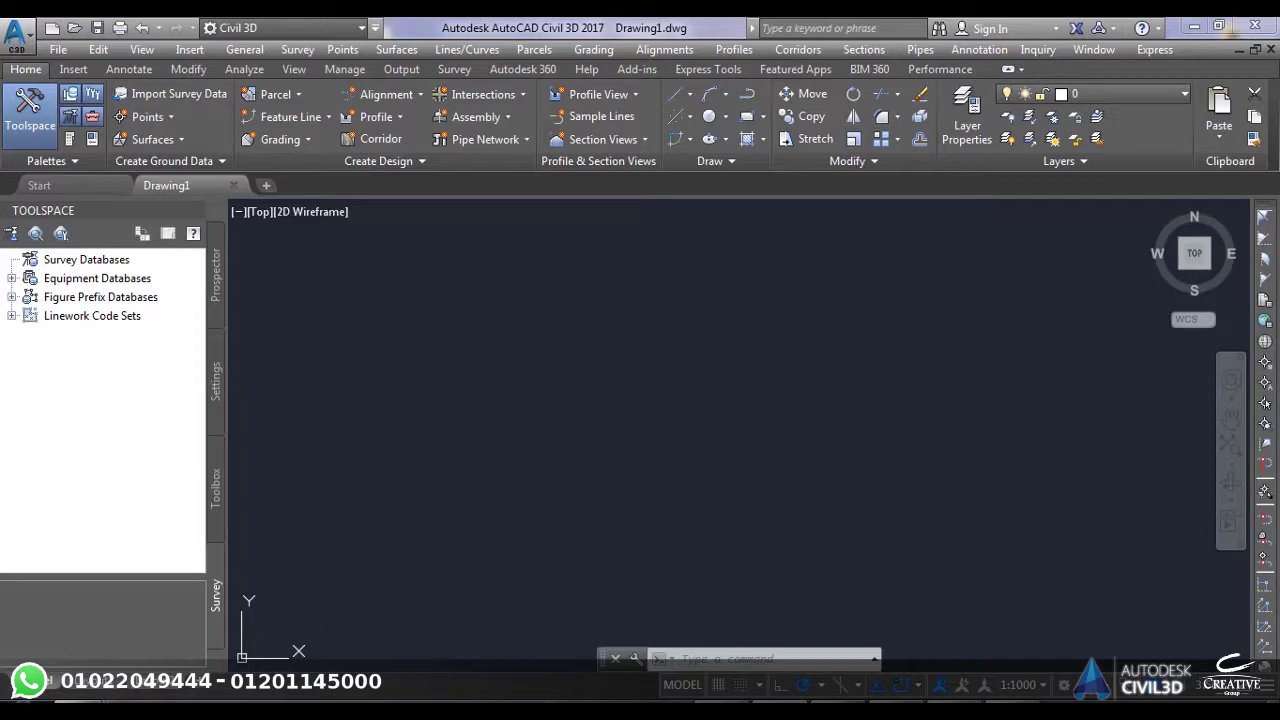
# Step: Switch to the file explorer and open the GROUP 4 drawing from the MAPS folder inside the Civil 3D folder
pyautogui.moveTo(79, 710)
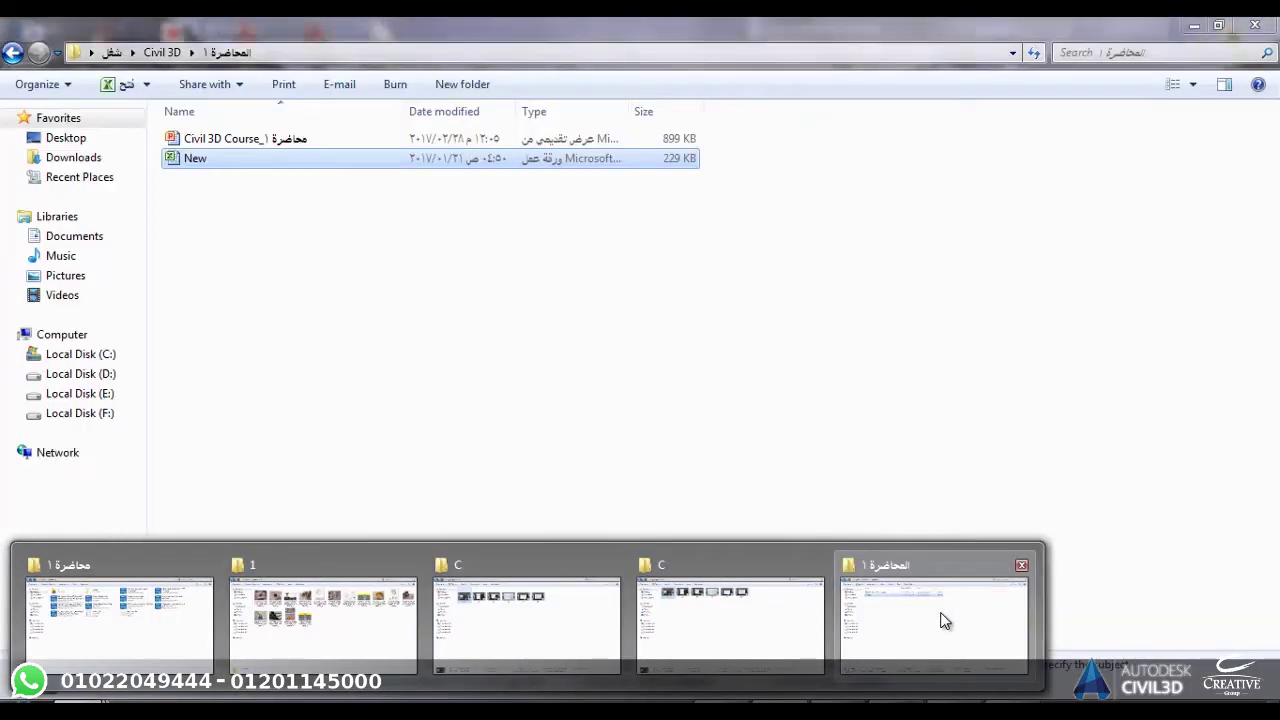
pyautogui.click(933, 618)
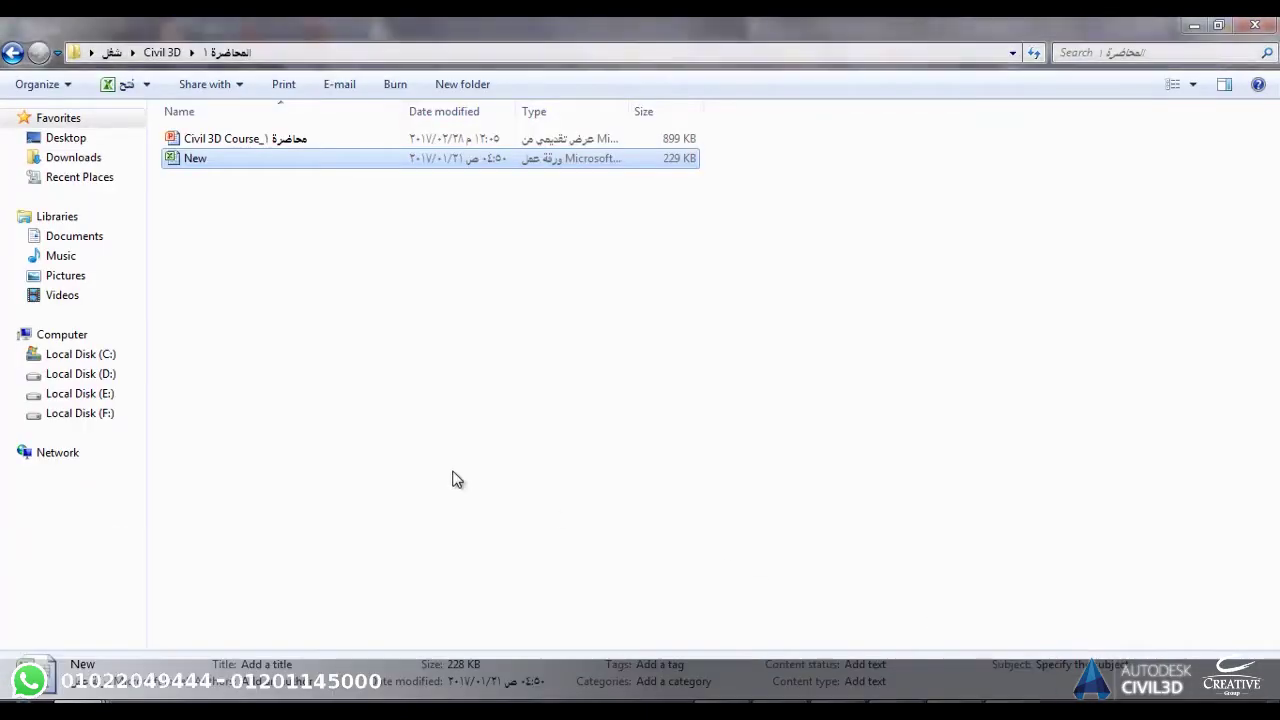
pyautogui.click(12, 52)
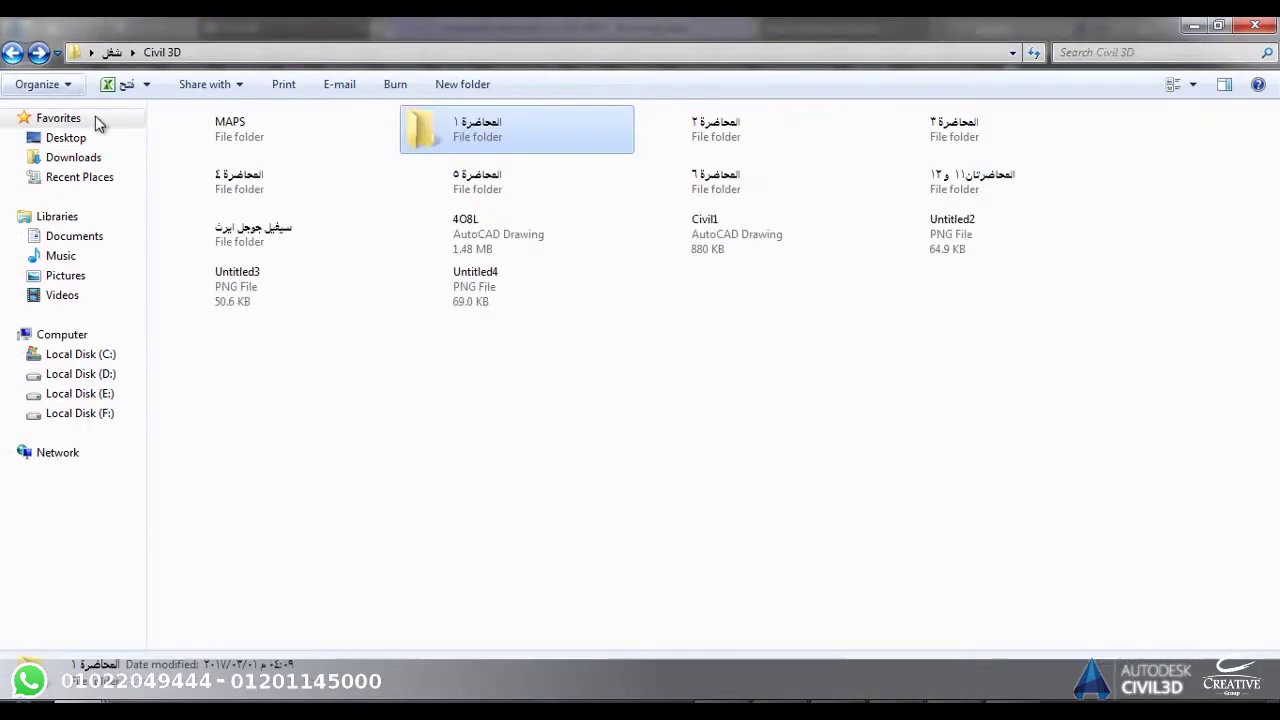
pyautogui.doubleClick(243, 137)
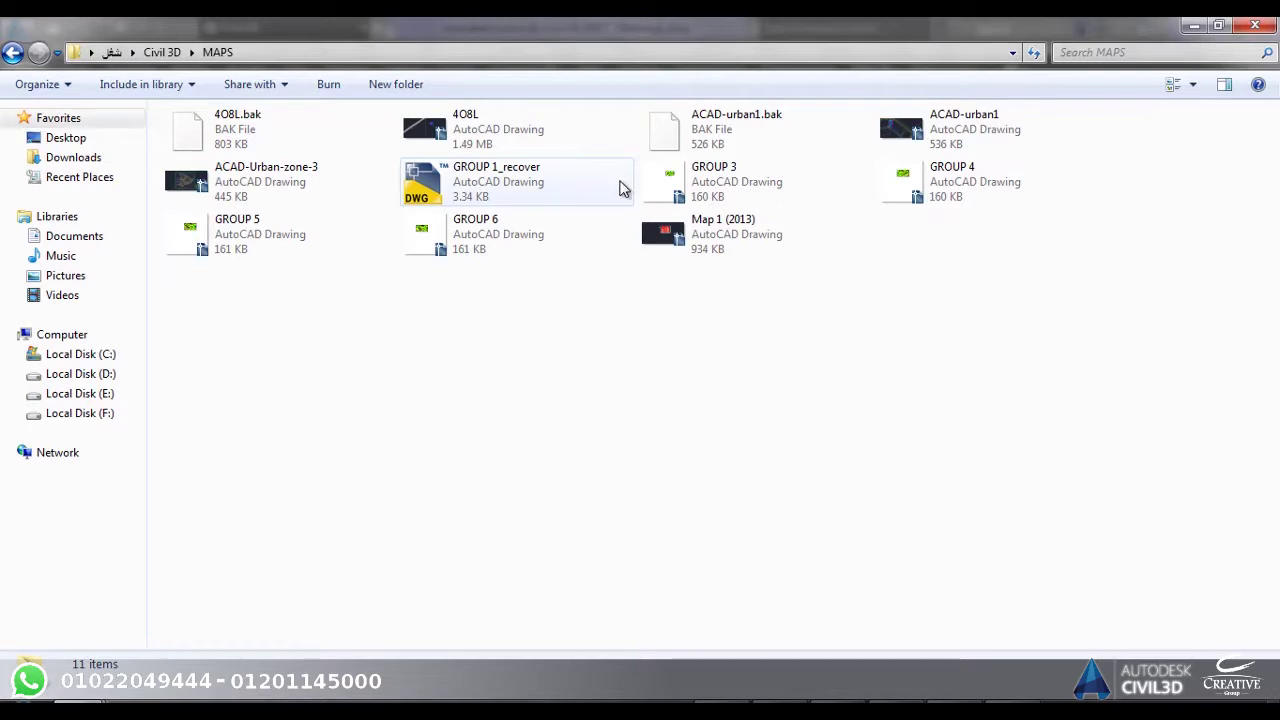
pyautogui.doubleClick(945, 177)
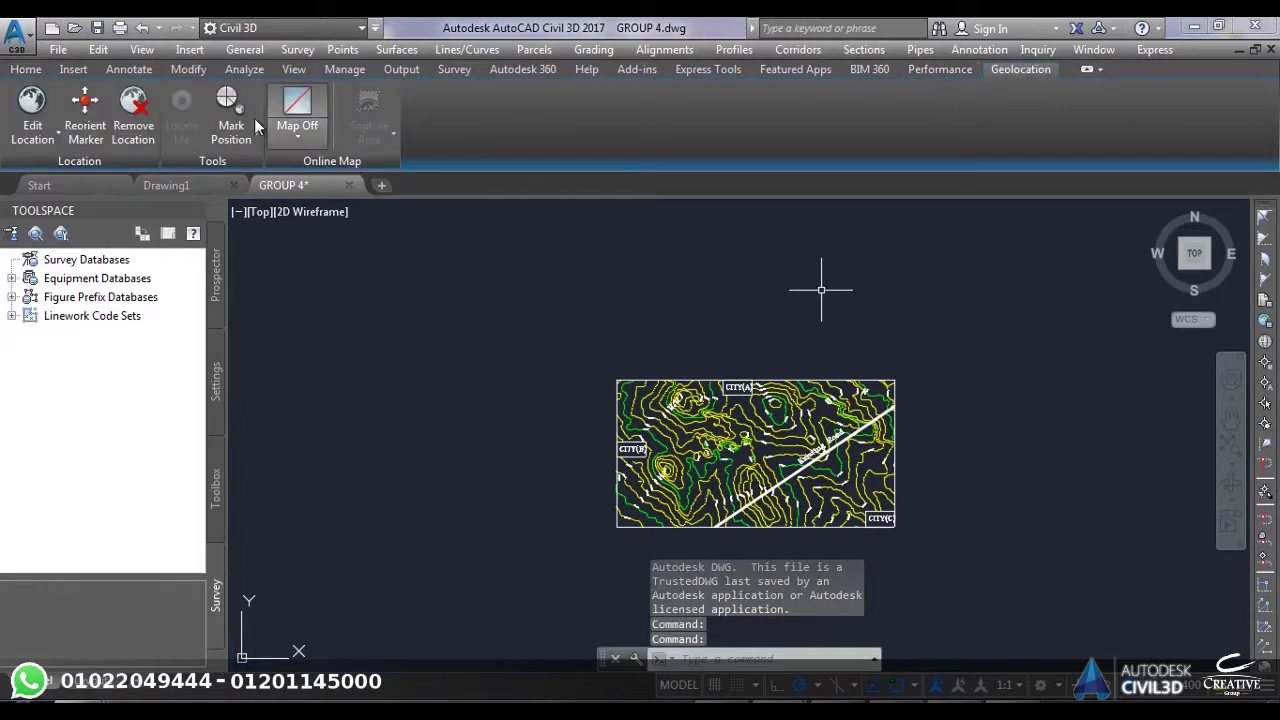
# Step: Compare the layer list of GROUP 4 with the layer list of Drawing1, browsing down through the C-ROAD layers
pyautogui.click(1148, 90)
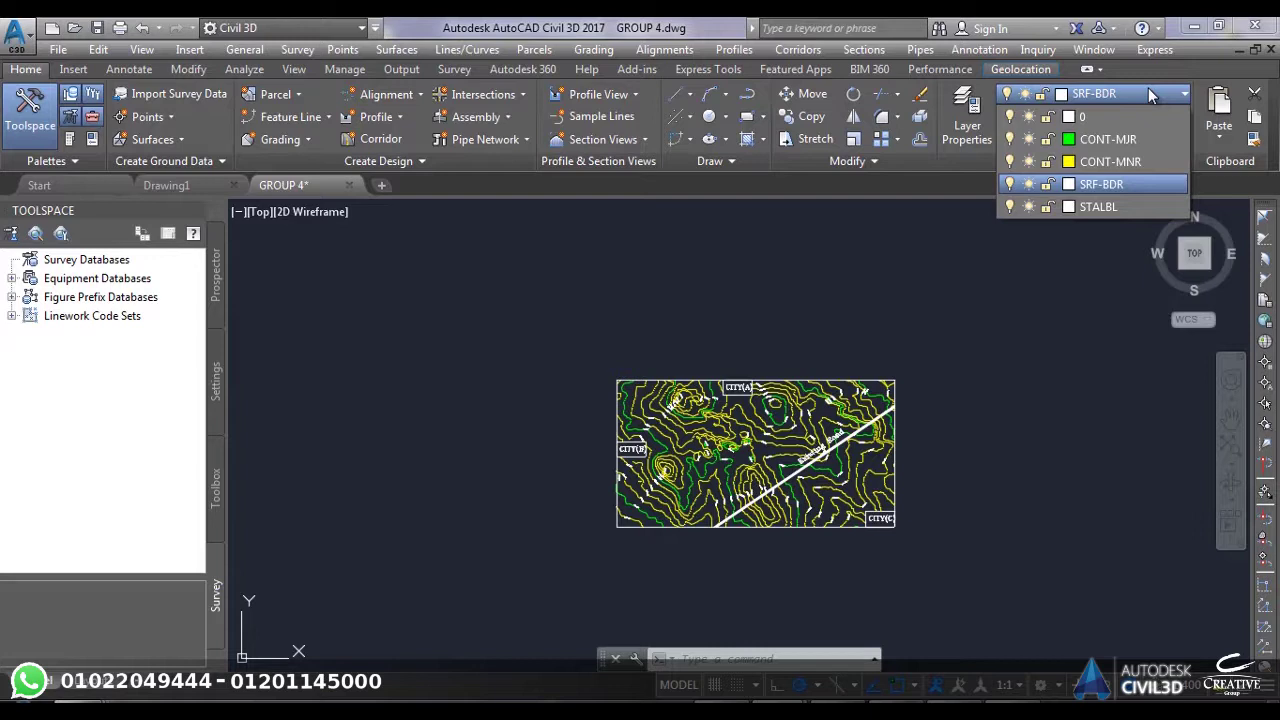
pyautogui.click(182, 178)
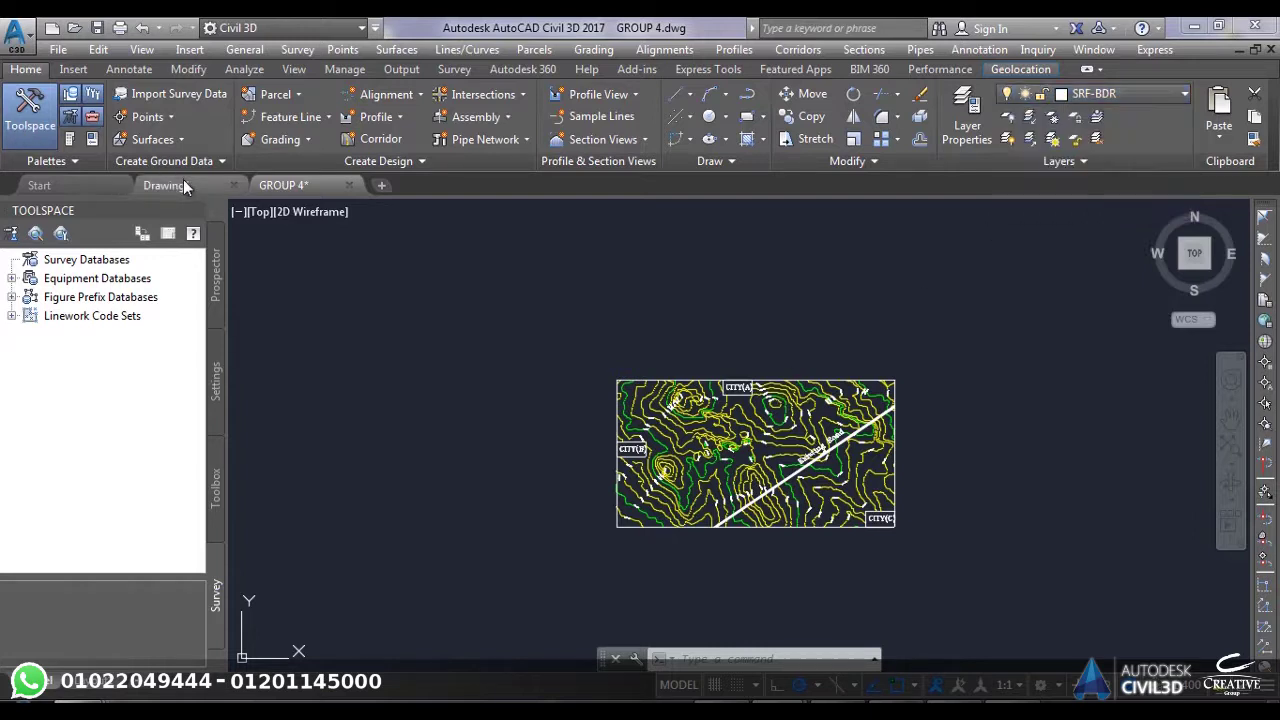
pyautogui.click(189, 184)
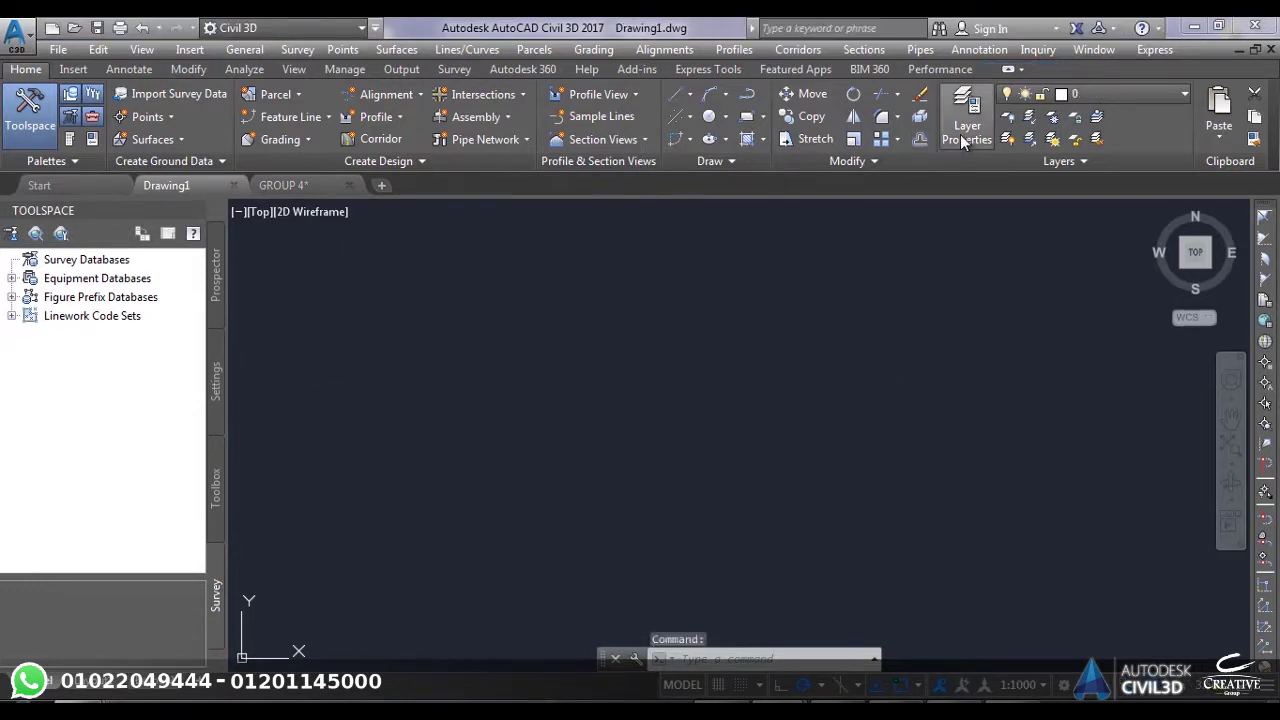
pyautogui.click(1109, 96)
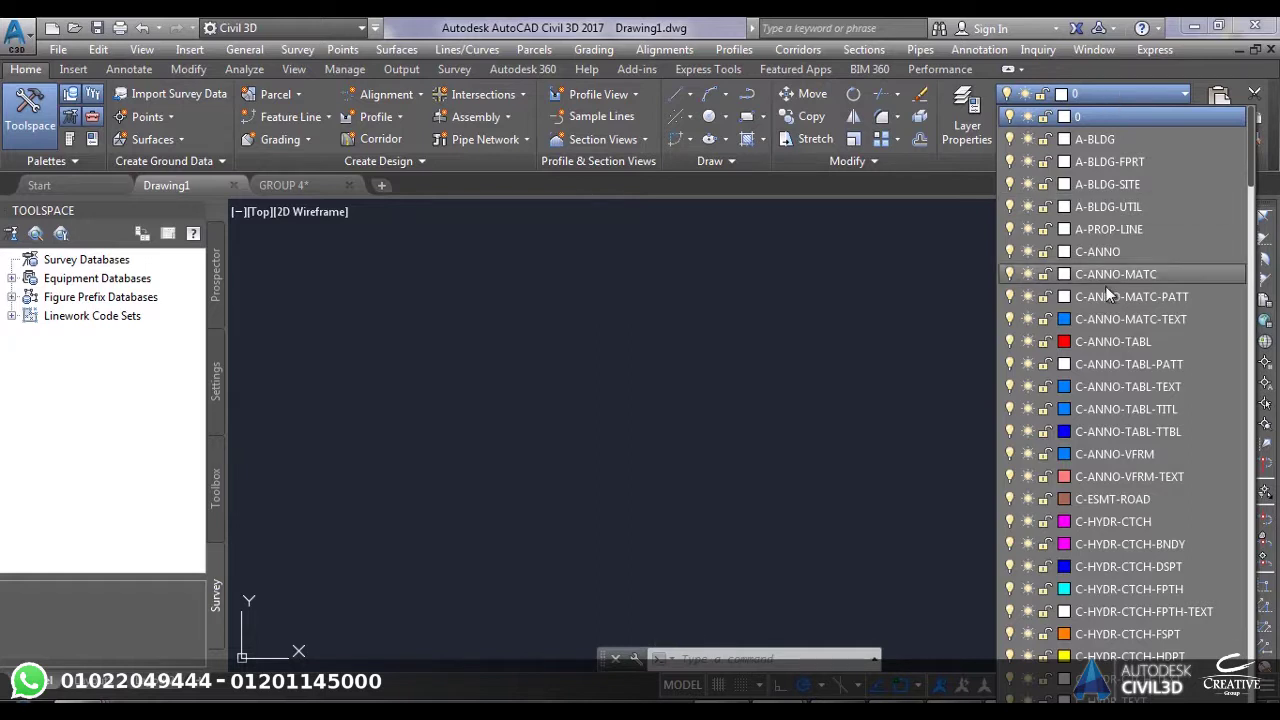
pyautogui.scroll(-7, 1107, 278)
pyautogui.scroll(-15, 1109, 272)
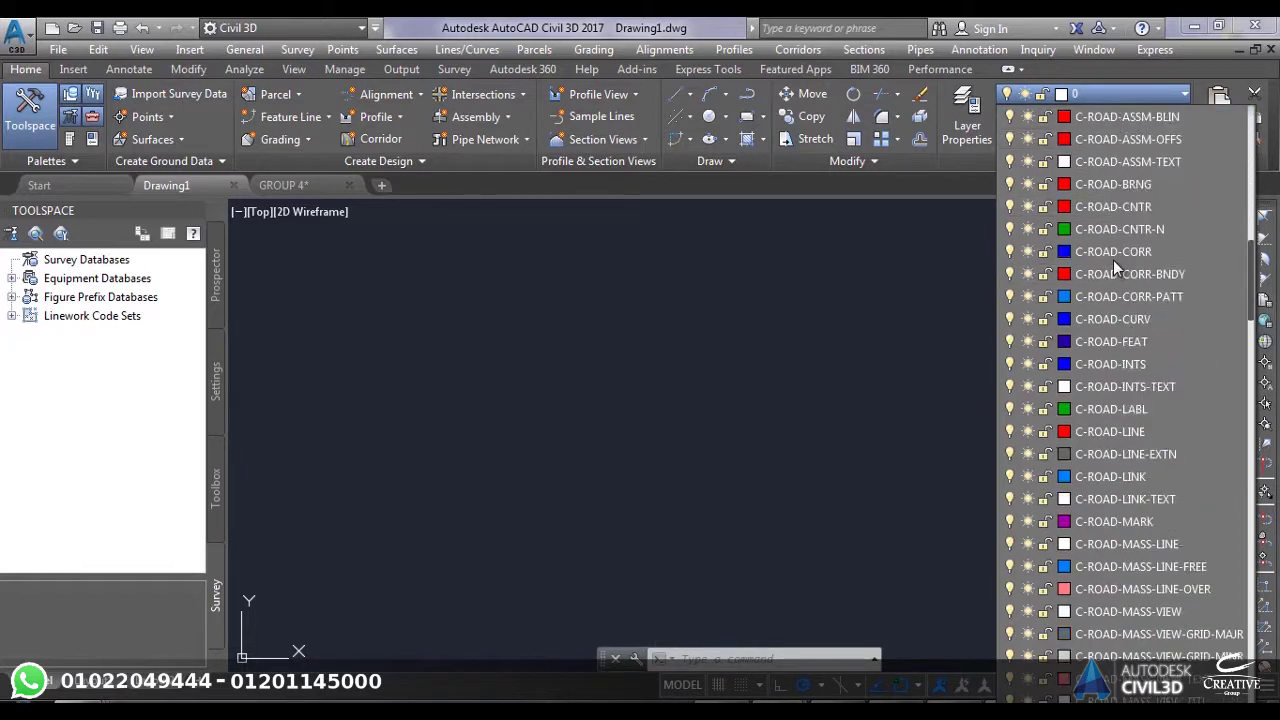
pyautogui.scroll(-16, 1107, 252)
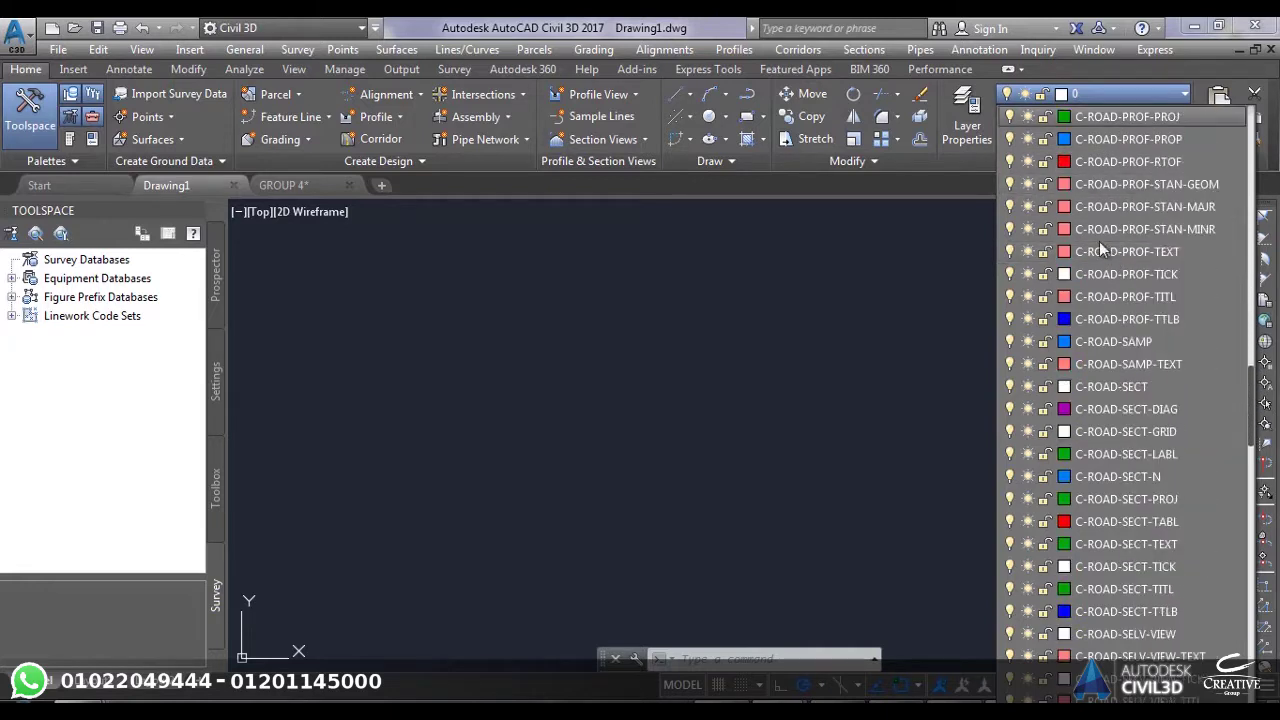
pyautogui.scroll(-2, 1079, 229)
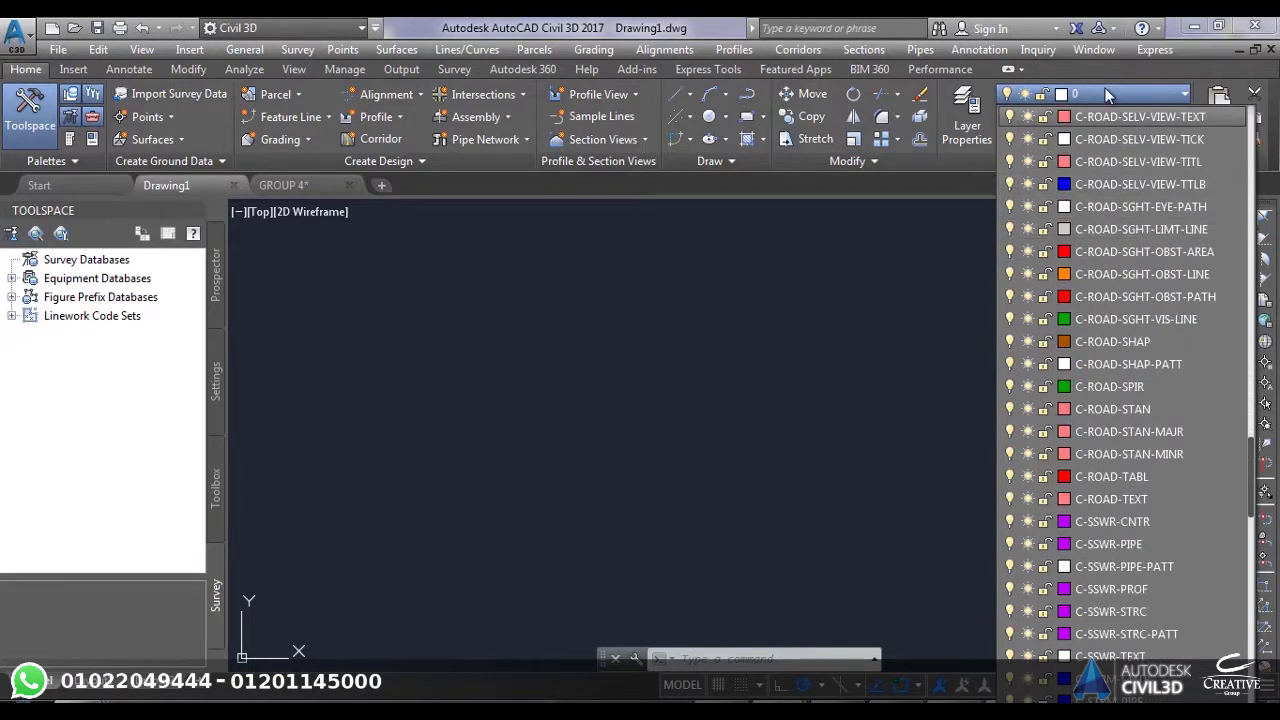
pyautogui.click(1105, 90)
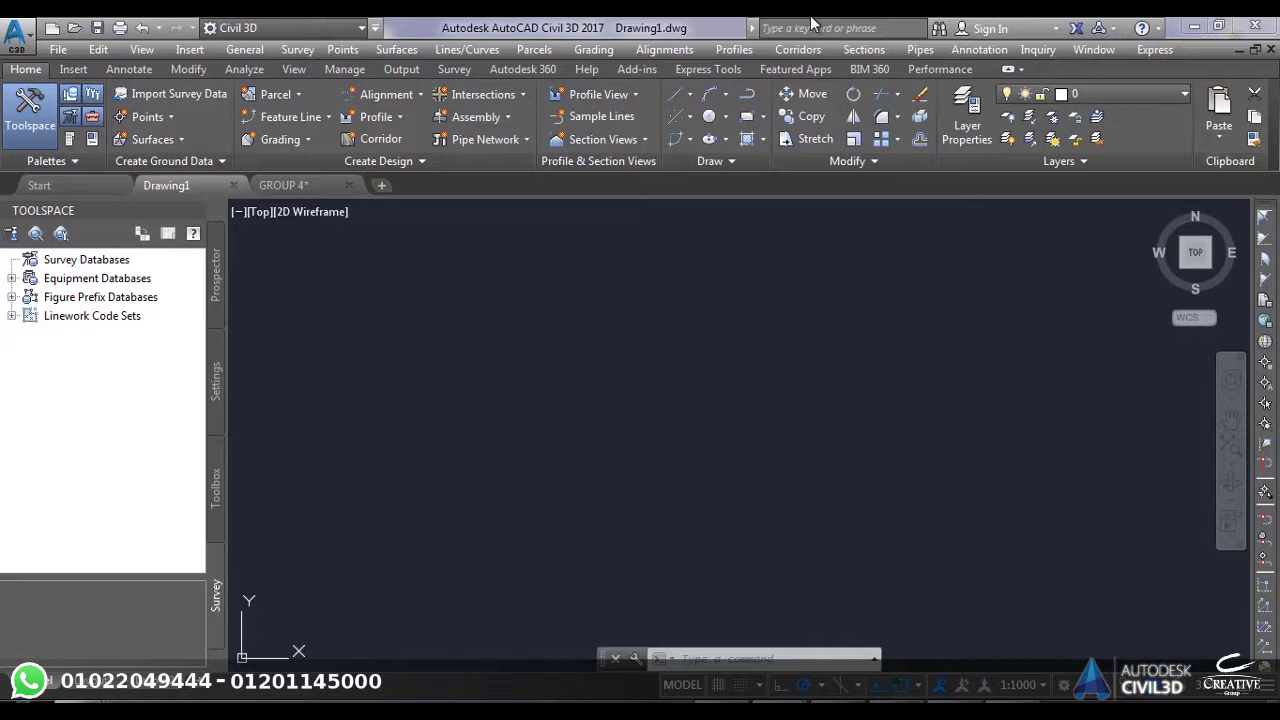
# Step: Select the whole contour map in GROUP 4, copy it to the clipboard and clear the selection
pyautogui.click(328, 187)
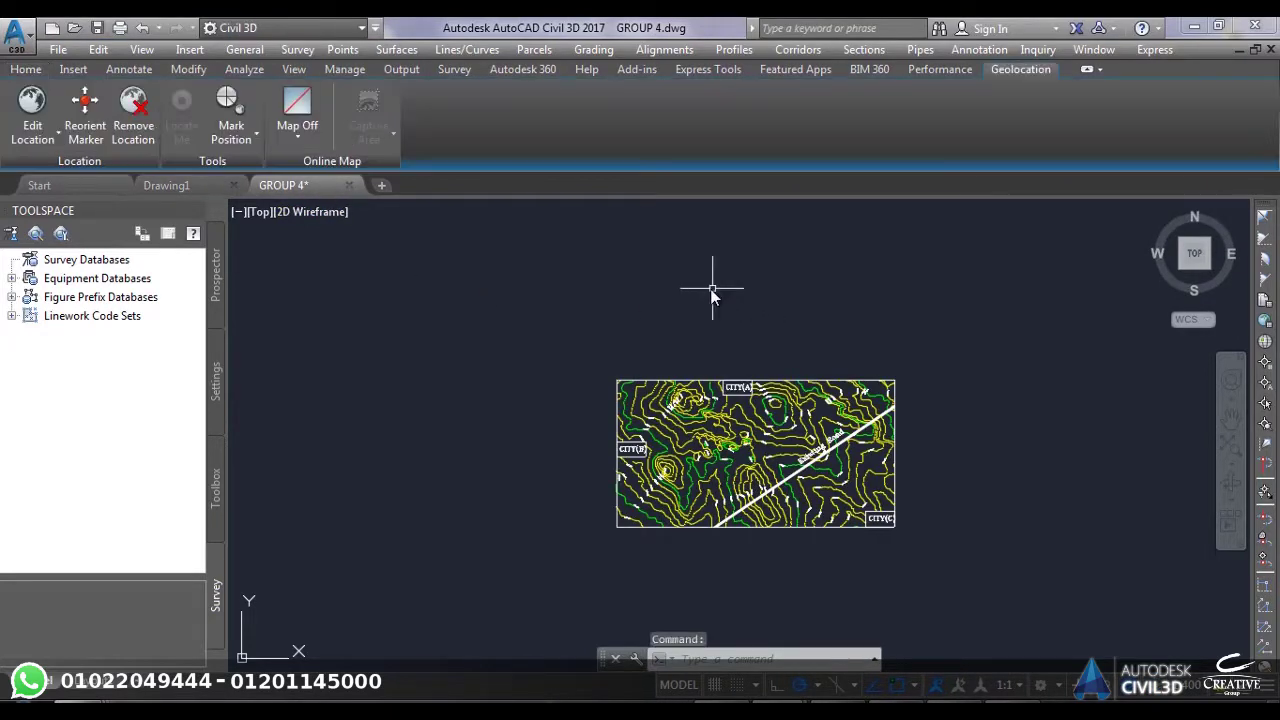
pyautogui.click(940, 341)
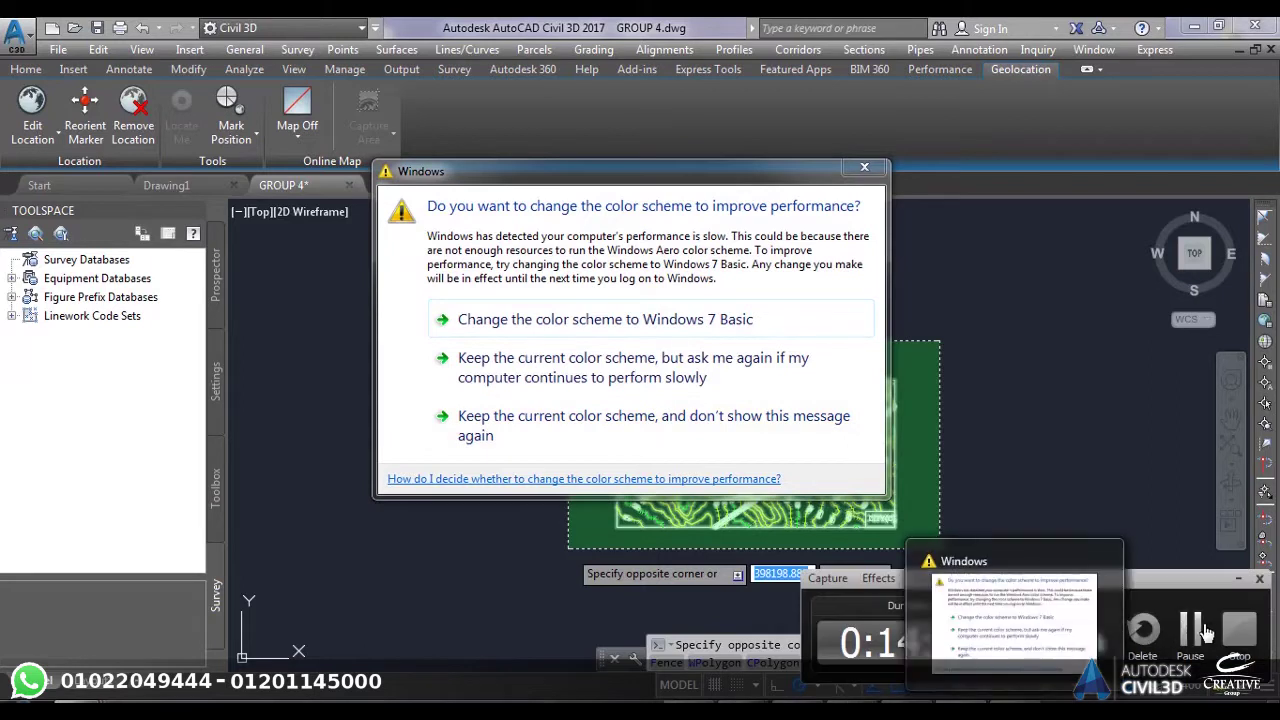
pyautogui.press('Escape')
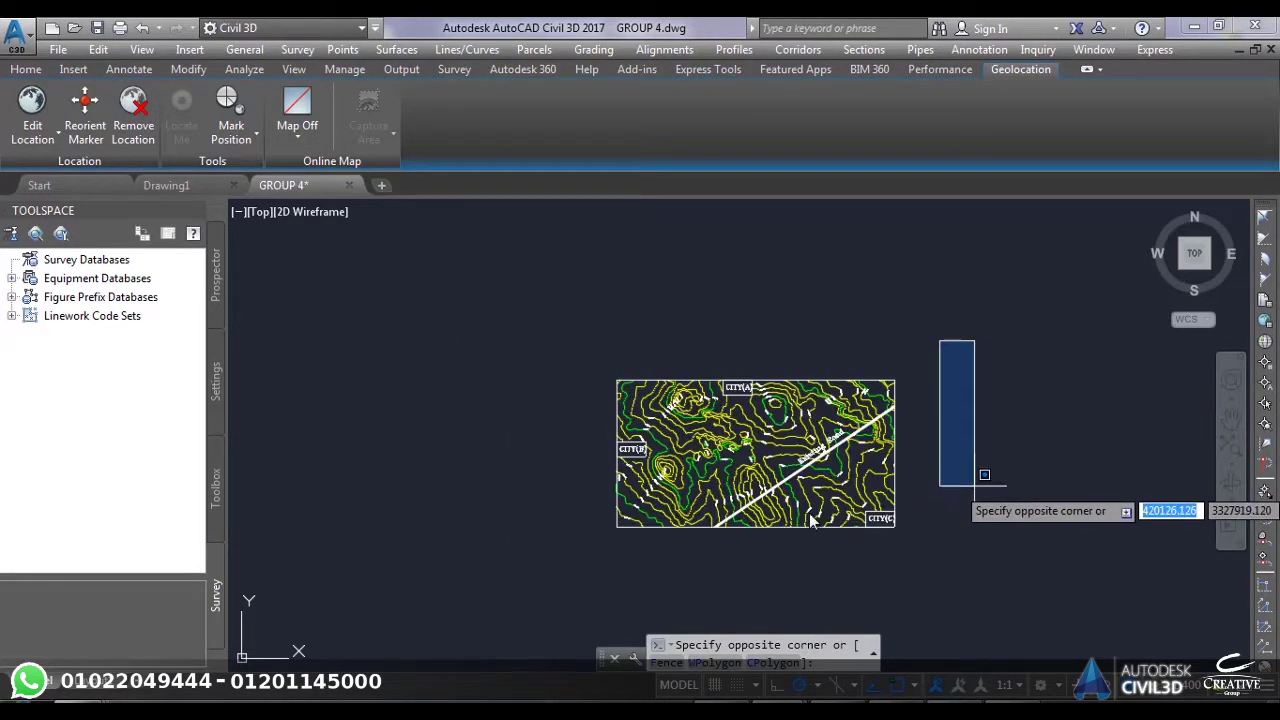
pyautogui.click(587, 540)
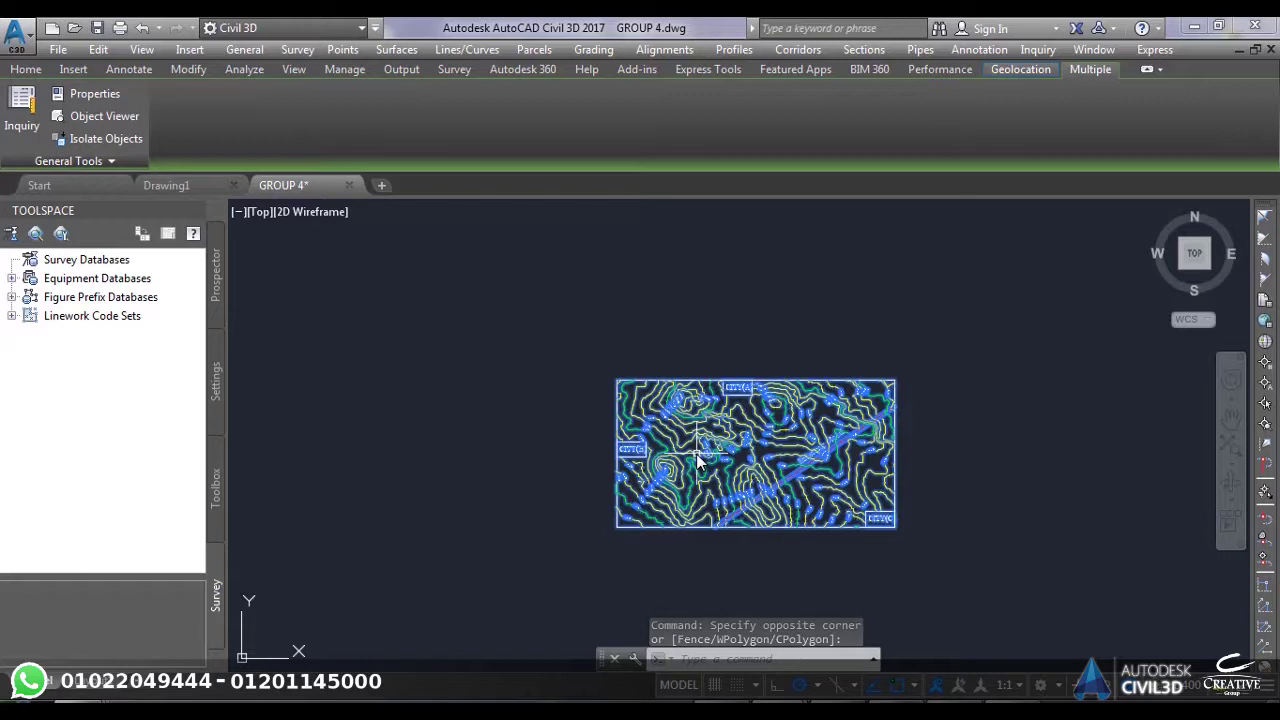
pyautogui.rightClick(757, 456)
pyautogui.moveTo(801, 507)
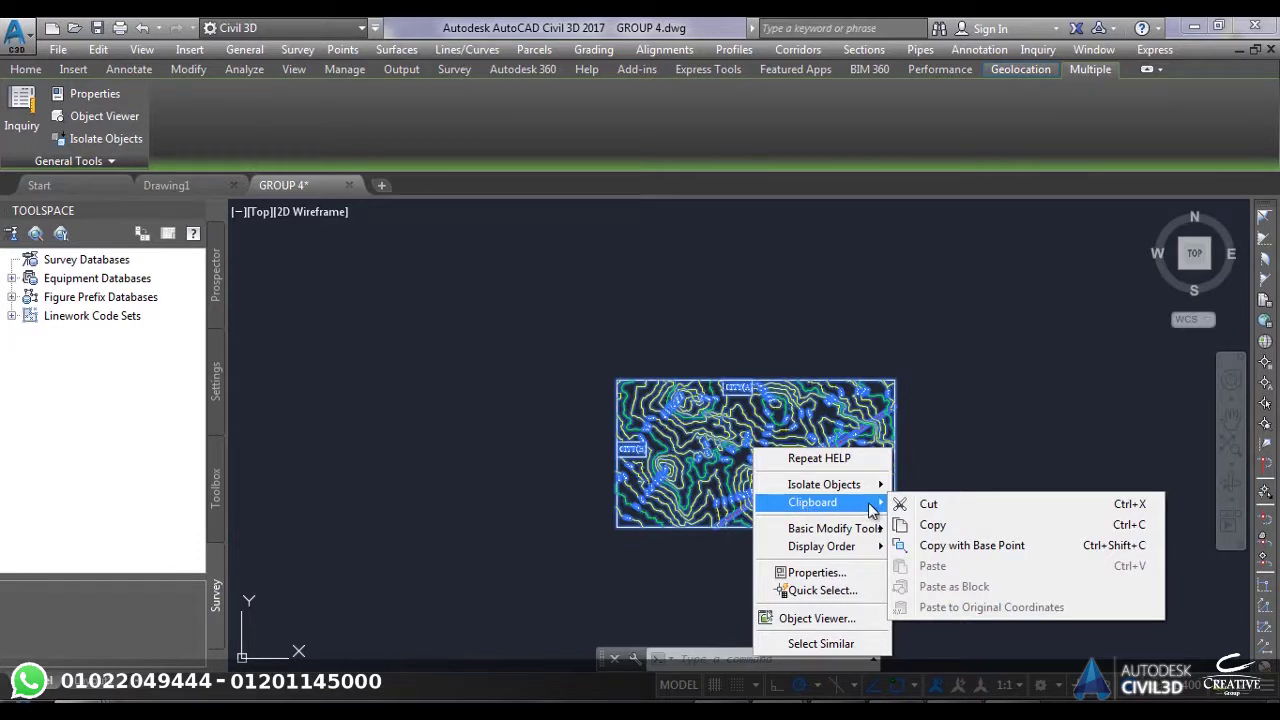
pyautogui.click(930, 527)
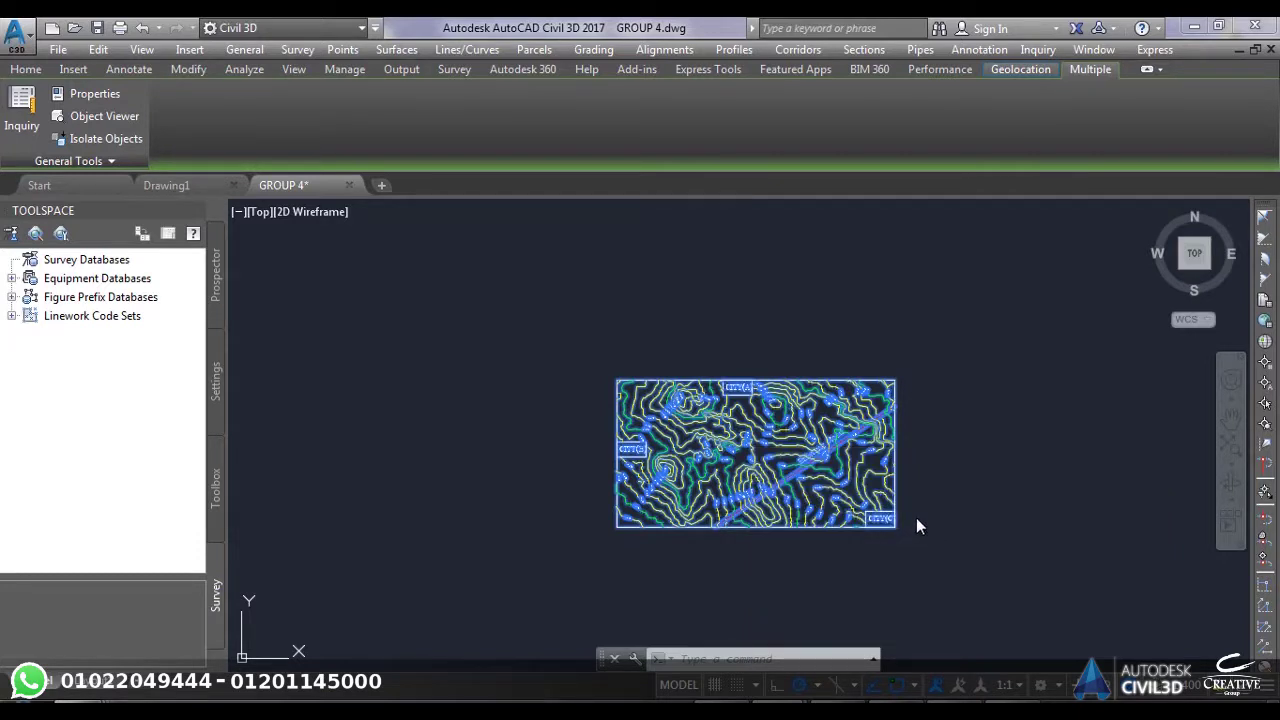
pyautogui.press('Escape')
pyautogui.press('Escape')
# Step: Create a new drawing, paste the copied contour map at its original coordinates and zoom to its extents
pyautogui.click(381, 185)
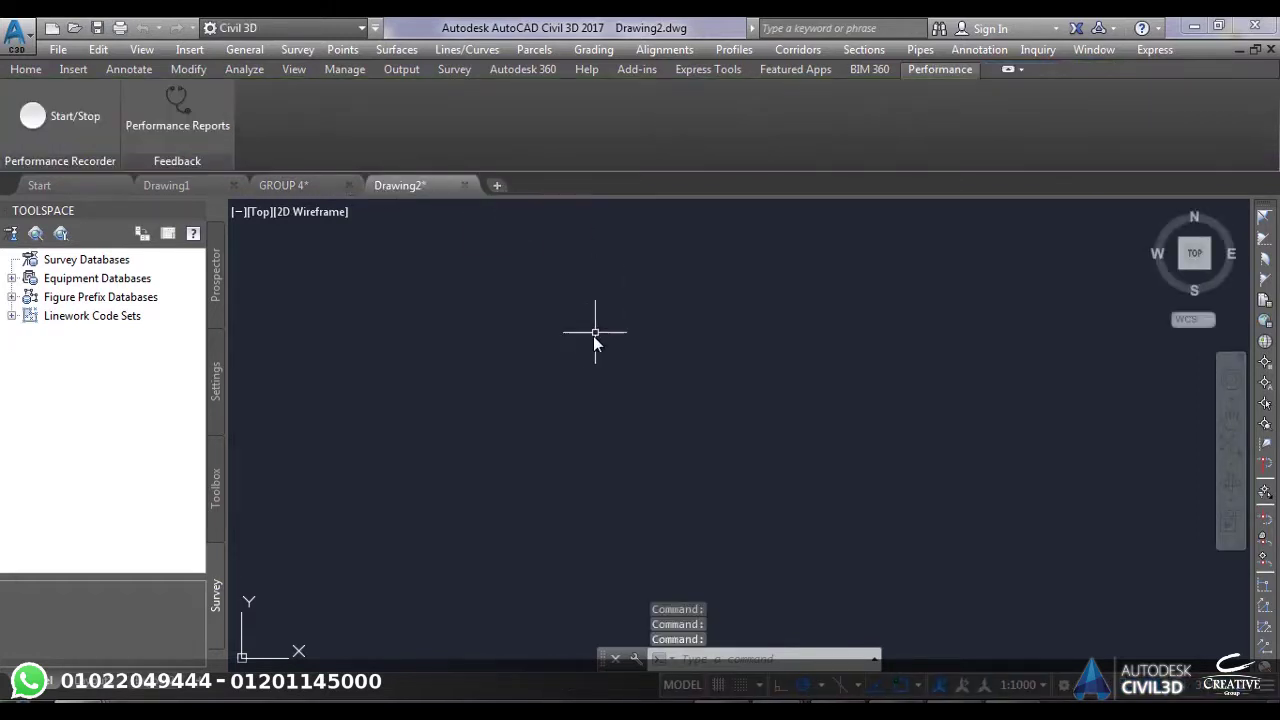
pyautogui.rightClick(565, 340)
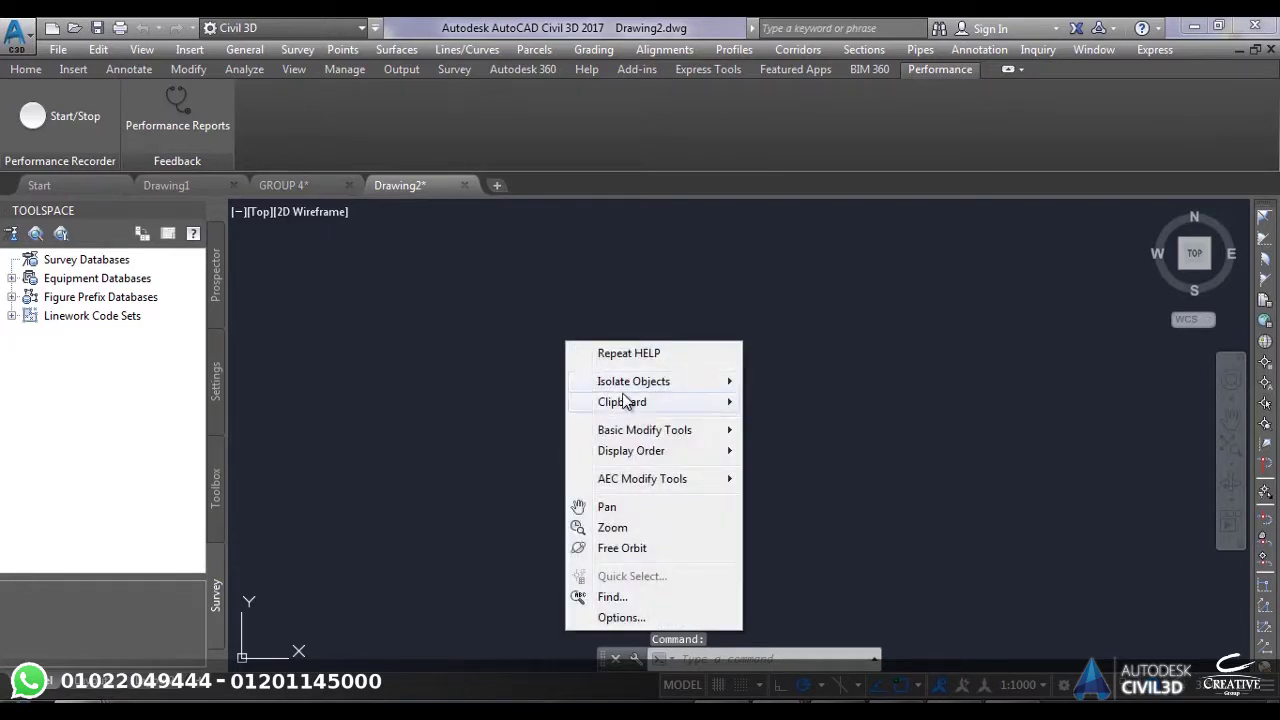
pyautogui.moveTo(645, 402)
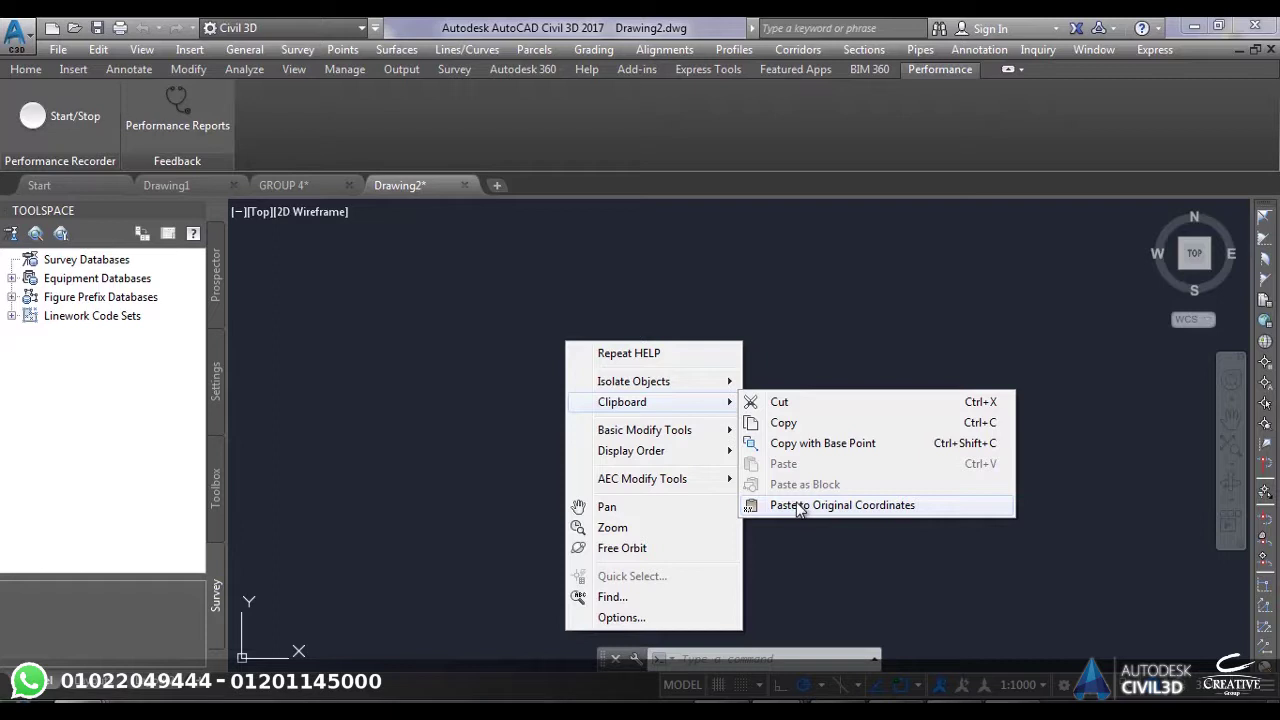
pyautogui.click(800, 507)
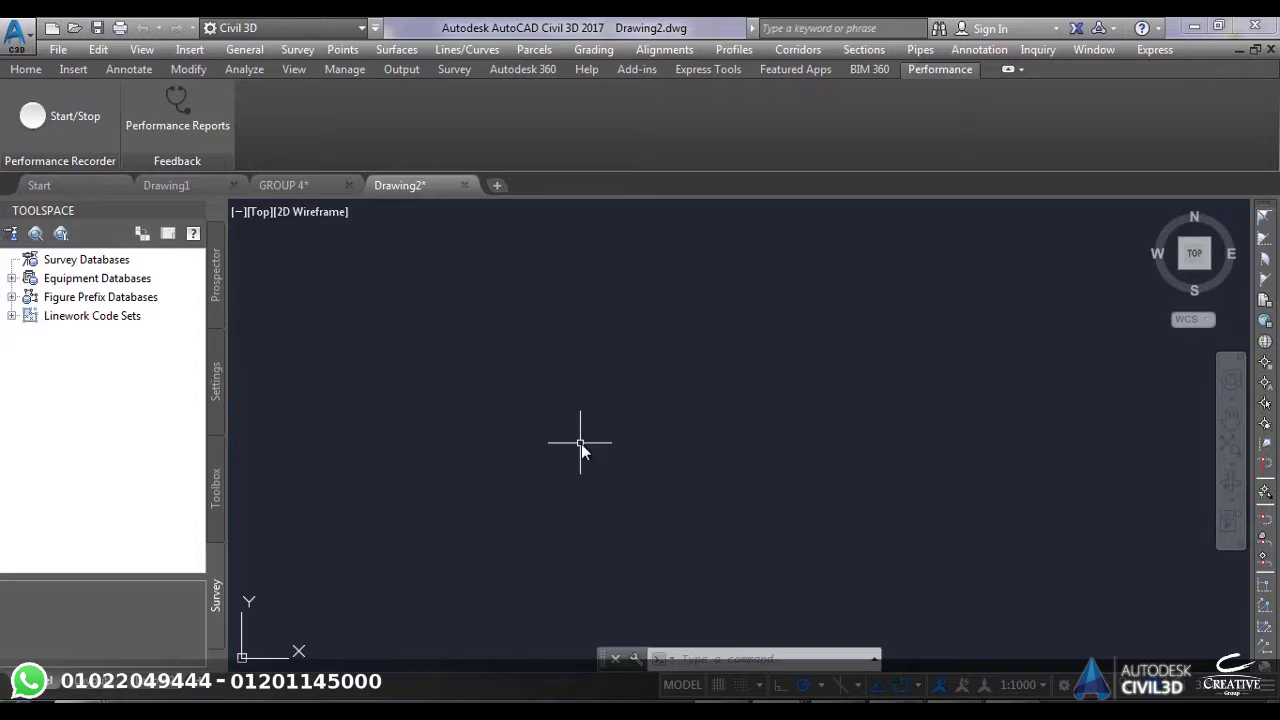
pyautogui.write('z')
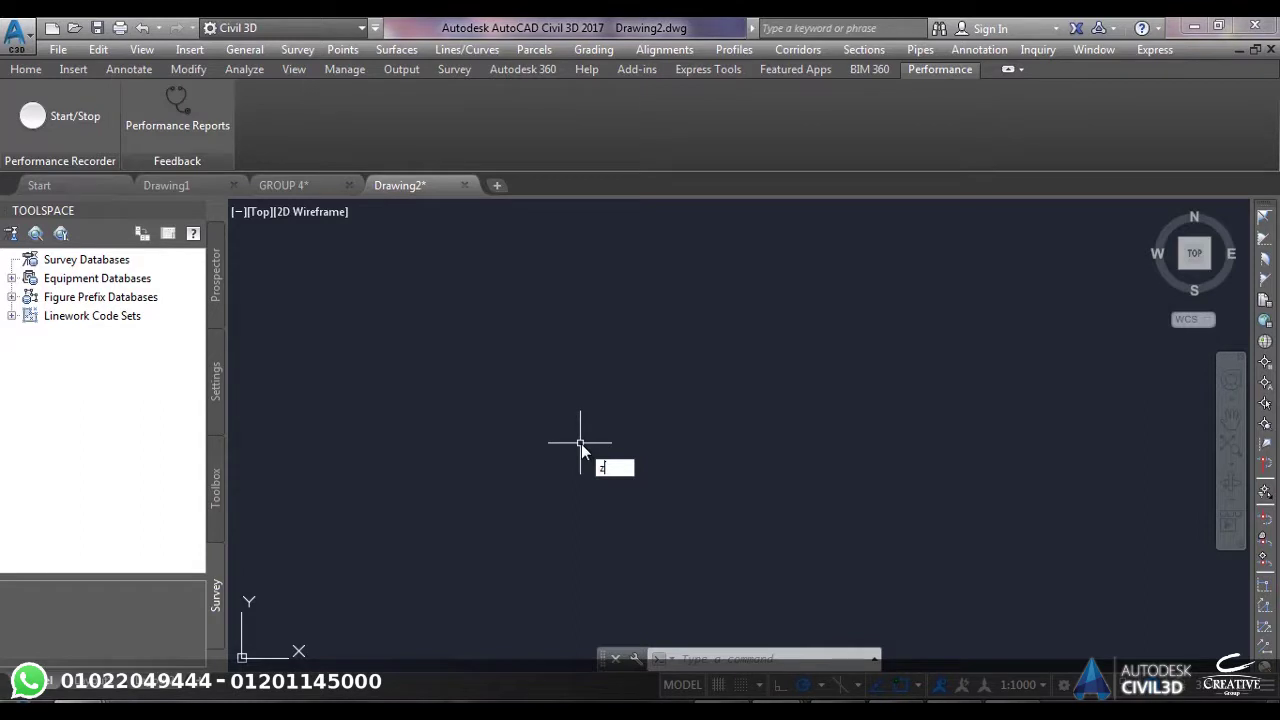
pyautogui.write('e')
pyautogui.press('Return')
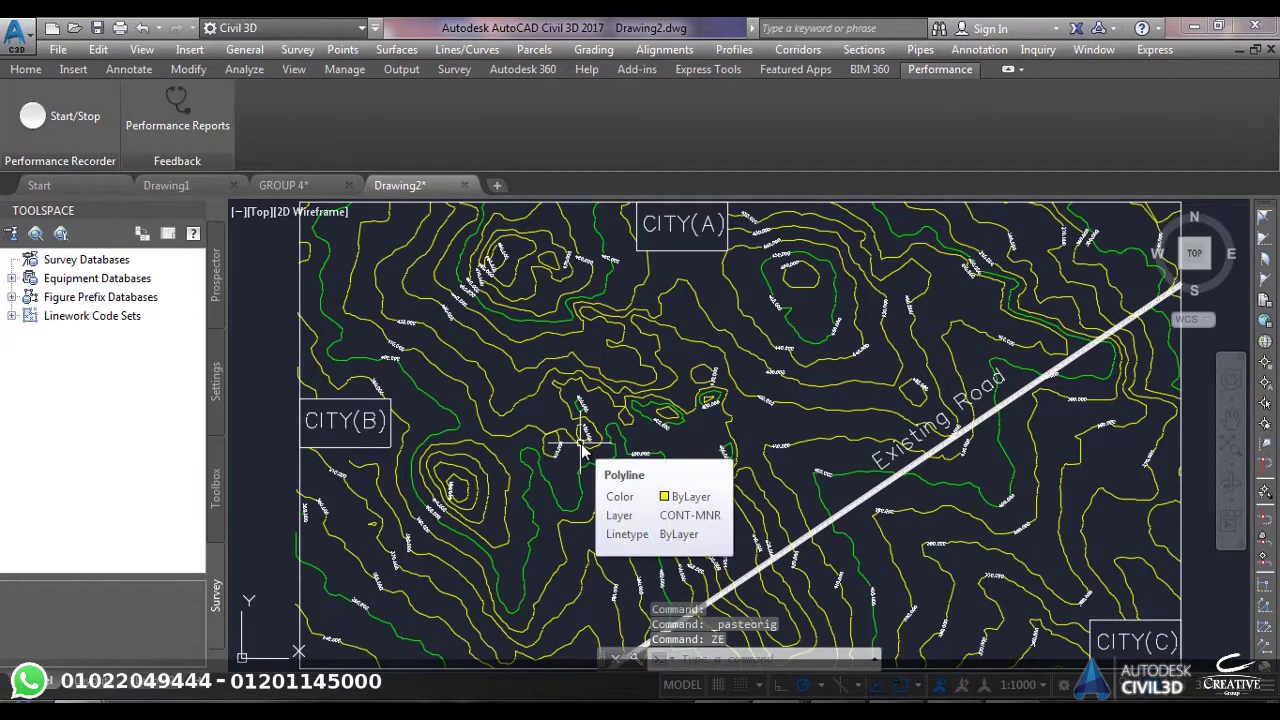
pyautogui.scroll(-2, 526, 423)
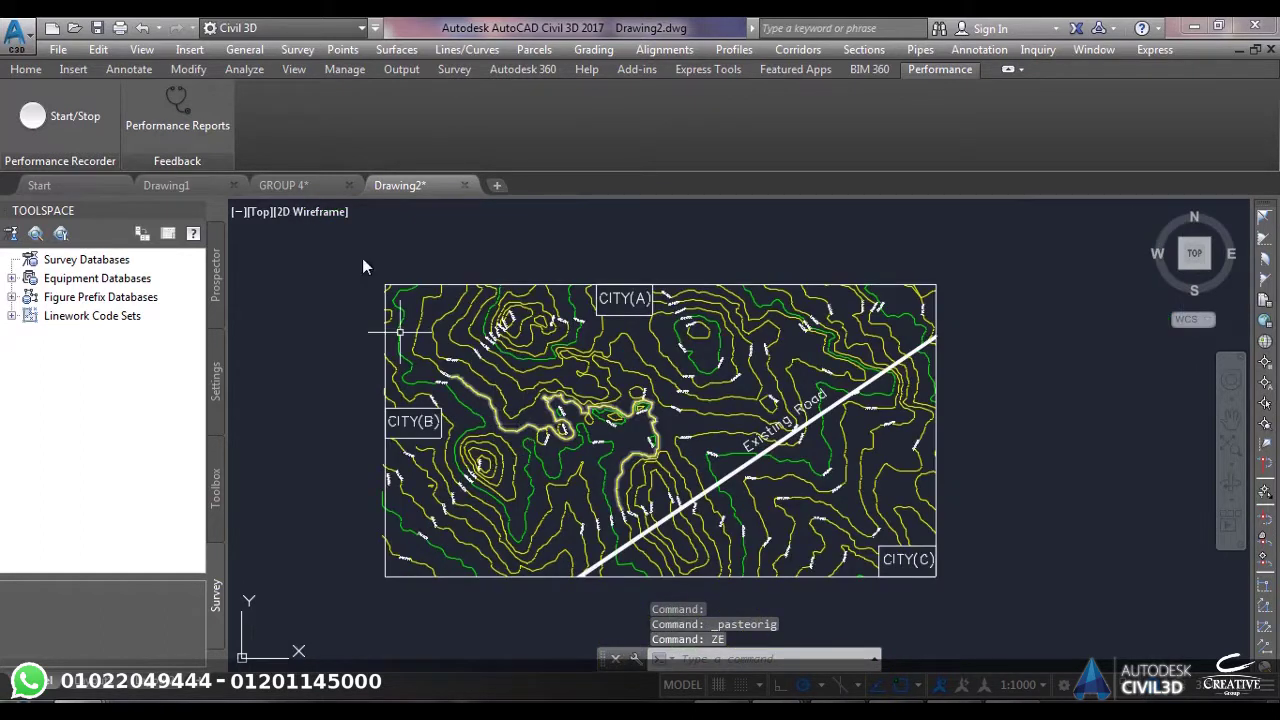
# Step: Check the layer list of the new drawing that holds the pasted contour map
pyautogui.click(25, 69)
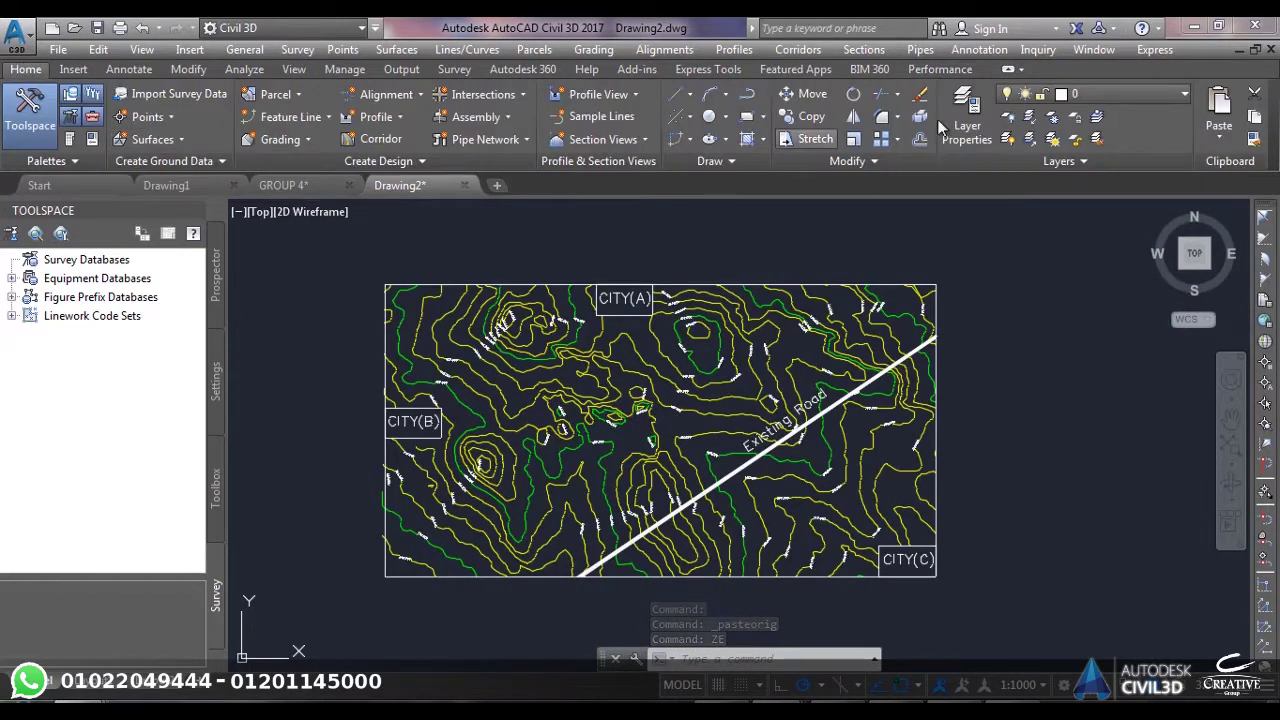
pyautogui.click(1100, 92)
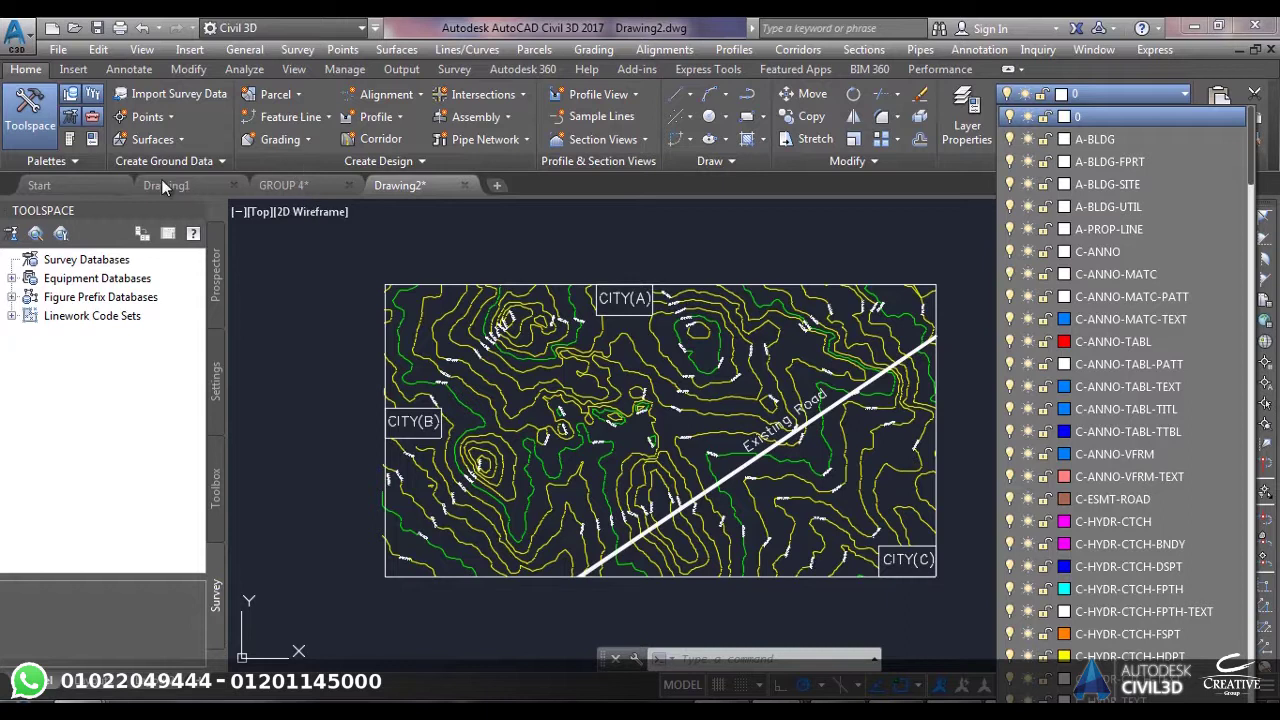
pyautogui.click(85, 184)
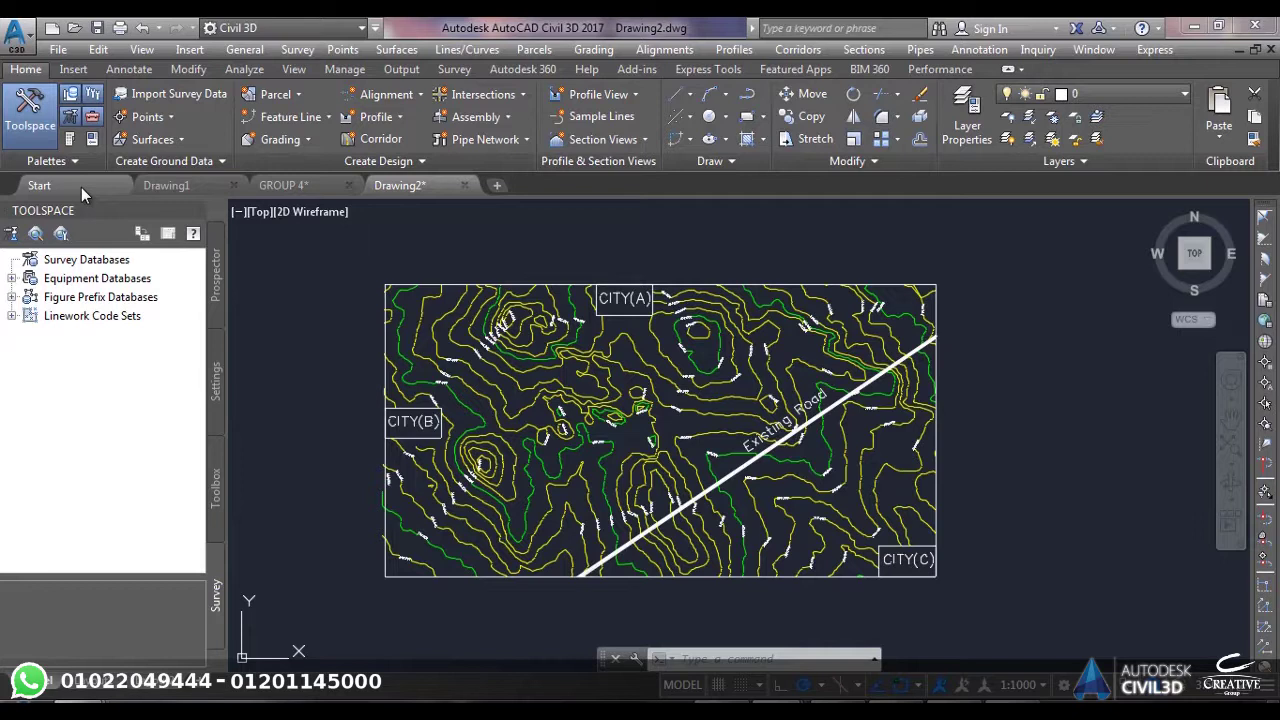
# Step: From the Start page, browse the Desktop and its شغل folder for drawings to open, and close the file selection without opening any
pyautogui.click(81, 187)
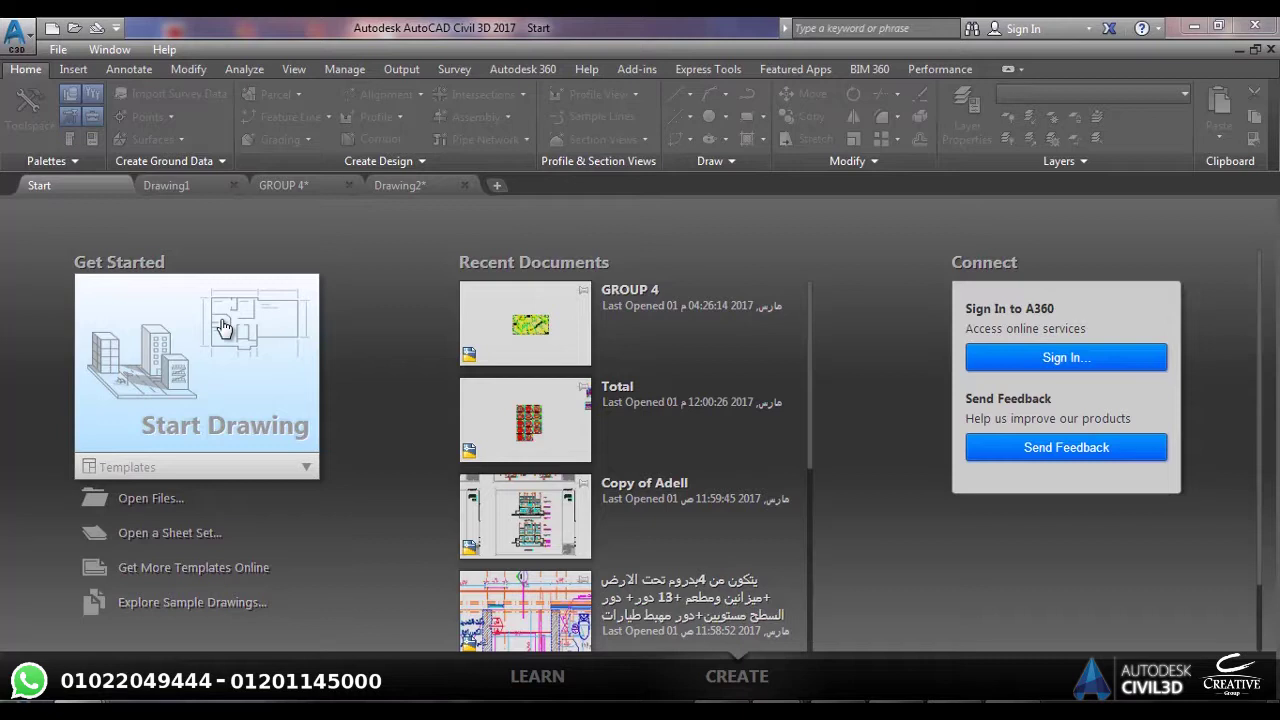
pyautogui.click(147, 500)
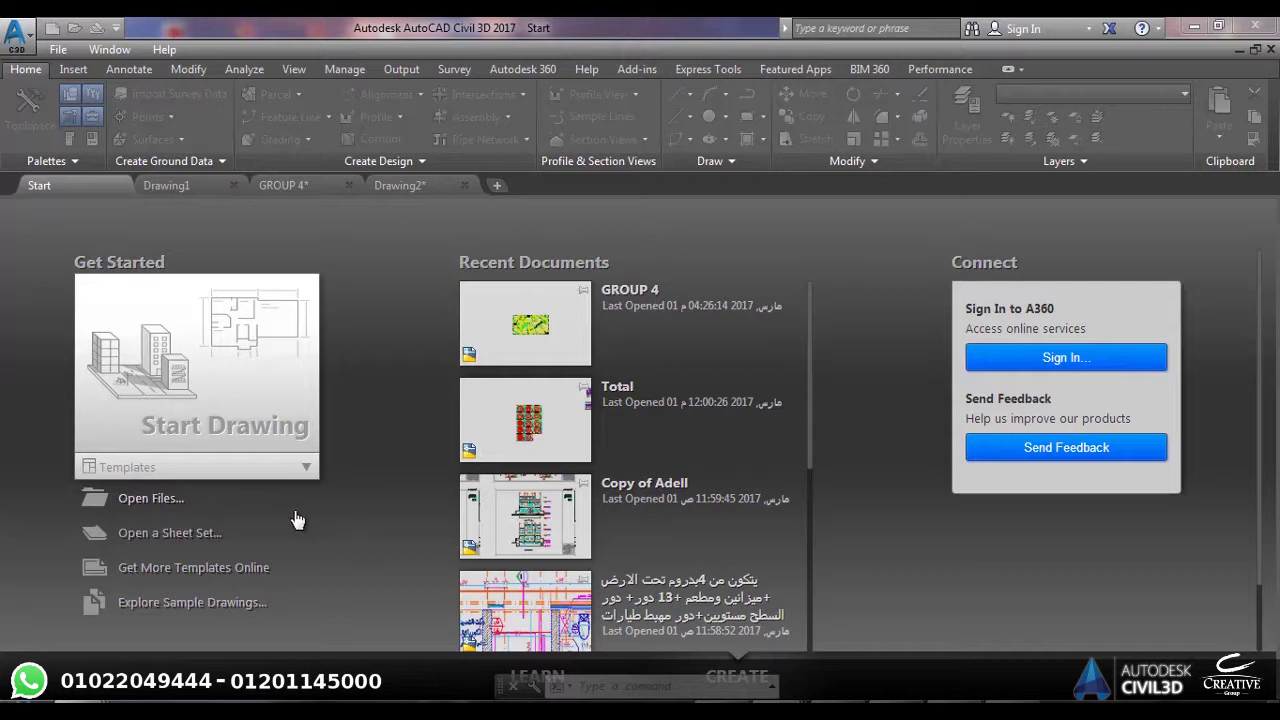
pyautogui.click(227, 501)
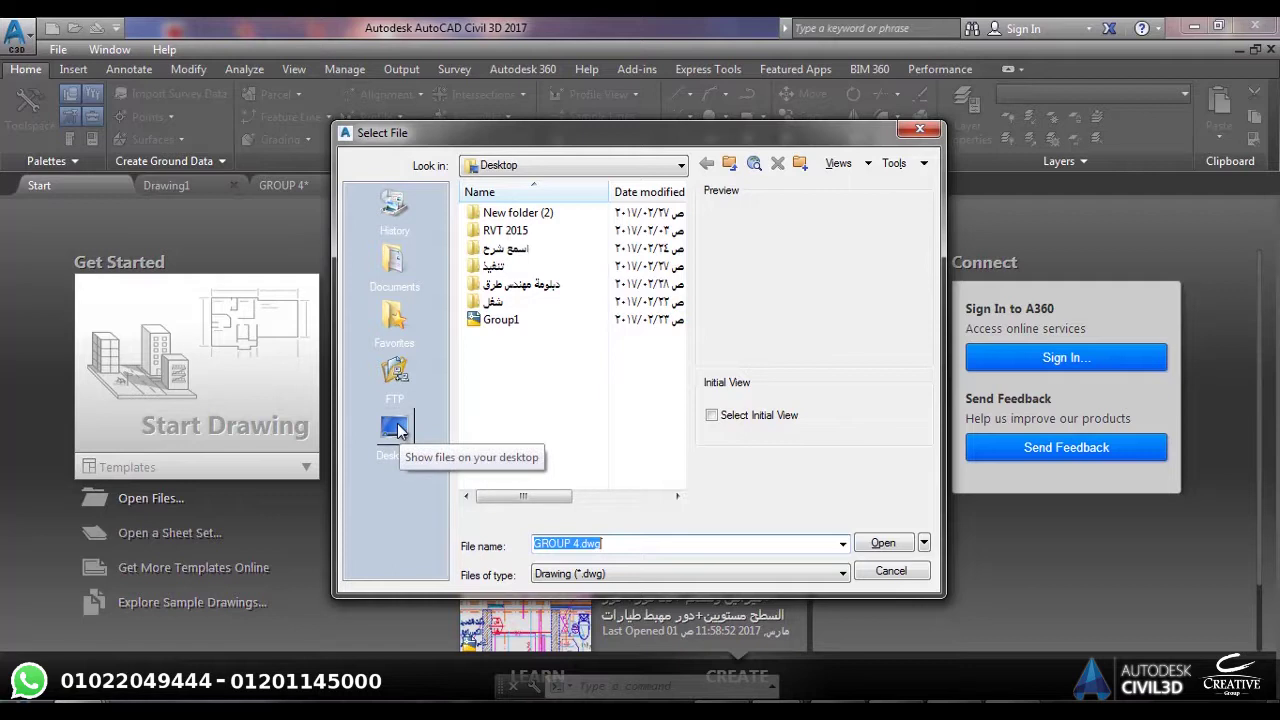
pyautogui.click(396, 429)
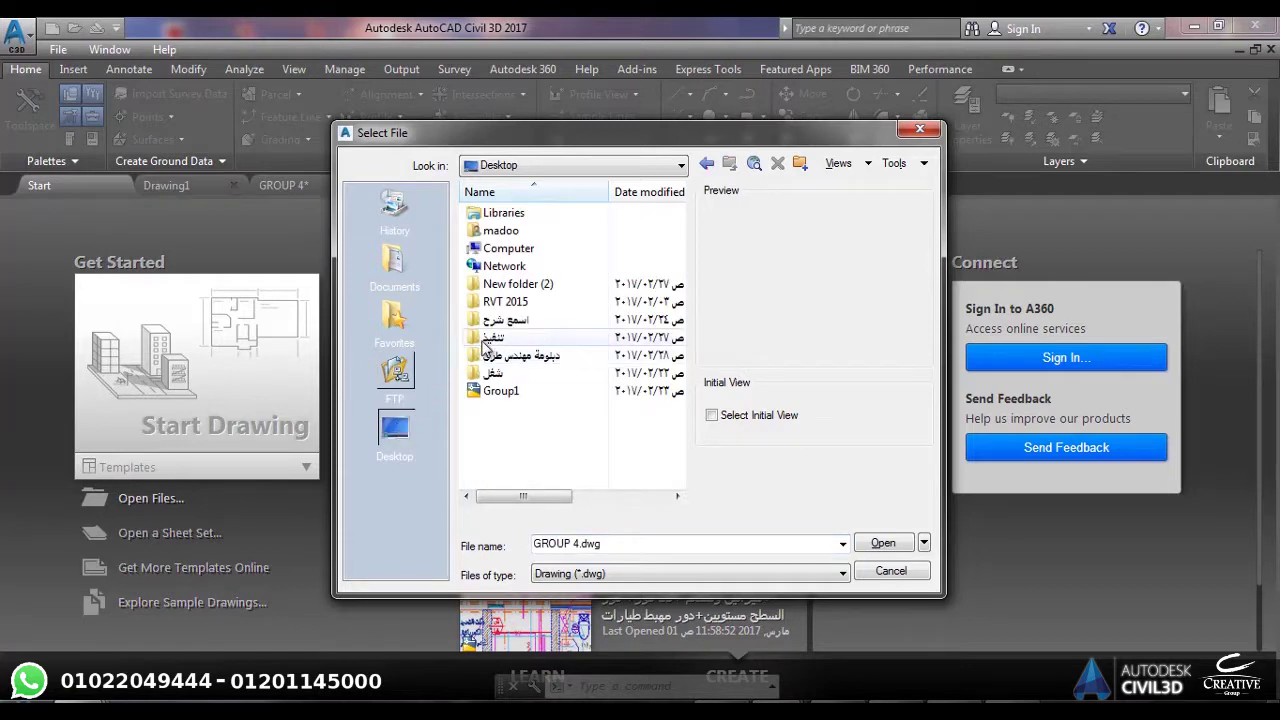
pyautogui.doubleClick(488, 372)
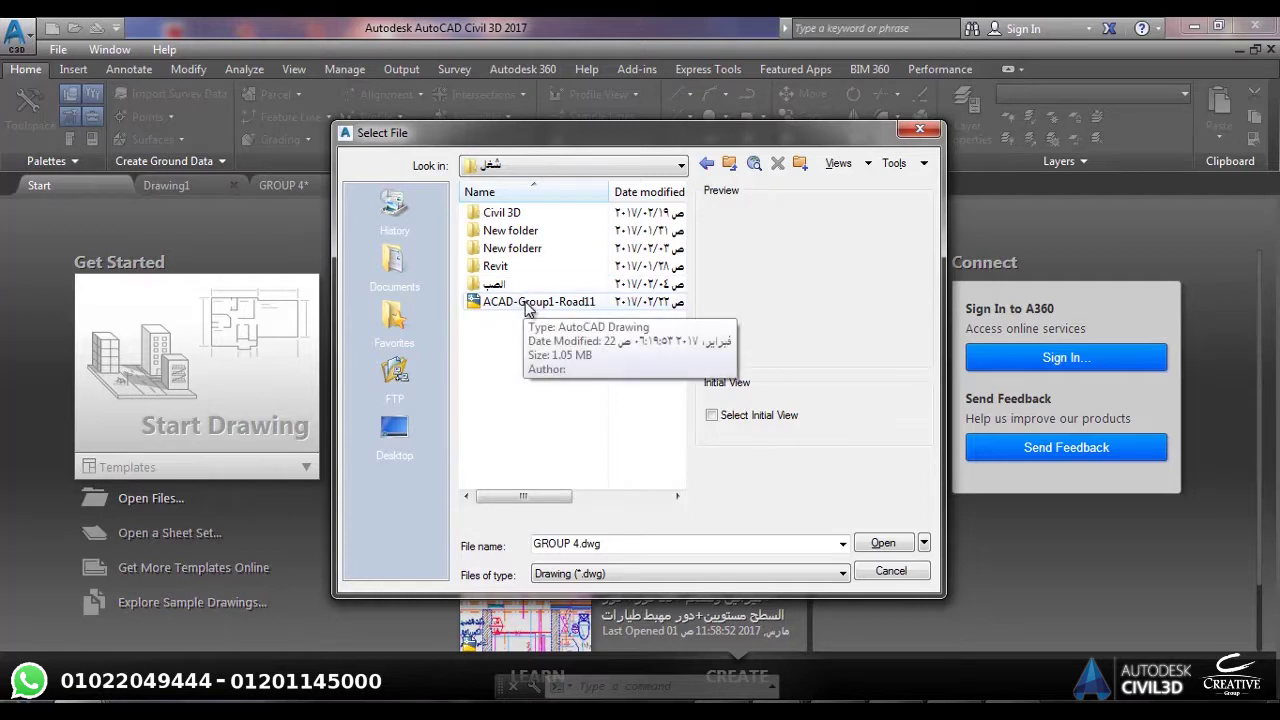
pyautogui.click(659, 166)
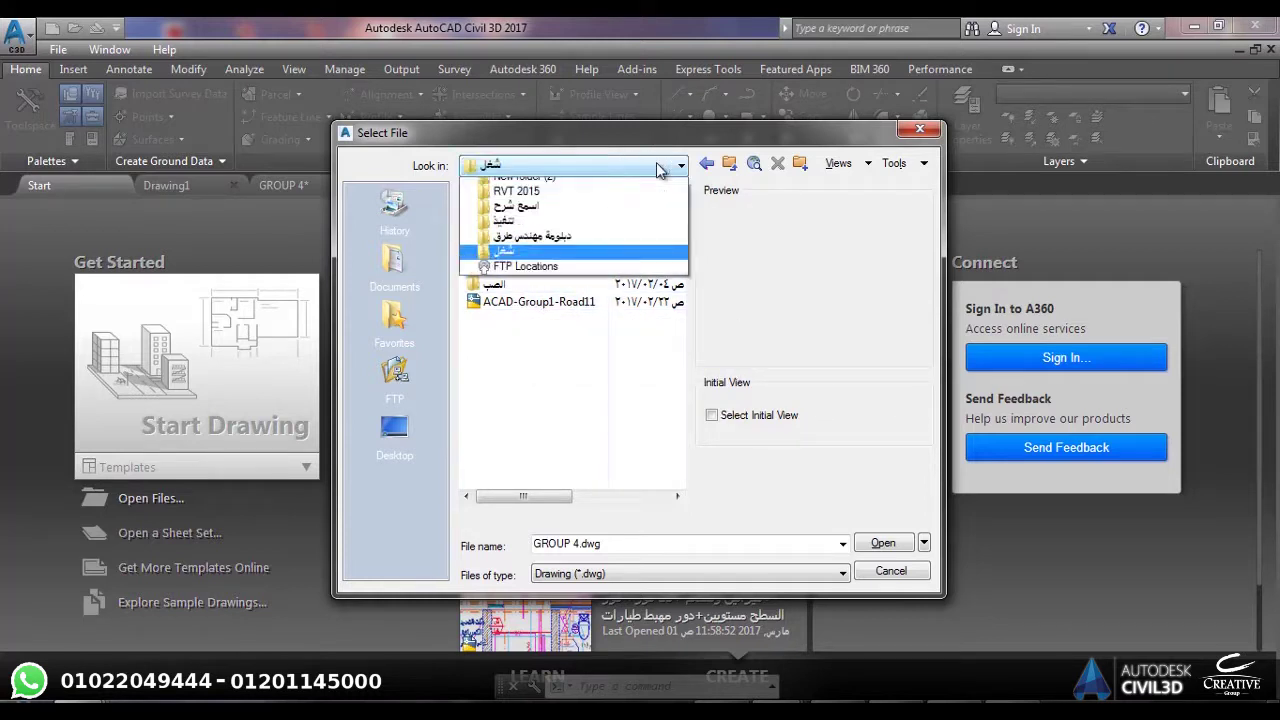
pyautogui.click(661, 166)
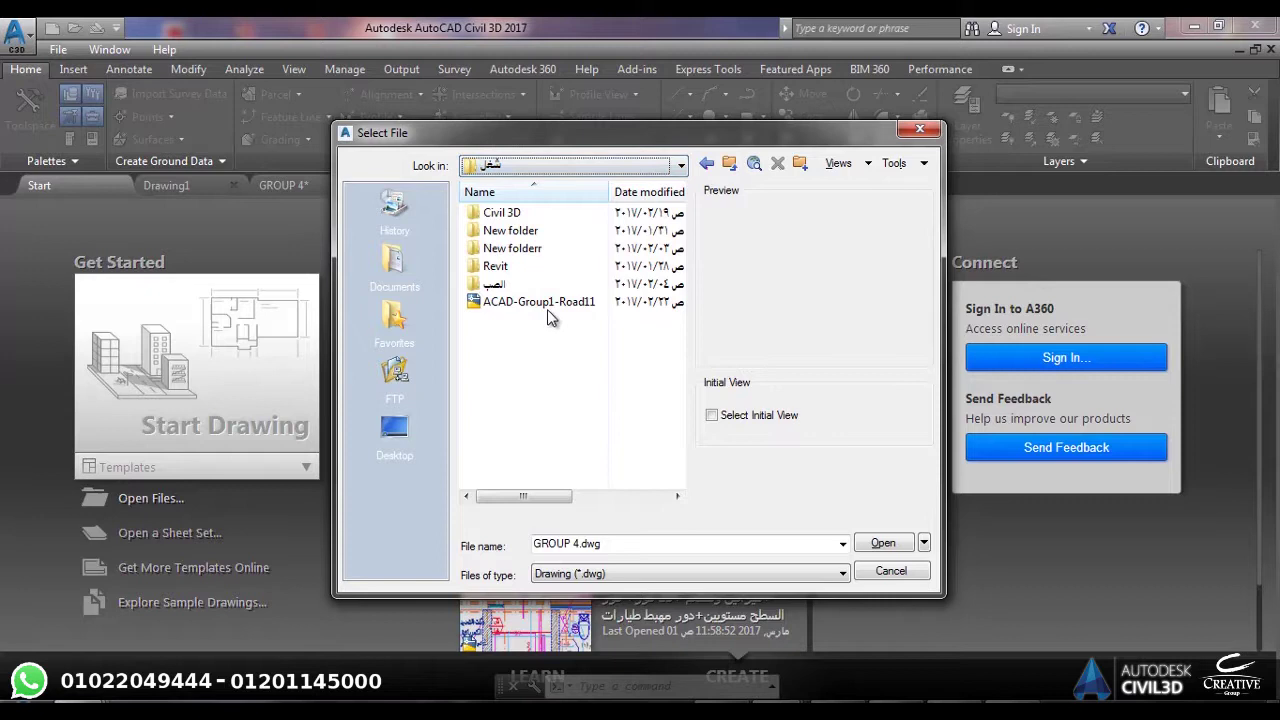
pyautogui.click(920, 129)
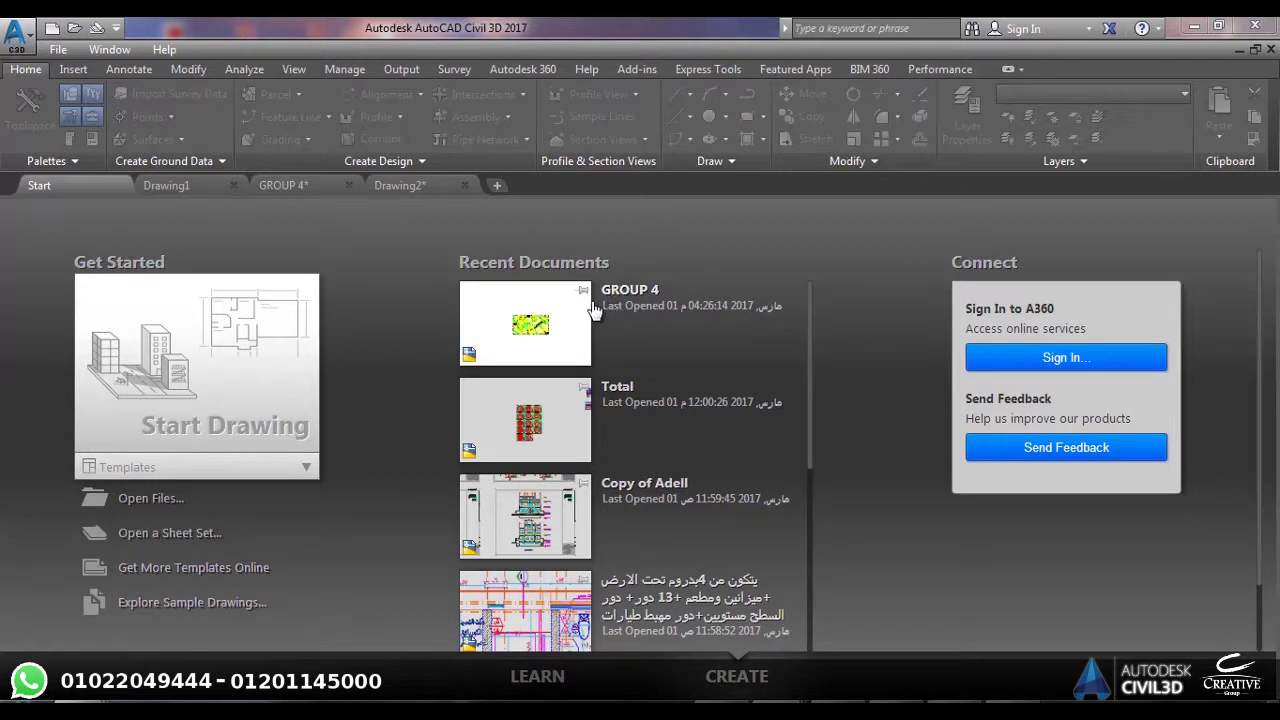
# Step: Browse the recent documents on the Start page from the newest drawings down to those opened this week
pyautogui.scroll(-4, 680, 305)
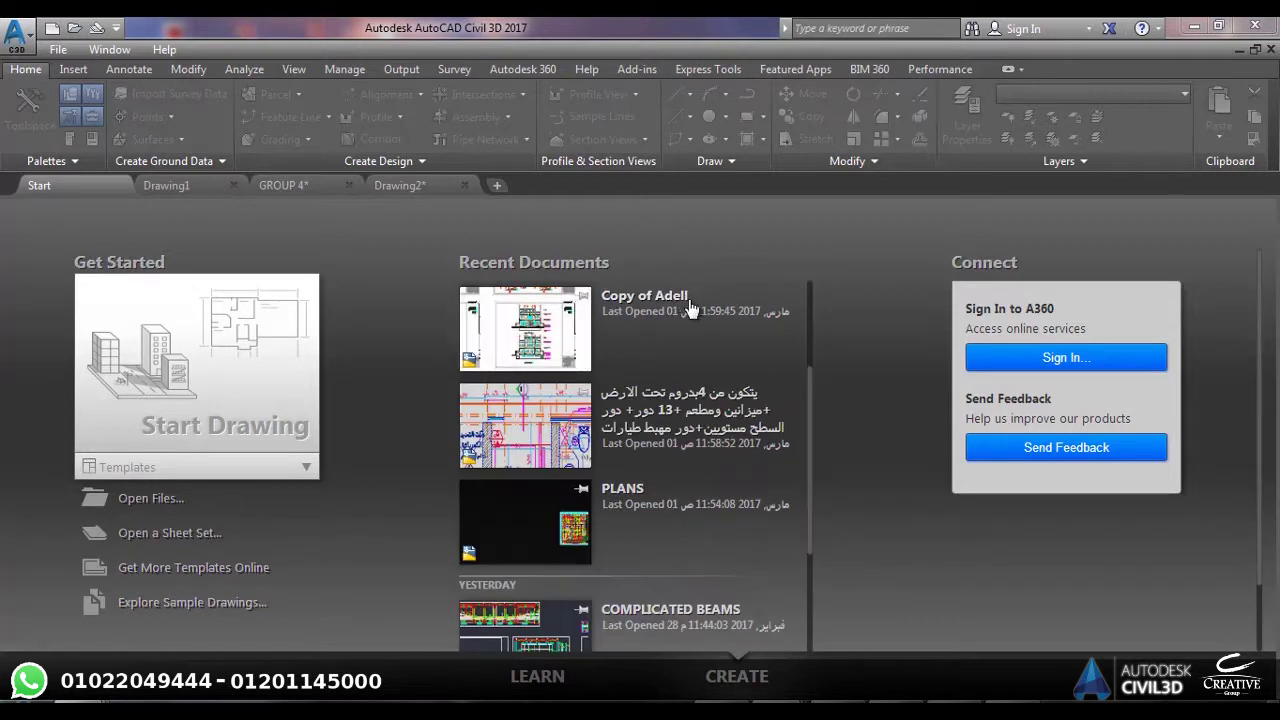
pyautogui.scroll(-3, 690, 307)
pyautogui.scroll(5, 694, 305)
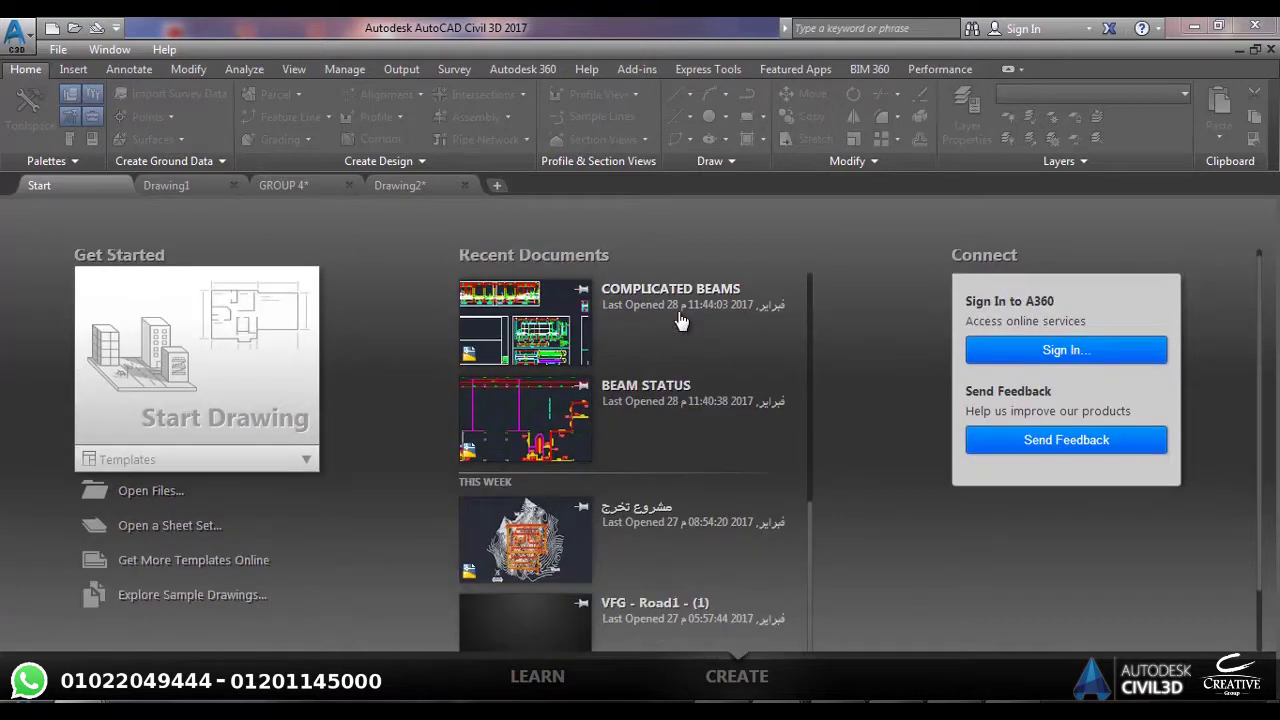
pyautogui.scroll(-4, 705, 320)
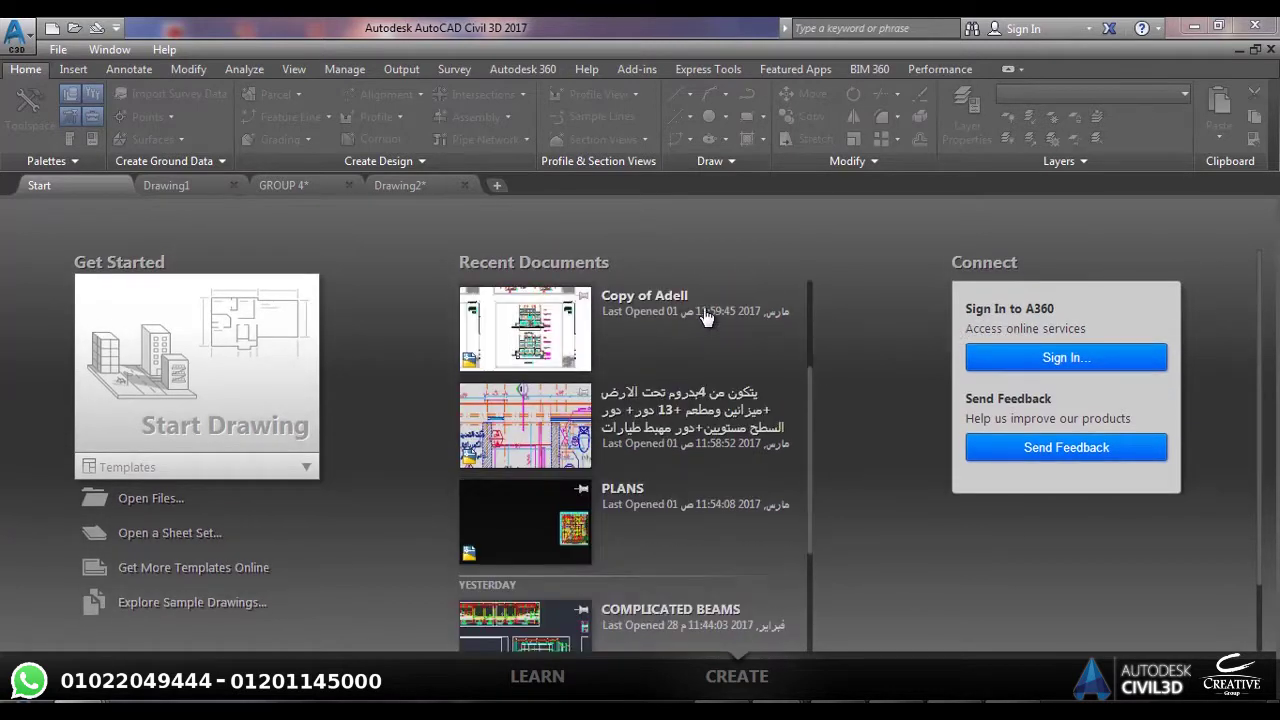
pyautogui.scroll(4, 705, 318)
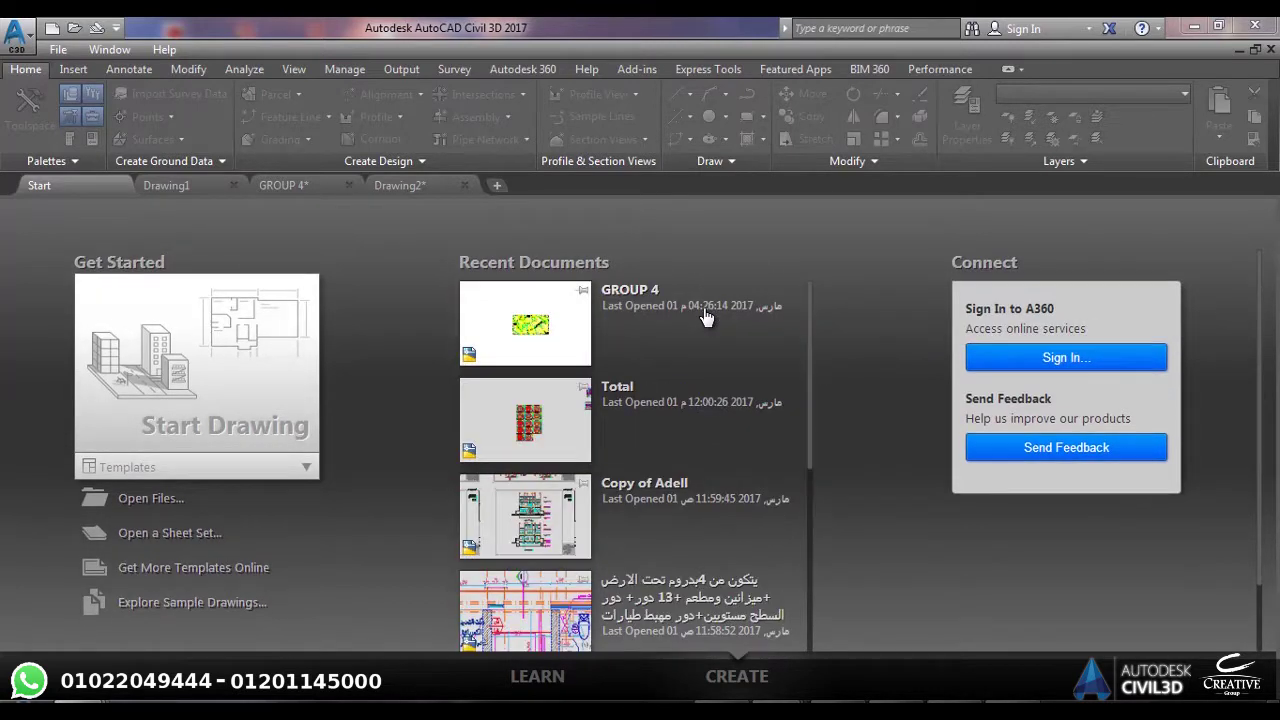
pyautogui.scroll(-1, 698, 330)
pyautogui.scroll(-4, 690, 342)
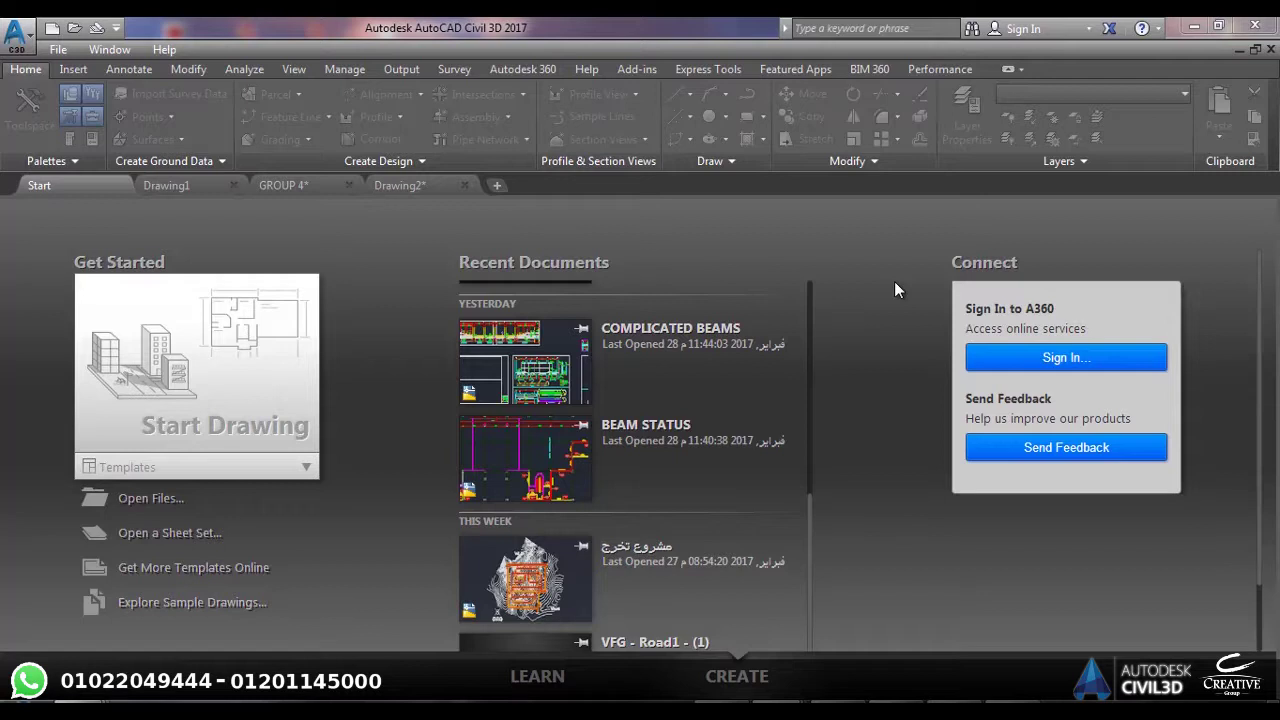
pyautogui.scroll(-2, 877, 298)
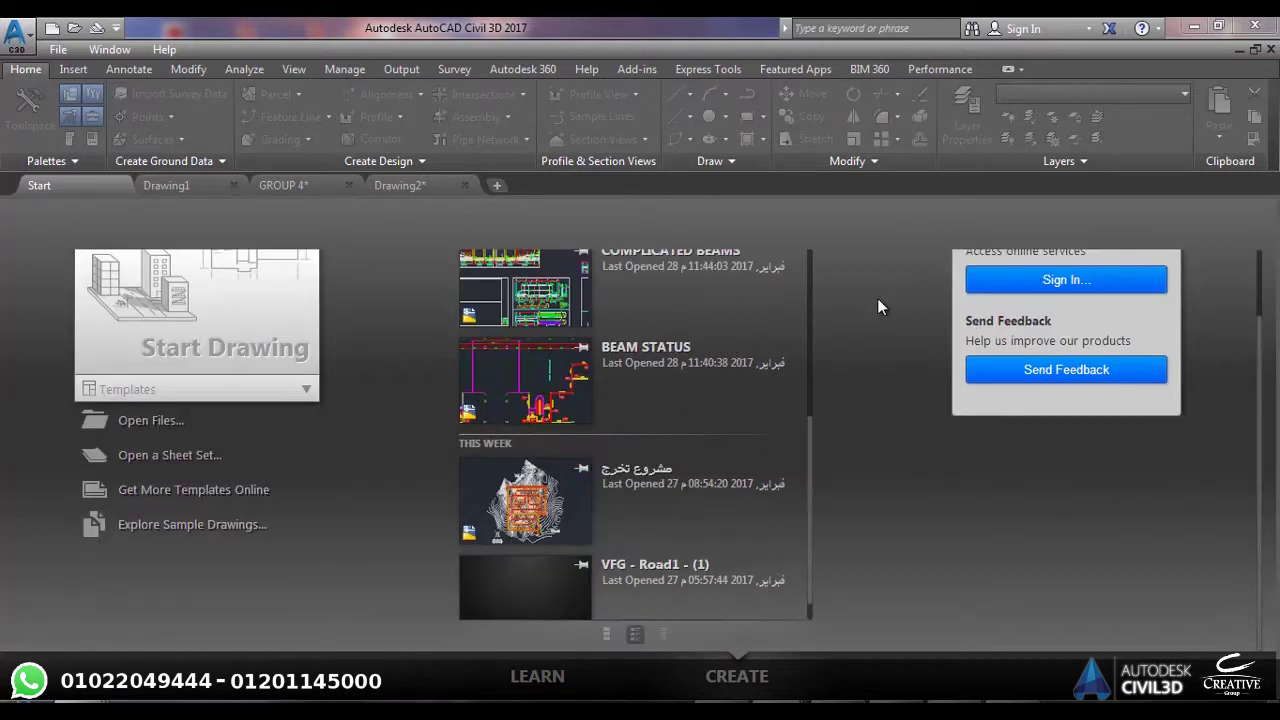
pyautogui.scroll(3, 830, 327)
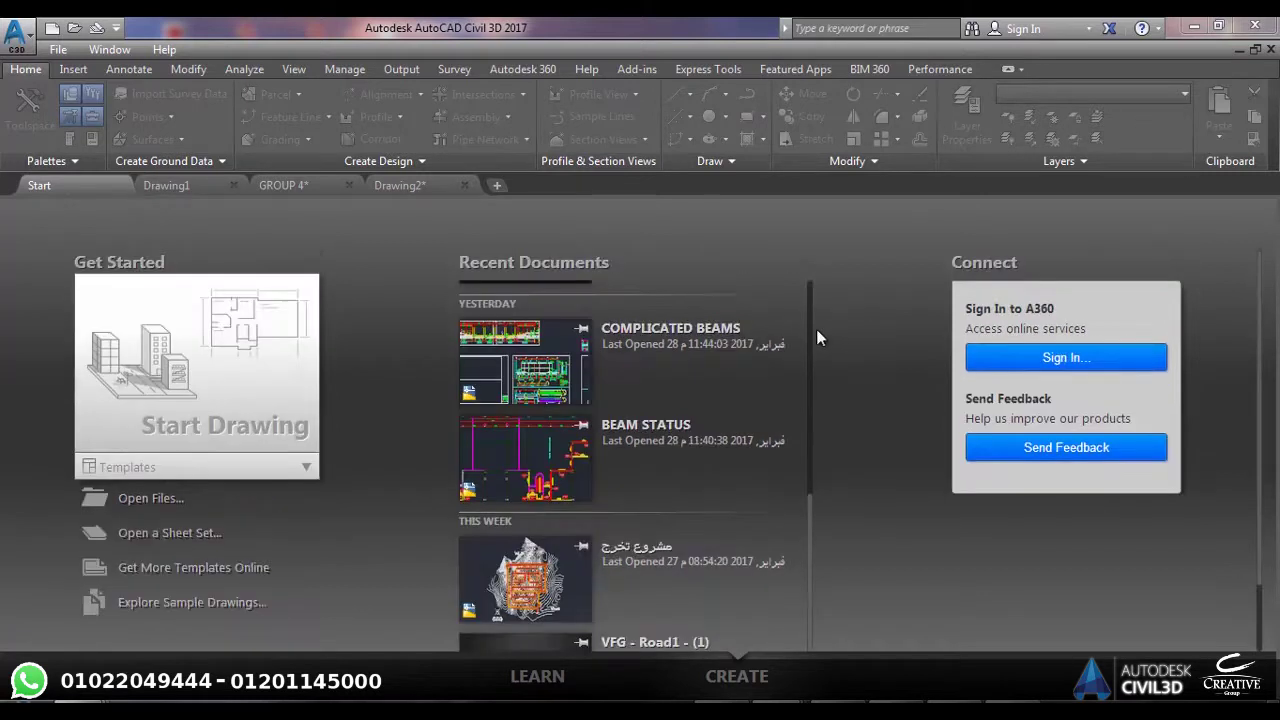
# Step: Close GROUP 4 and Drawing2 without saving changes, and show the Prospector tree of Drawing1
pyautogui.click(348, 183)
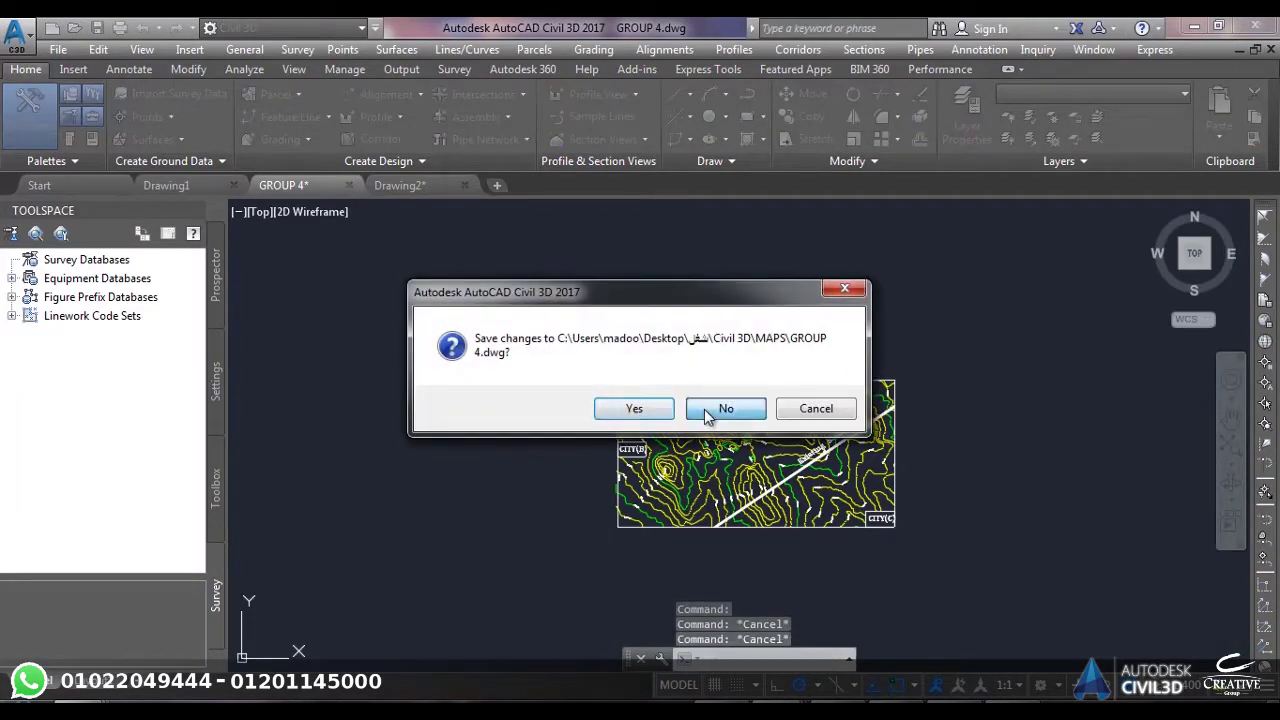
pyautogui.click(710, 408)
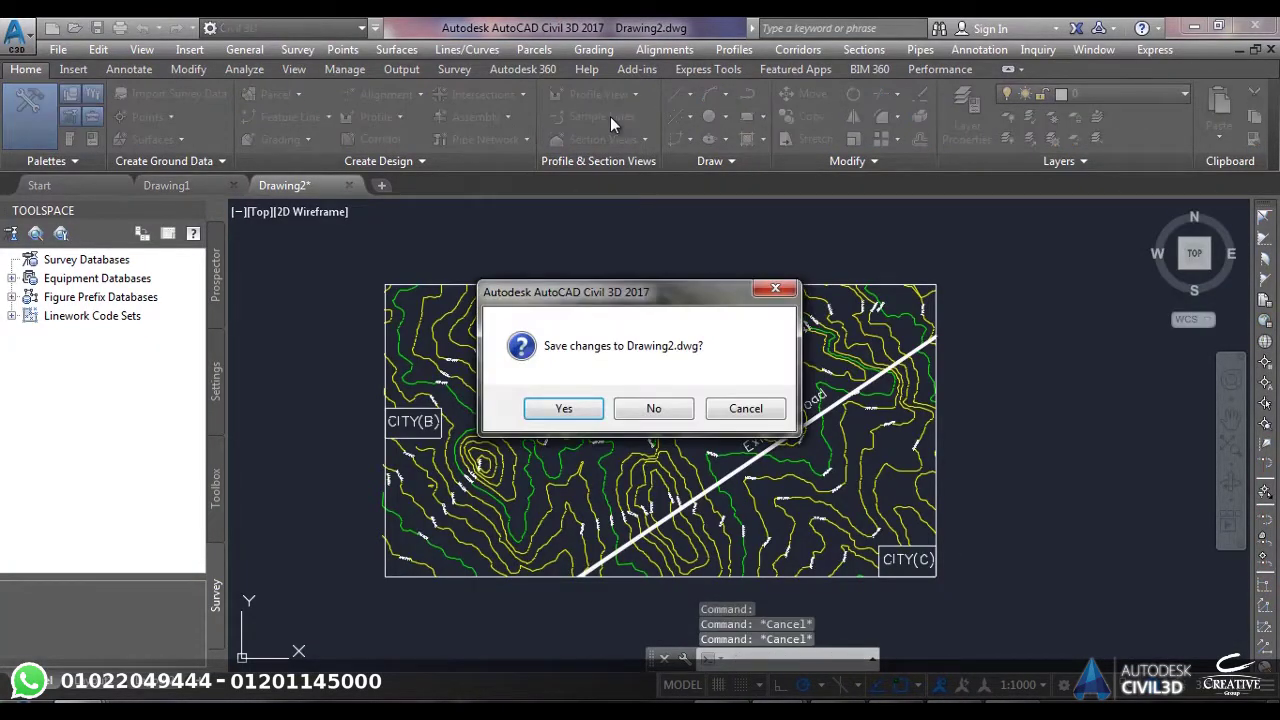
pyautogui.click(632, 410)
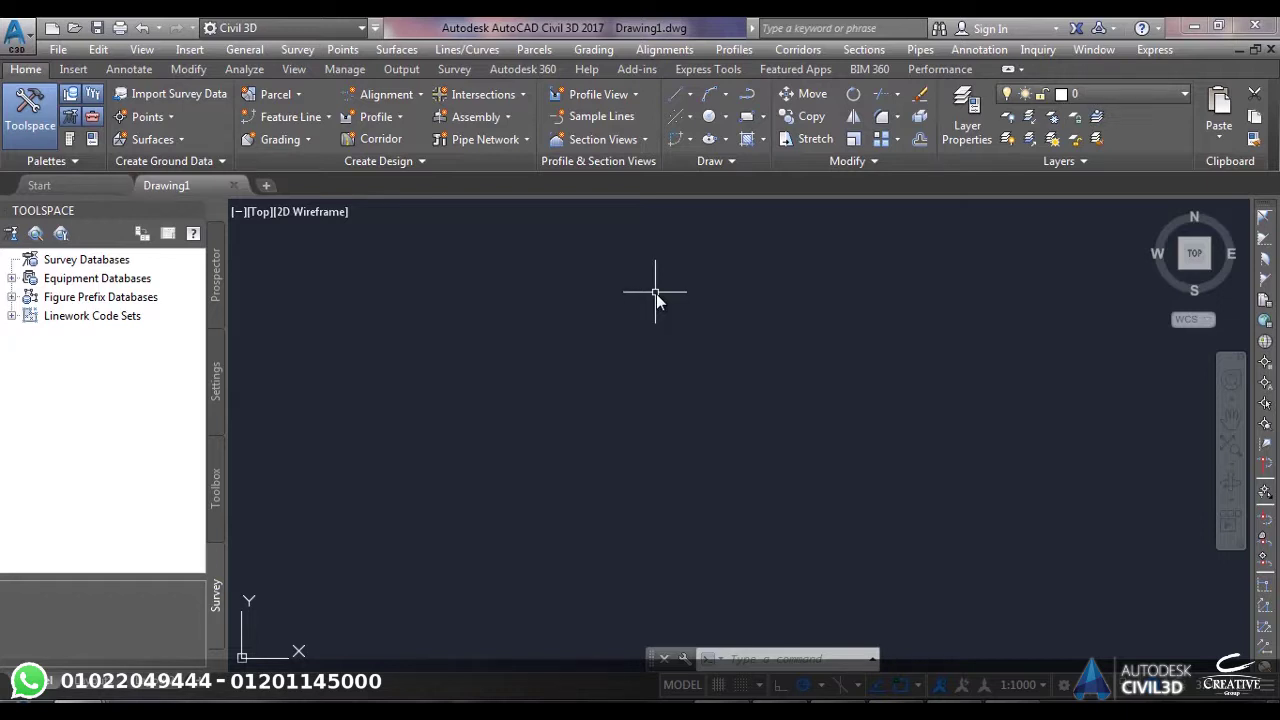
pyautogui.click(224, 262)
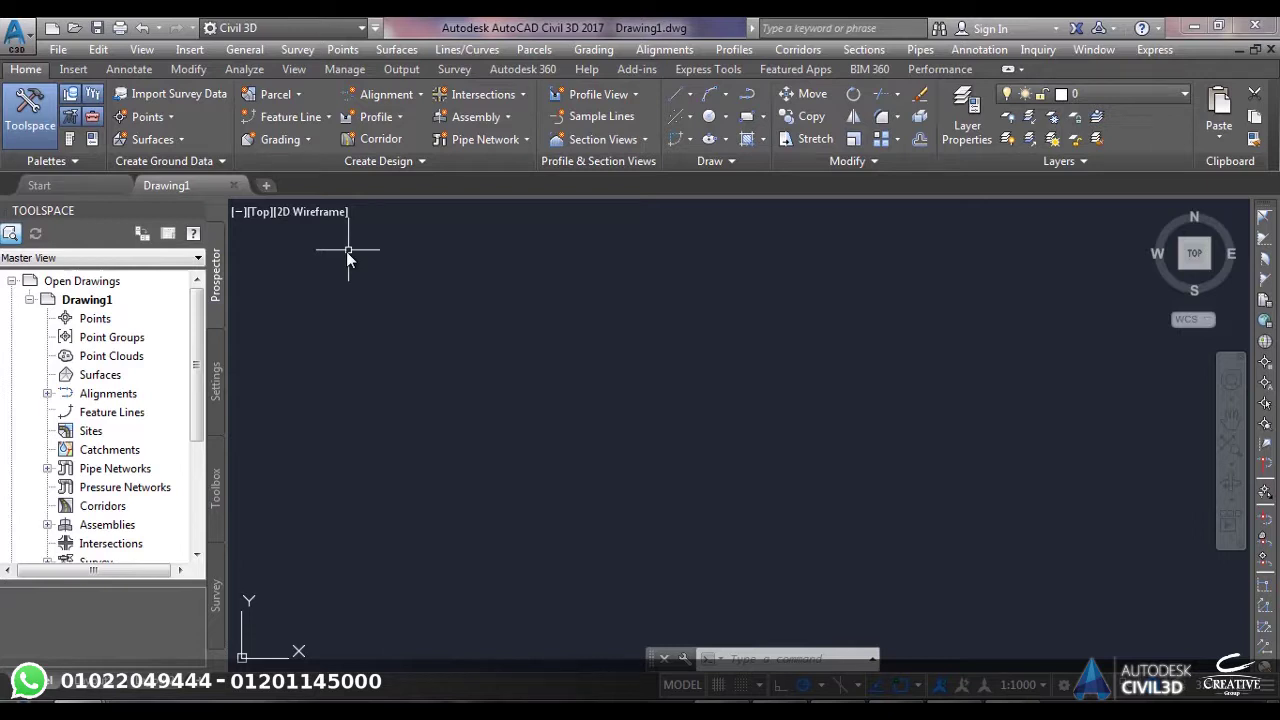
# Step: Switch to the New workbook in Excel to view the survey point table, and preview the open folder windows
pyautogui.click(809, 612)
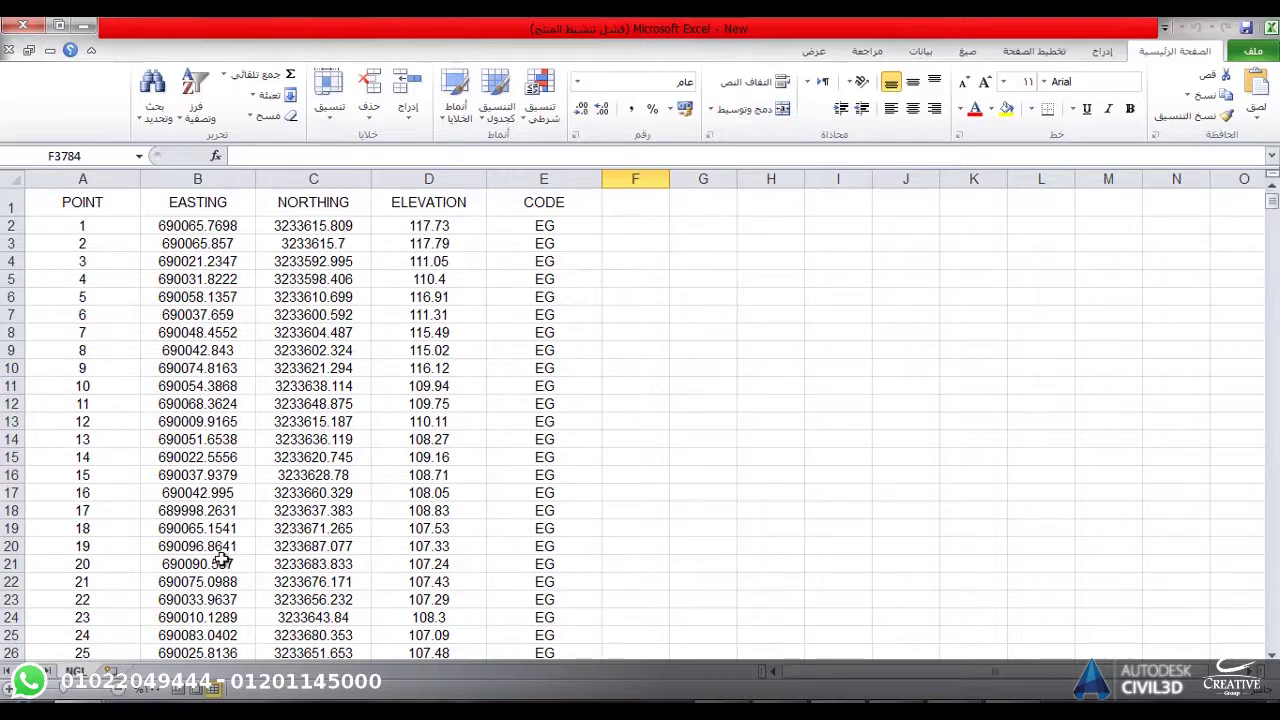
pyautogui.moveTo(87, 702)
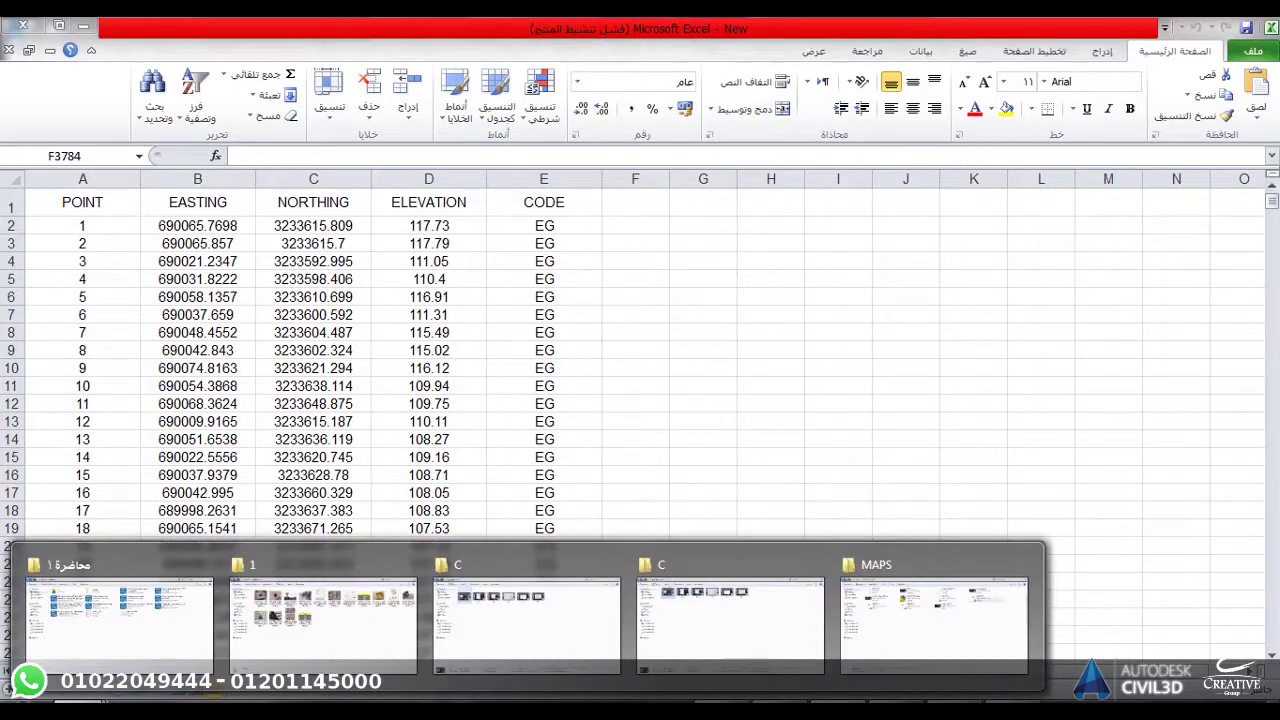
pyautogui.moveTo(486, 674)
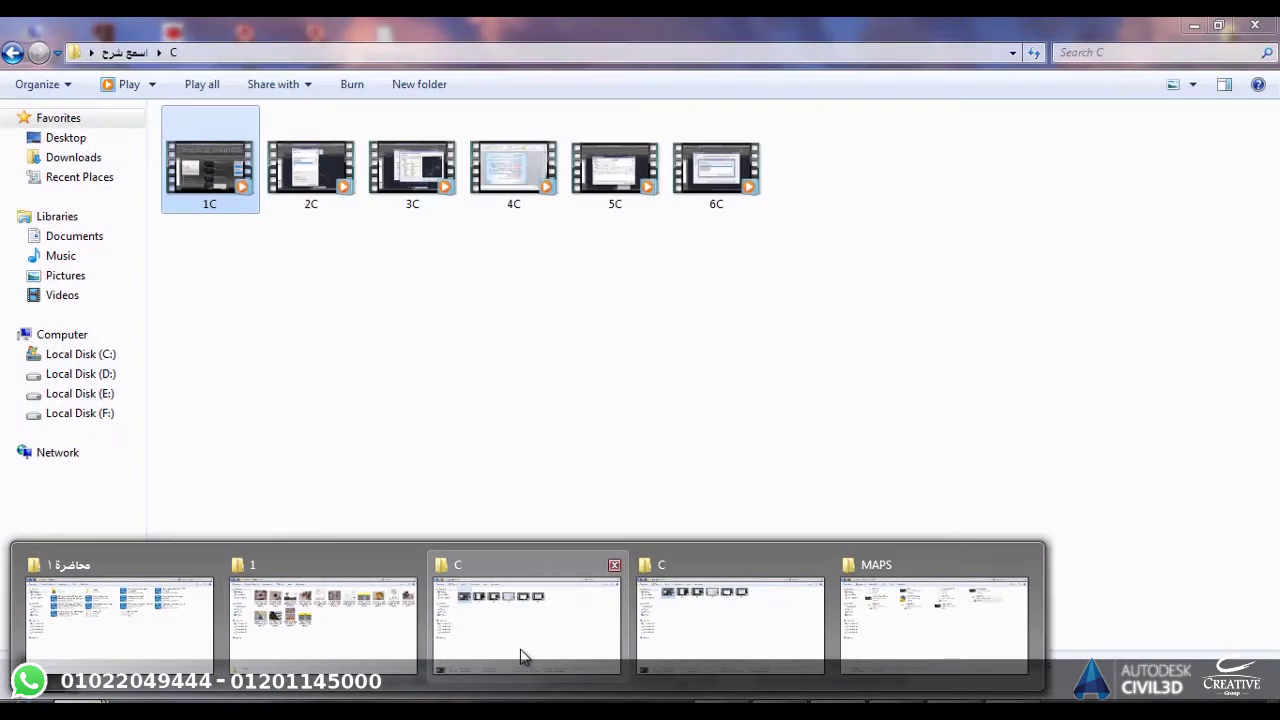
pyautogui.moveTo(750, 628)
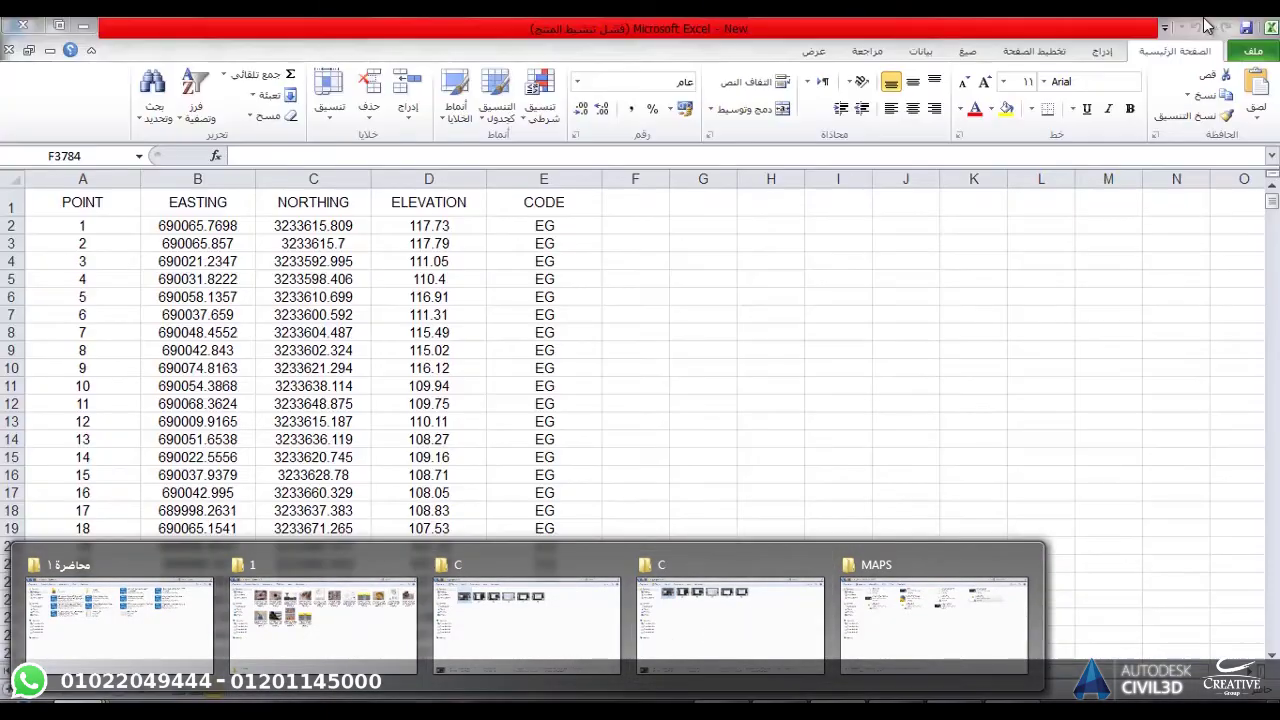
# Step: Clear the open windows to reach the desktop, and open the lecture folder المحاضرة ١ inside شغل > Civil 3D
pyautogui.click(86, 33)
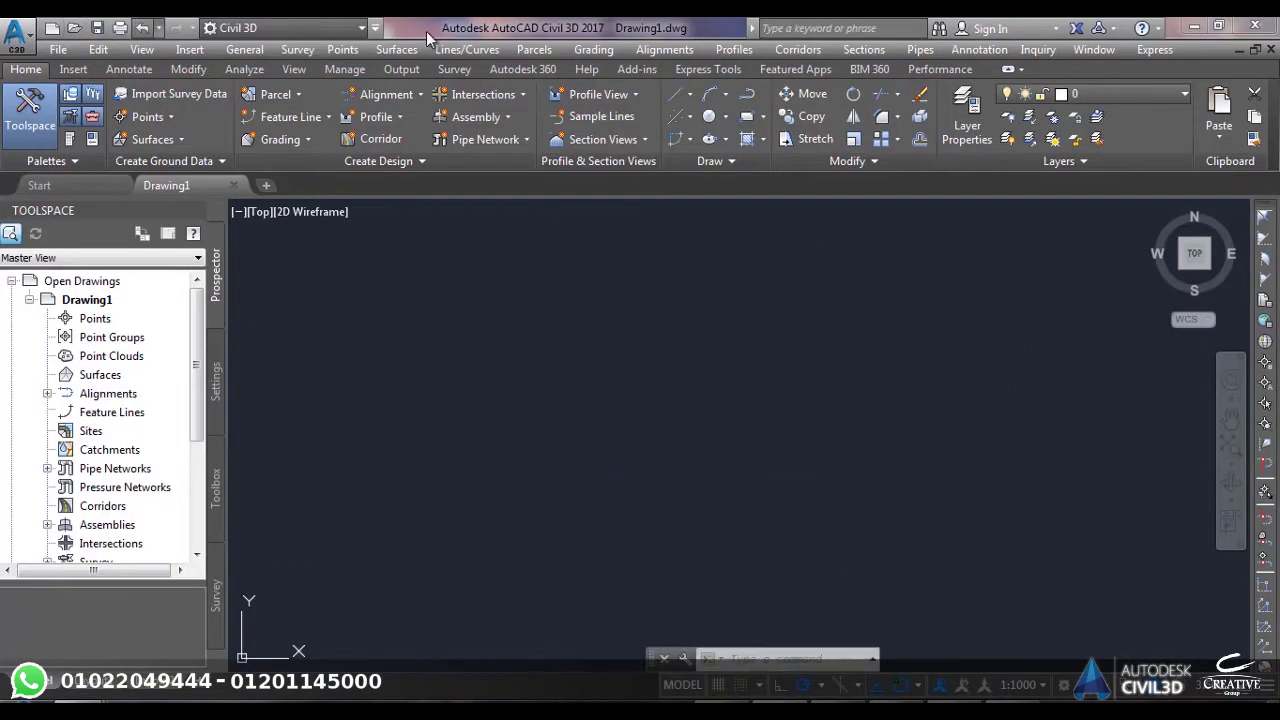
pyautogui.click(1195, 28)
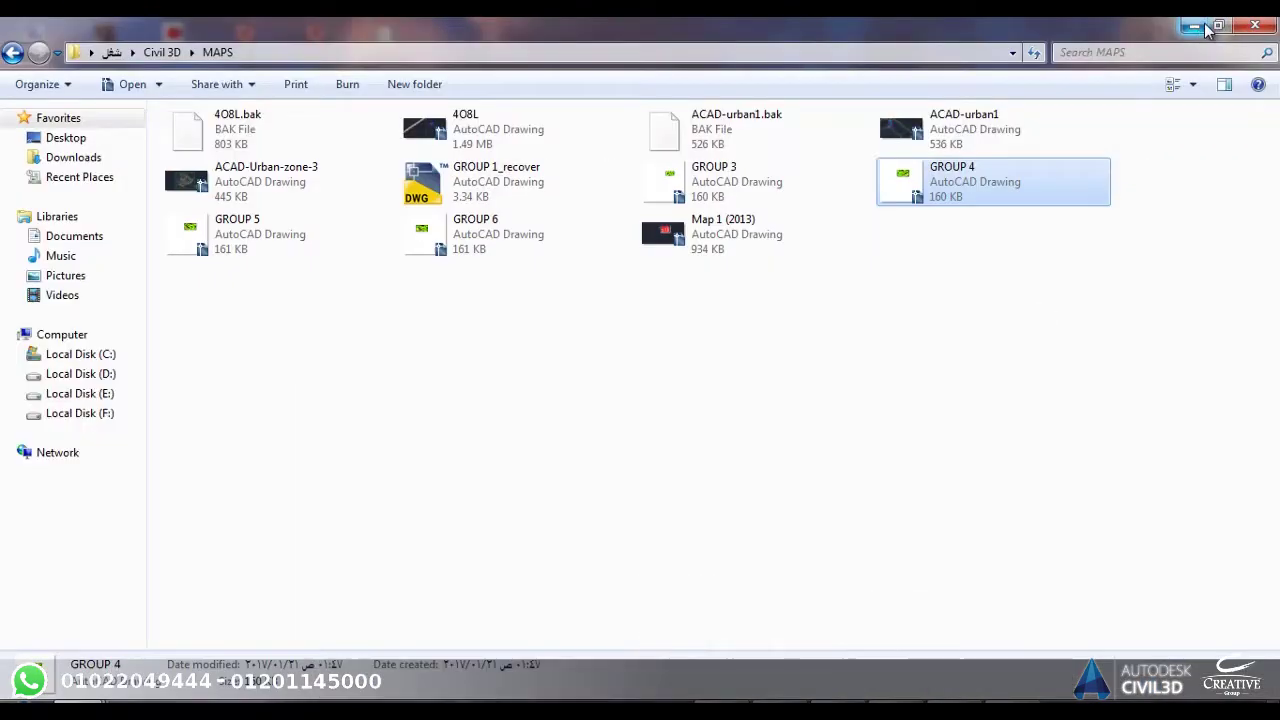
pyautogui.click(88, 378)
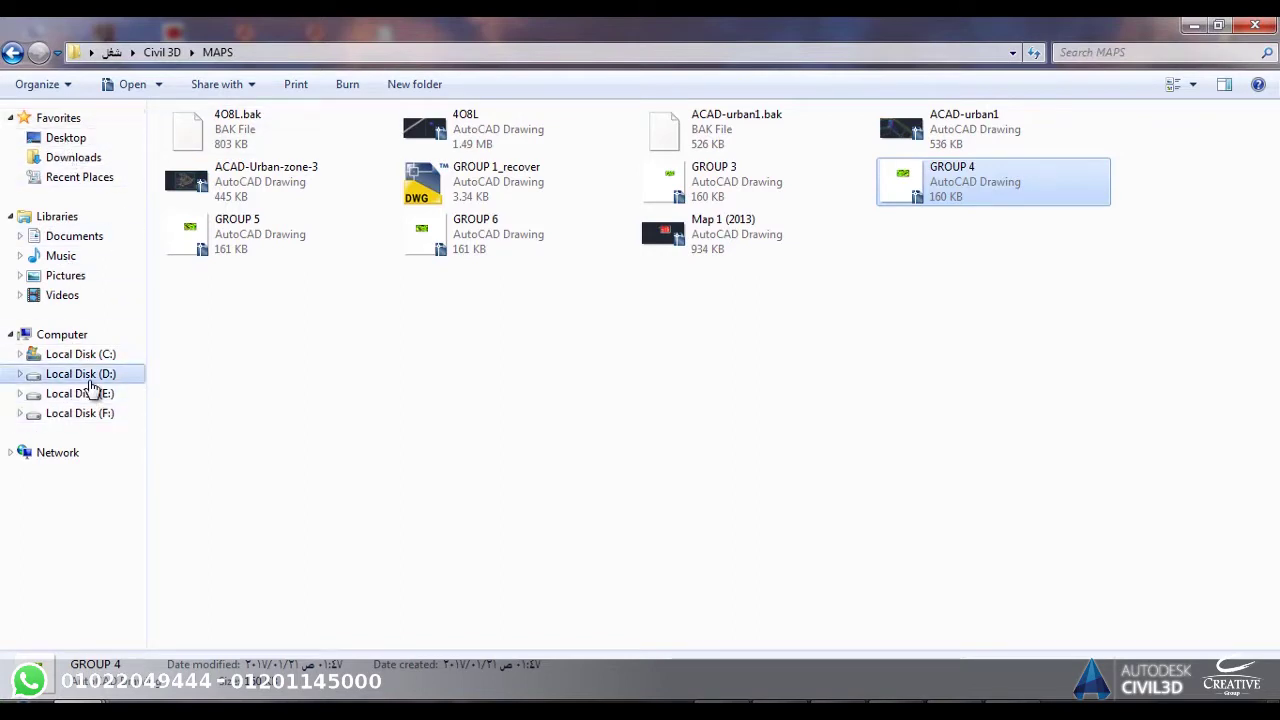
pyautogui.click(1195, 28)
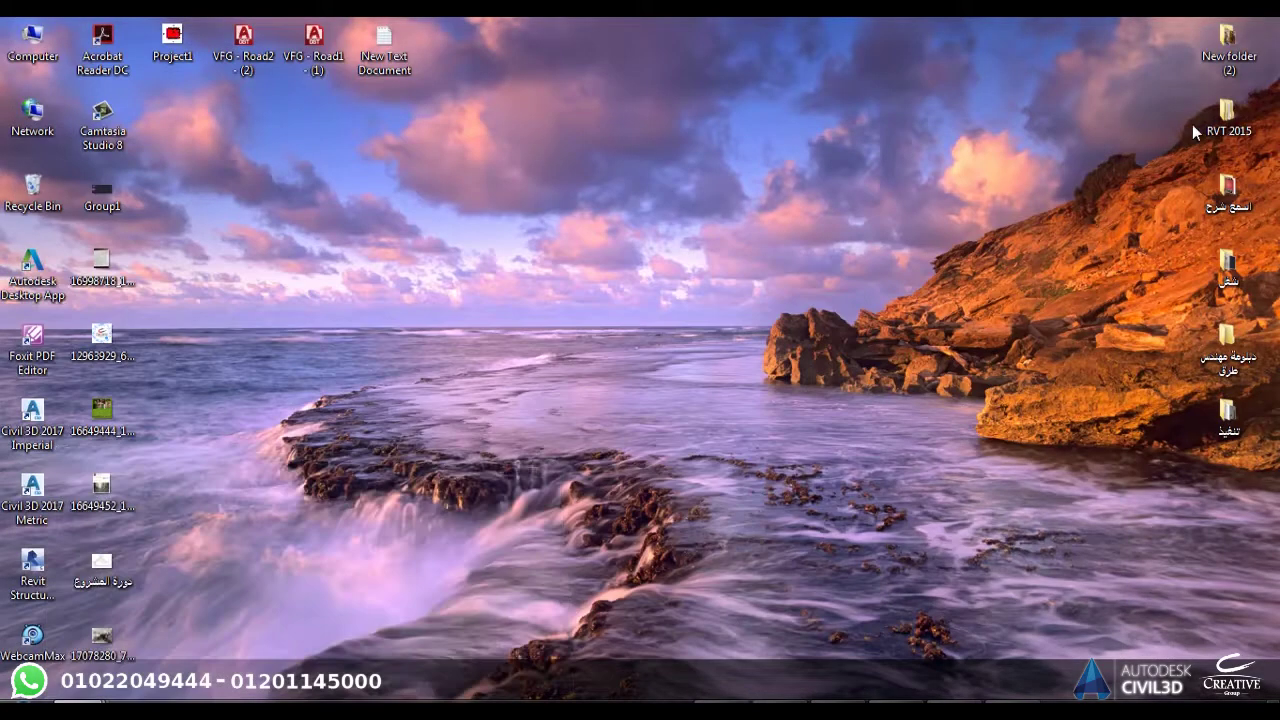
pyautogui.doubleClick(1228, 278)
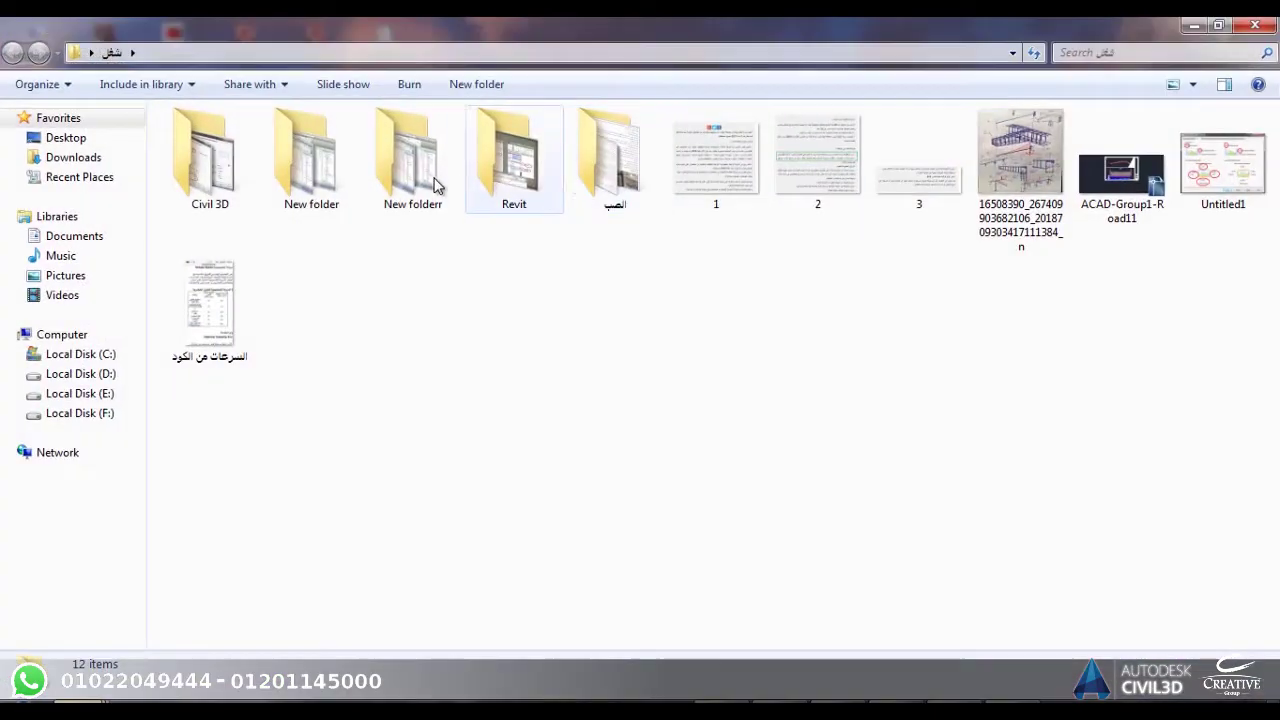
pyautogui.doubleClick(190, 170)
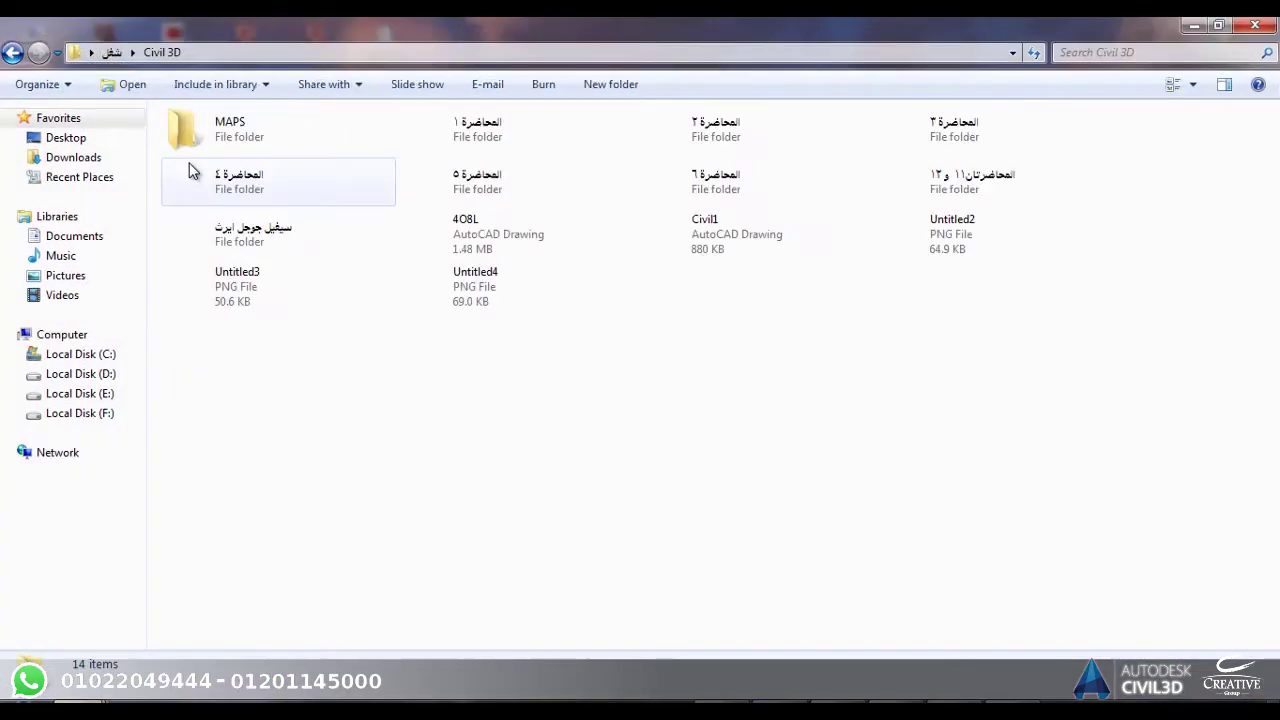
pyautogui.doubleClick(497, 148)
# Step: Try to insert the New Excel workbook from the المحاضرة ١ folder into Drawing1, dismissing the OLE text size settings
pyautogui.moveTo(208, 162); pyautogui.dragTo(378, 274)
pyautogui.moveTo(194, 160)
pyautogui.mouseDown()
pyautogui.moveTo(246, 223)
pyautogui.moveTo(717, 597)
pyautogui.moveTo(788, 625)
pyautogui.moveTo(785, 712)
pyautogui.moveTo(657, 497)
pyautogui.moveTo(711, 517)
pyautogui.moveTo(755, 503)
pyautogui.moveTo(729, 449)
pyautogui.moveTo(683, 451)
pyautogui.mouseUp()
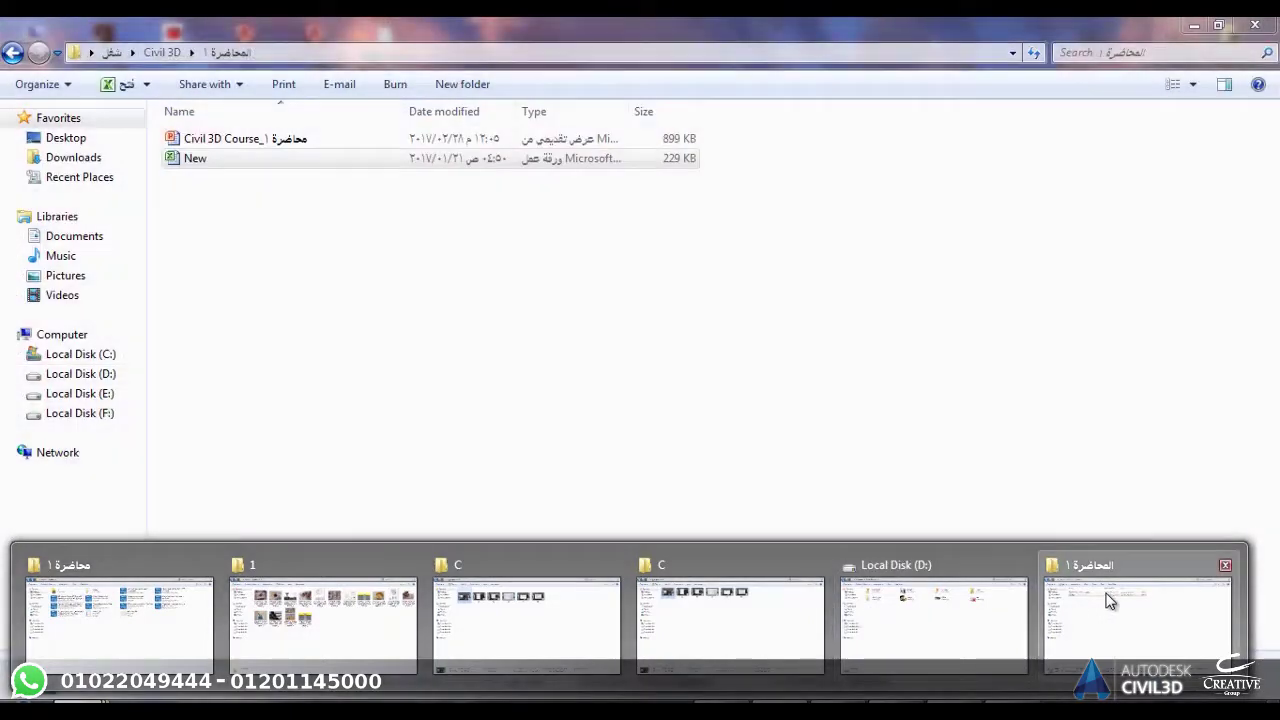
pyautogui.click(1110, 602)
pyautogui.moveTo(192, 159); pyautogui.dragTo(718, 538)
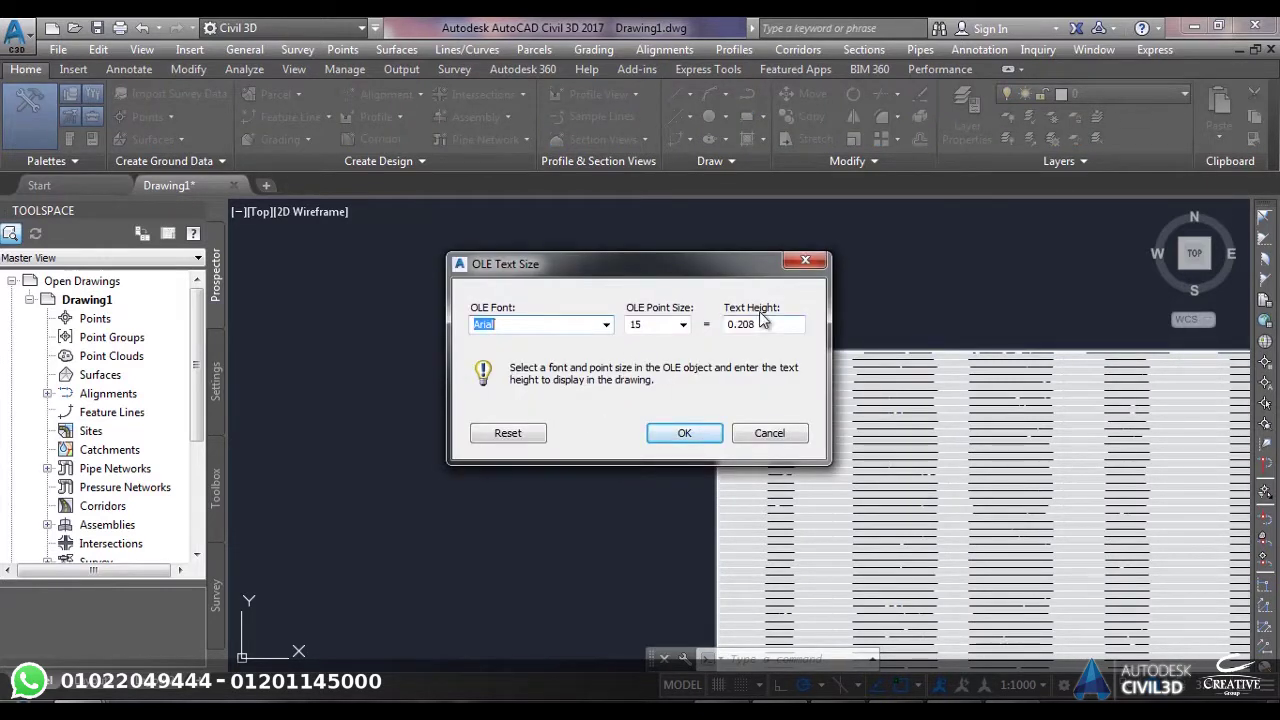
pyautogui.click(808, 260)
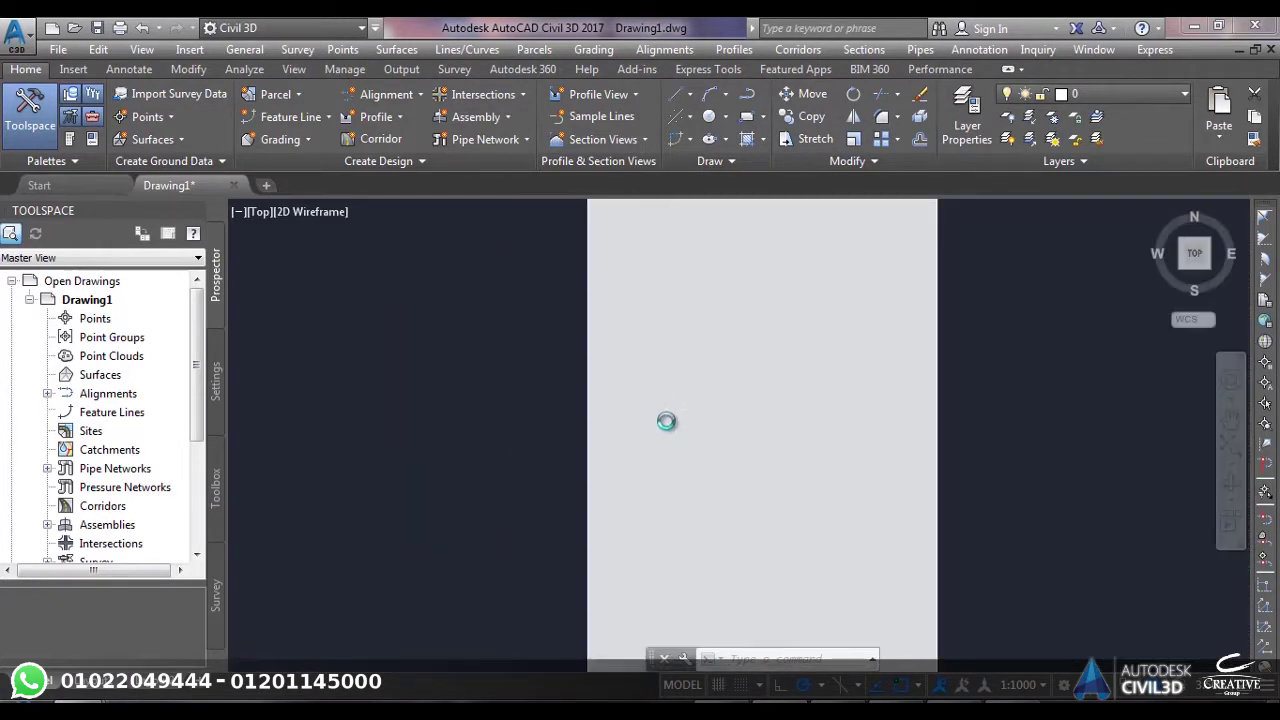
# Step: Erase the embedded spreadsheet object from Drawing1
pyautogui.click(806, 285)
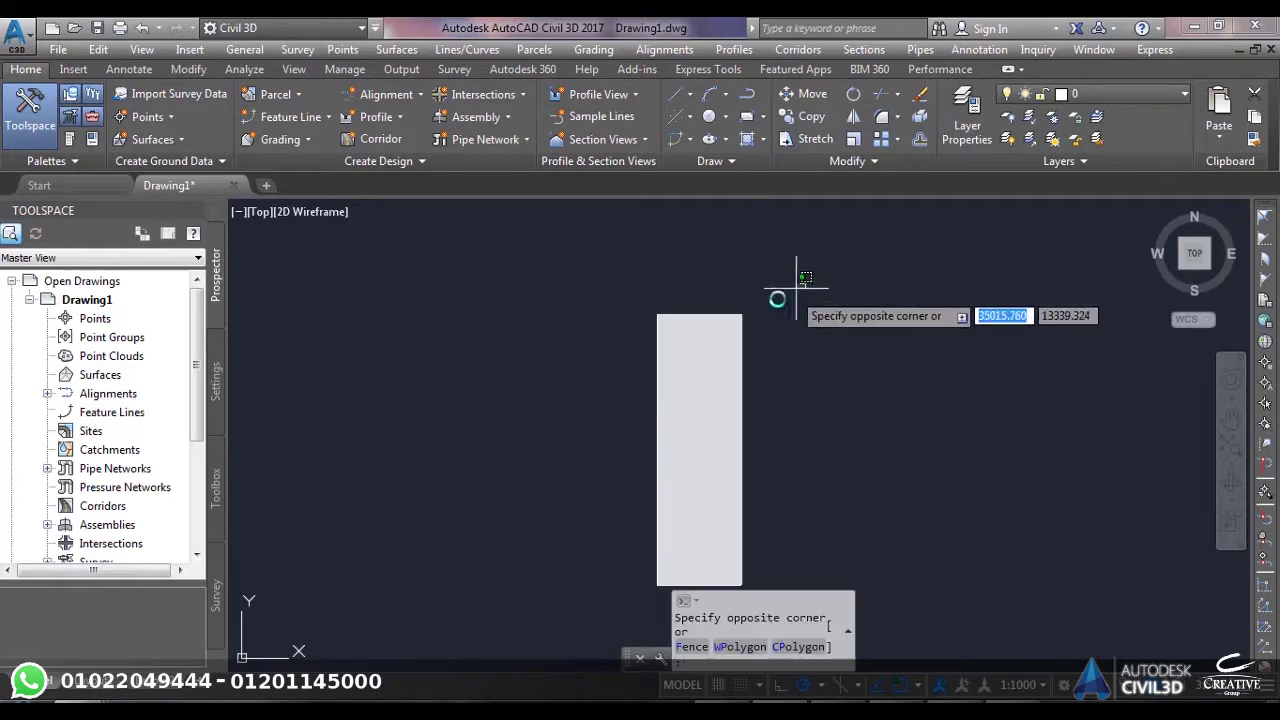
pyautogui.click(497, 601)
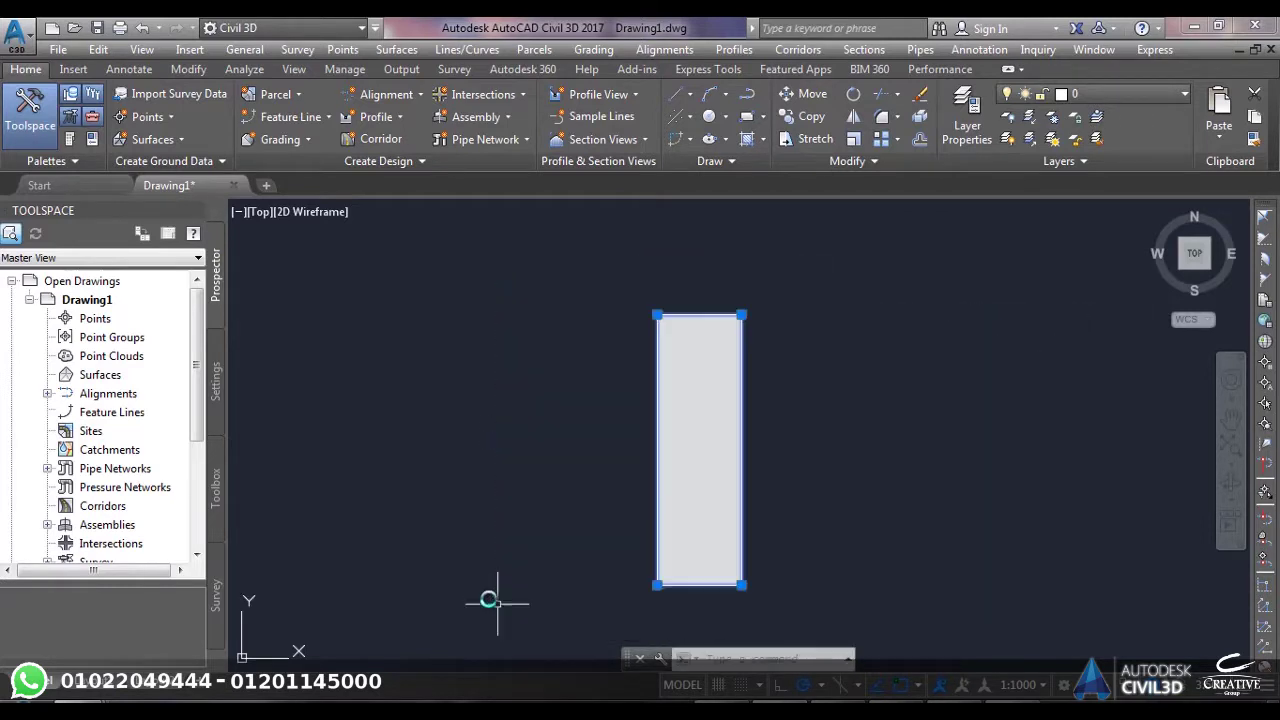
pyautogui.press('Delete')
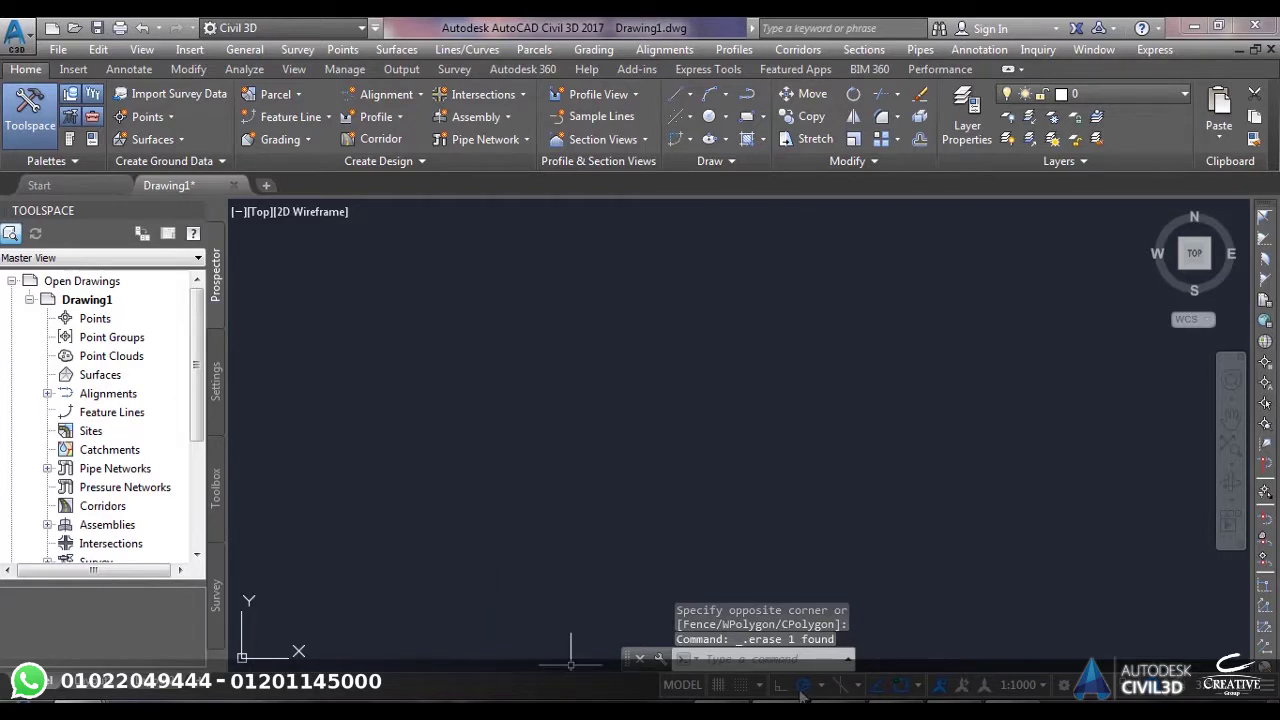
# Step: Return to Drawing1 in Civil 3D, bring up the point creation tools and start Import Points
pyautogui.moveTo(779, 712)
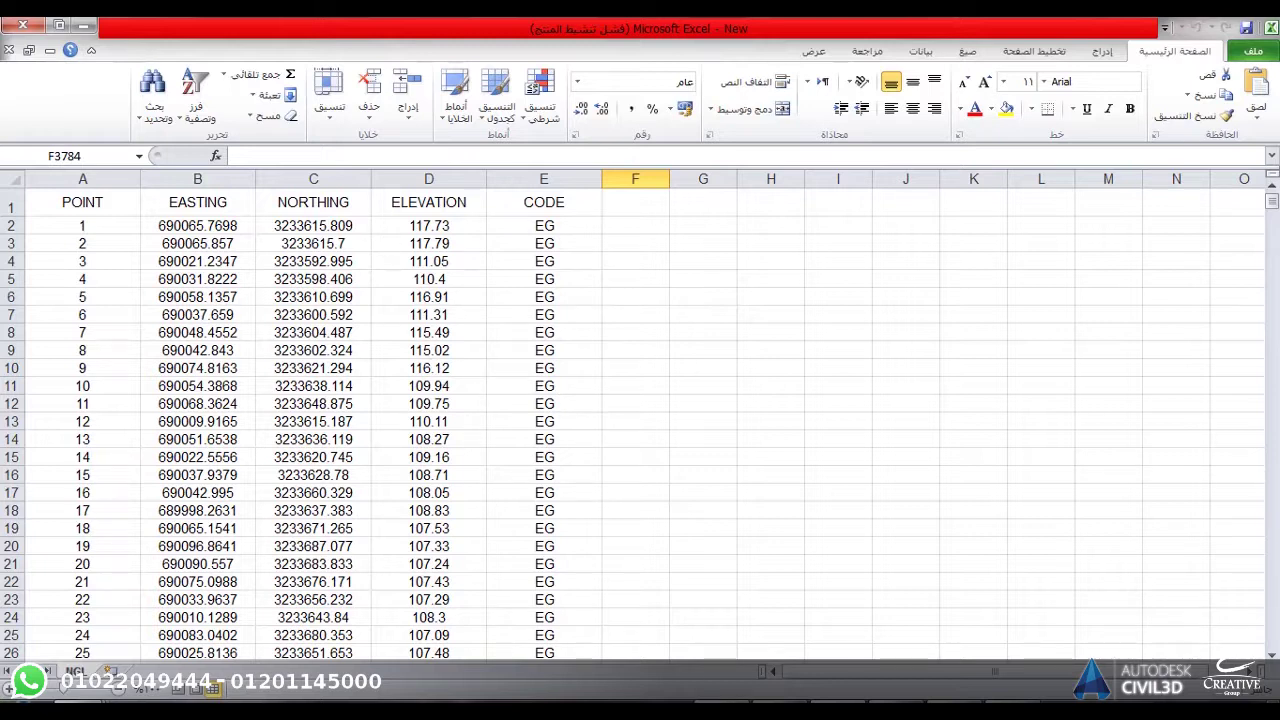
pyautogui.moveTo(720, 705)
pyautogui.click(770, 705)
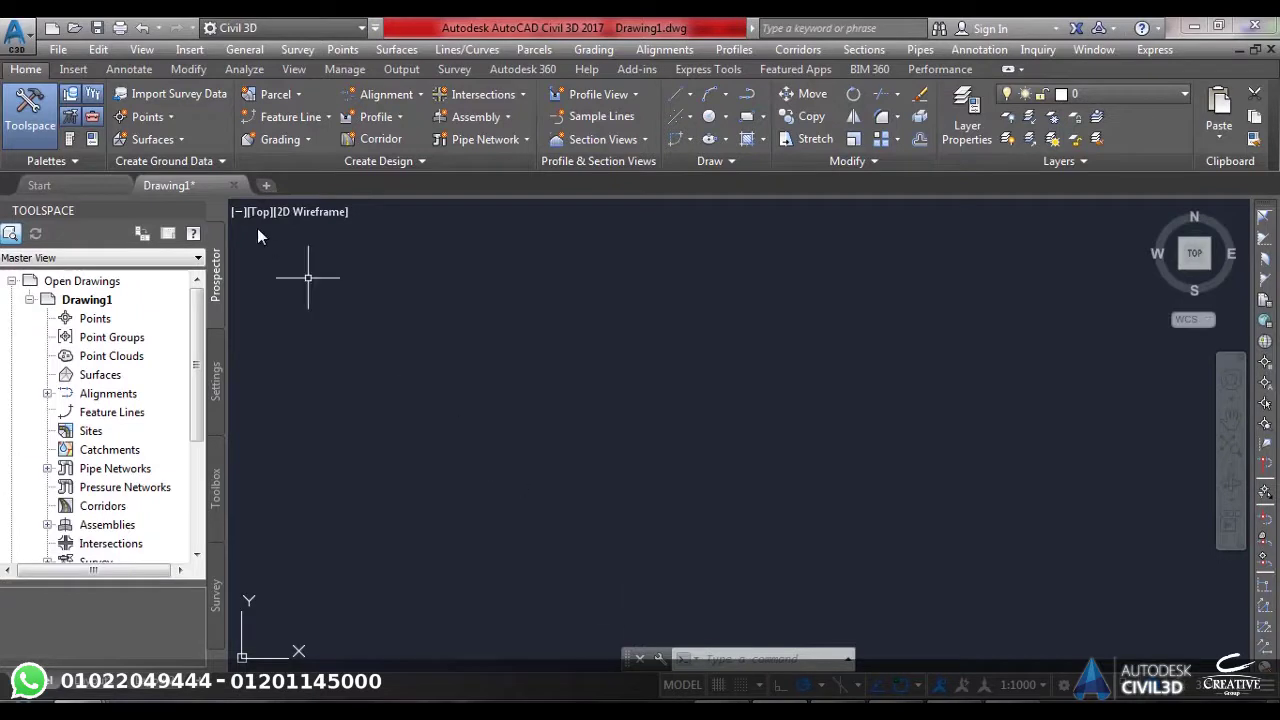
pyautogui.click(170, 118)
pyautogui.click(190, 142)
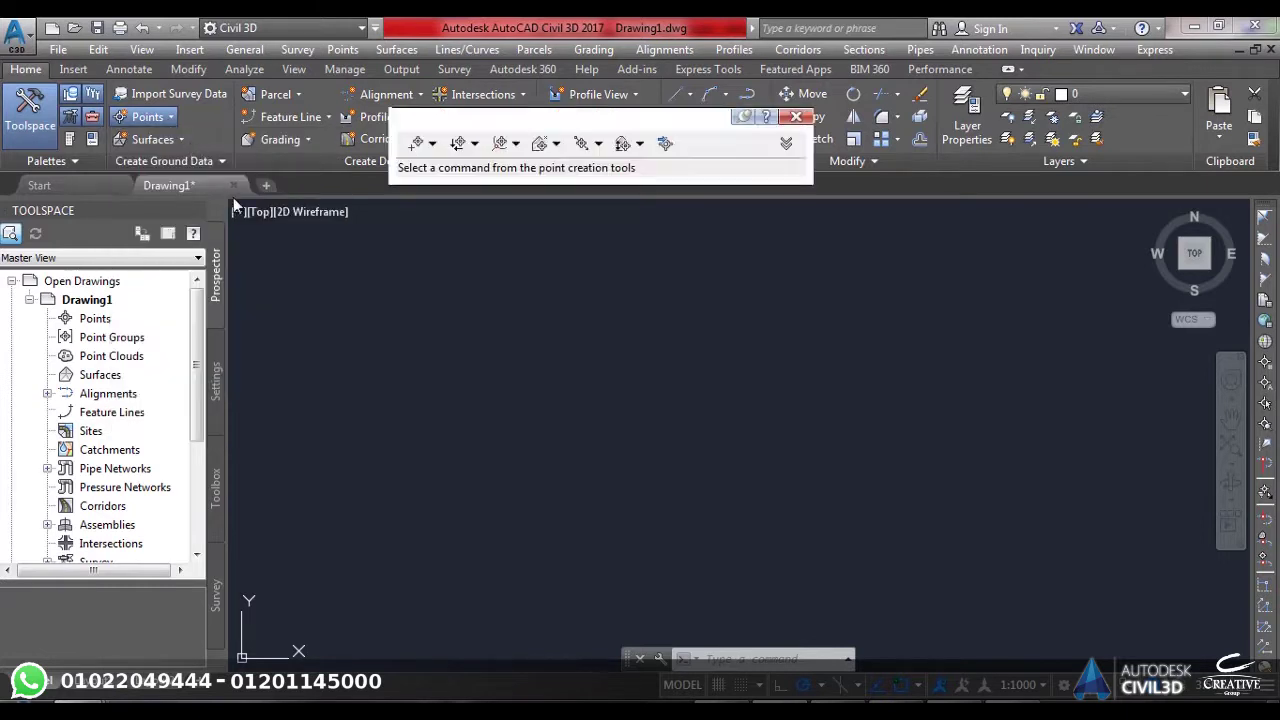
pyautogui.click(665, 143)
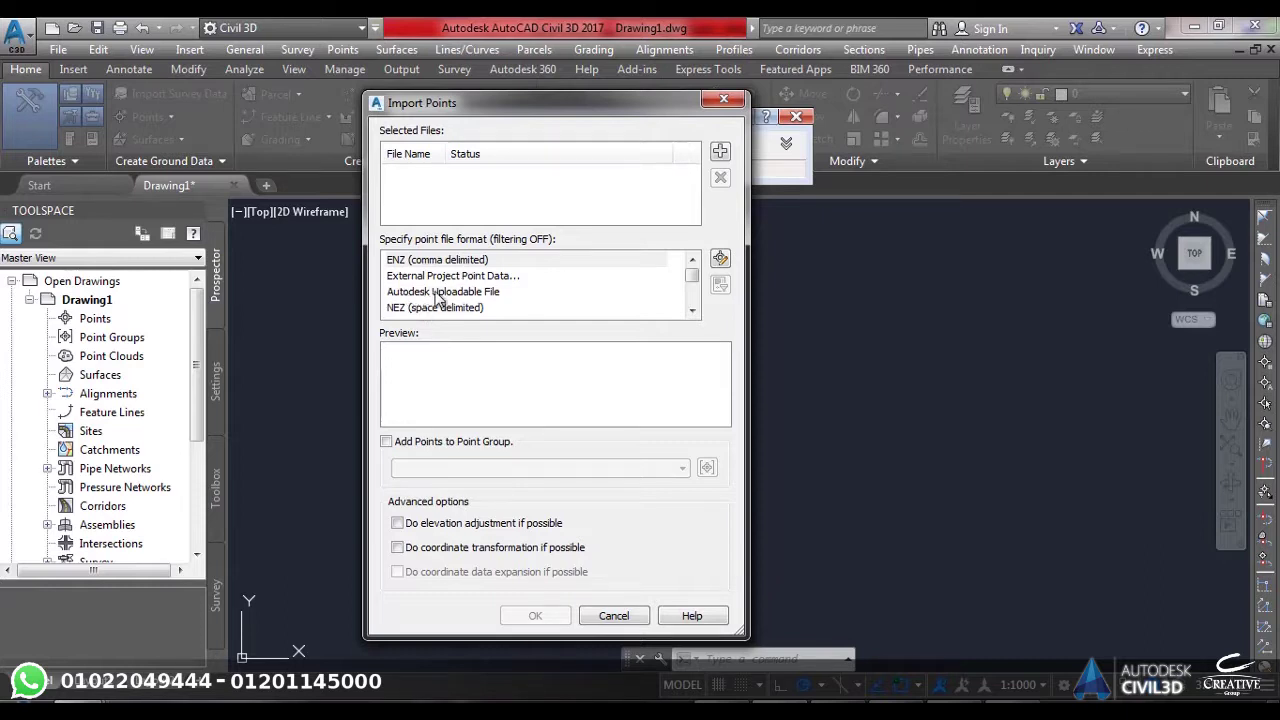
# Step: Browse the available point file formats for the import and choose PENZD (space delimited)
pyautogui.moveTo(699, 272)
pyautogui.mouseDown()
pyautogui.moveTo(698, 289)
pyautogui.moveTo(698, 271)
pyautogui.mouseUp()
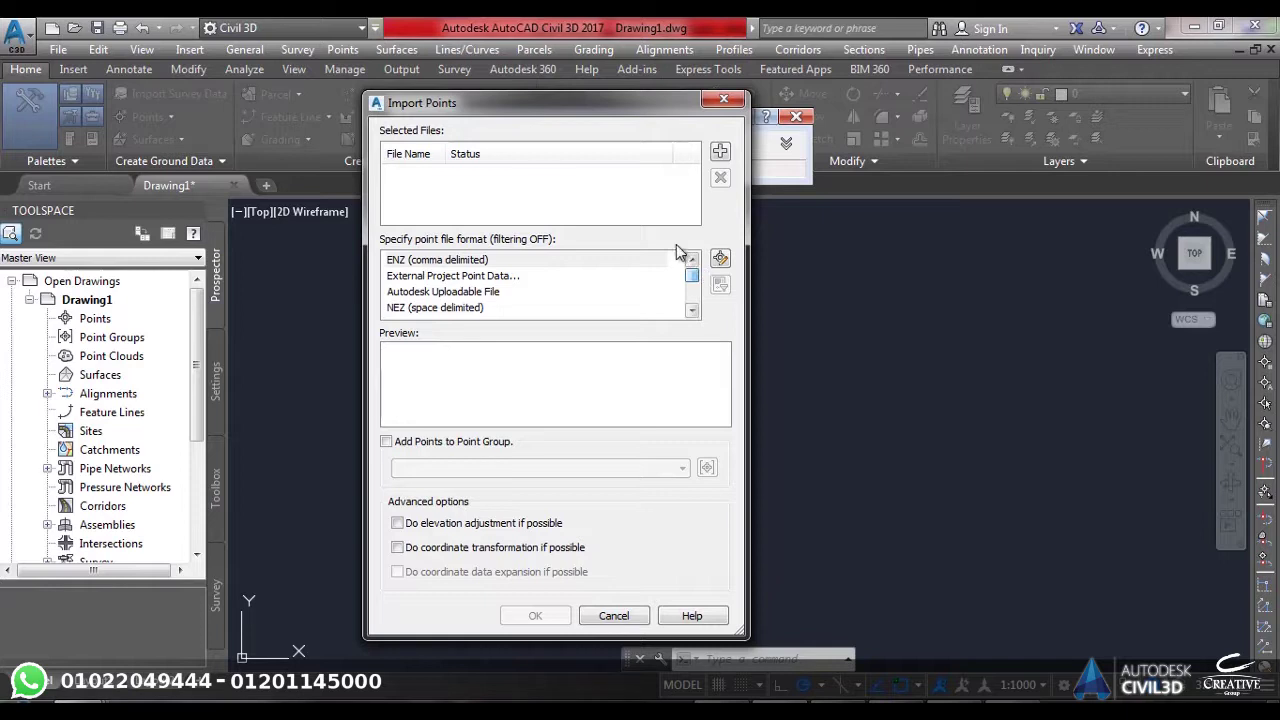
pyautogui.click(691, 311)
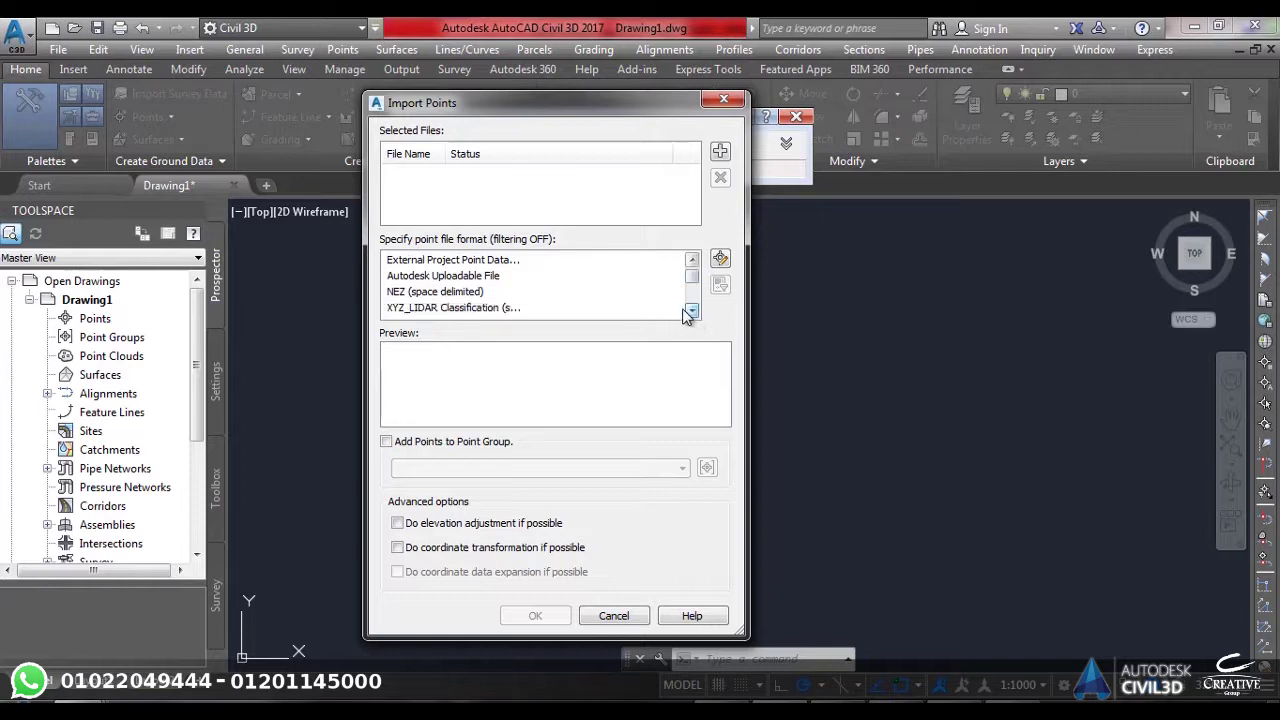
pyautogui.click(691, 311)
pyautogui.click(691, 311)
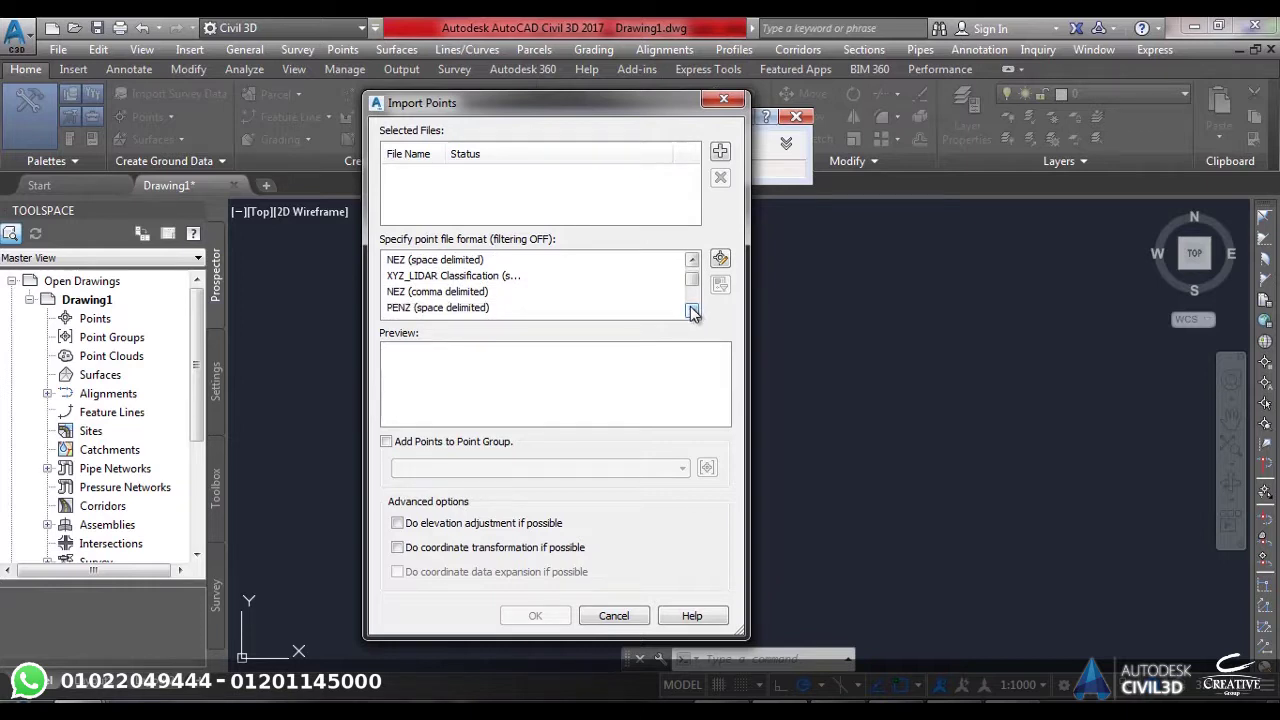
pyautogui.click(691, 311)
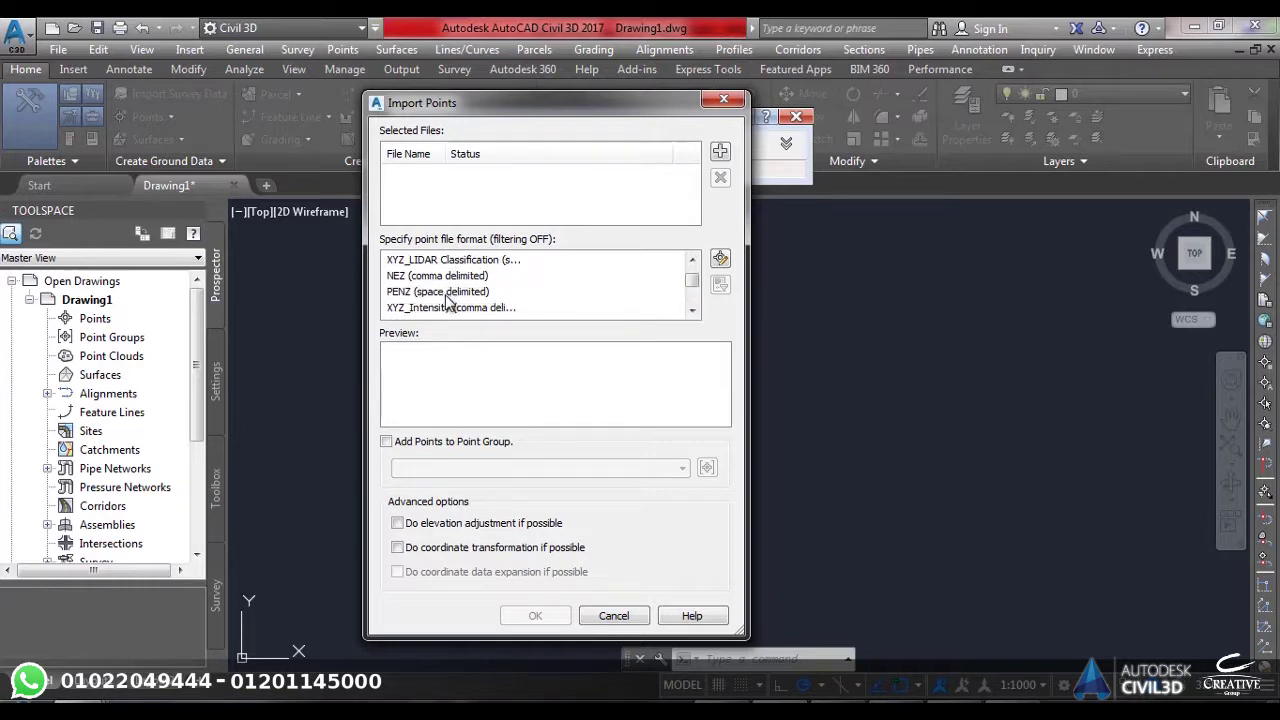
pyautogui.click(691, 311)
pyautogui.click(691, 311)
pyautogui.click(691, 311)
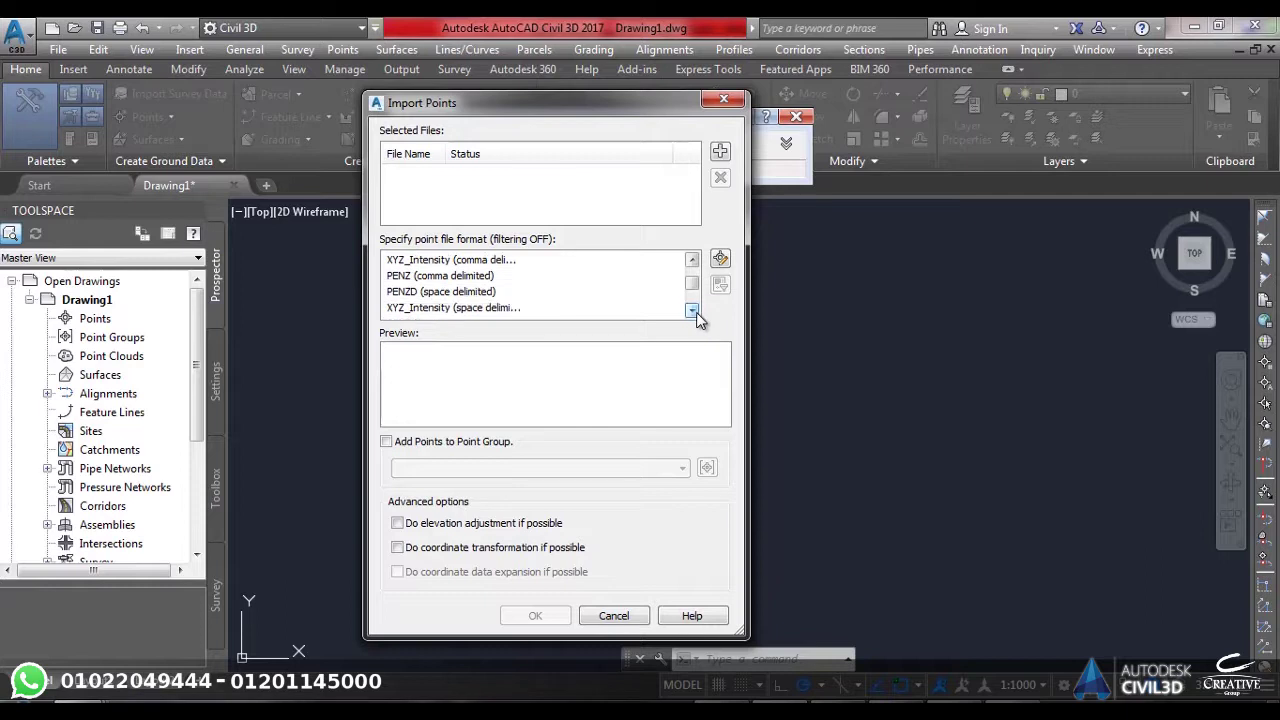
pyautogui.click(458, 296)
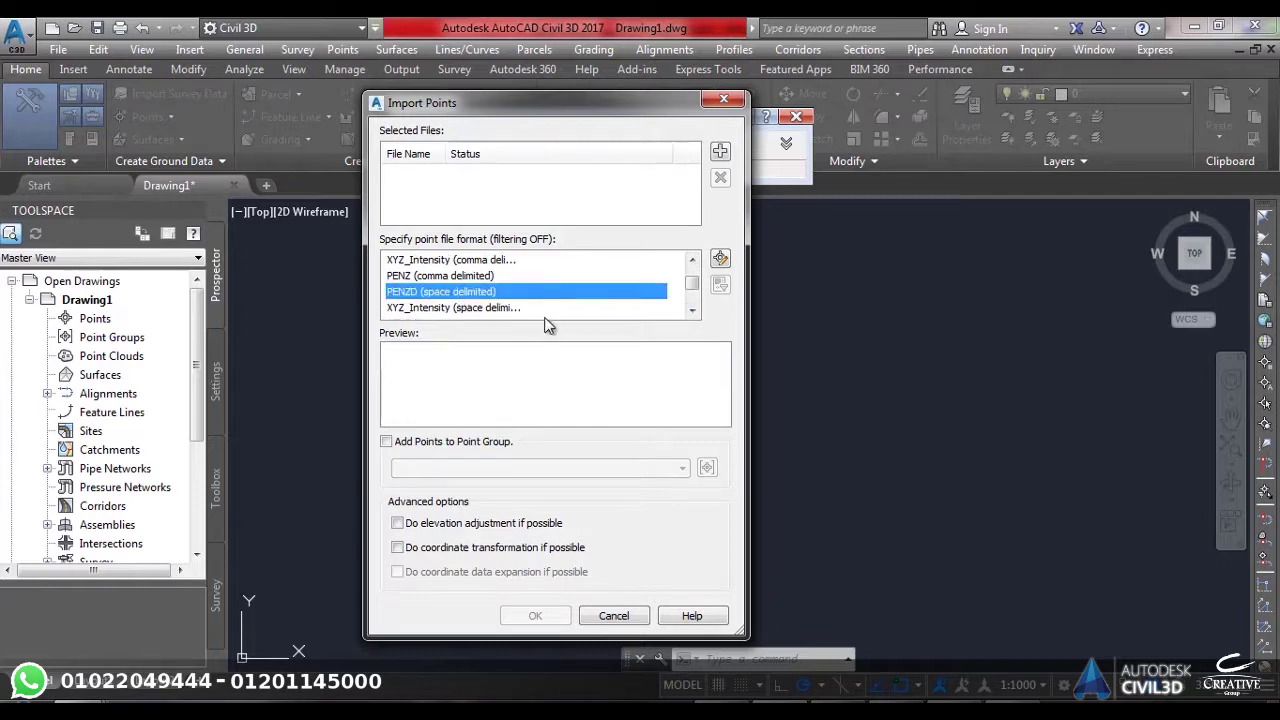
# Step: Choose the PENZD (comma delimited) point file format, and close Import Points without importing anything
pyautogui.click(691, 311)
pyautogui.click(691, 311)
pyautogui.click(478, 292)
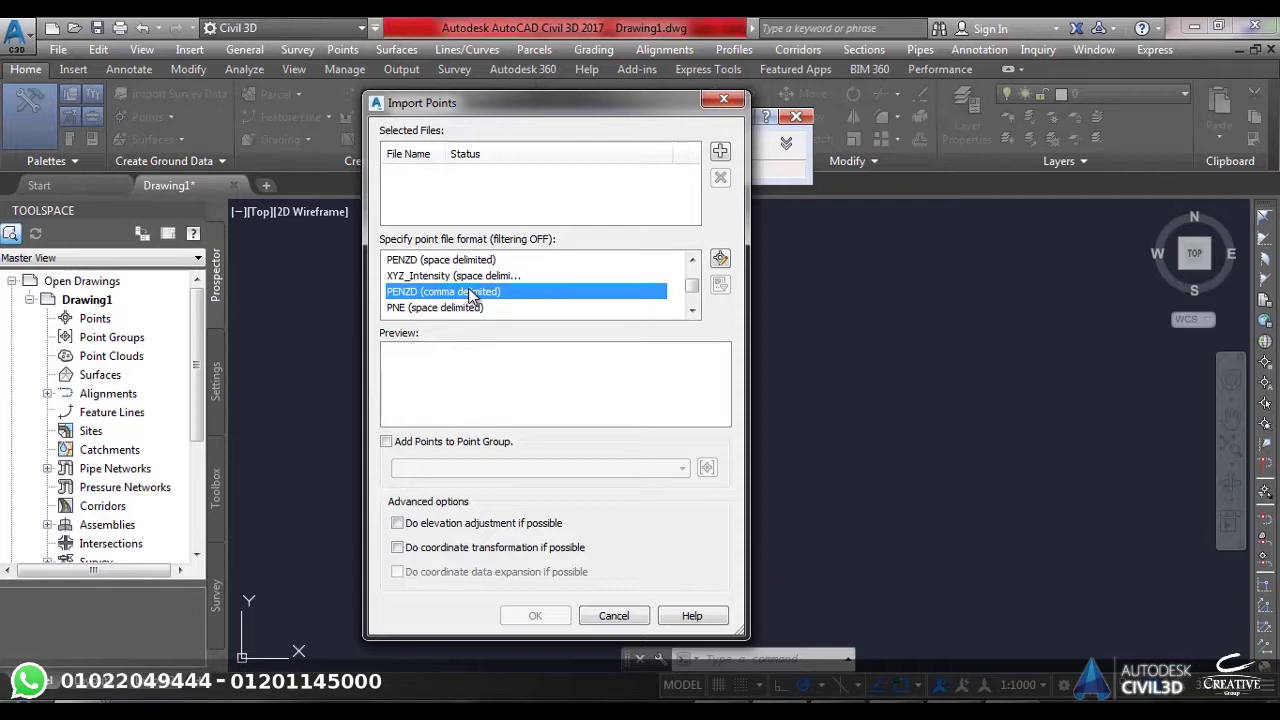
pyautogui.click(724, 98)
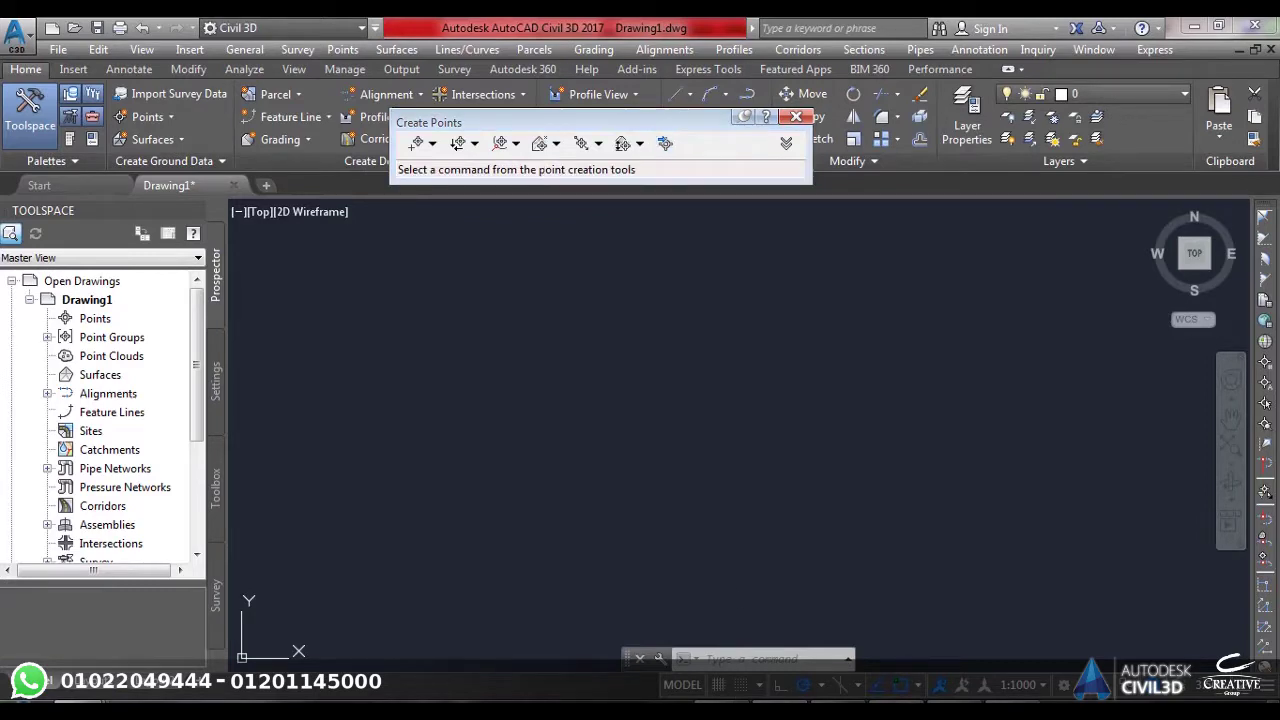
# Step: Switch to the lecture presentation in PowerPoint and show slide 6, which explains the PENZD format
pyautogui.hotkey('alt', 'Tab')
pyautogui.scroll(-2, 1140, 560)
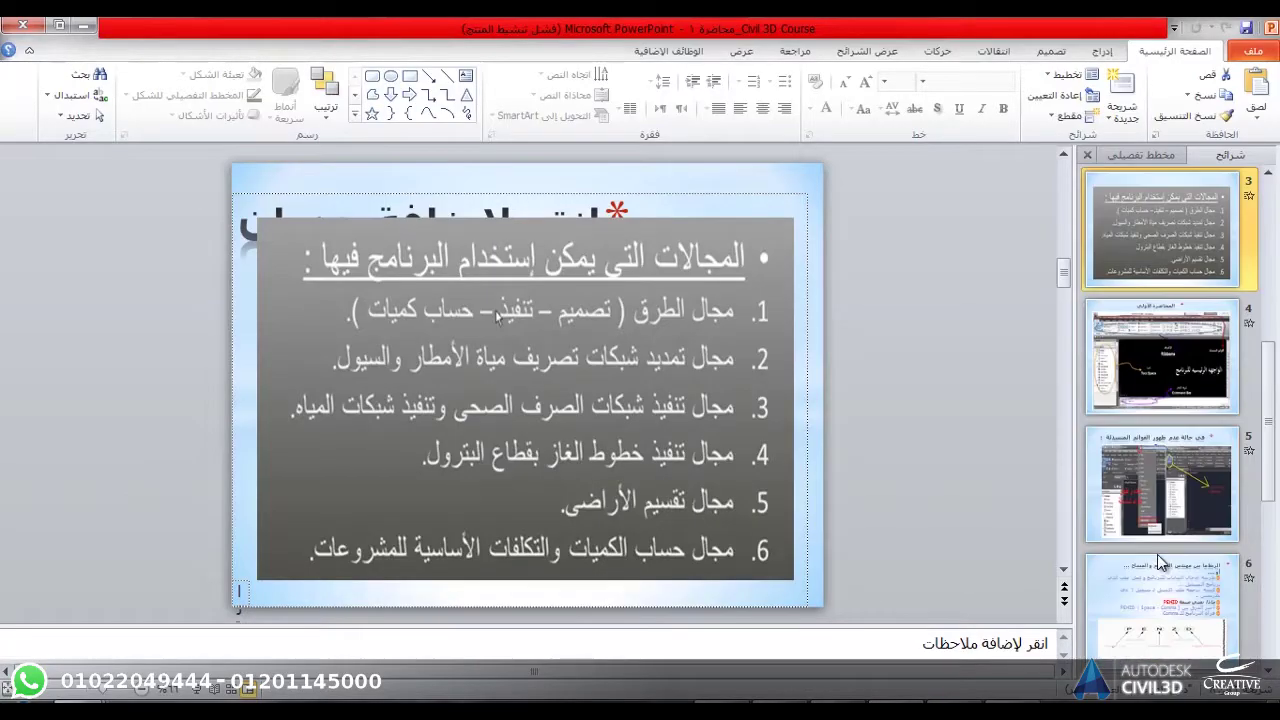
pyautogui.click(1176, 600)
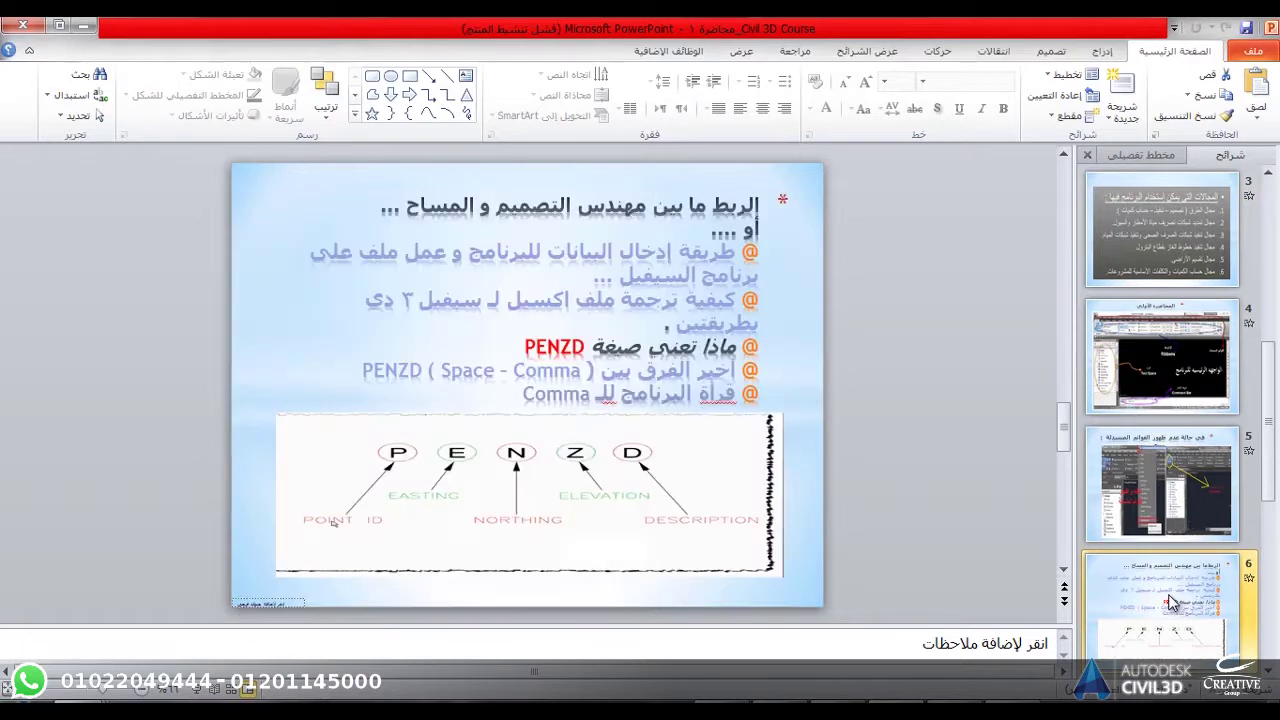
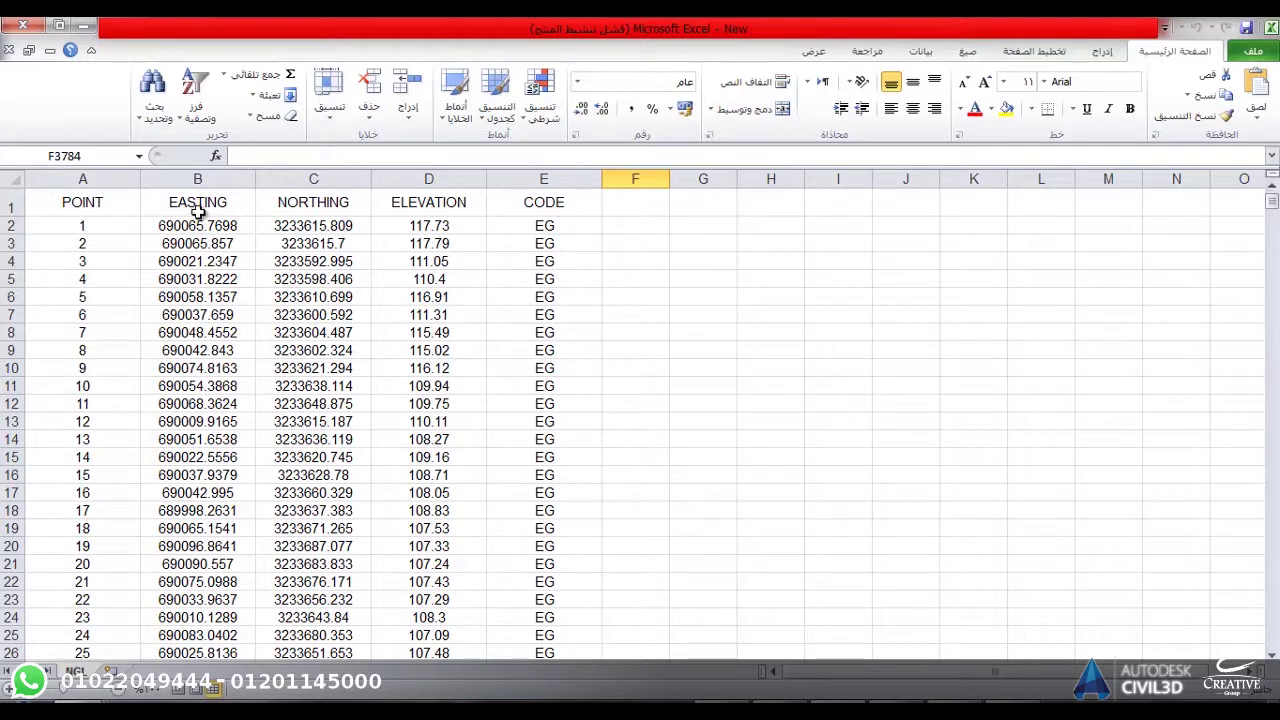
# Step: Delete the header cells POINT to CODE (A1:E1) from the New workbook, shifting the point data up
pyautogui.moveTo(582, 218); pyautogui.dragTo(94, 205)
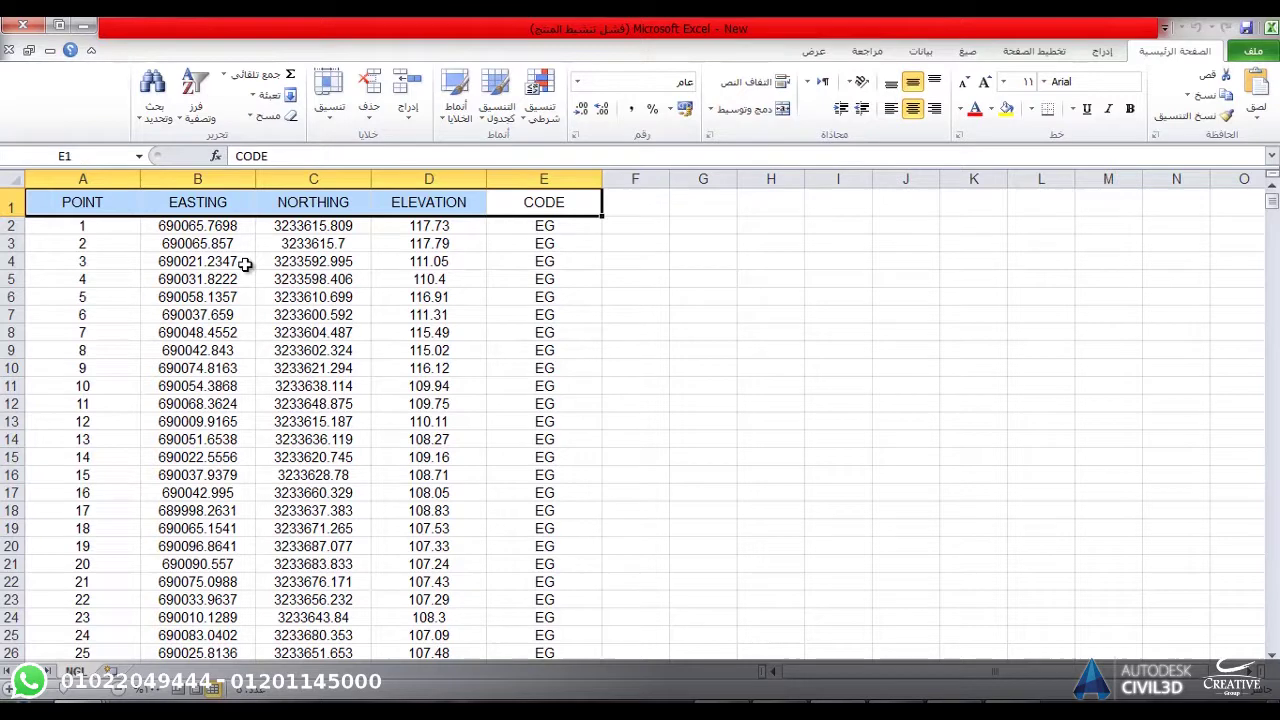
pyautogui.rightClick(52, 205)
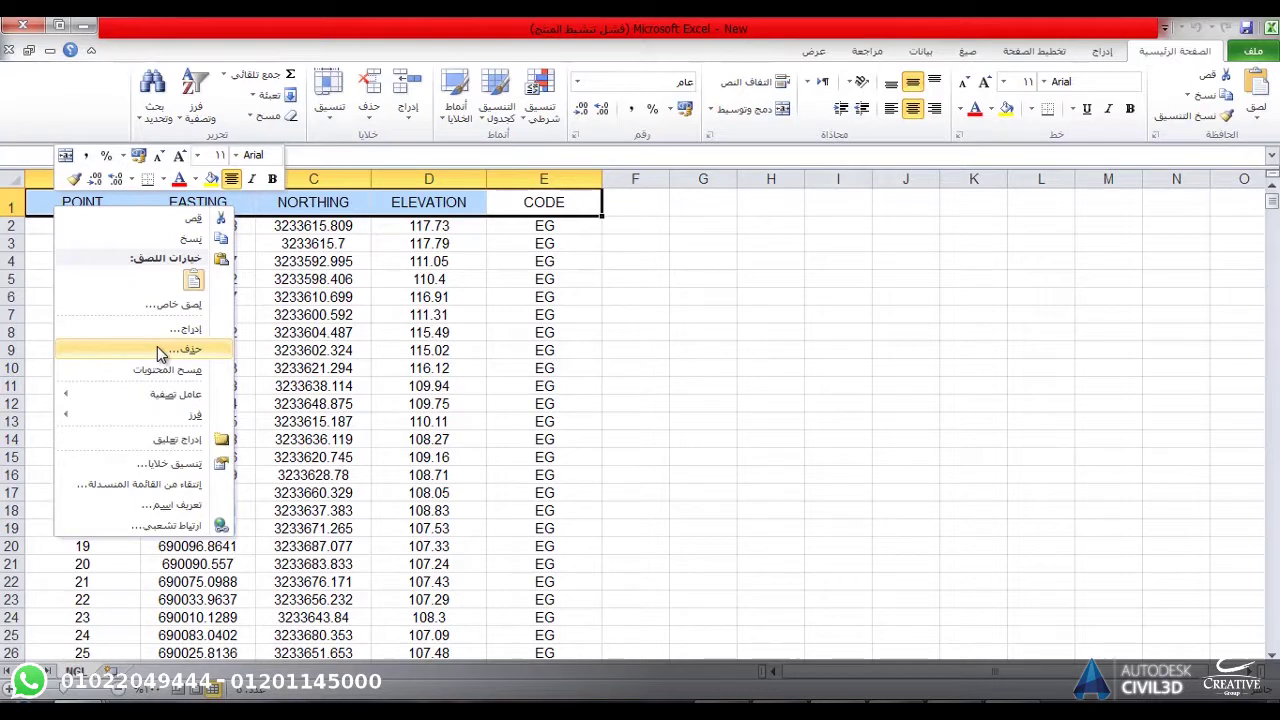
pyautogui.click(114, 346)
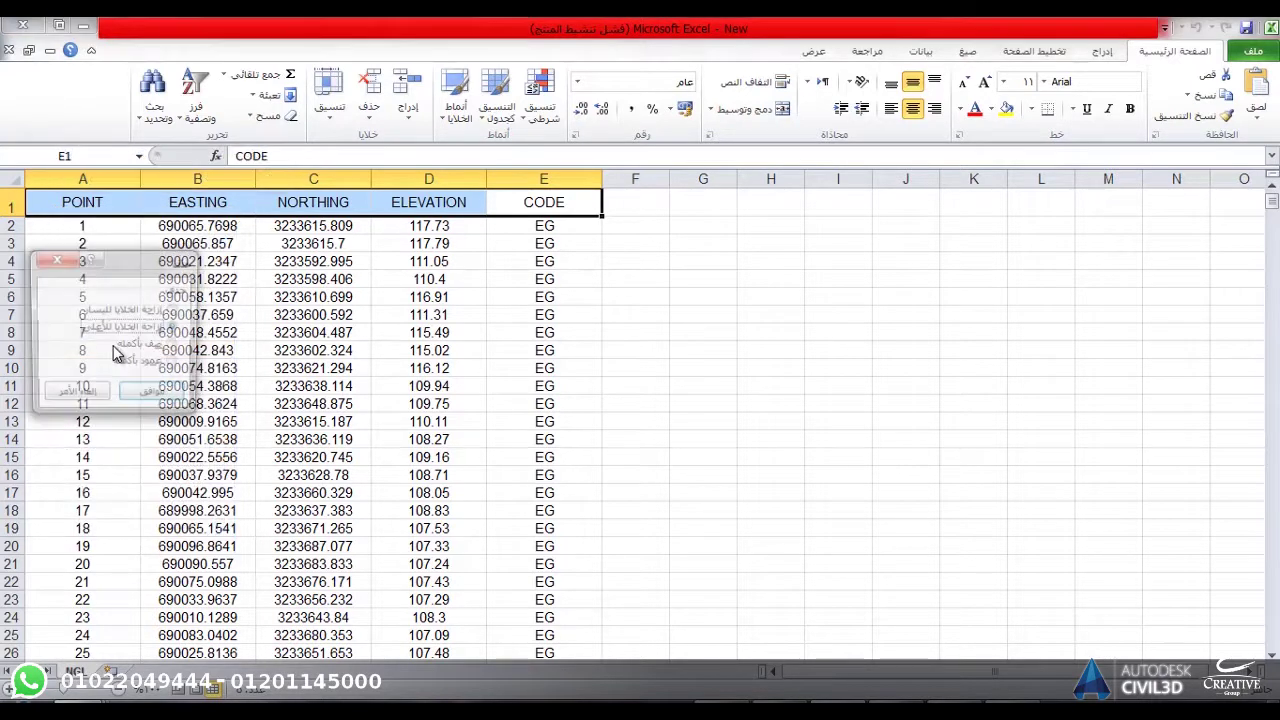
pyautogui.click(150, 398)
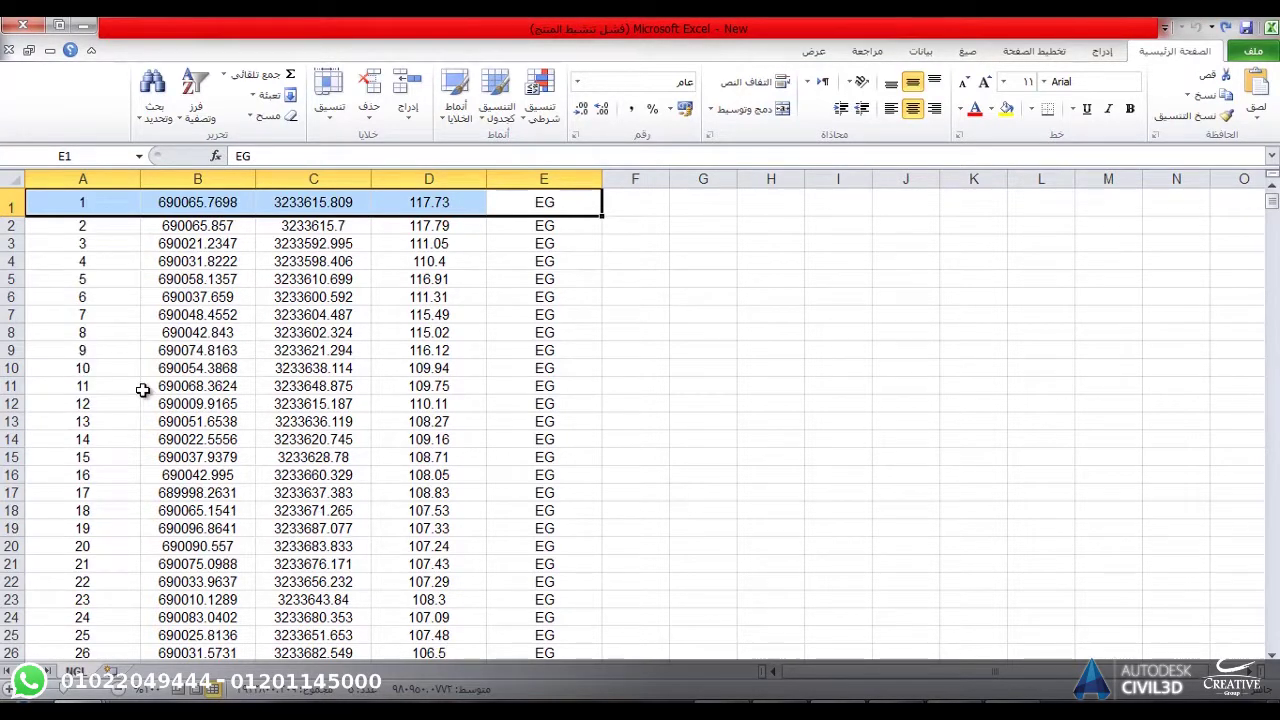
# Step: Save a copy of the point workbook to the desktop as New in Text (Tab delimited) format, and dismiss the remaining save dialogs
pyautogui.click(500, 265)
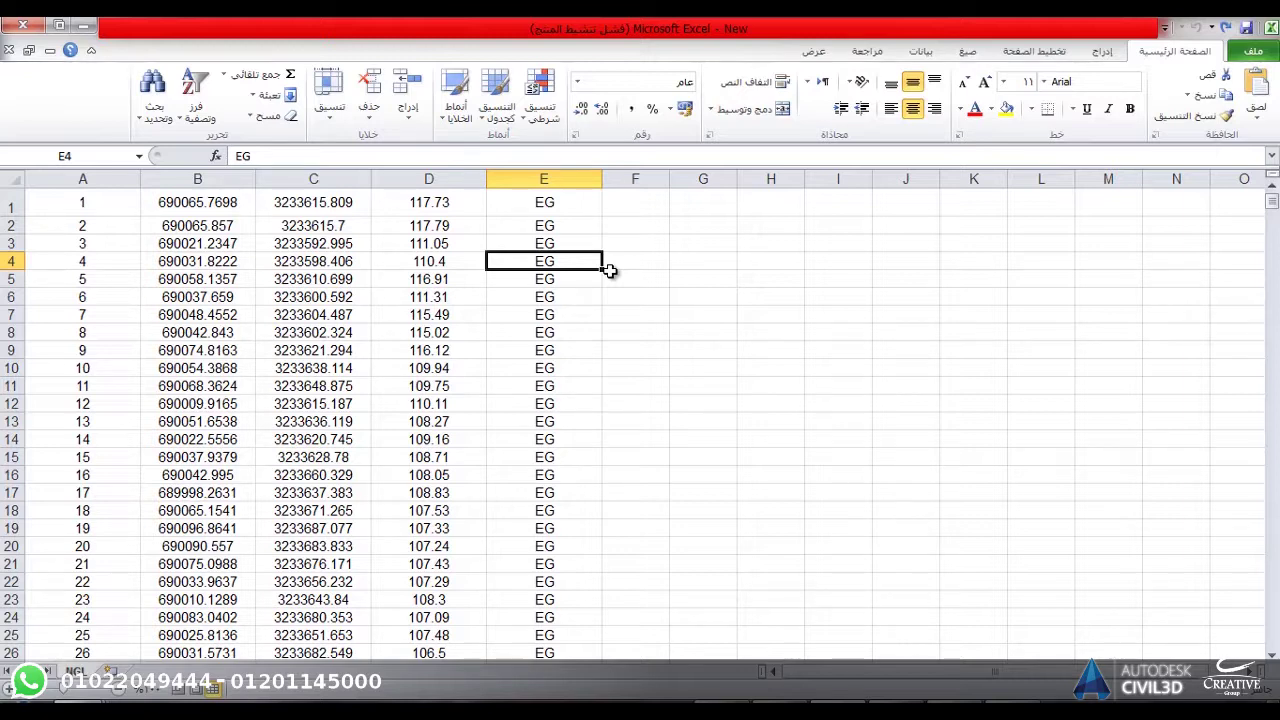
pyautogui.click(1252, 52)
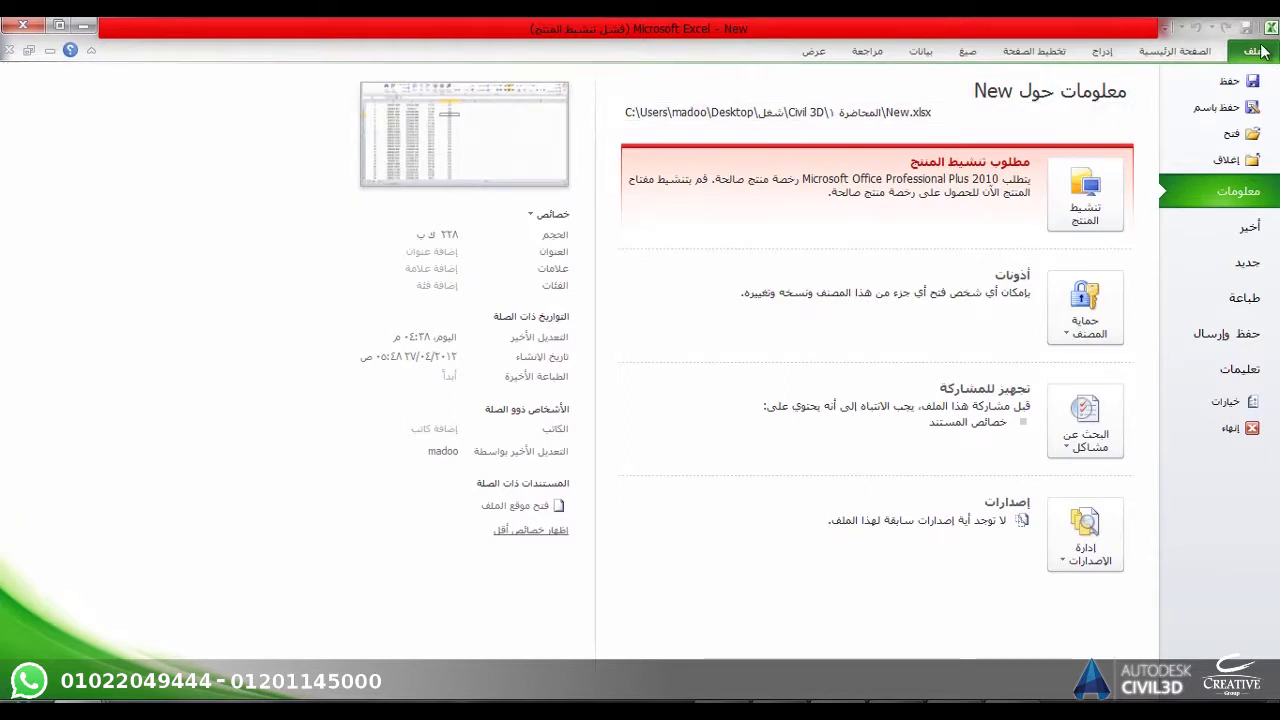
pyautogui.click(1210, 108)
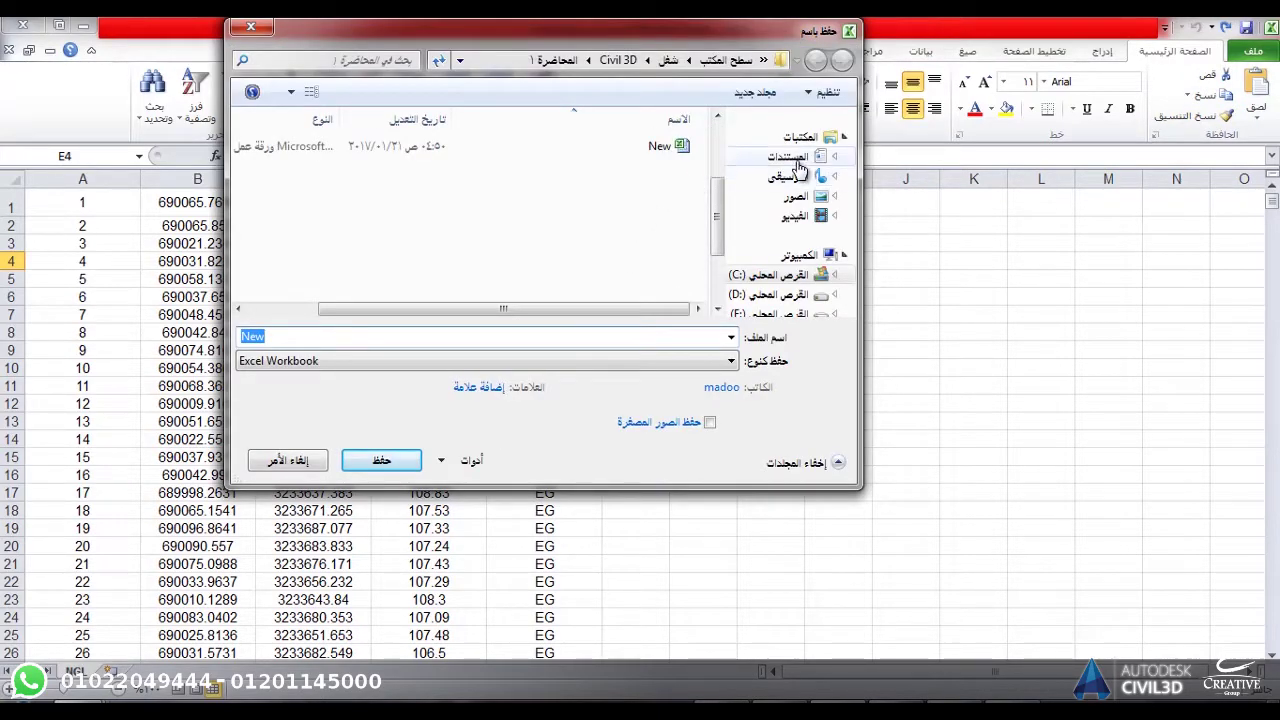
pyautogui.moveTo(720, 207); pyautogui.dragTo(720, 165)
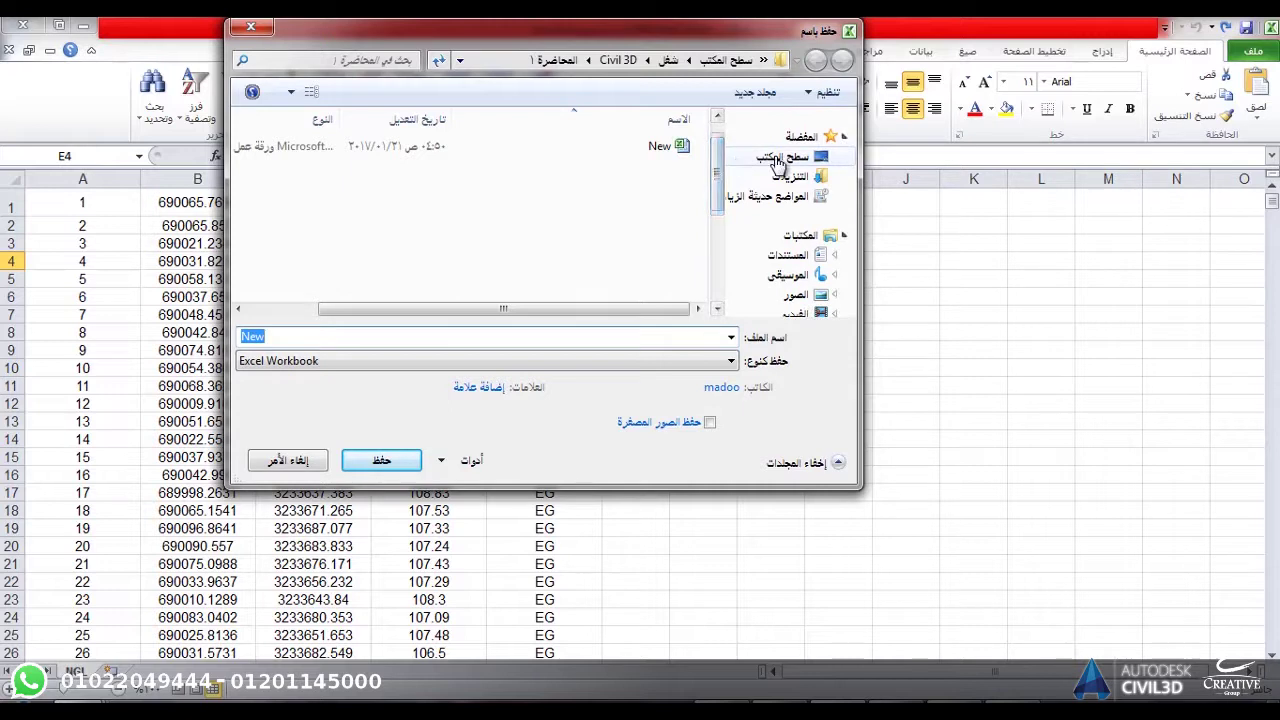
pyautogui.click(777, 160)
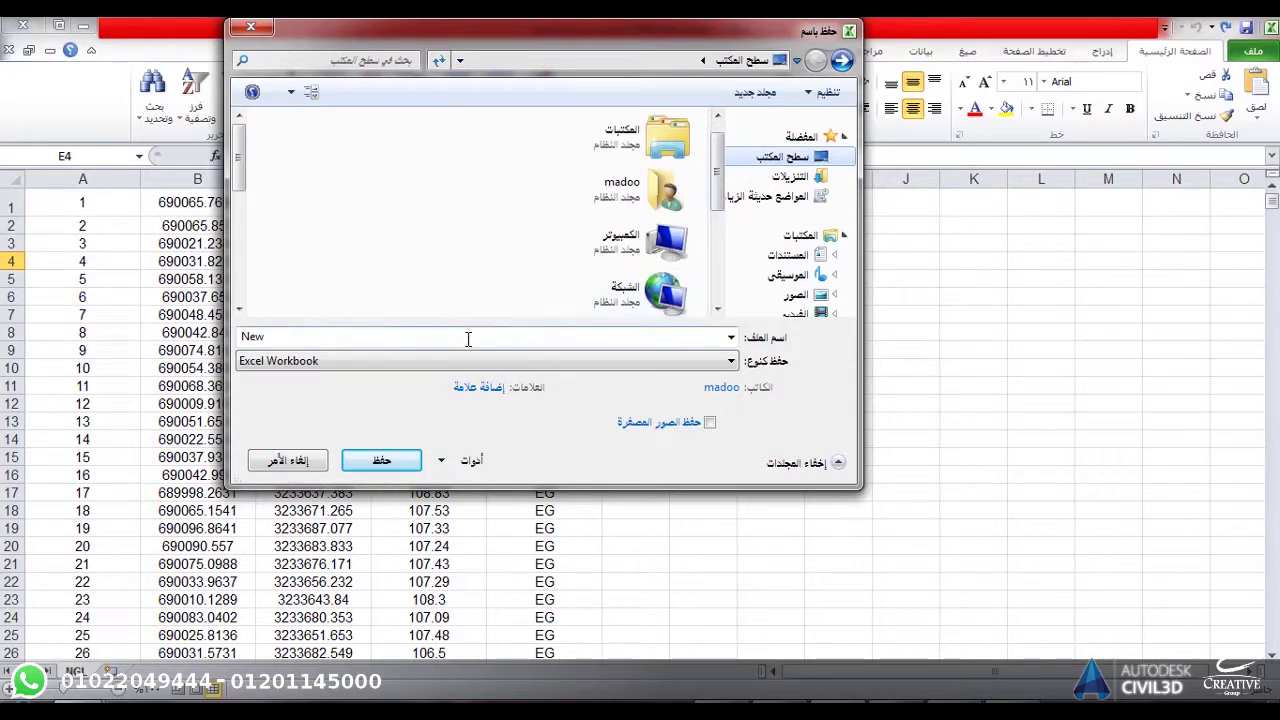
pyautogui.click(364, 361)
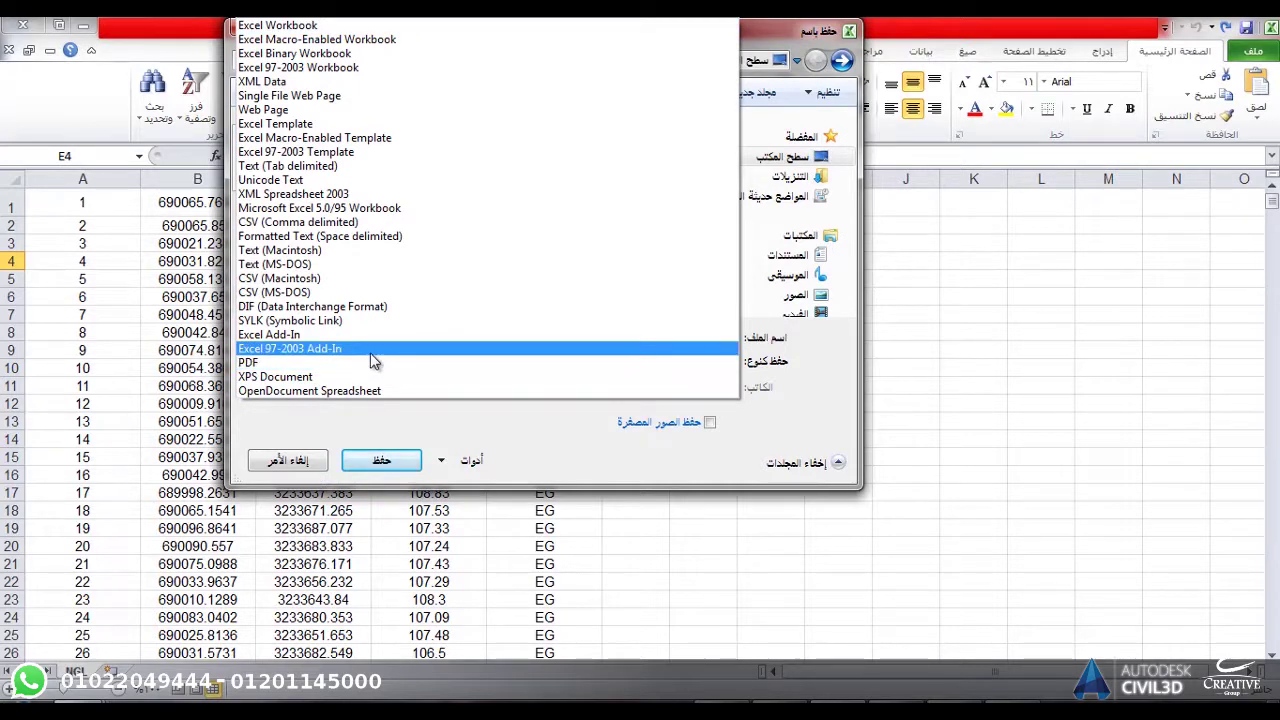
pyautogui.press('t')
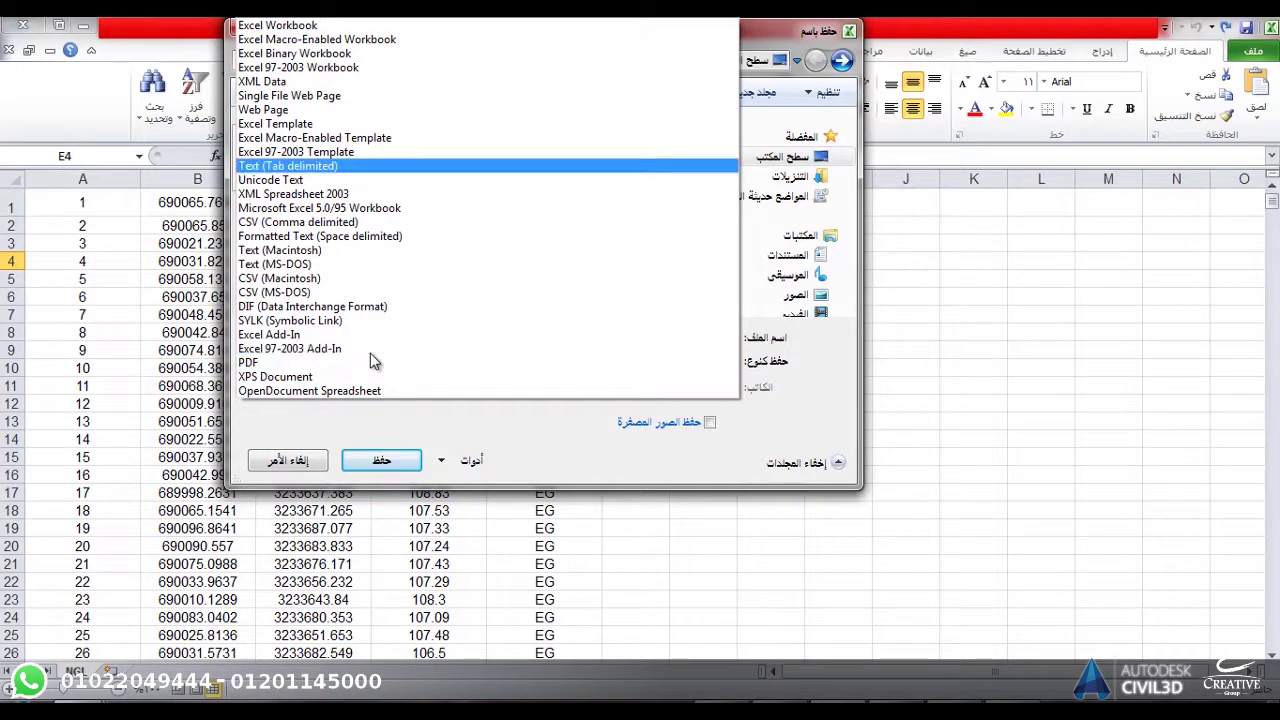
pyautogui.click(268, 167)
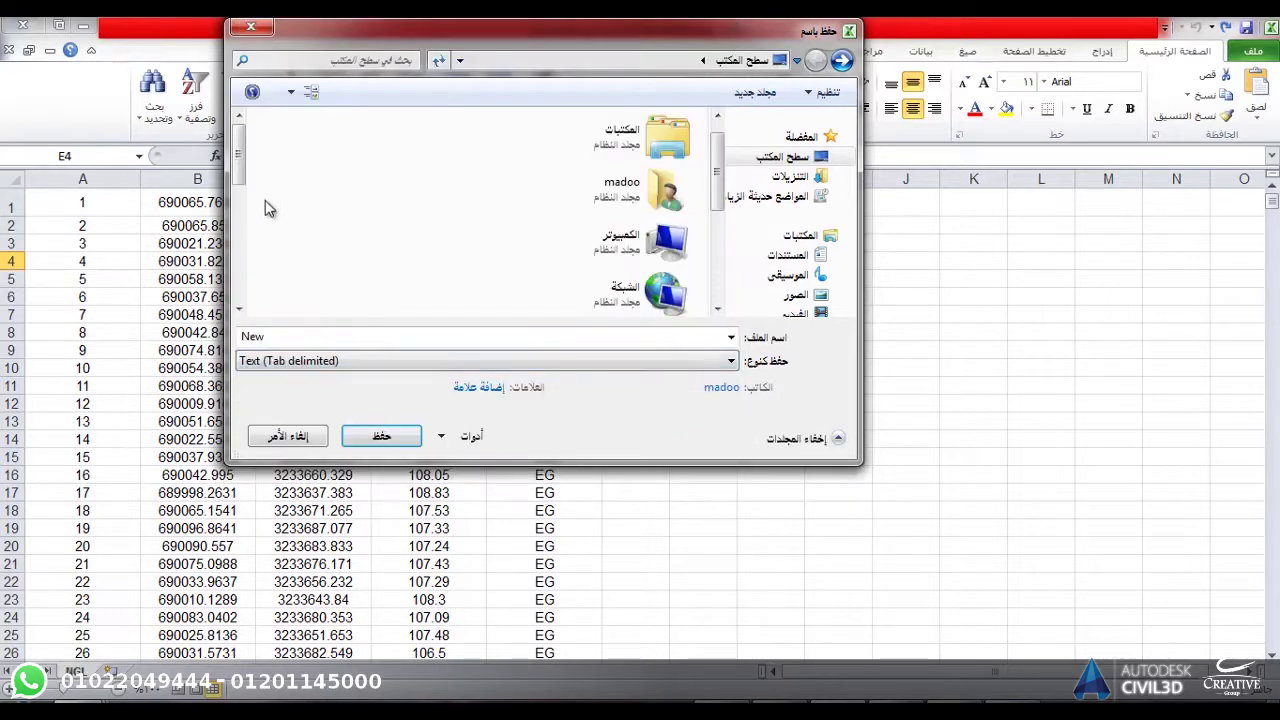
pyautogui.click(380, 437)
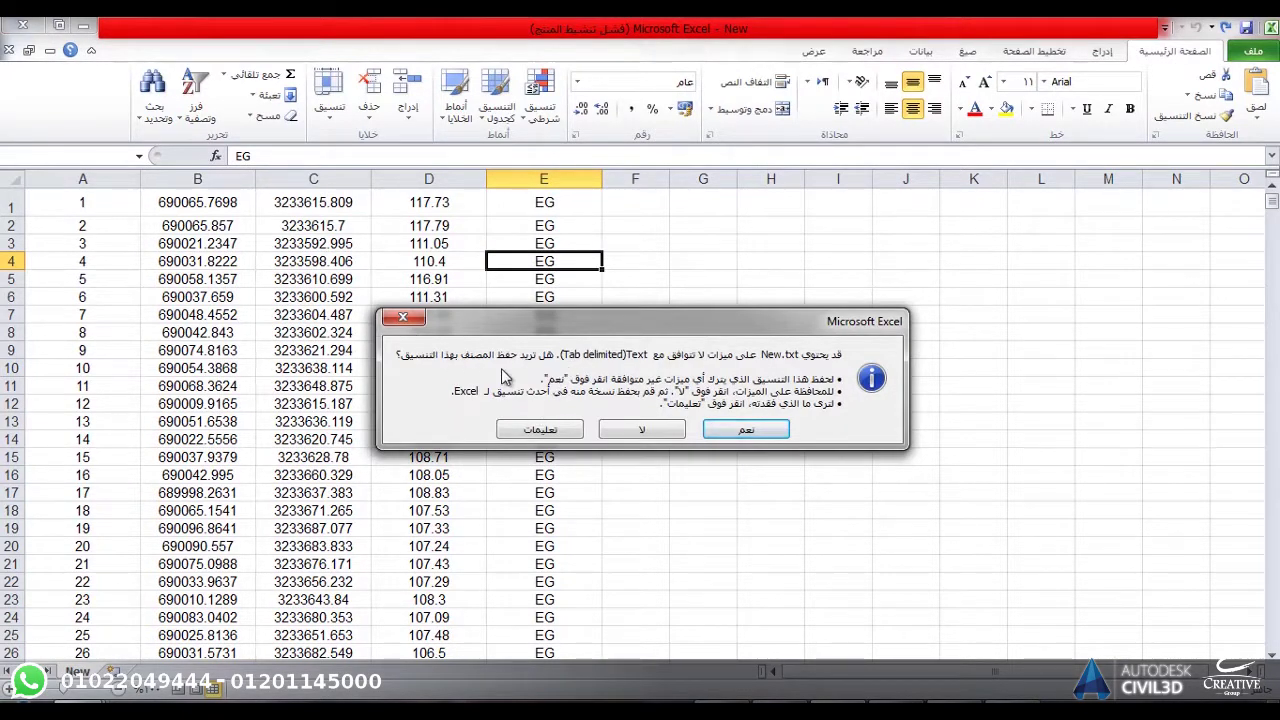
pyautogui.click(403, 318)
pyautogui.press('F12')
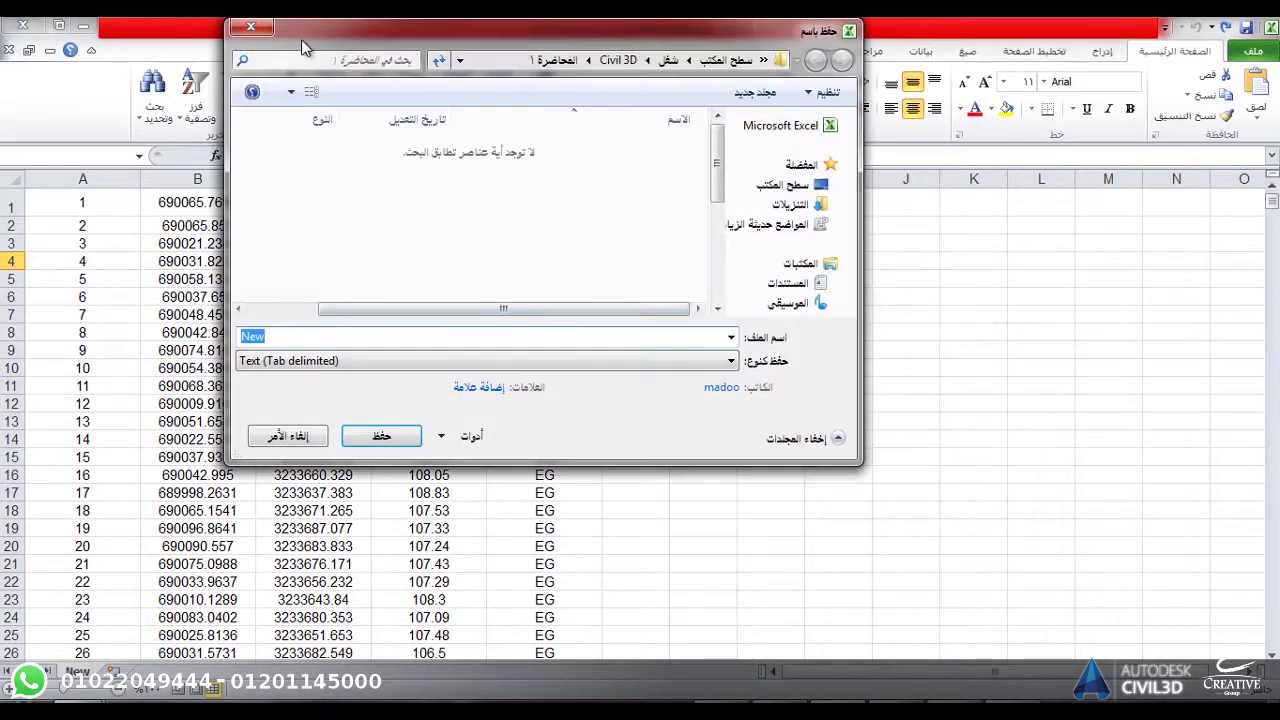
pyautogui.click(251, 25)
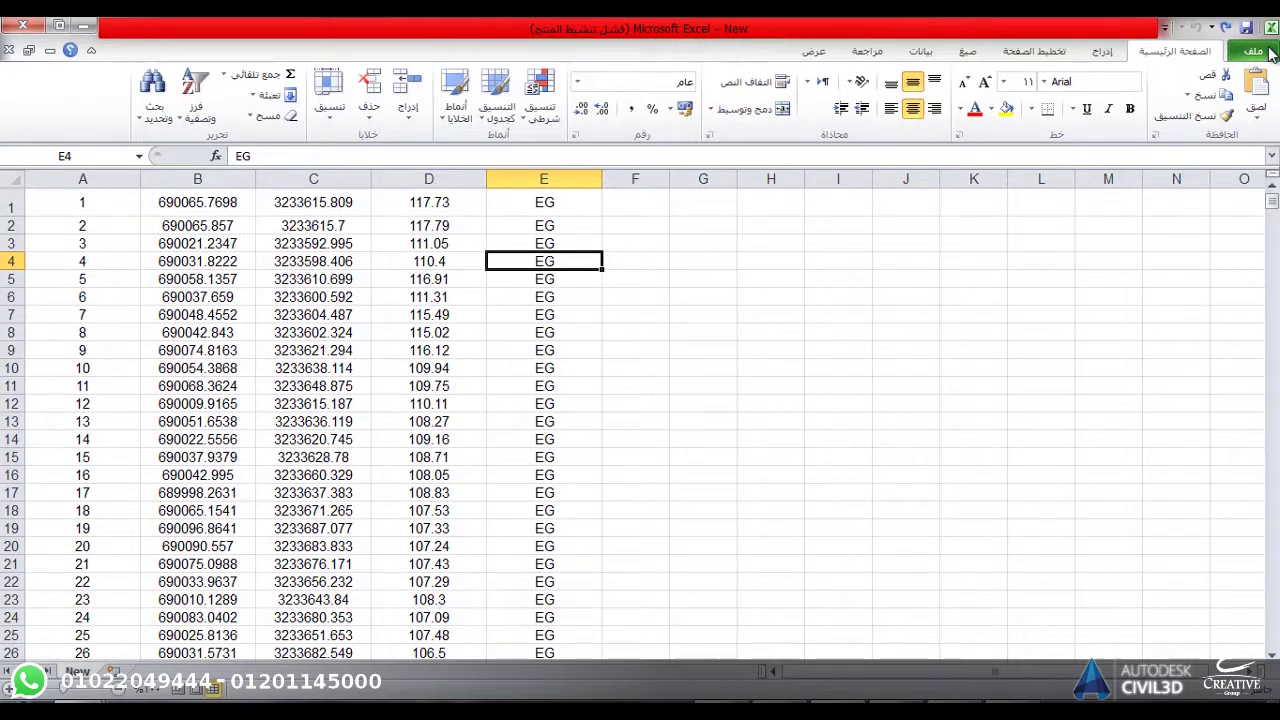
# Step: Save another copy of the points to the desktop as New in CSV (Comma delimited) format, and dismiss the remaining save dialogs
pyautogui.click(1255, 51)
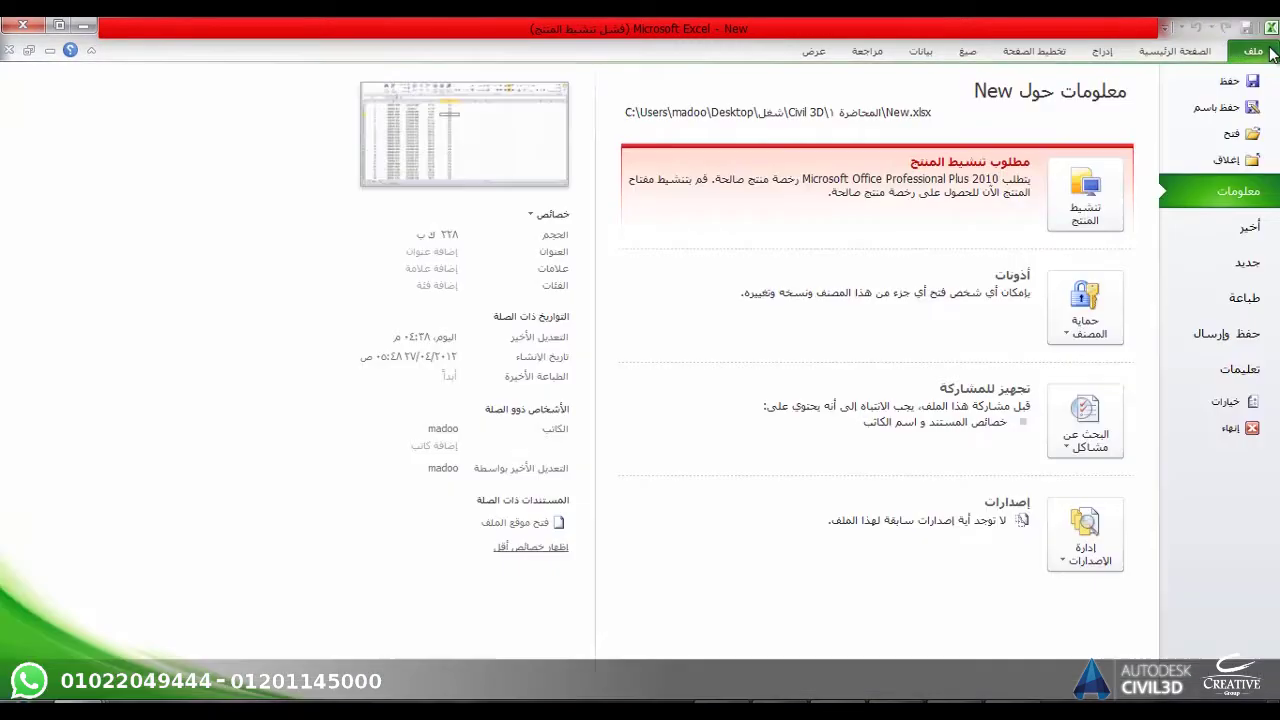
pyautogui.click(1217, 109)
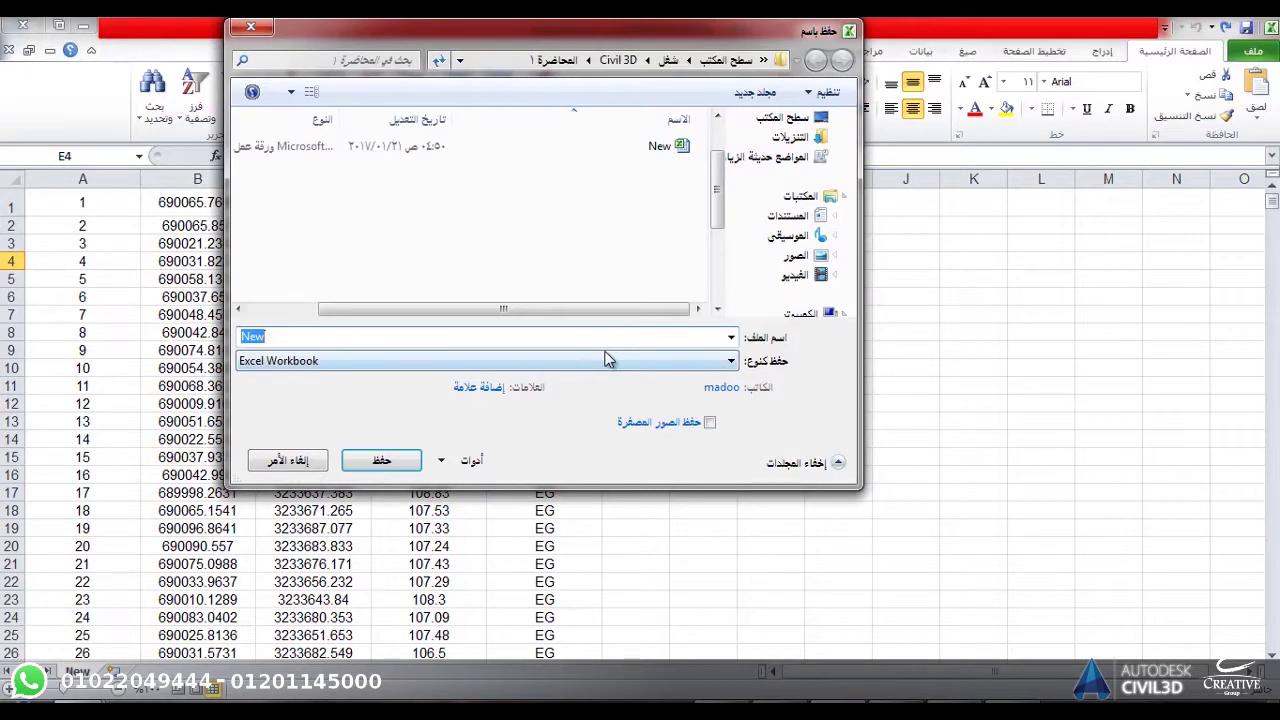
pyautogui.click(554, 361)
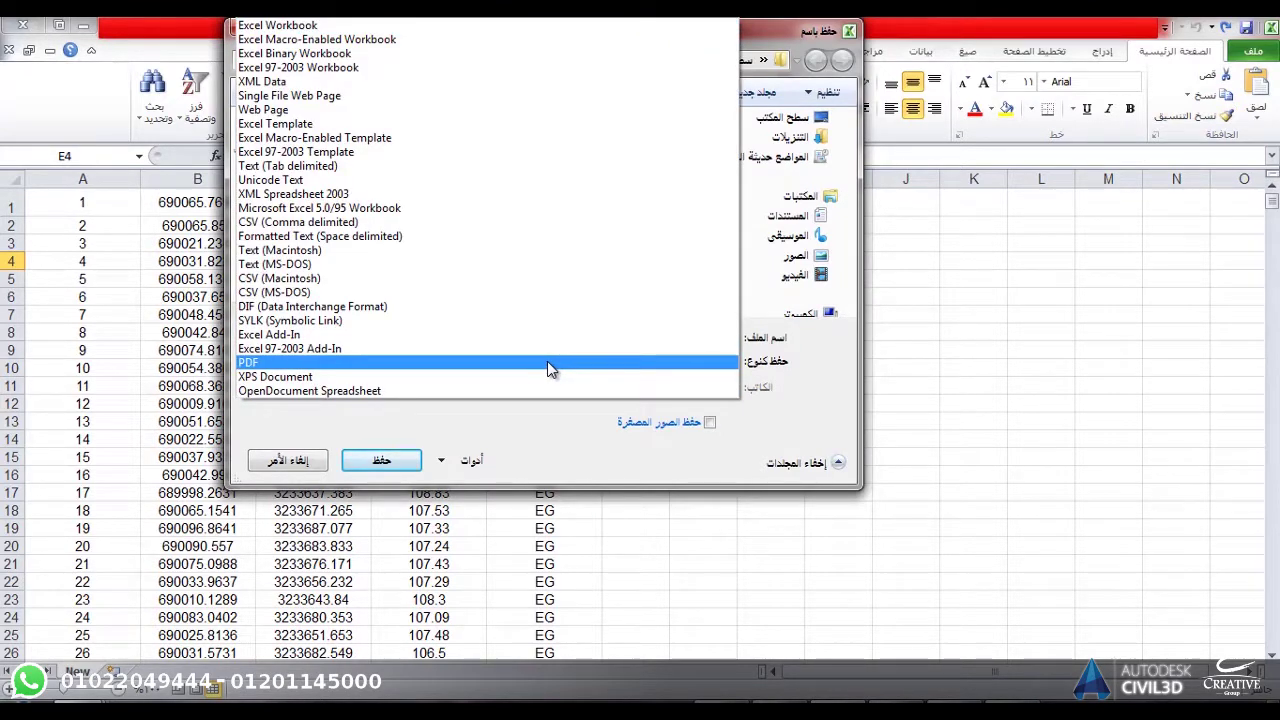
pyautogui.press('c')
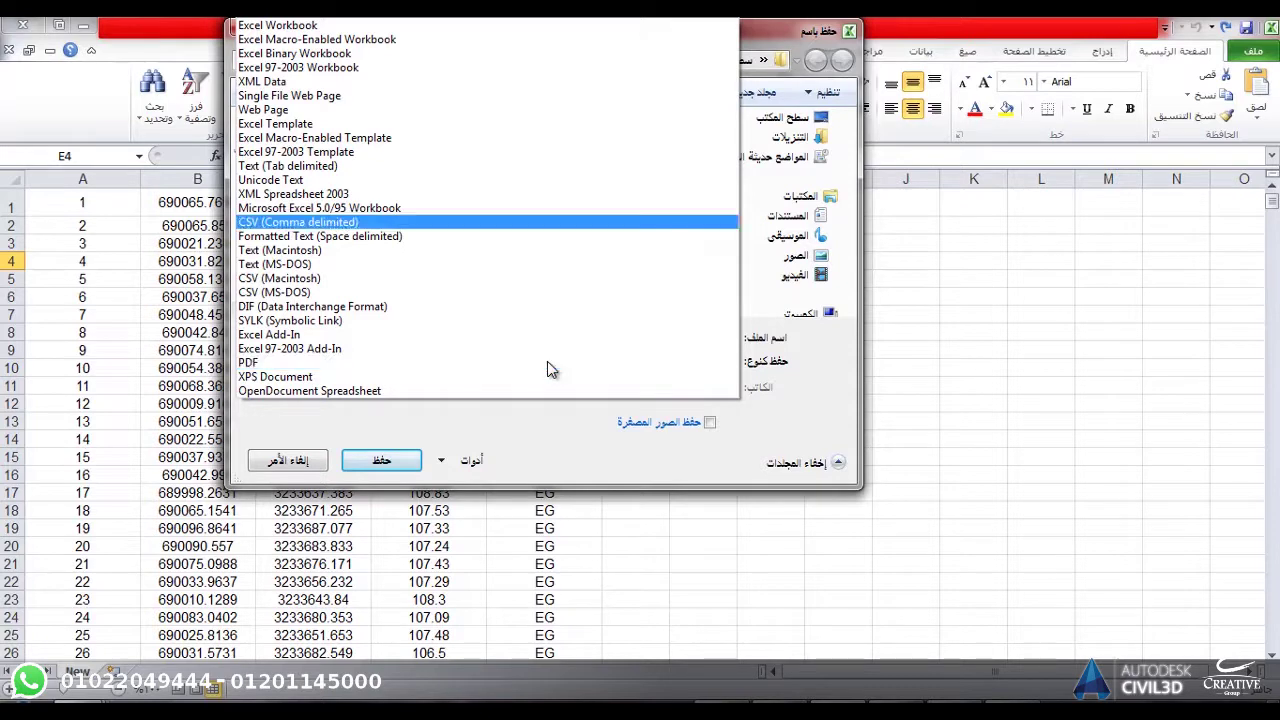
pyautogui.click(260, 222)
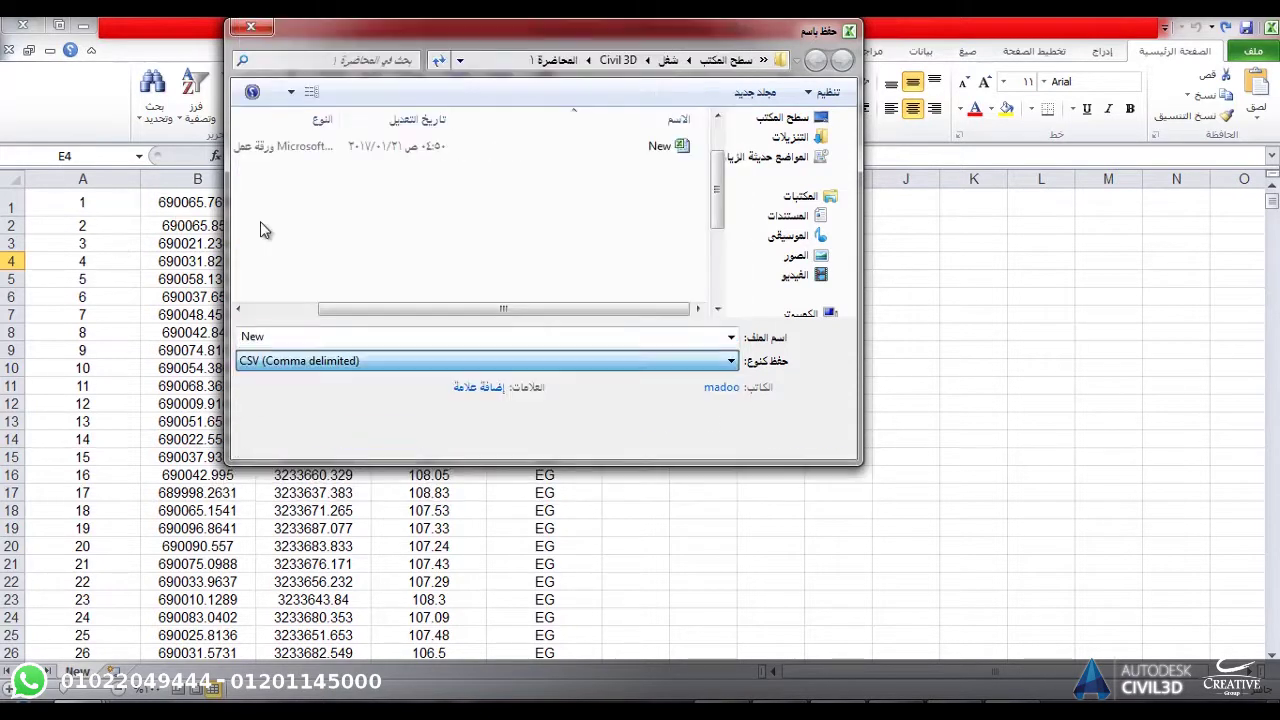
pyautogui.moveTo(722, 188); pyautogui.dragTo(727, 177)
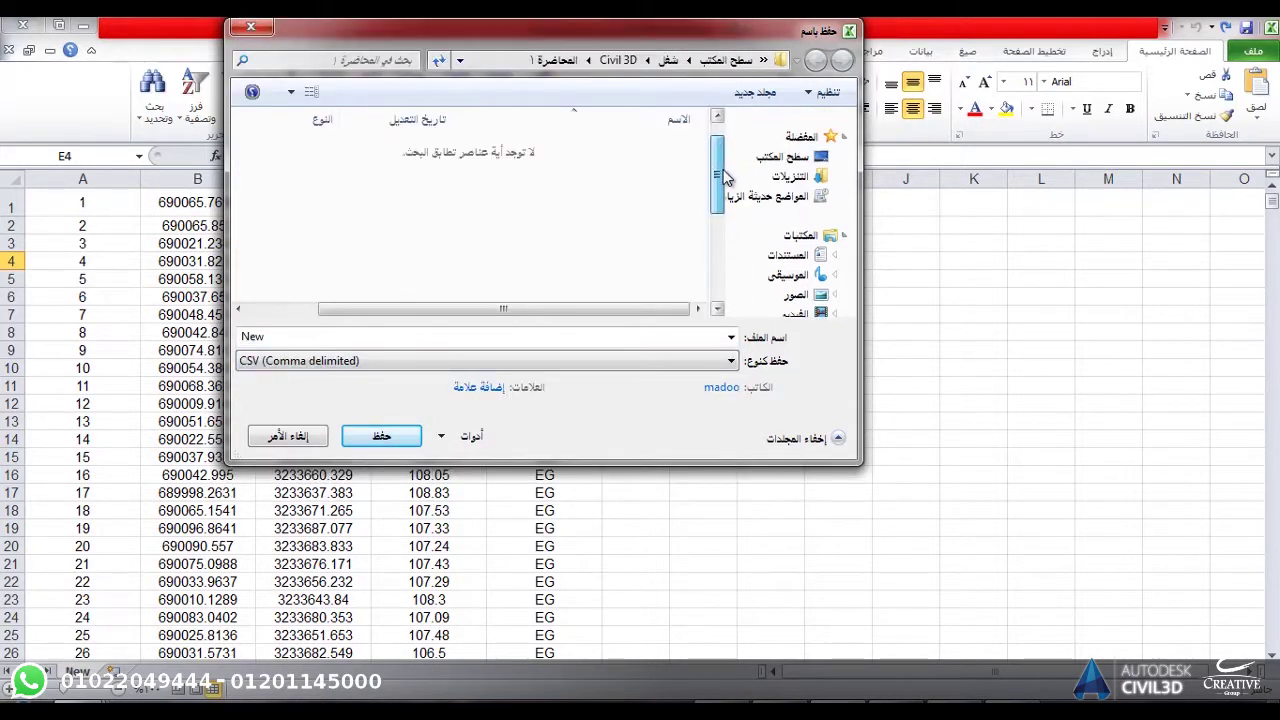
pyautogui.scroll(1, 727, 177)
pyautogui.click(791, 190)
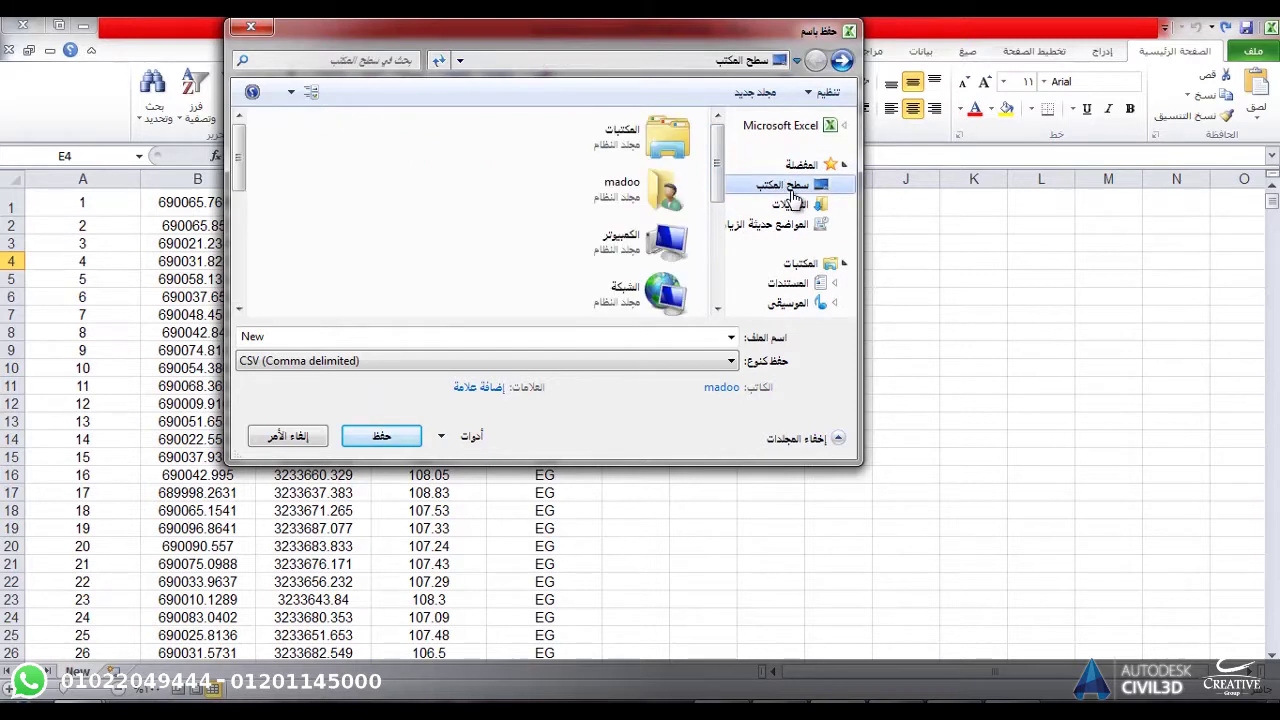
pyautogui.click(381, 437)
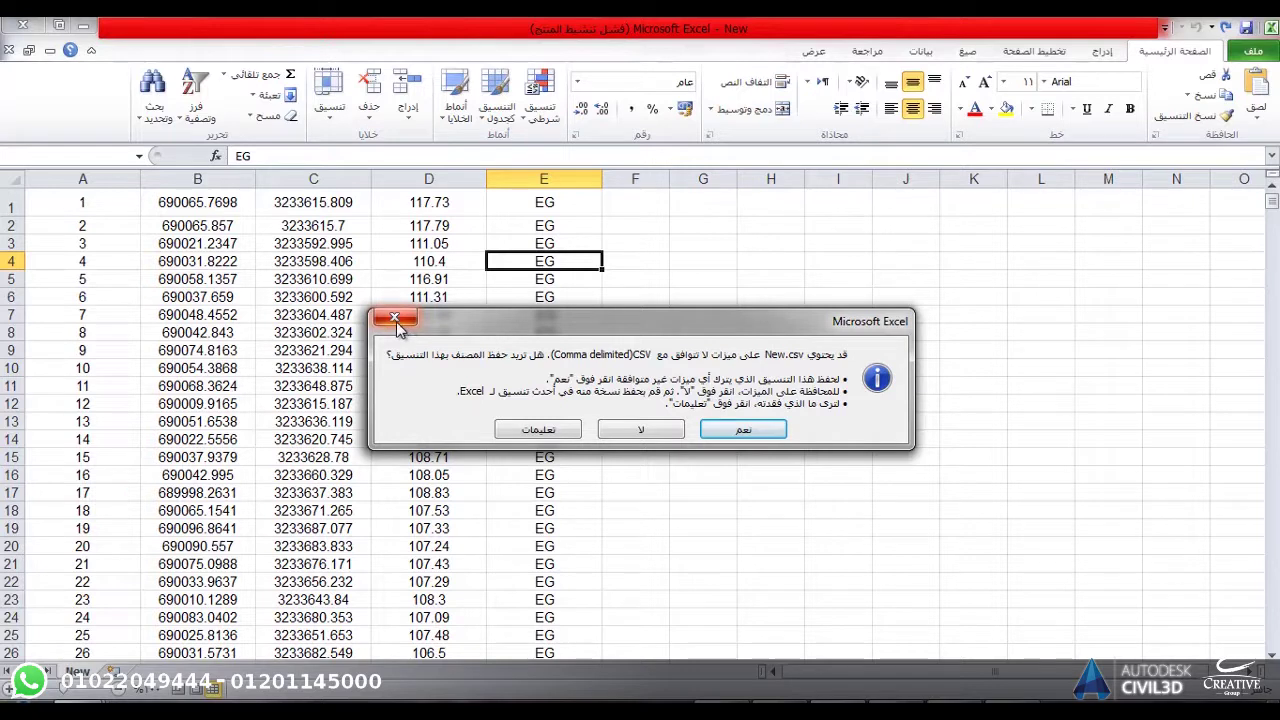
pyautogui.click(394, 319)
pyautogui.click(252, 27)
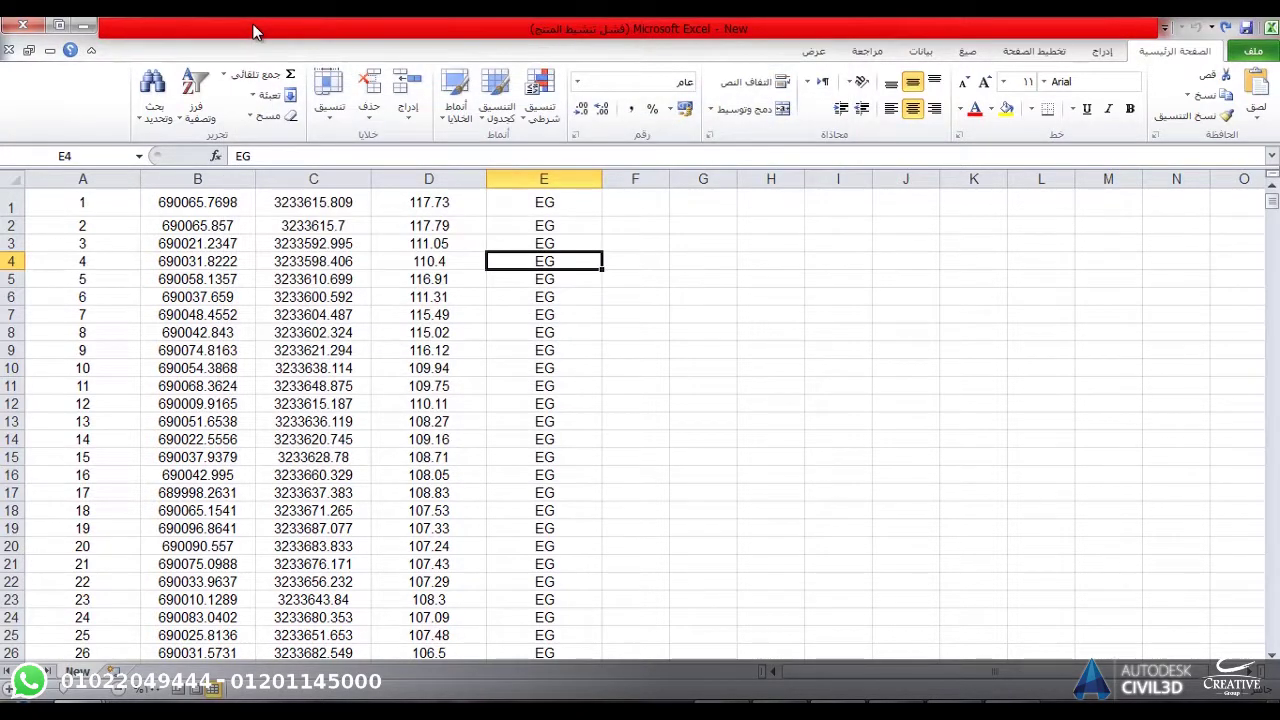
# Step: Close the New.xlsx workbook without saving its changes, and minimize PowerPoint, Civil 3D and the lecture folder to show the desktop
pyautogui.click(22, 24)
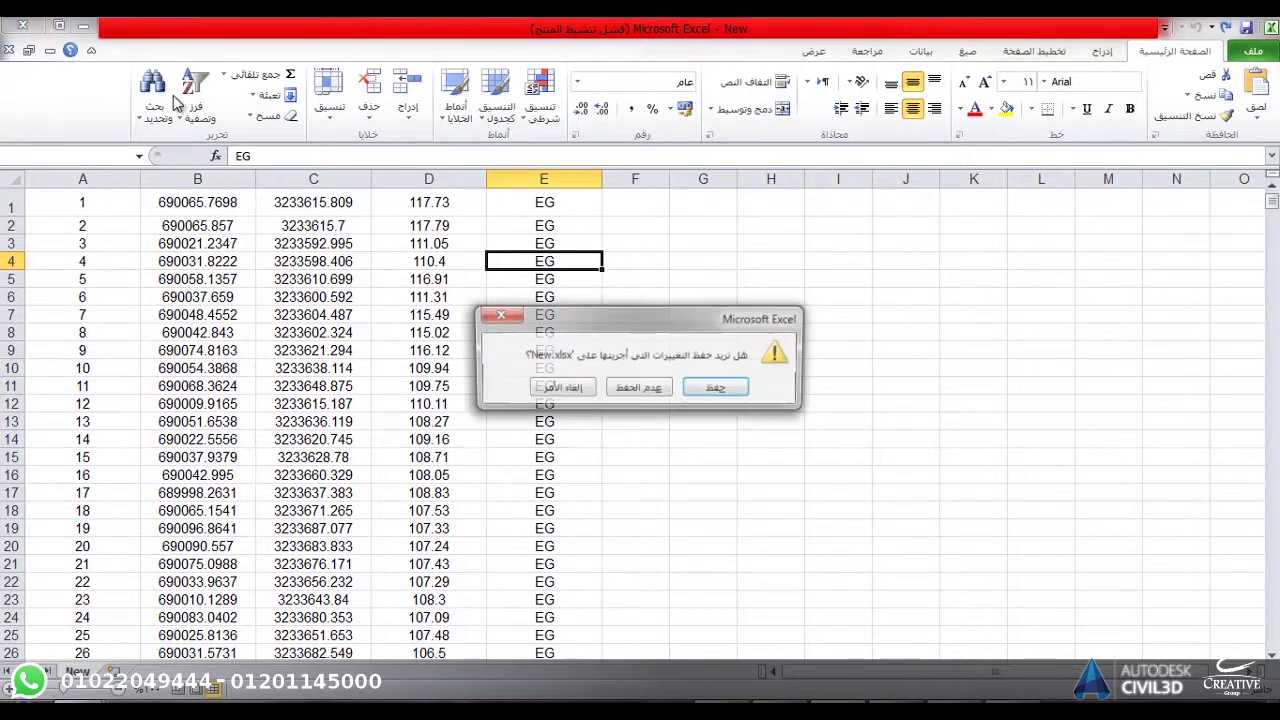
pyautogui.click(638, 387)
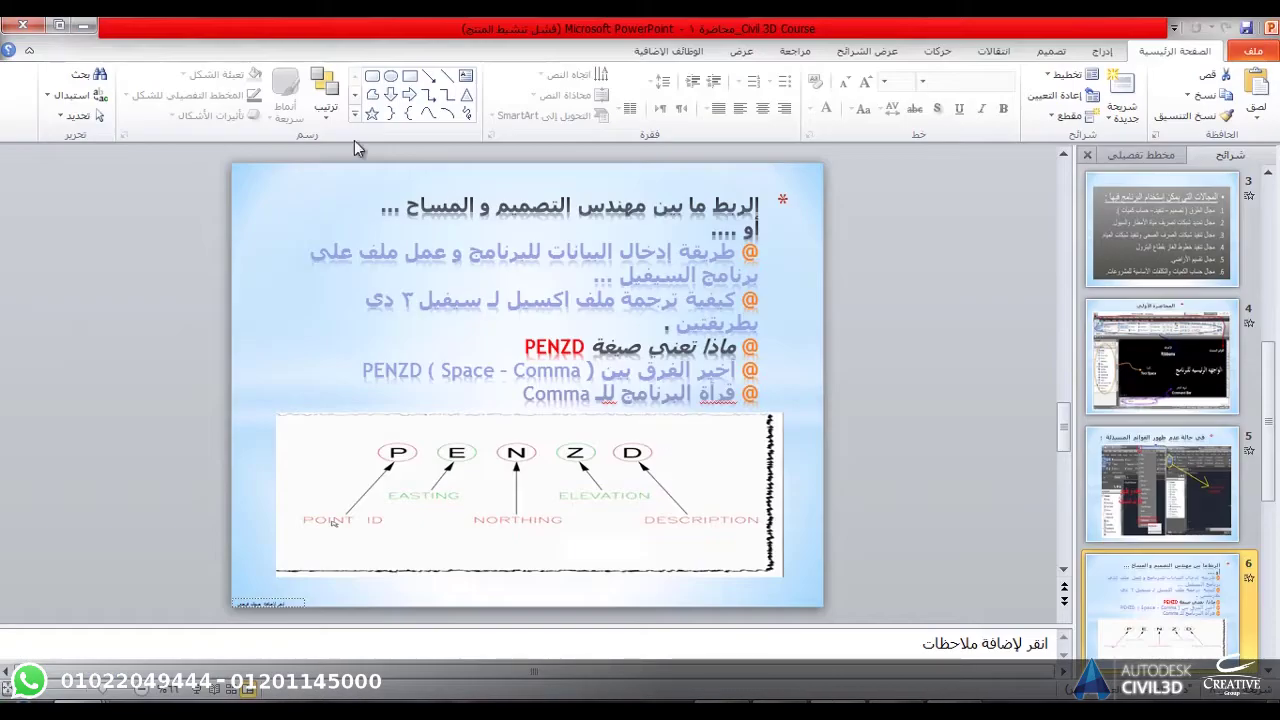
pyautogui.click(84, 24)
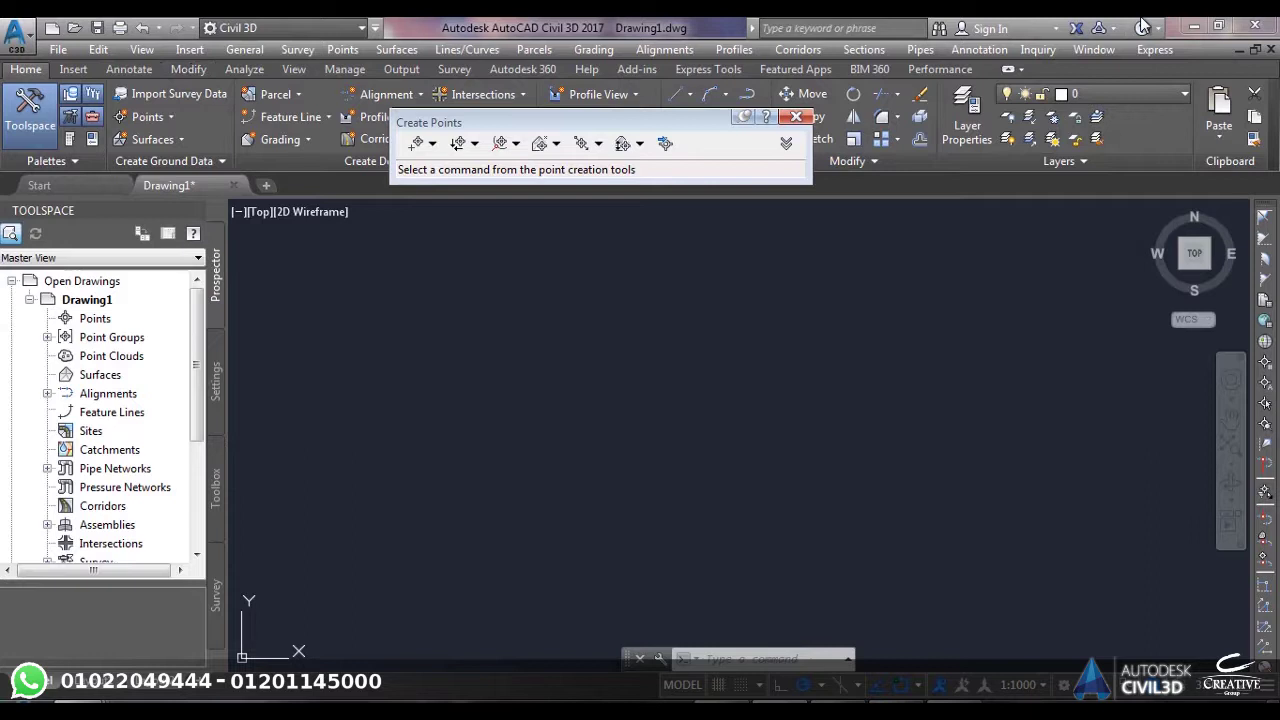
pyautogui.click(1193, 26)
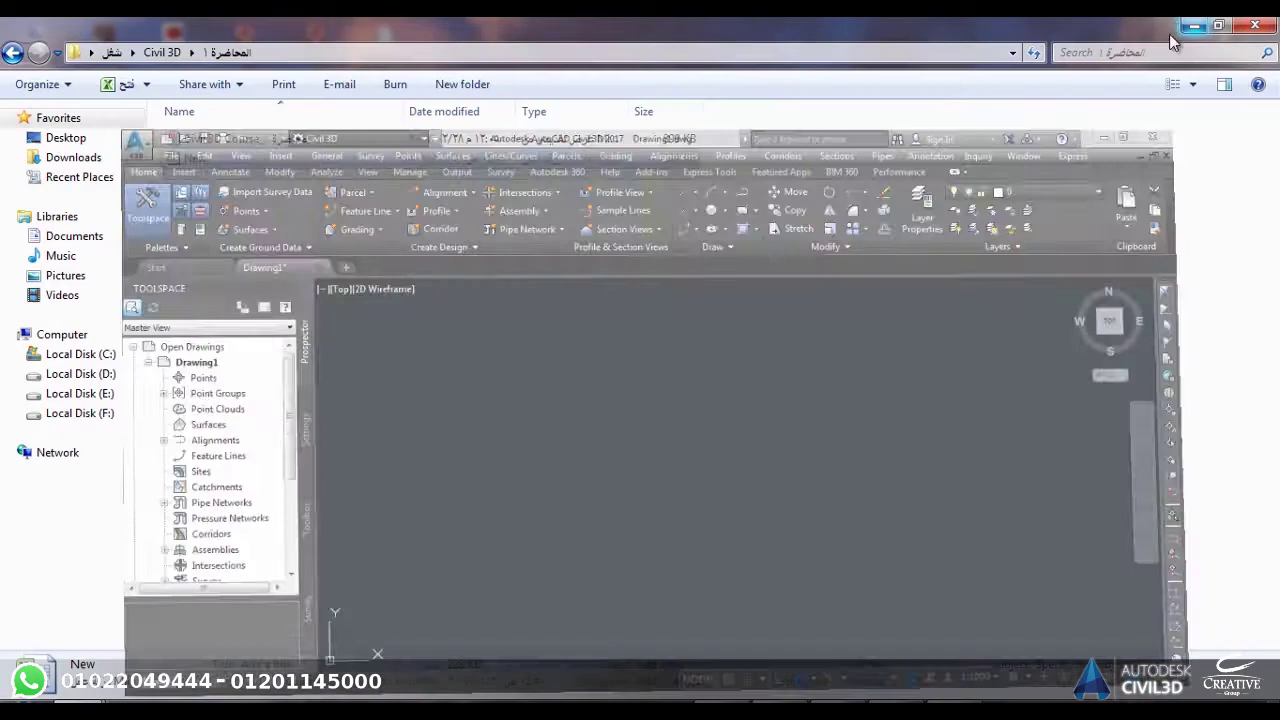
pyautogui.click(1193, 26)
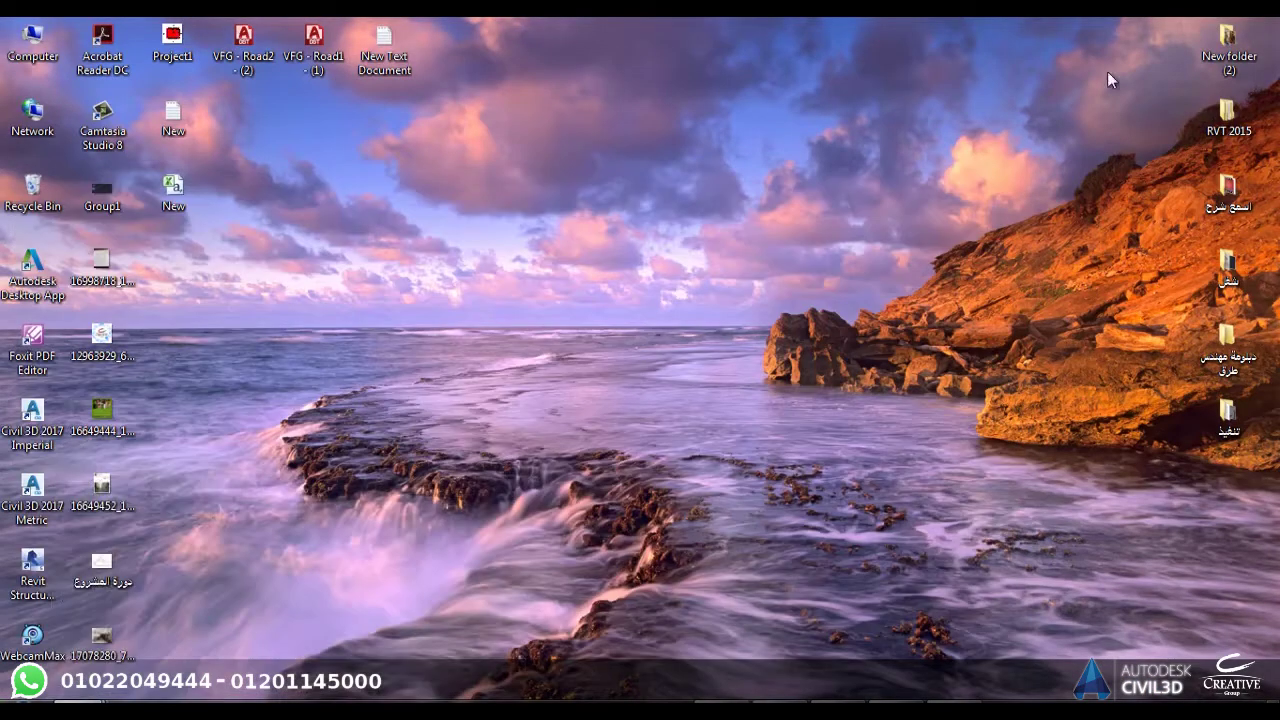
# Step: Inspect the tab-delimited New text file in Notepad and the New CSV file in Excel, closing Excel when done
pyautogui.doubleClick(175, 117)
pyautogui.moveTo(772, 307); pyautogui.dragTo(779, 167)
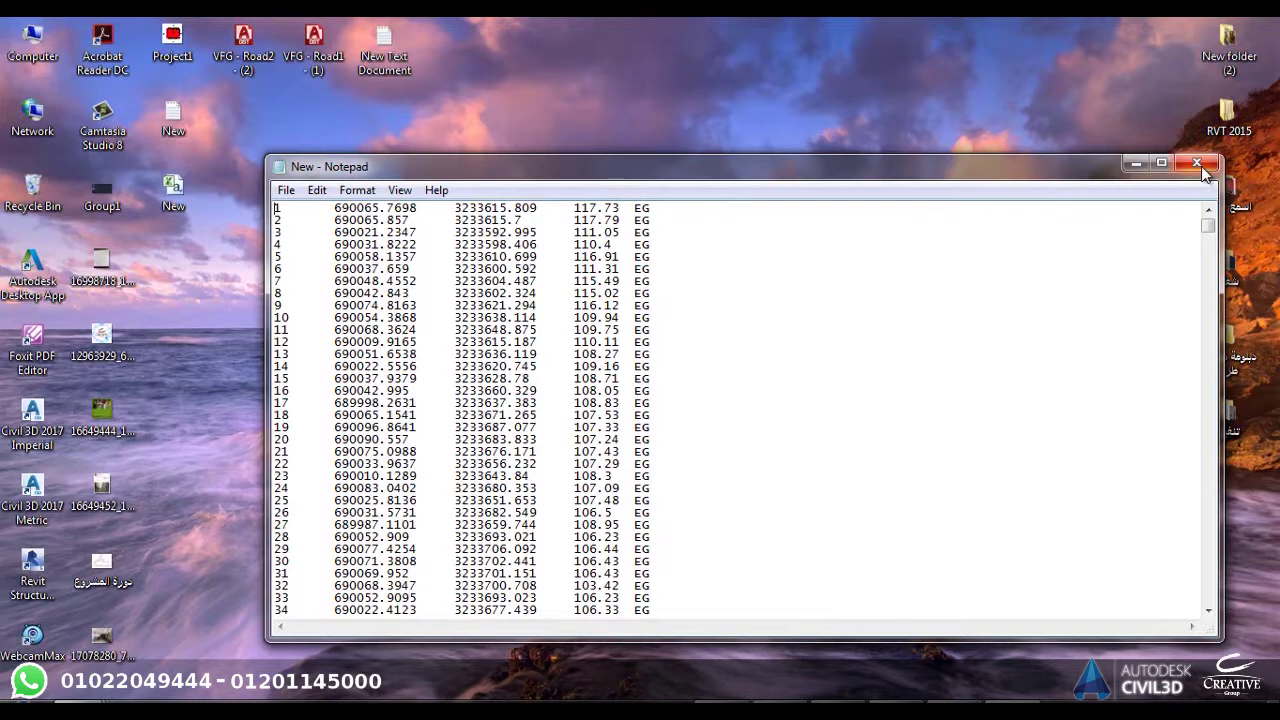
pyautogui.doubleClick(174, 192)
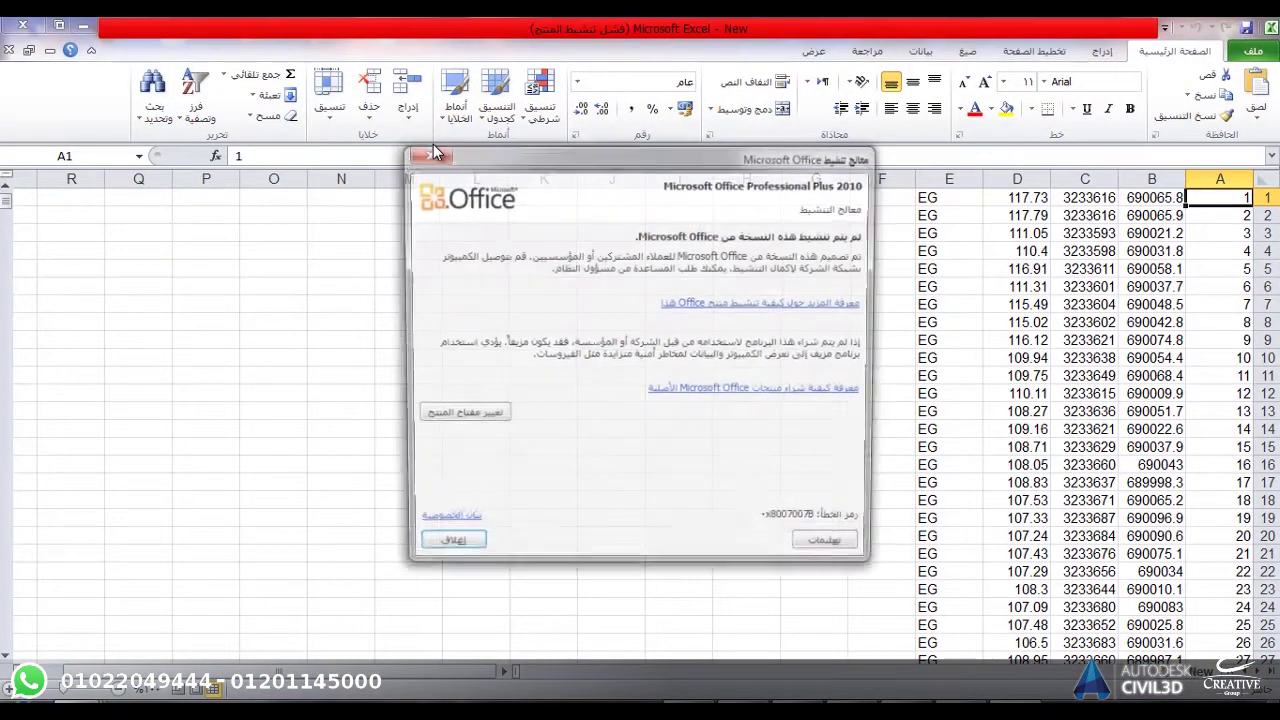
pyautogui.click(426, 152)
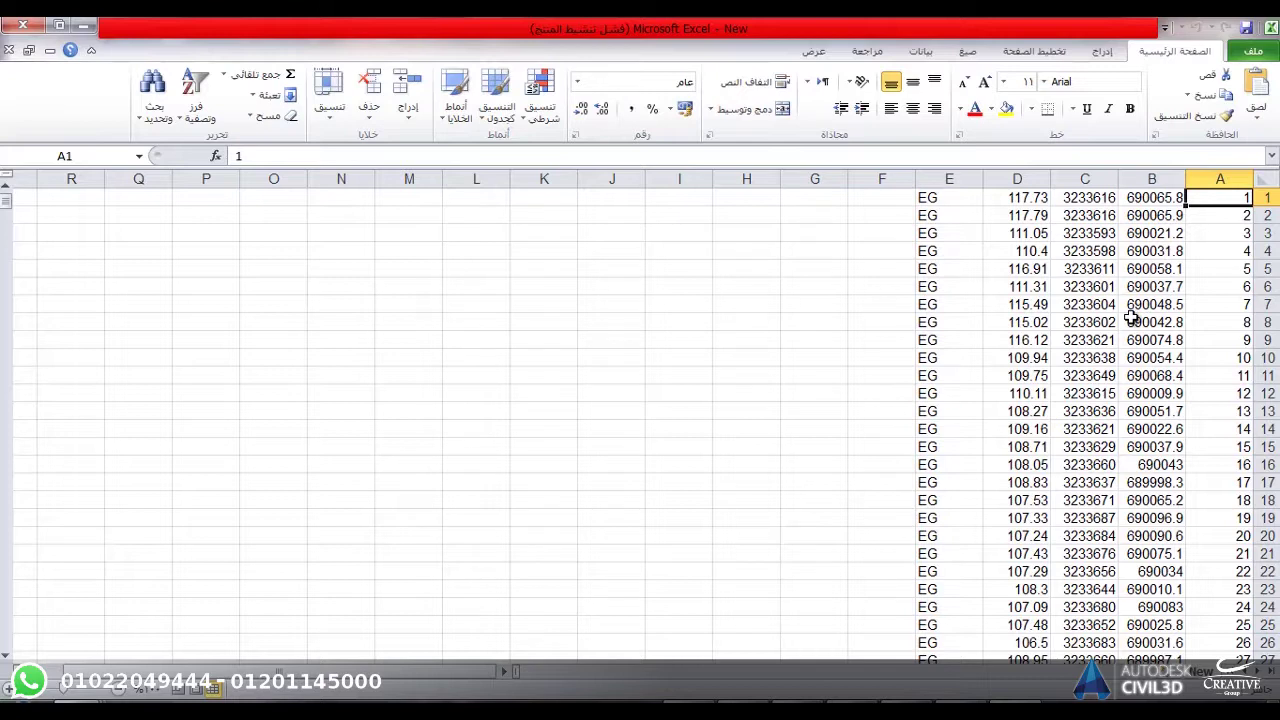
pyautogui.click(24, 24)
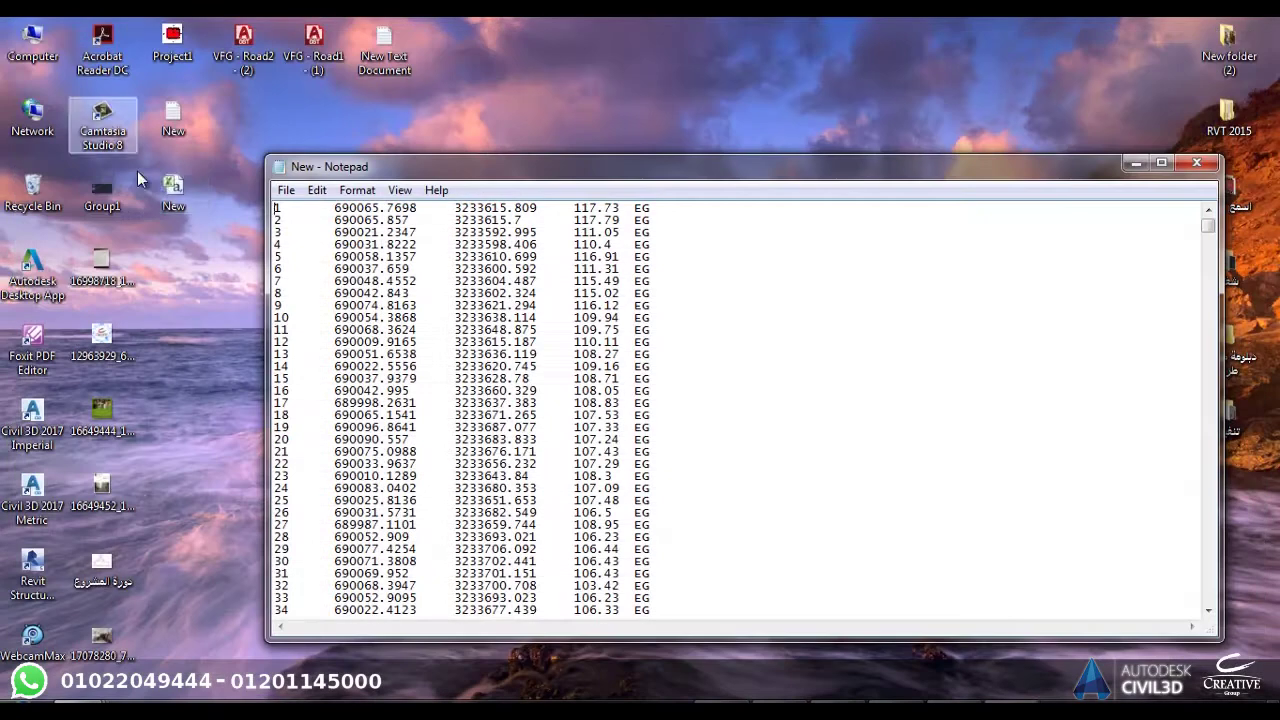
# Step: Open the desktop's New CSV file with Notepad and arrange its window to show the comma-separated points
pyautogui.click(173, 188)
pyautogui.rightClick(175, 189)
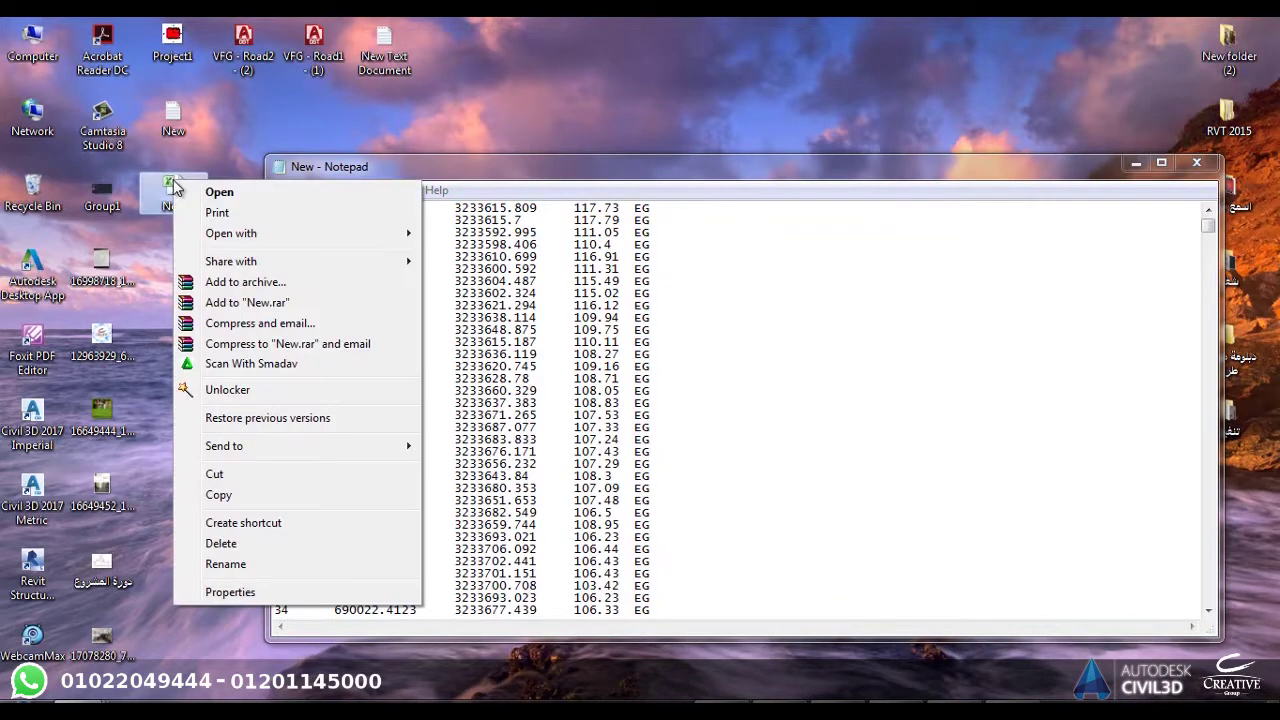
pyautogui.moveTo(268, 240)
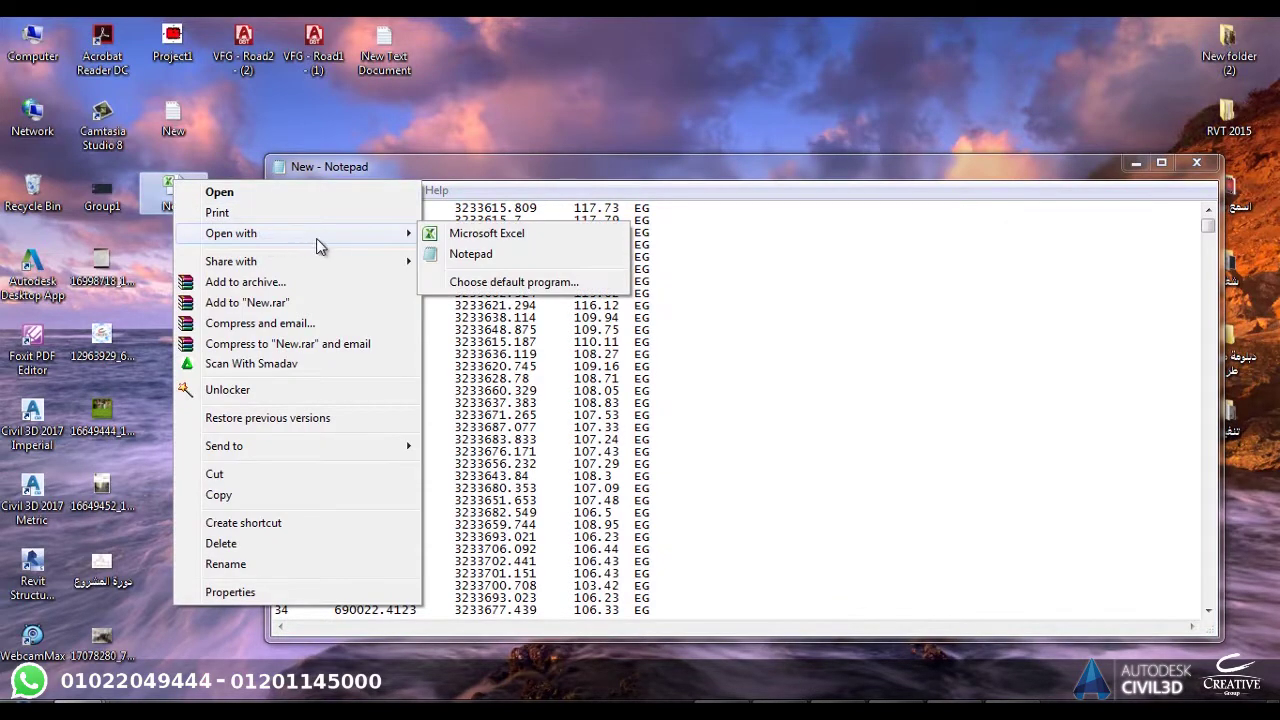
pyautogui.click(471, 256)
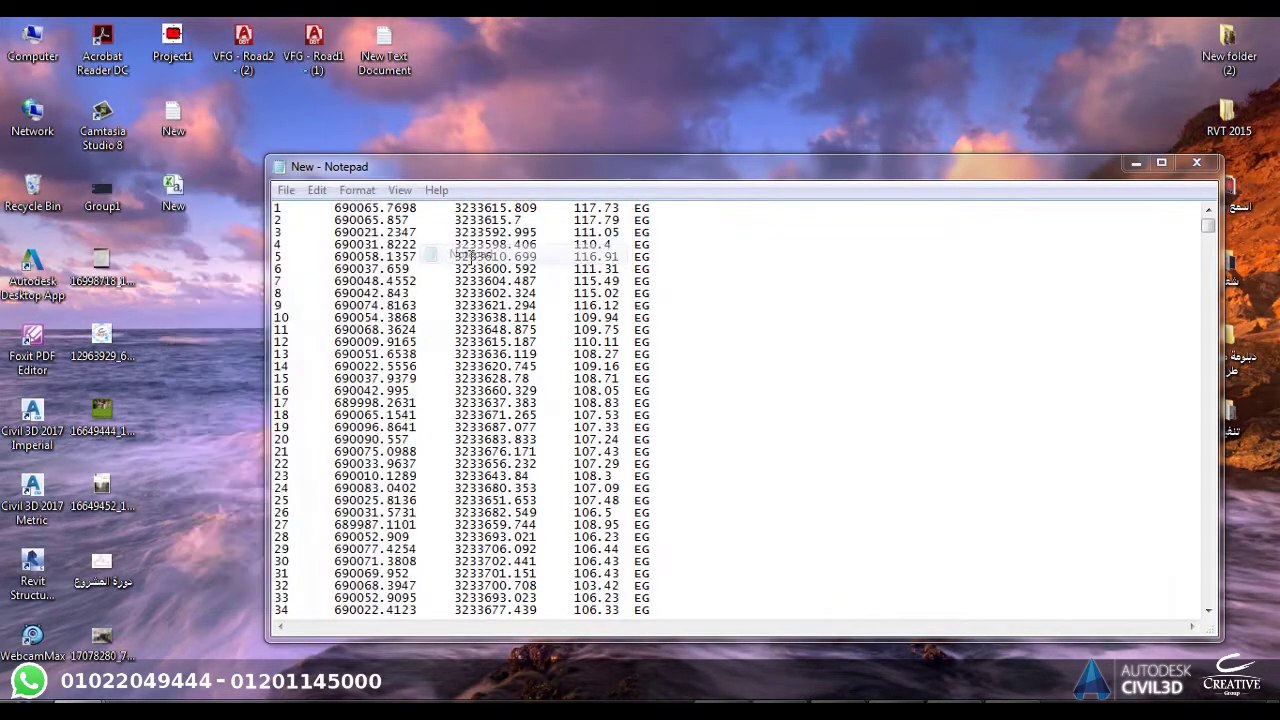
pyautogui.moveTo(502, 298); pyautogui.dragTo(493, 198)
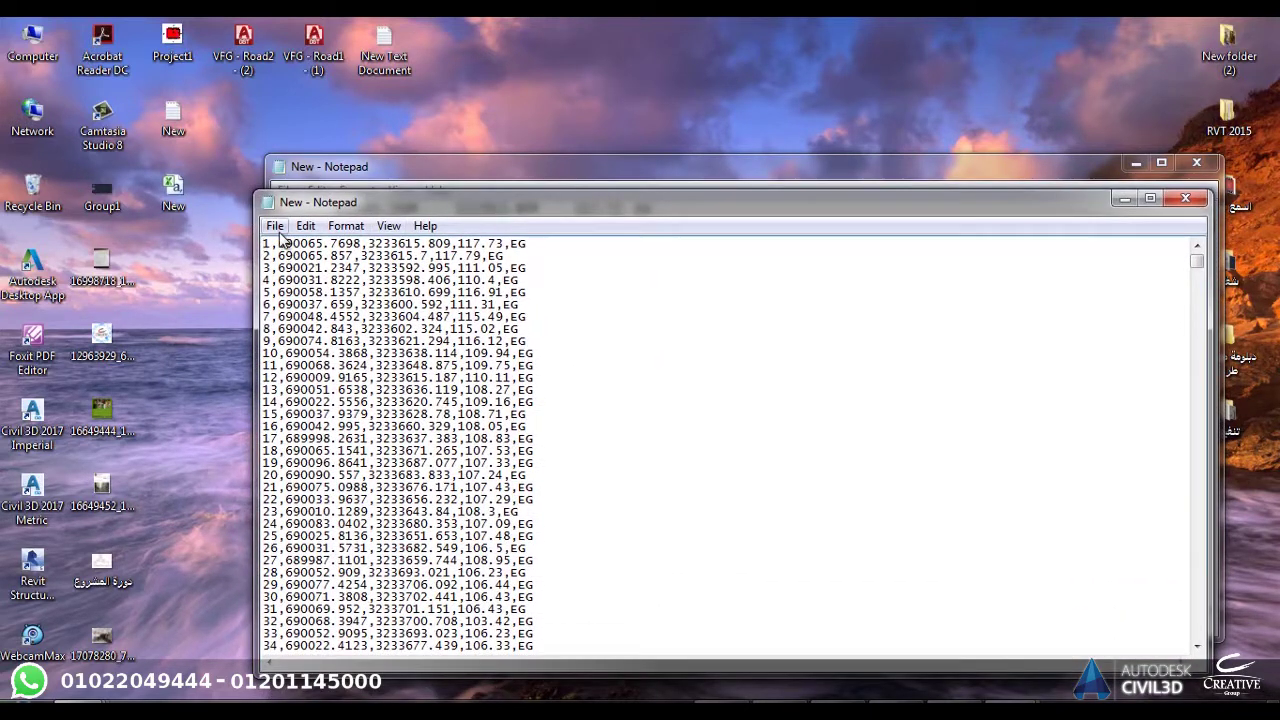
# Step: Save the comma-separated points to the desktop as a text document named New1
pyautogui.click(276, 227)
pyautogui.click(315, 310)
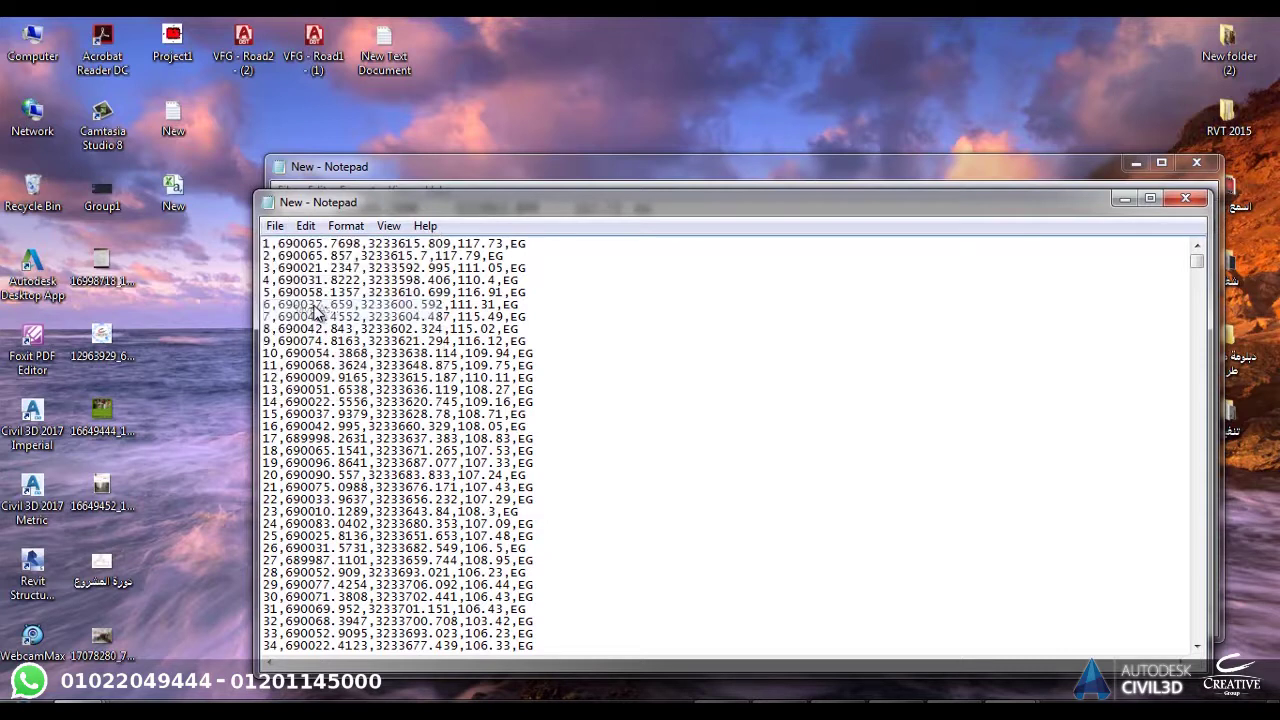
pyautogui.click(486, 572)
pyautogui.write('1')
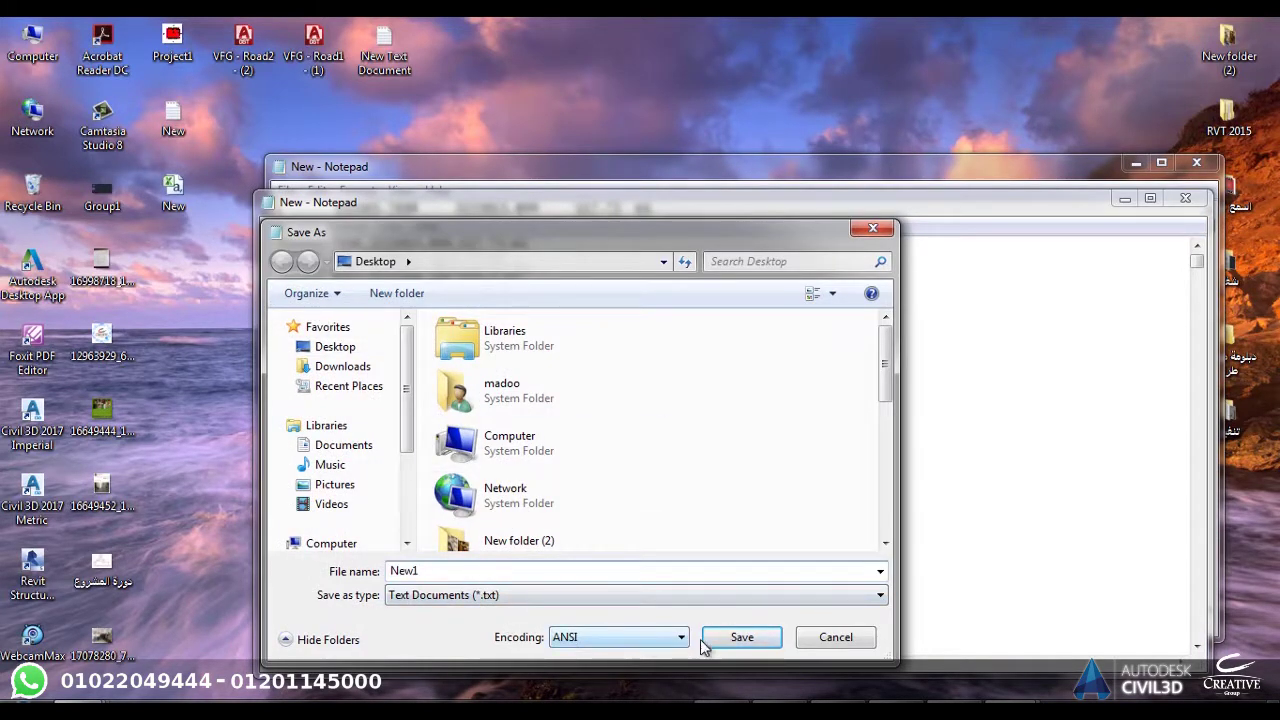
pyautogui.click(745, 637)
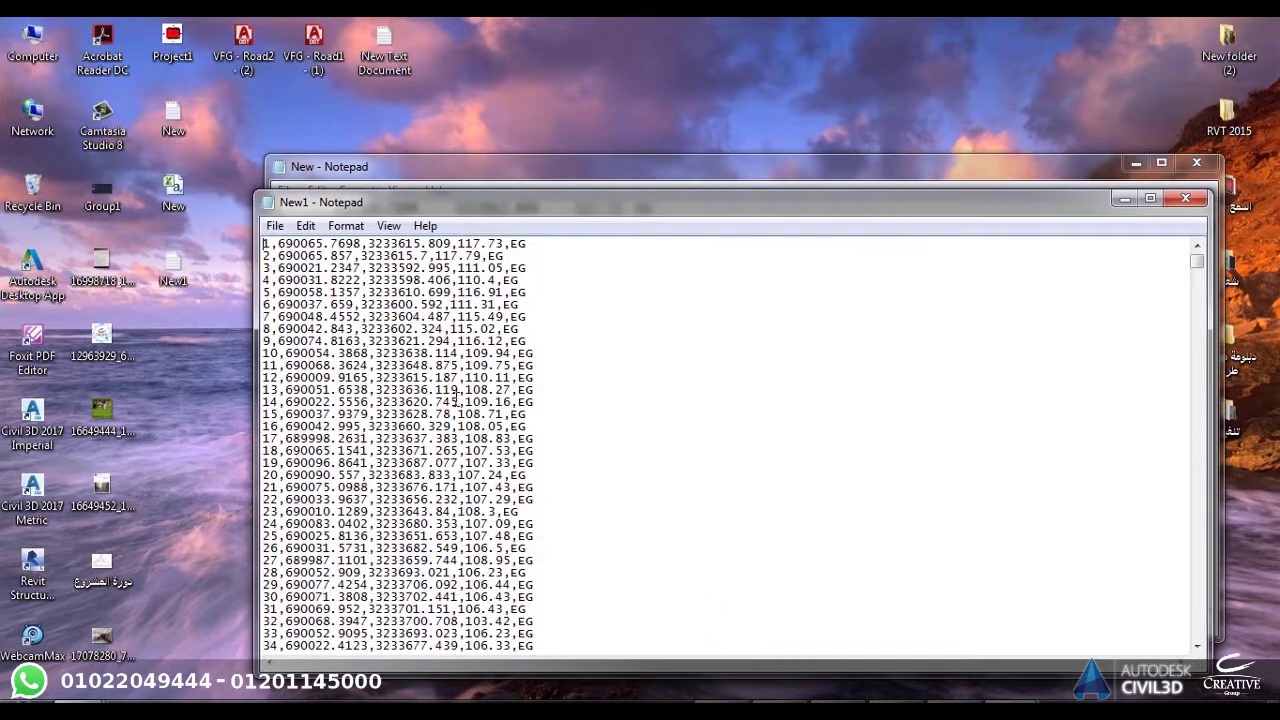
# Step: Minimize both Notepad windows and delete the New CSV file from the desktop
pyautogui.click(1126, 199)
pyautogui.click(1135, 164)
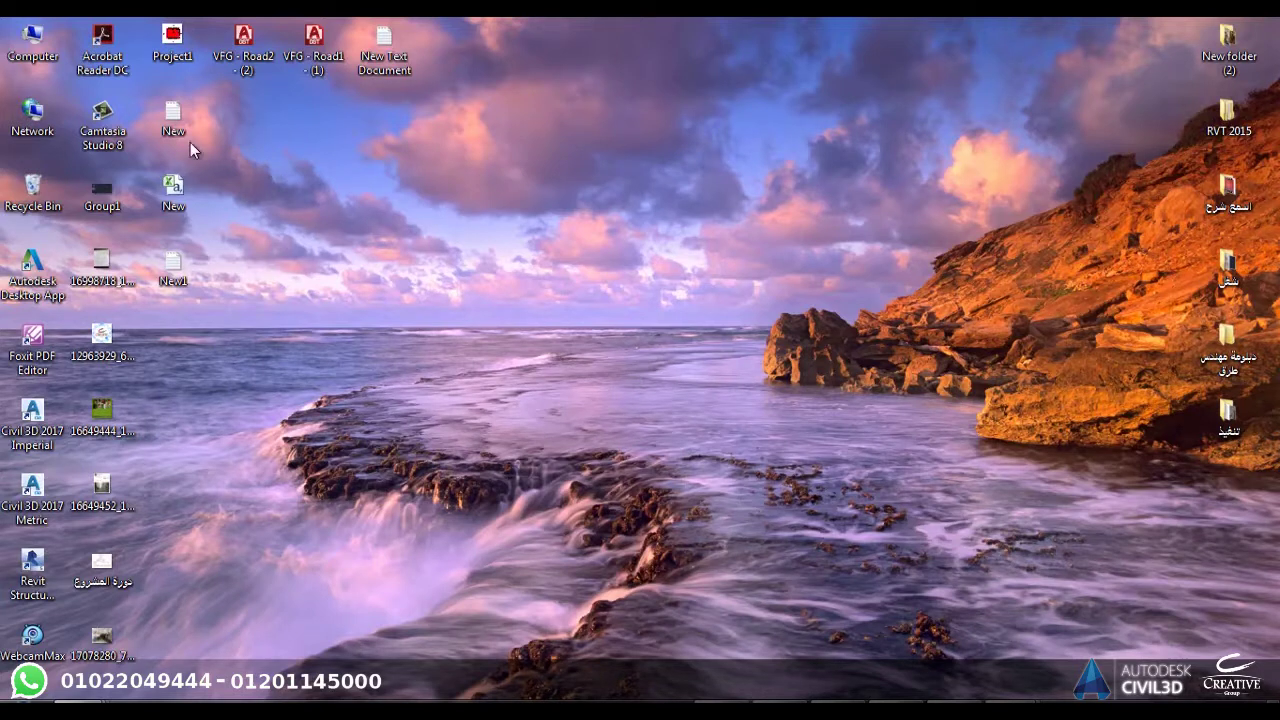
pyautogui.rightClick(166, 205)
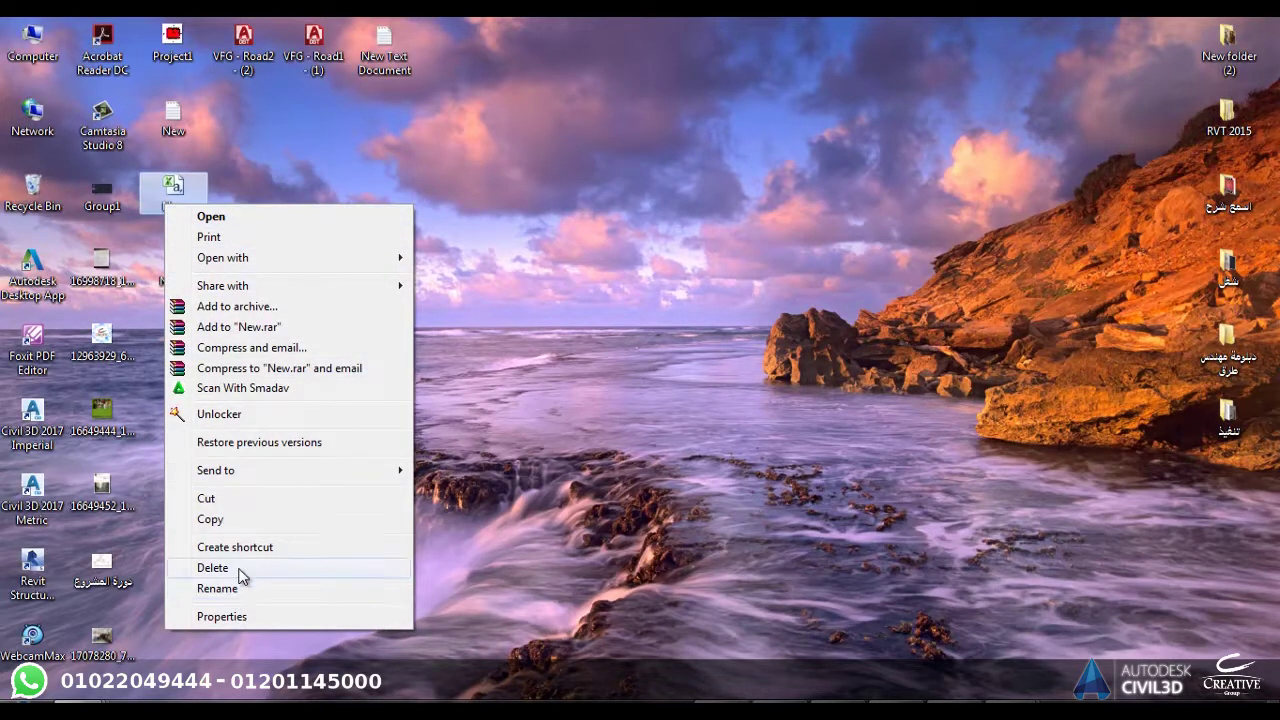
pyautogui.click(238, 568)
pyautogui.click(692, 447)
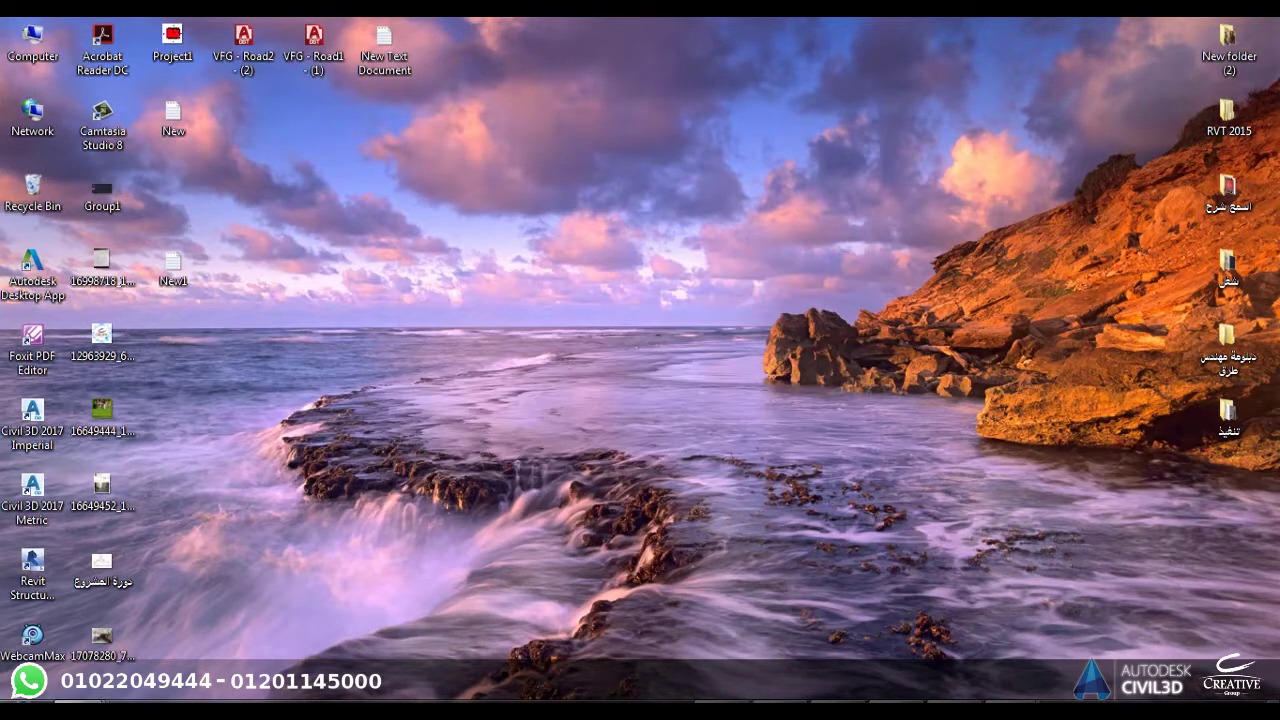
# Step: Restore both Notepad windows and arrange the comma-separated New1 above the tab-delimited New for comparison
pyautogui.moveTo(1020, 702)
pyautogui.click(1060, 630)
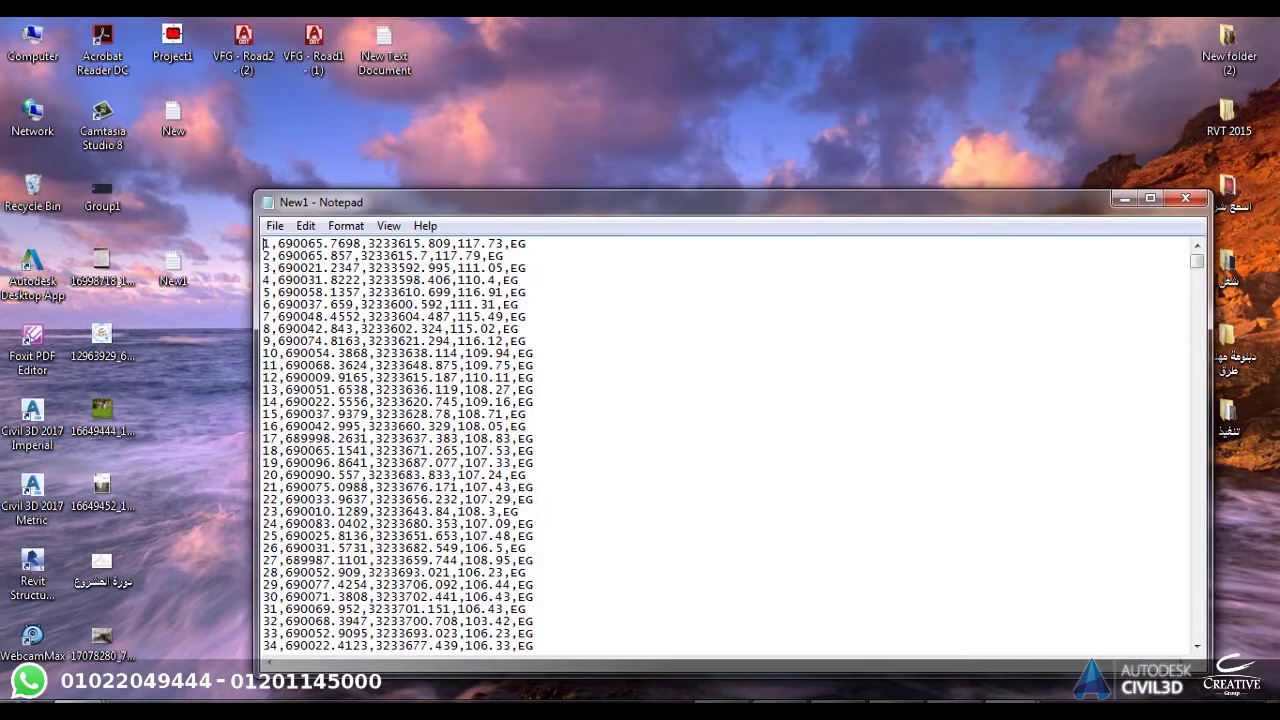
pyautogui.click(965, 630)
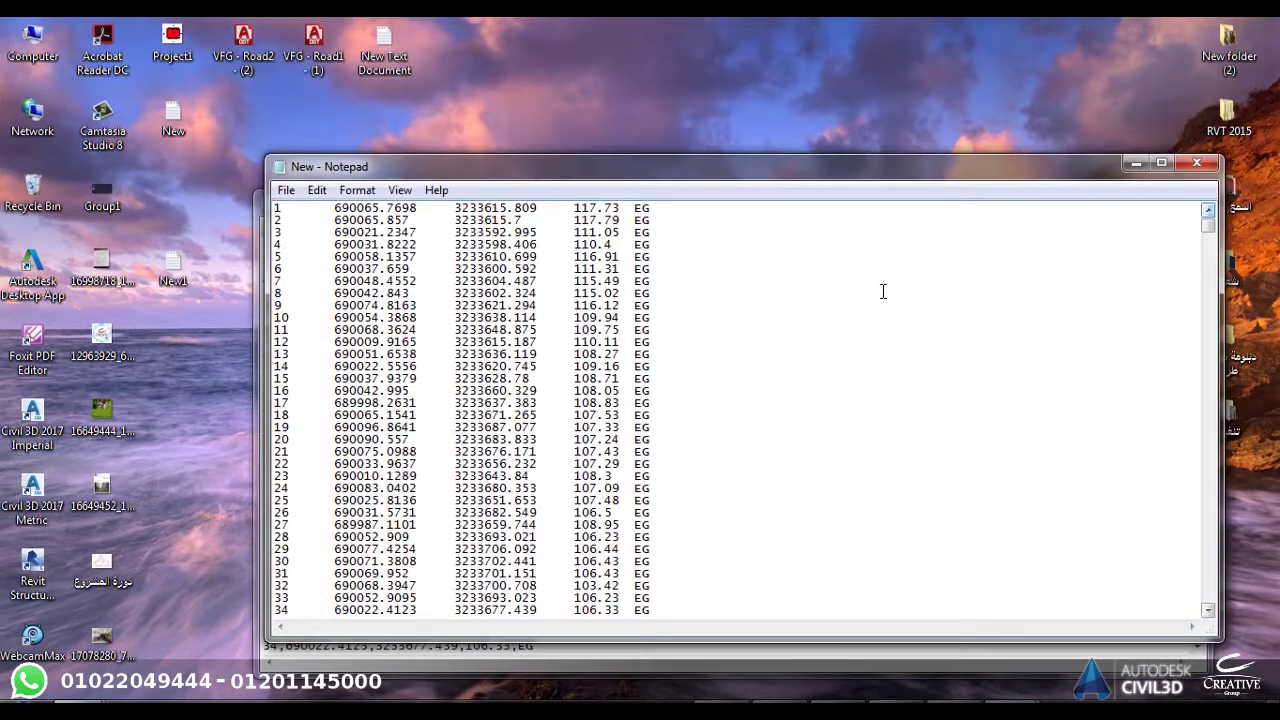
pyautogui.moveTo(846, 181); pyautogui.dragTo(832, 335)
pyautogui.moveTo(796, 210); pyautogui.dragTo(790, 69)
pyautogui.click(806, 584)
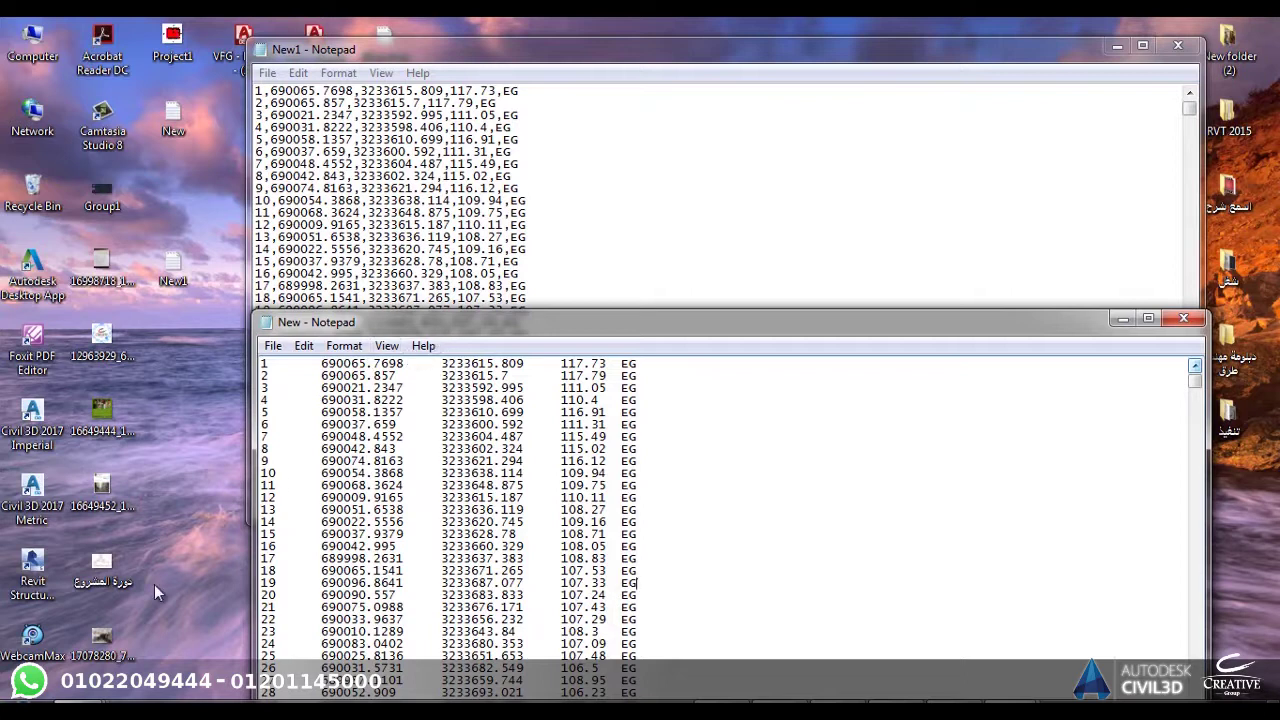
# Step: Open Paint and place a semicolon as bold 72-point text on the blank canvas
pyautogui.click(22, 700)
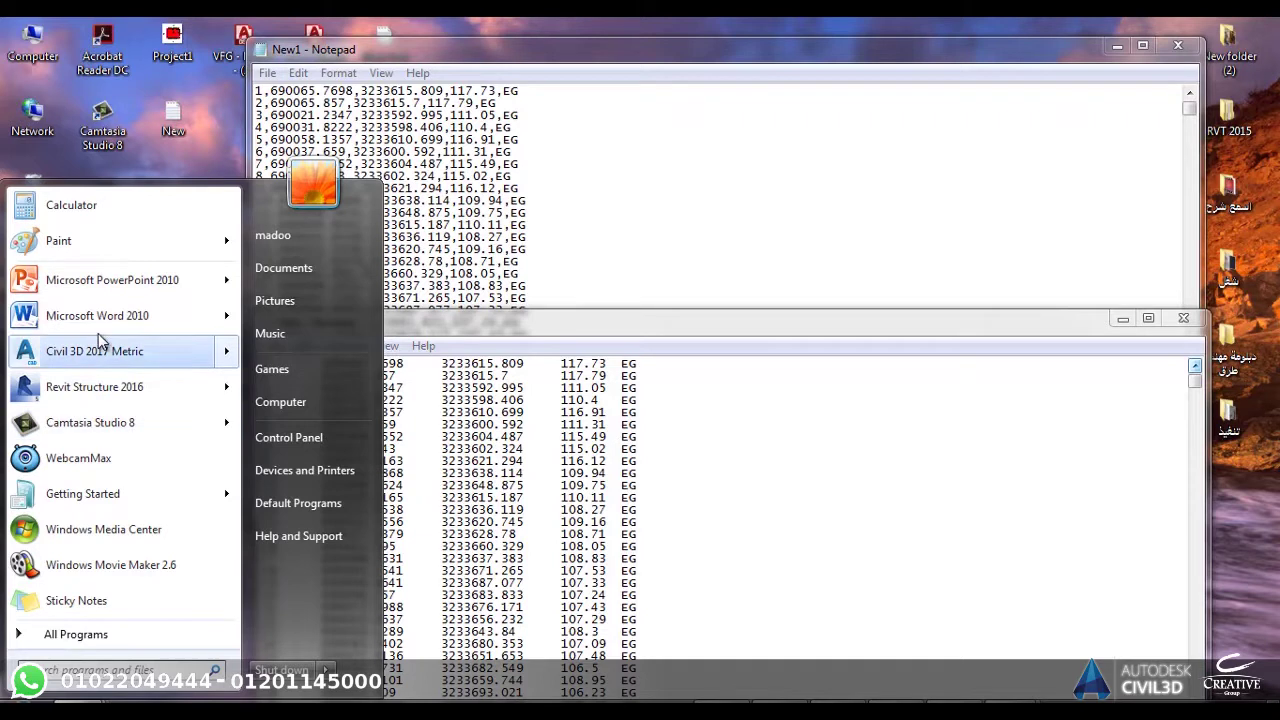
pyautogui.press('Escape')
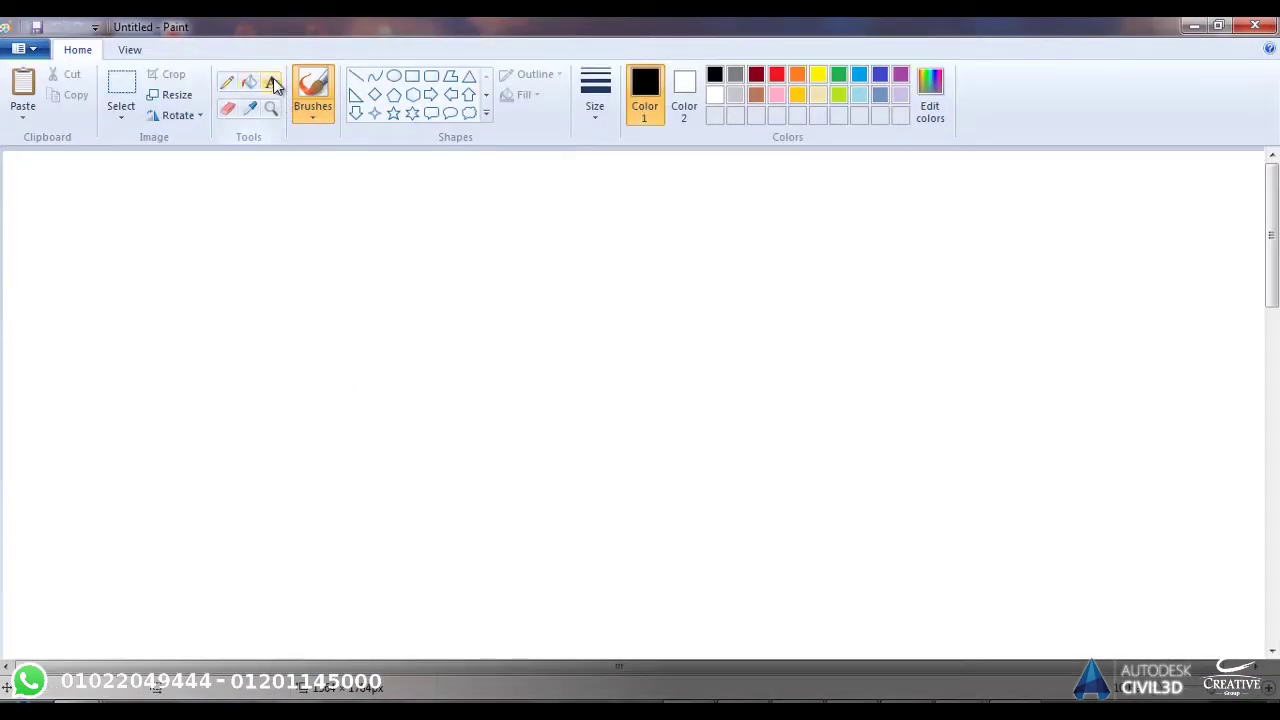
pyautogui.click(271, 82)
pyautogui.click(196, 306)
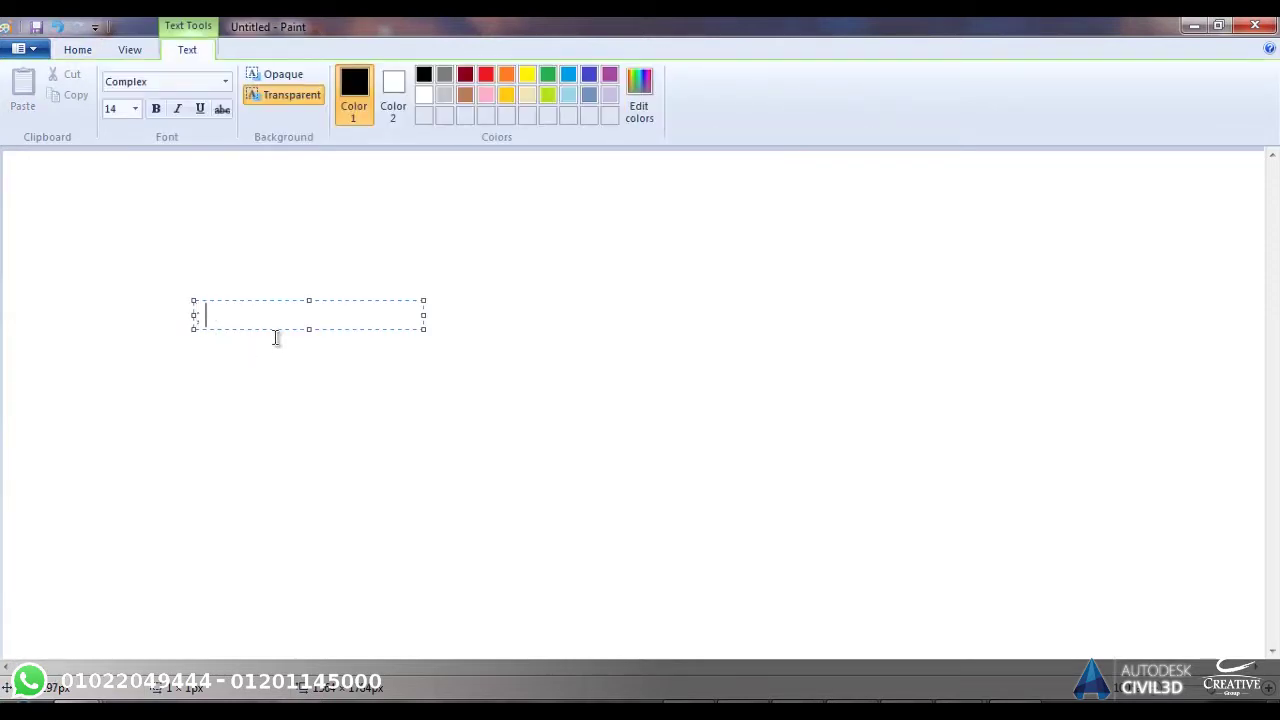
pyautogui.hotkey('ctrl', 'a')
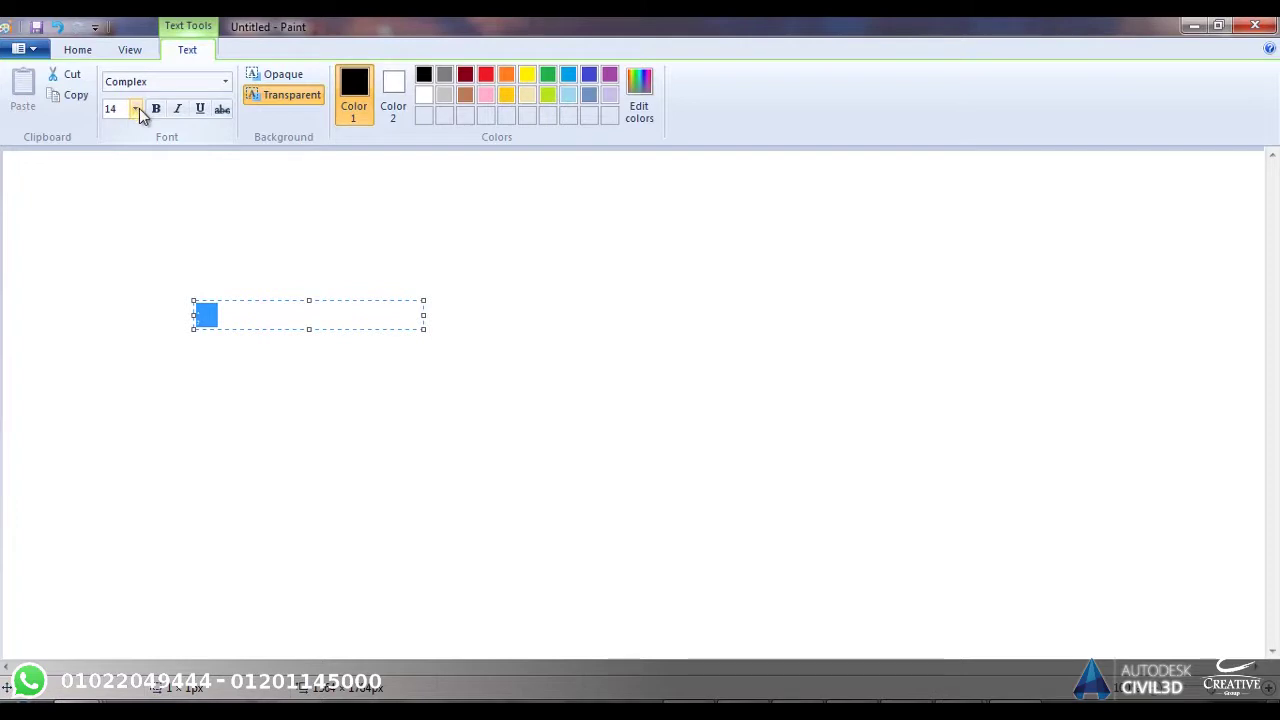
pyautogui.click(137, 109)
pyautogui.click(120, 368)
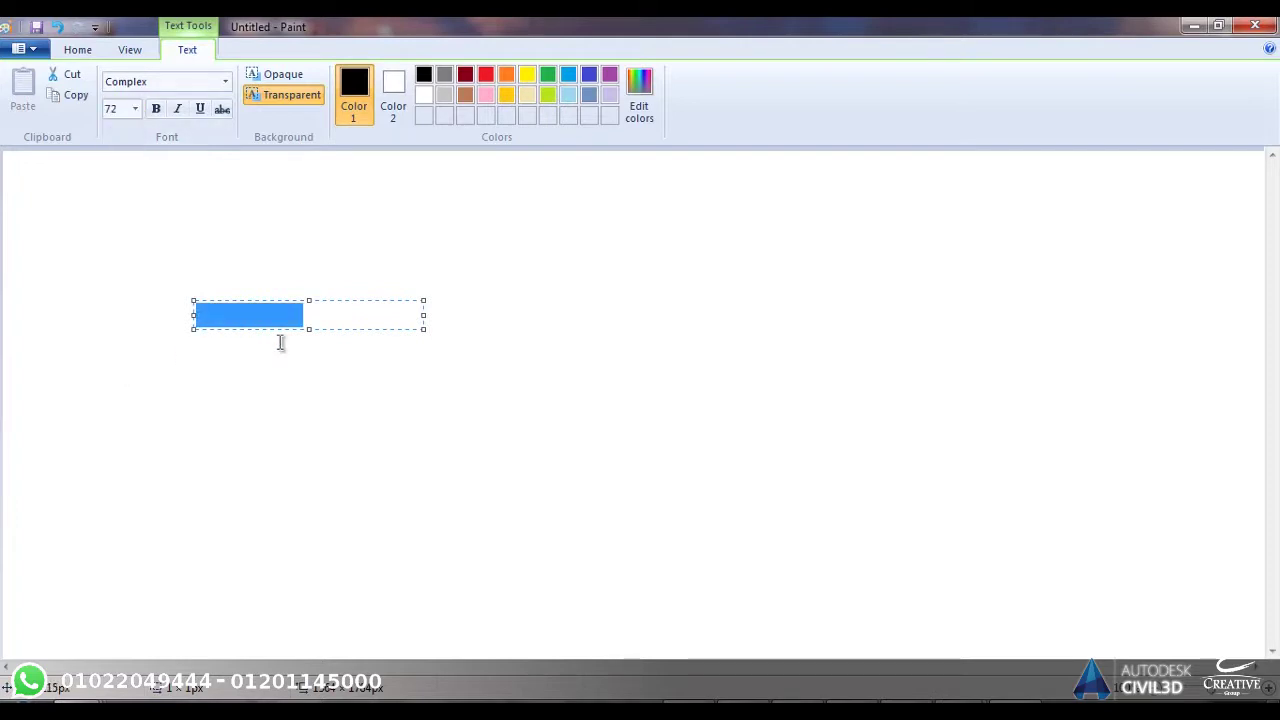
pyautogui.moveTo(192, 330); pyautogui.dragTo(72, 448)
pyautogui.click(156, 109)
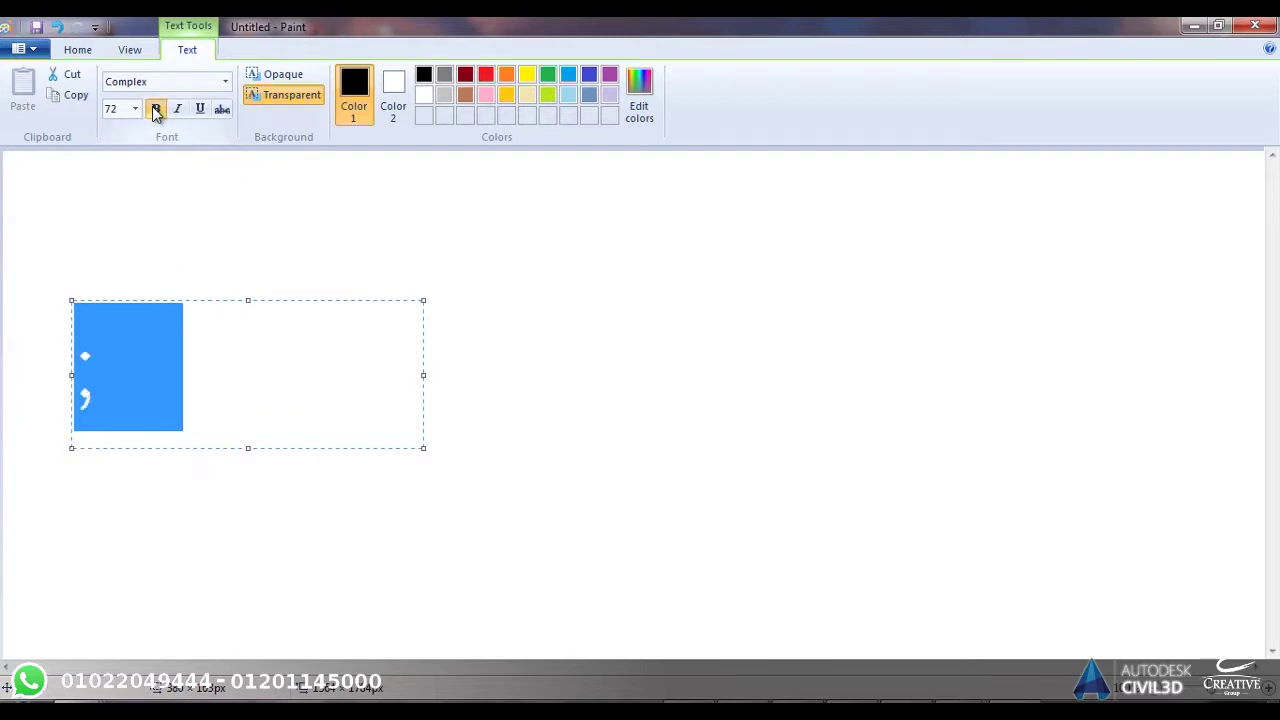
pyautogui.click(228, 268)
# Step: Add a comma as a second text item to the right of the semicolon, correcting the keyboard language
pyautogui.click(196, 375)
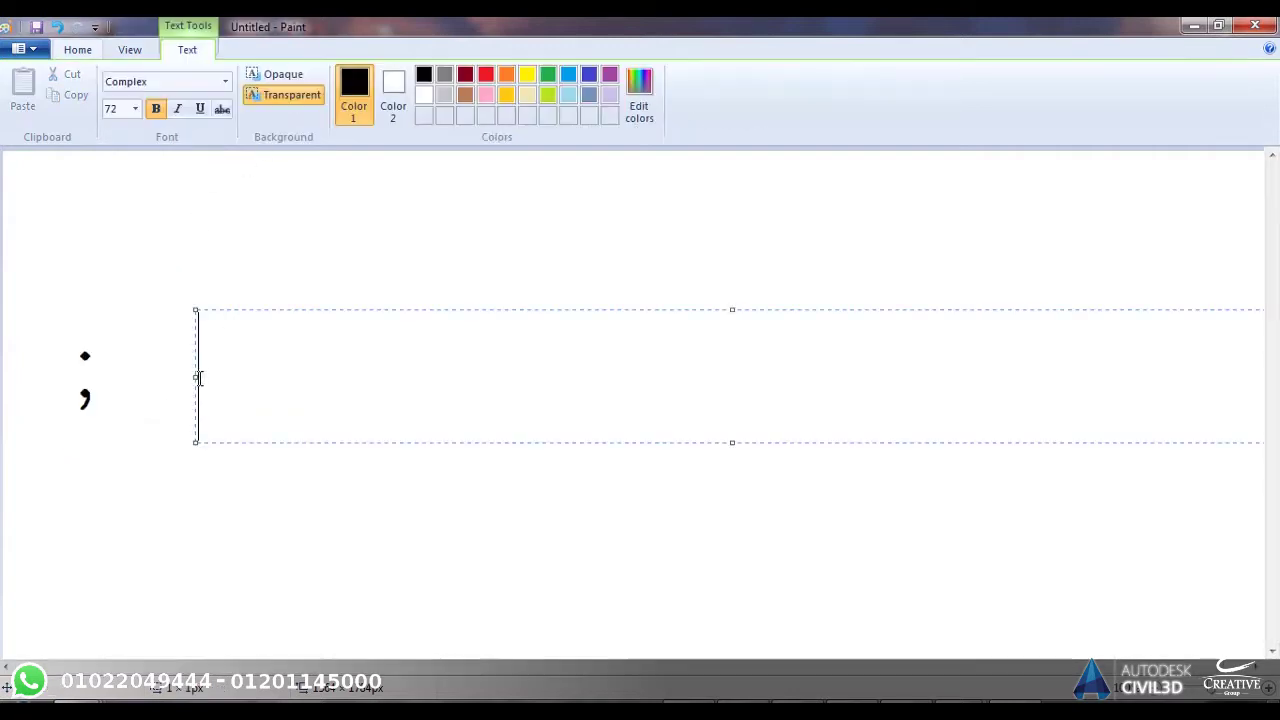
pyautogui.write('<')
pyautogui.press('BackSpace')
pyautogui.write('و')
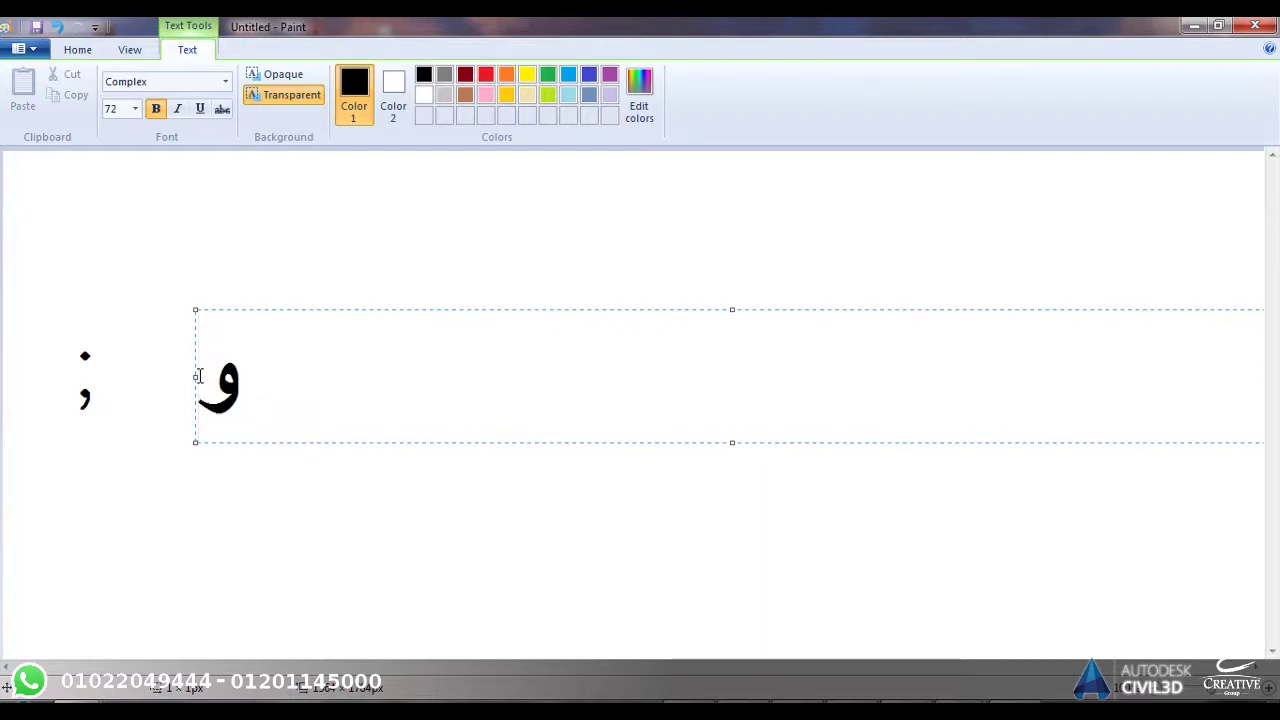
pyautogui.press('BackSpace')
pyautogui.press('alt')
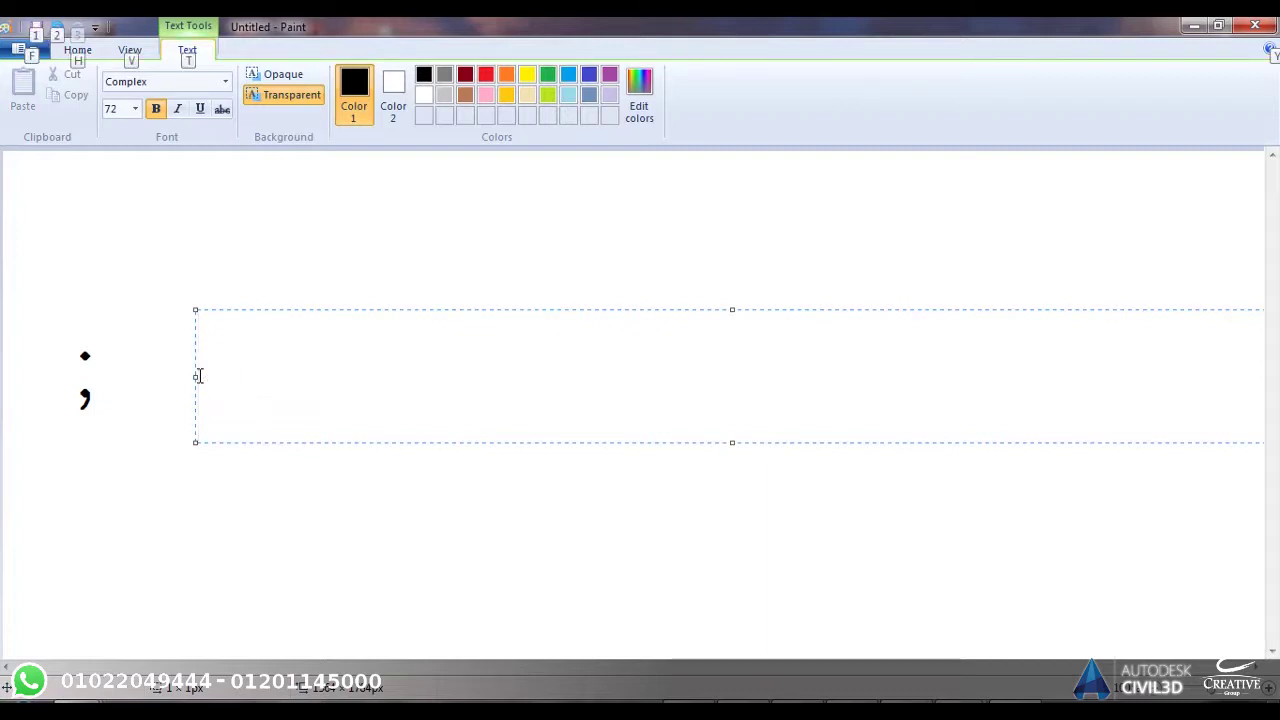
pyautogui.press('alt')
pyautogui.write('و')
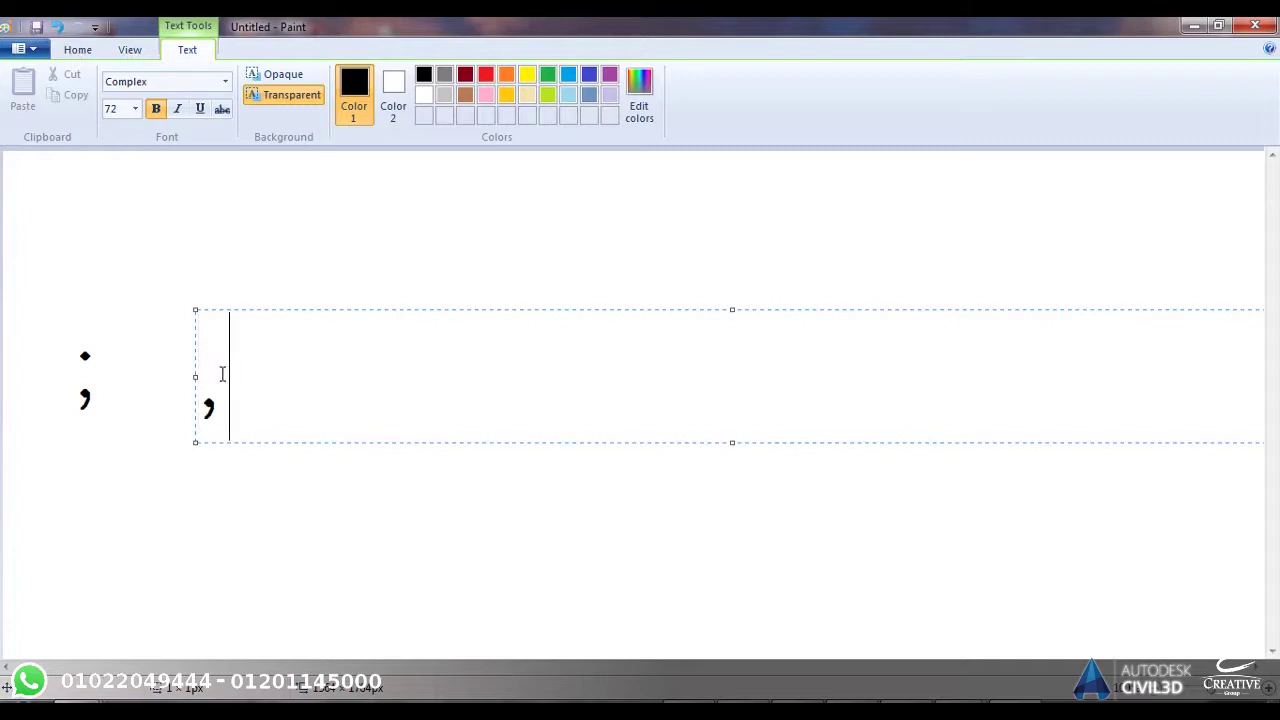
pyautogui.click(81, 357)
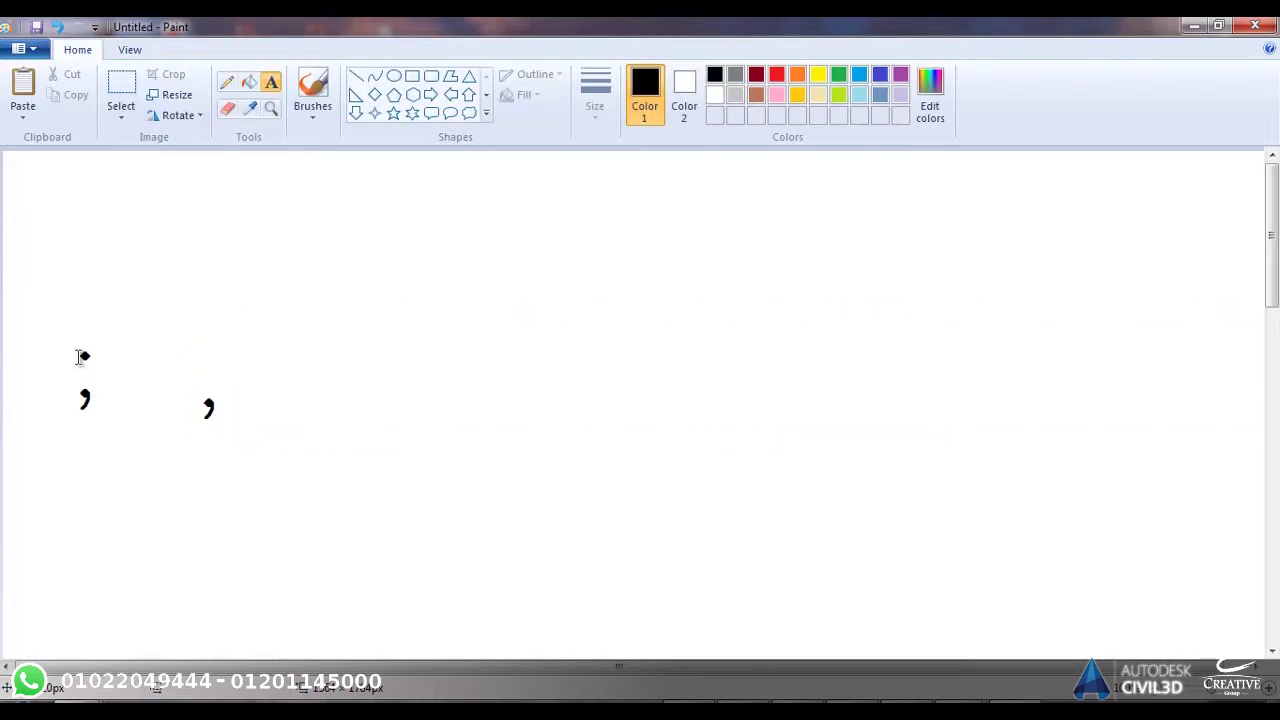
# Step: Draw black ellipses around the comma and around the semicolon
pyautogui.click(393, 76)
pyautogui.moveTo(168, 374); pyautogui.dragTo(286, 481)
pyautogui.moveTo(119, 300); pyautogui.dragTo(47, 473)
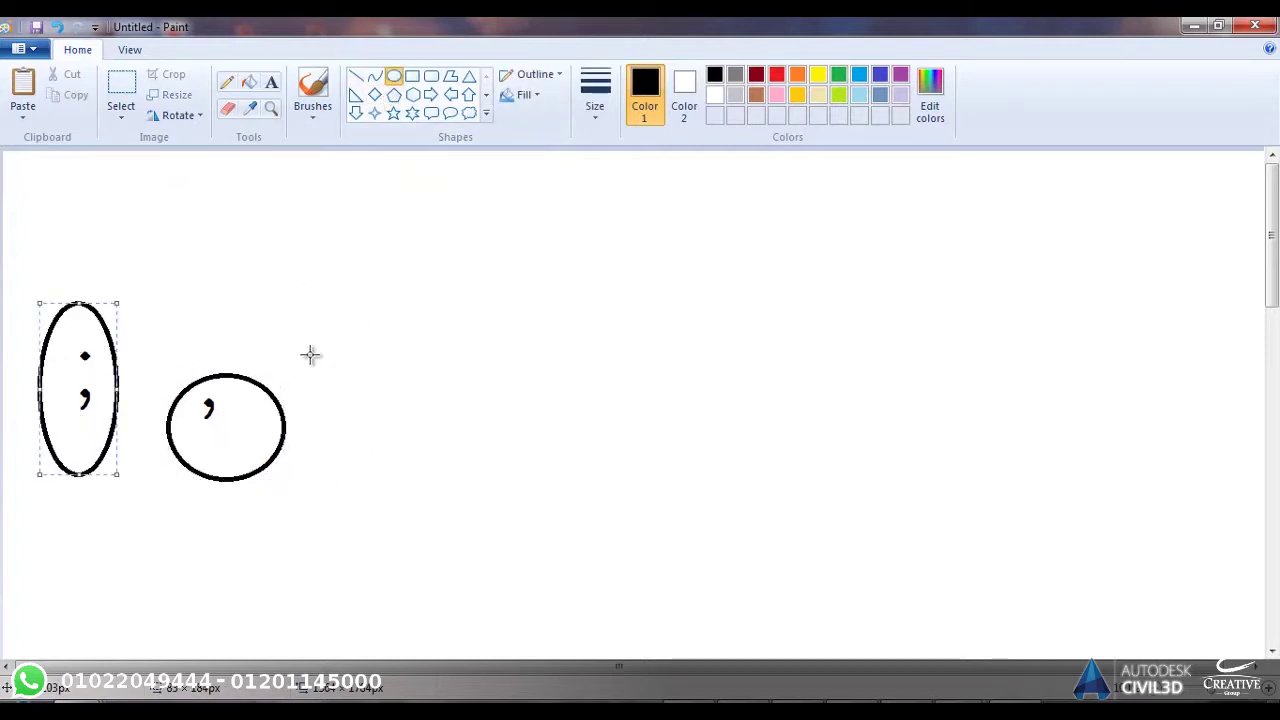
pyautogui.click(57, 502)
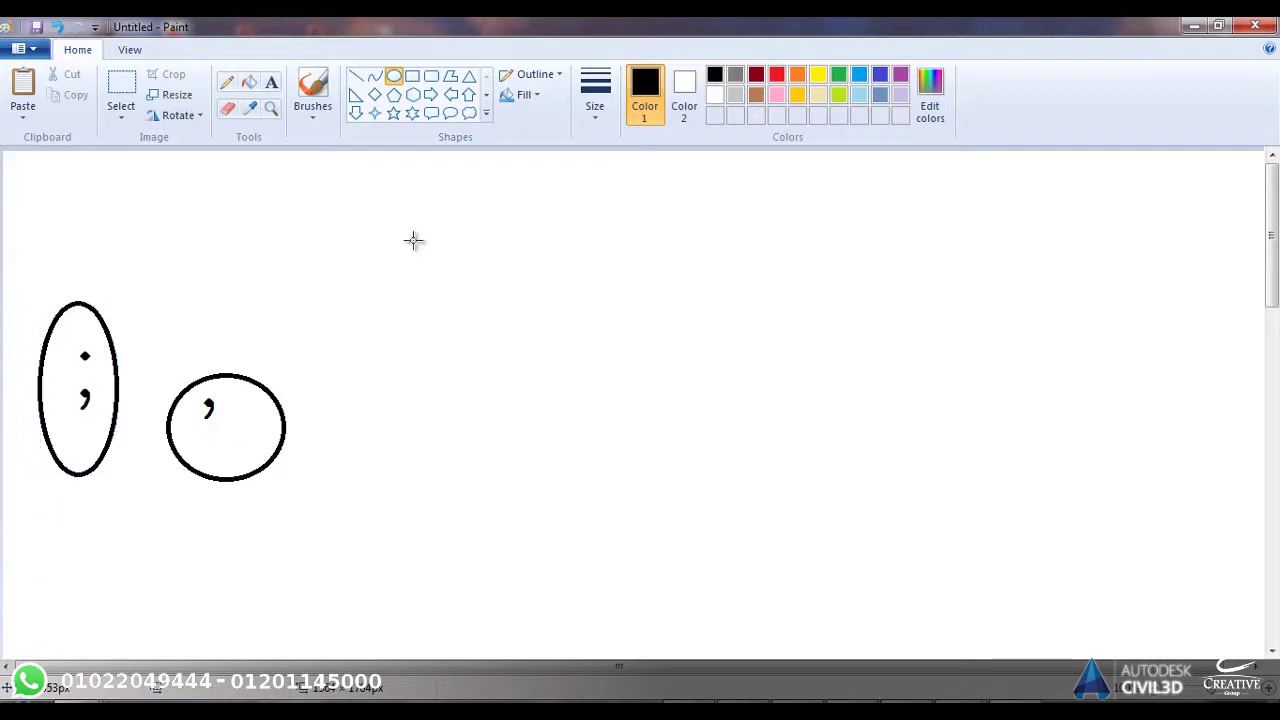
# Step: Cross out the semicolon with red lines, draw a red check mark below the comma, and minimize Paint
pyautogui.click(778, 80)
pyautogui.moveTo(147, 302)
pyautogui.mouseDown()
pyautogui.moveTo(29, 486)
pyautogui.moveTo(98, 419)
pyautogui.mouseUp()
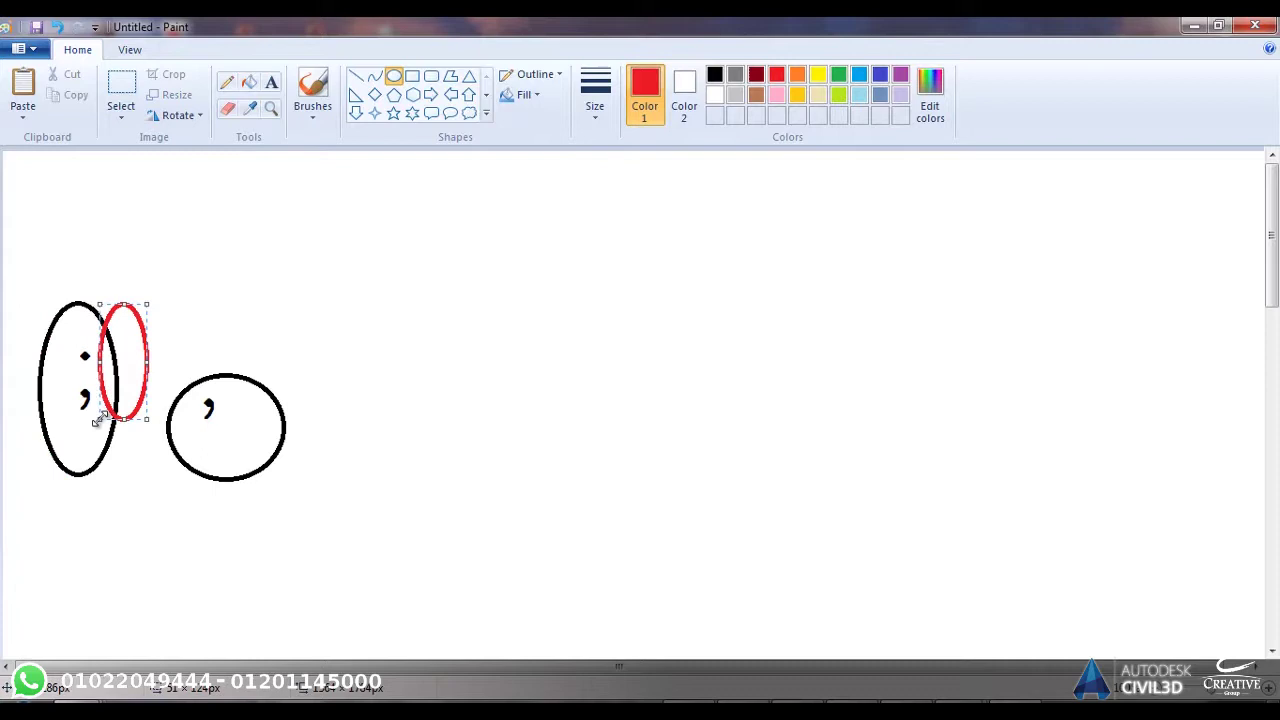
pyautogui.hotkey('ctrl', 'z')
pyautogui.click(355, 76)
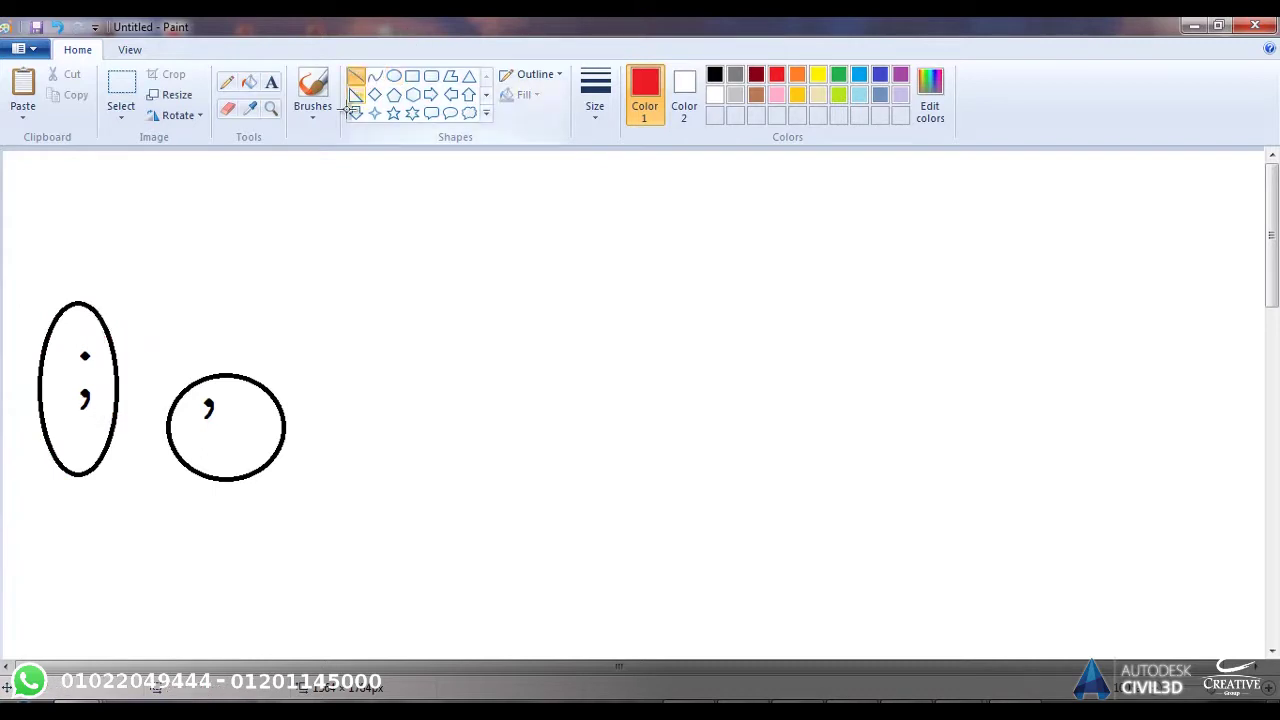
pyautogui.moveTo(181, 328); pyautogui.dragTo(12, 474)
pyautogui.moveTo(6, 329); pyautogui.dragTo(138, 510)
pyautogui.moveTo(216, 503)
pyautogui.mouseDown()
pyautogui.moveTo(243, 562)
pyautogui.moveTo(632, 246)
pyautogui.mouseUp()
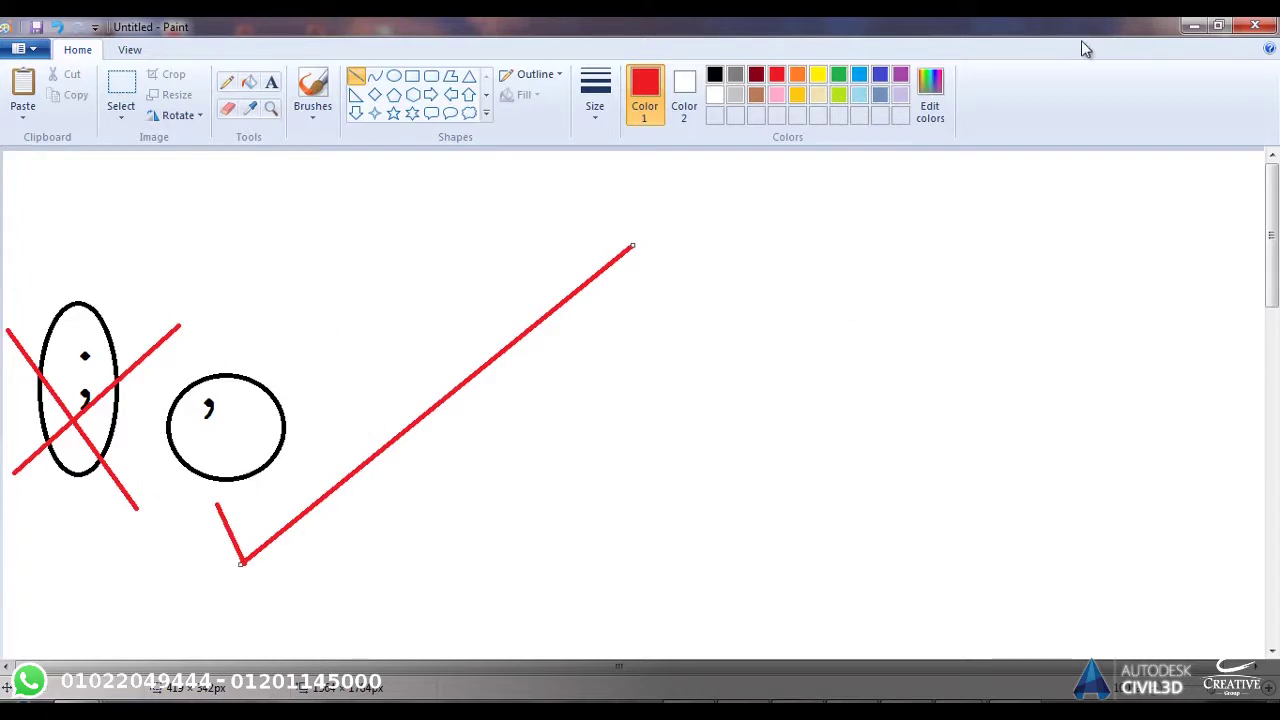
pyautogui.click(1194, 26)
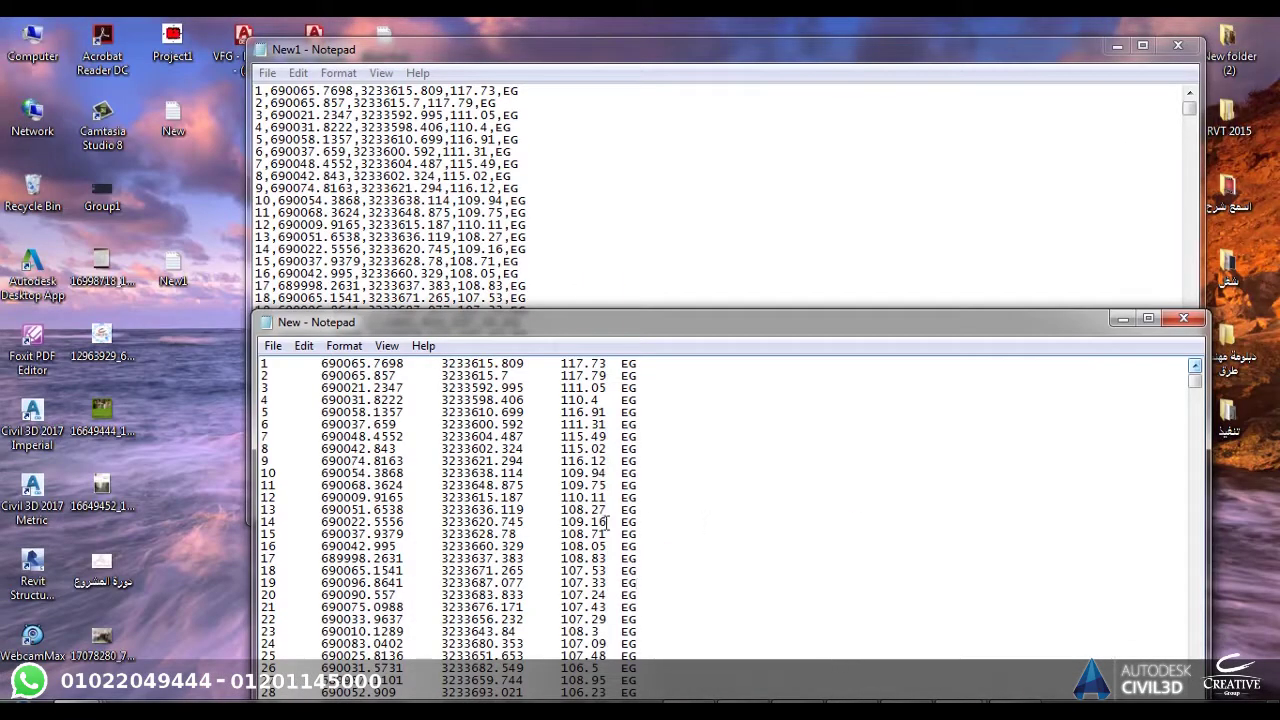
# Step: Bring New1 to the front and open the additional format settings of Region and Language in Control Panel
pyautogui.click(362, 236)
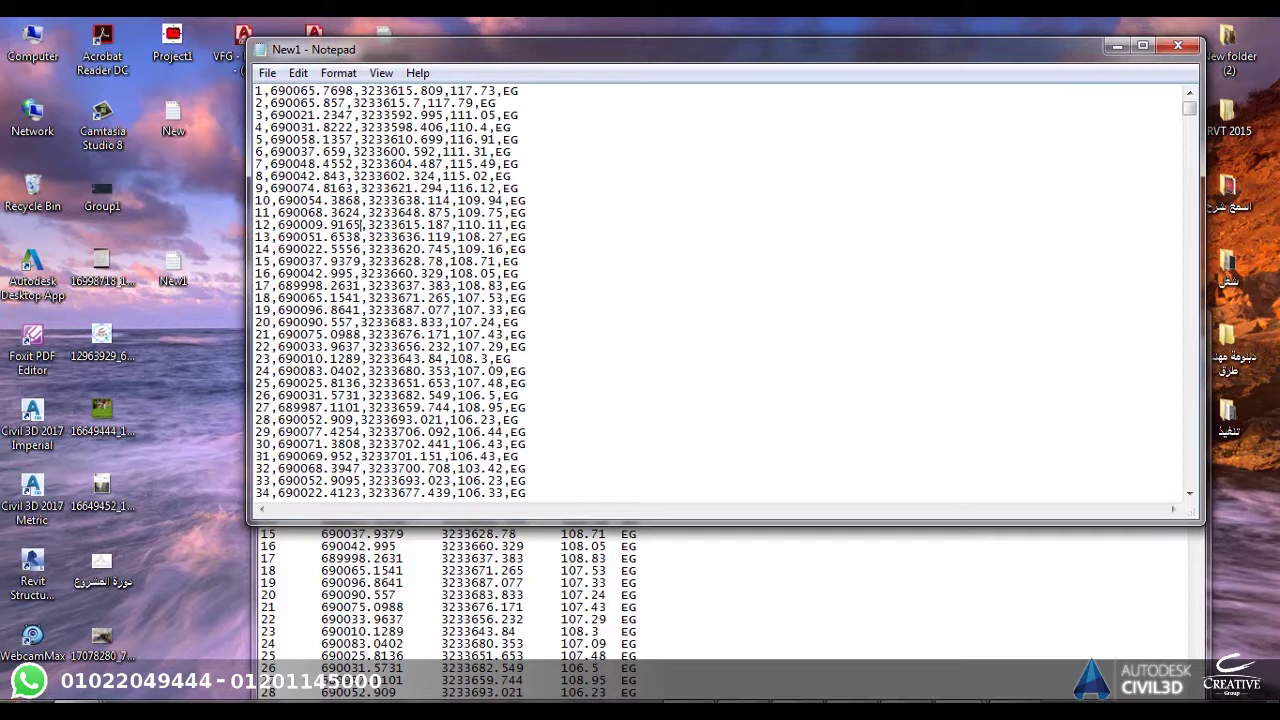
pyautogui.press('super')
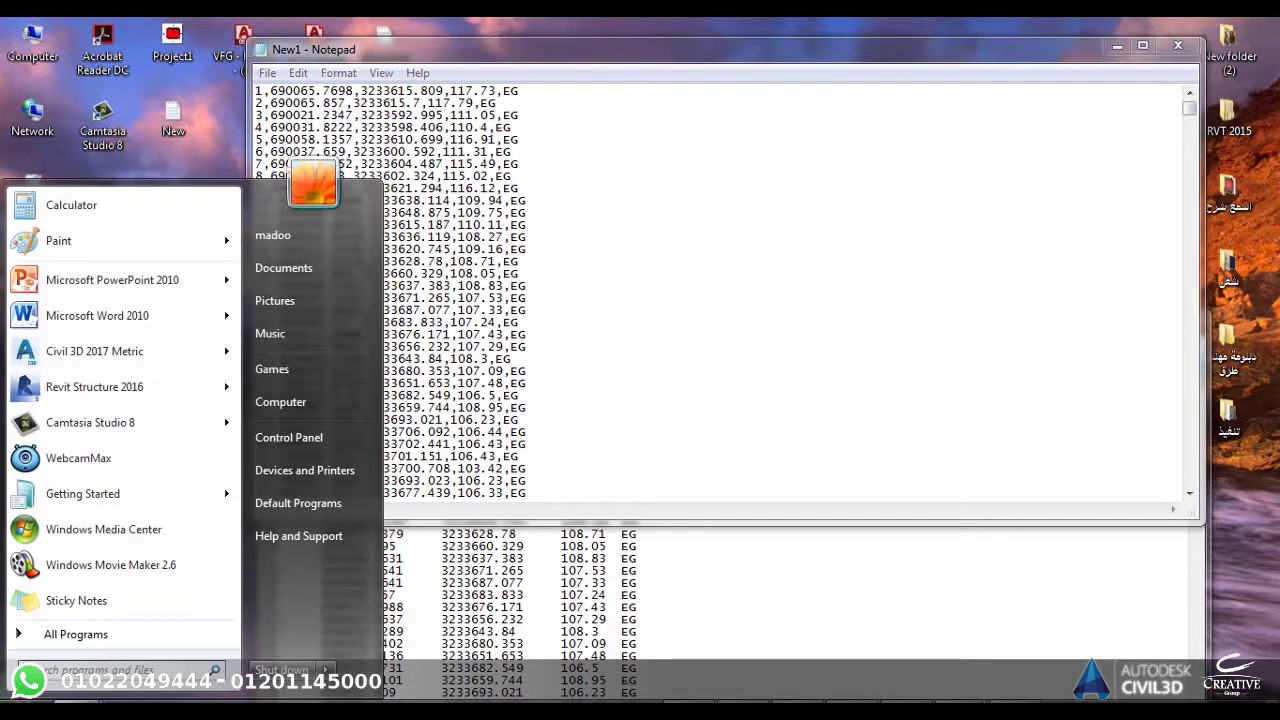
pyautogui.click(282, 439)
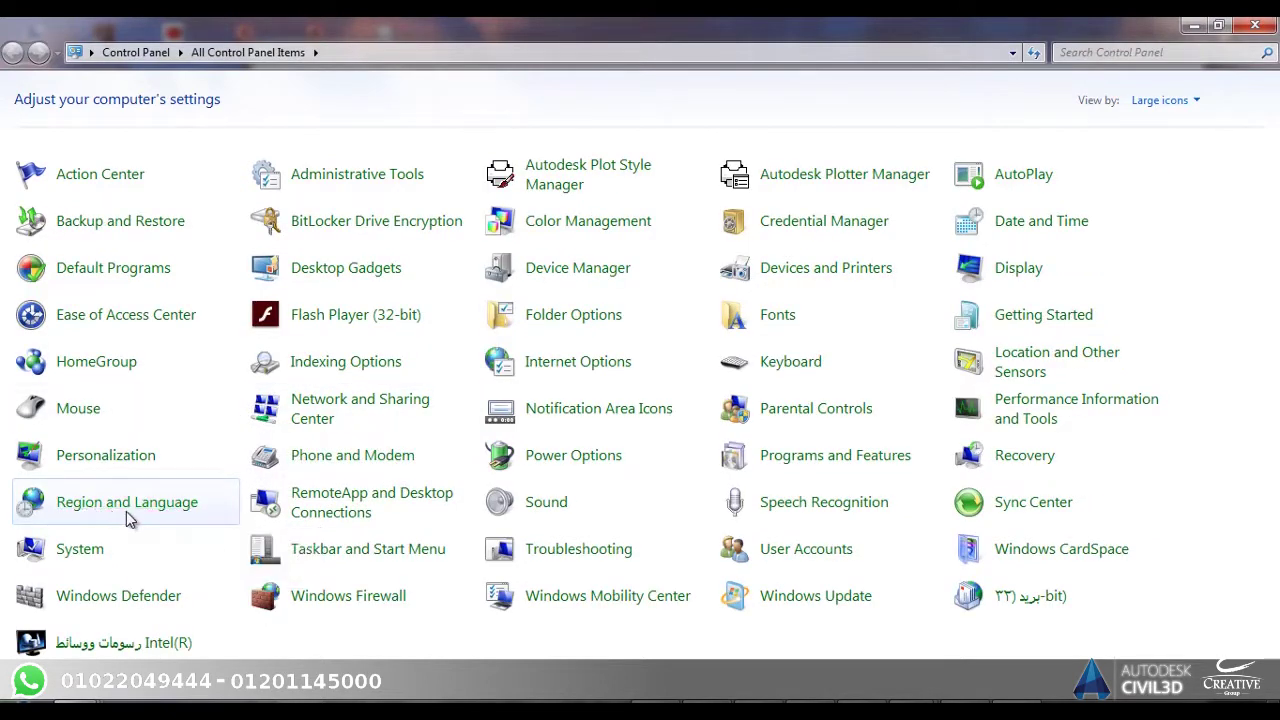
pyautogui.click(128, 505)
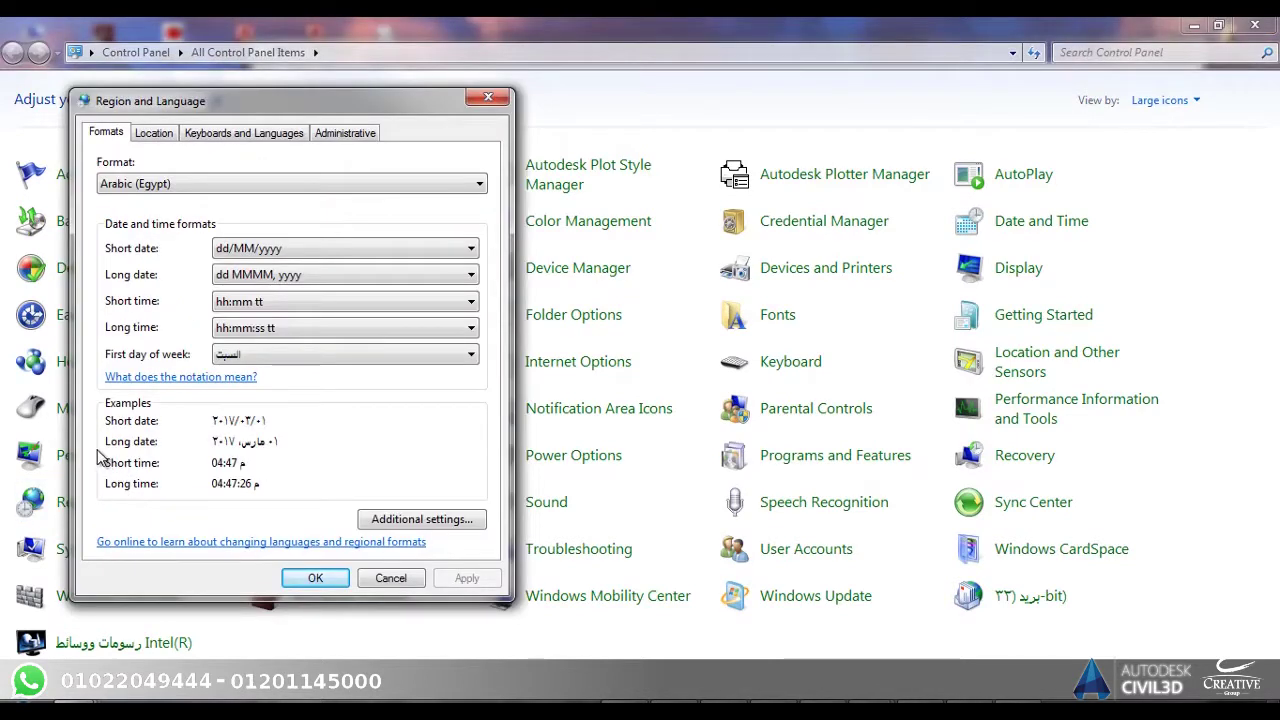
pyautogui.click(389, 522)
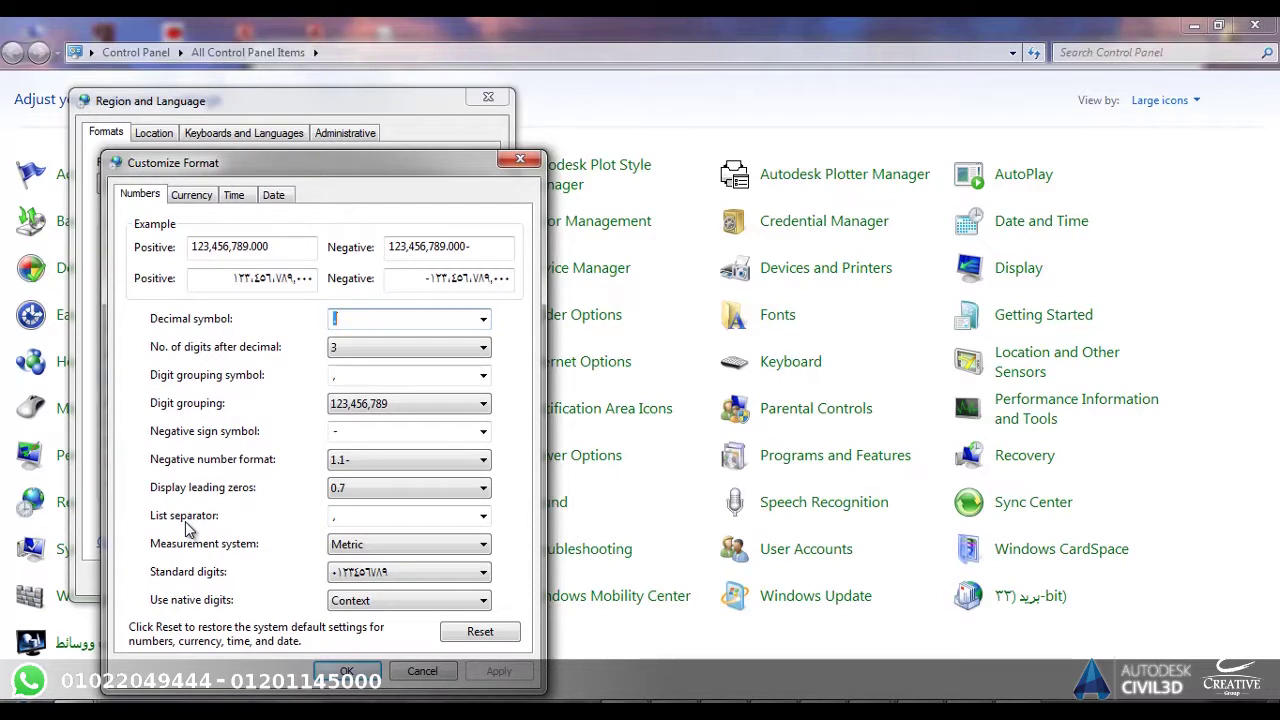
# Step: Check the available list separators, keep the comma, and close Customize Format, Control Panel and Region and Language
pyautogui.click(484, 518)
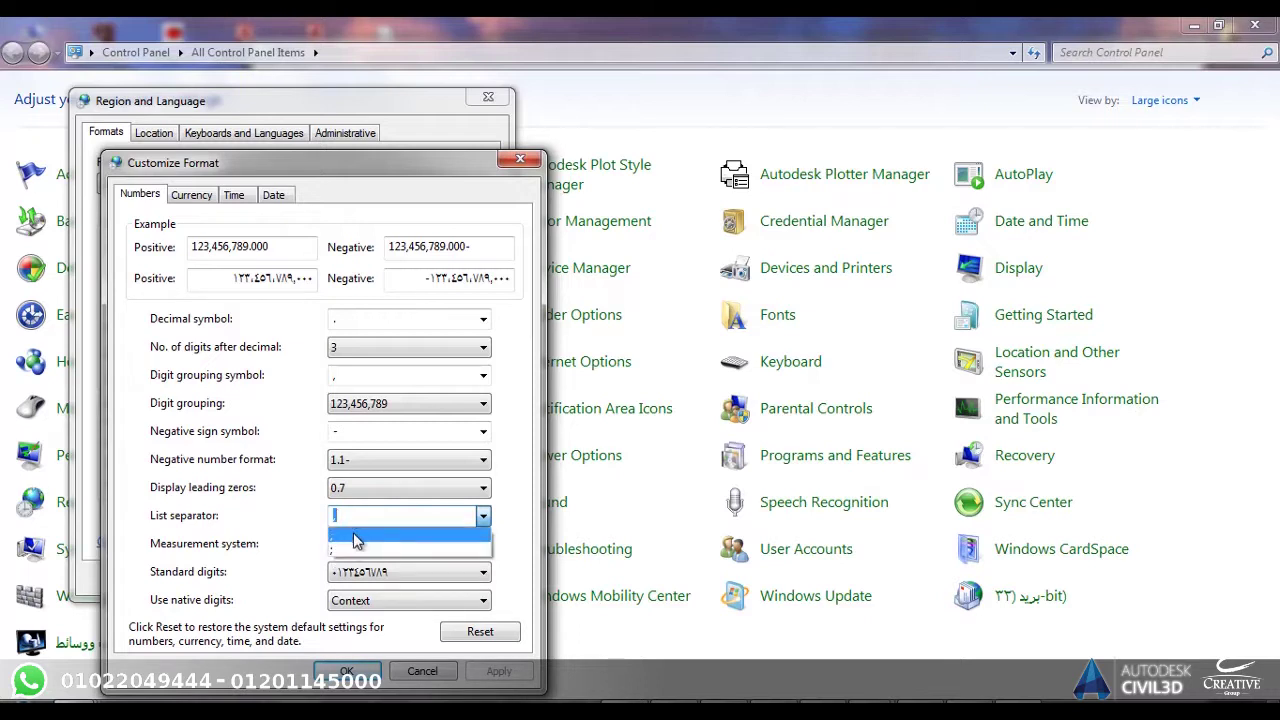
pyautogui.click(316, 558)
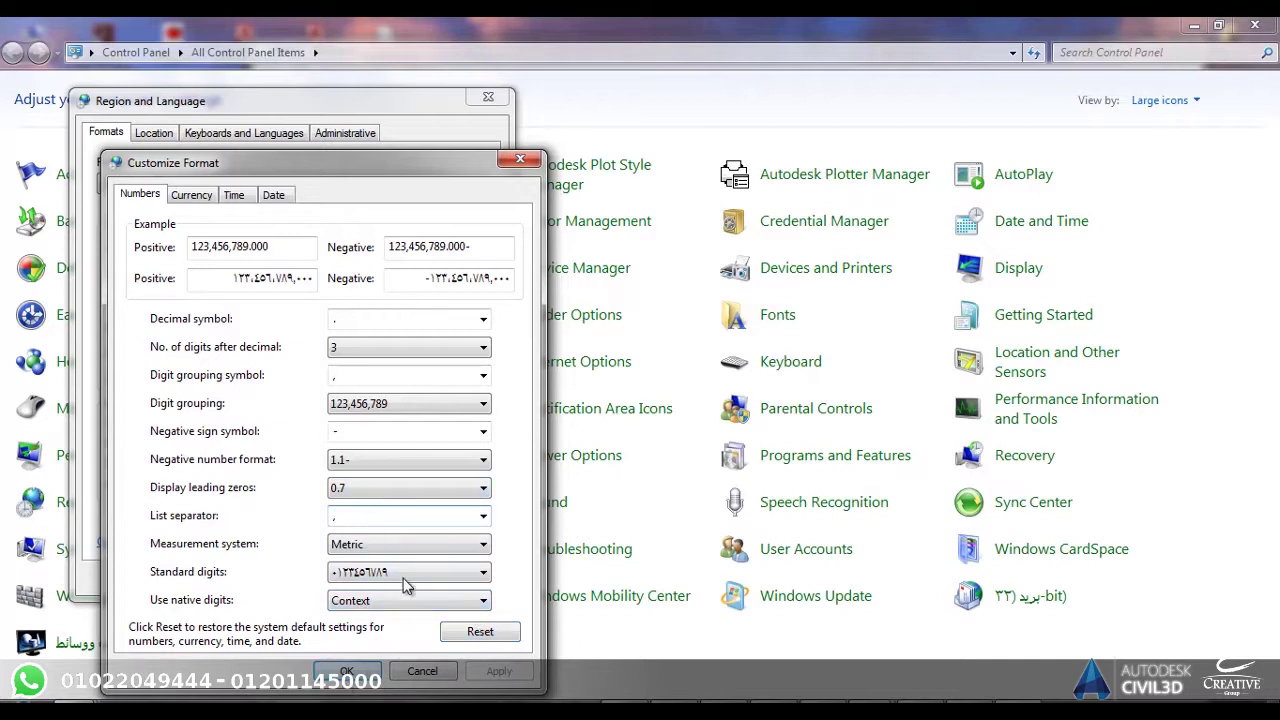
pyautogui.click(520, 158)
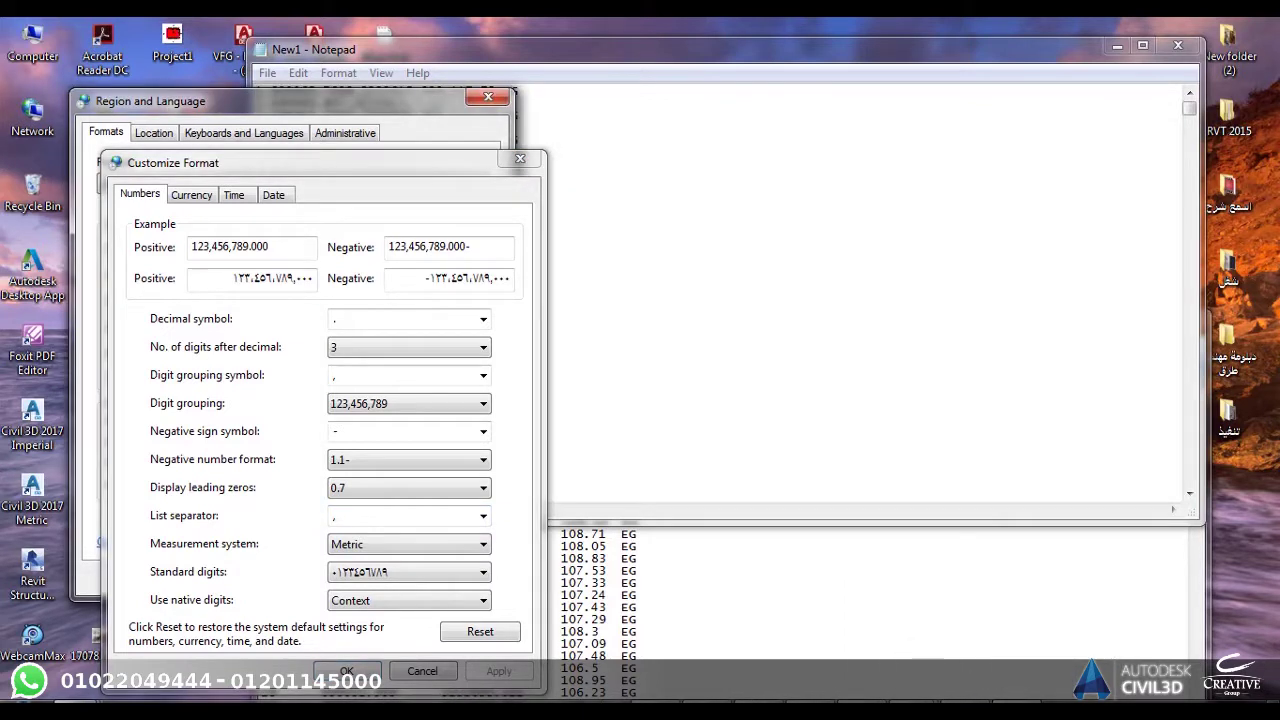
pyautogui.click(515, 165)
pyautogui.click(515, 162)
pyautogui.click(488, 97)
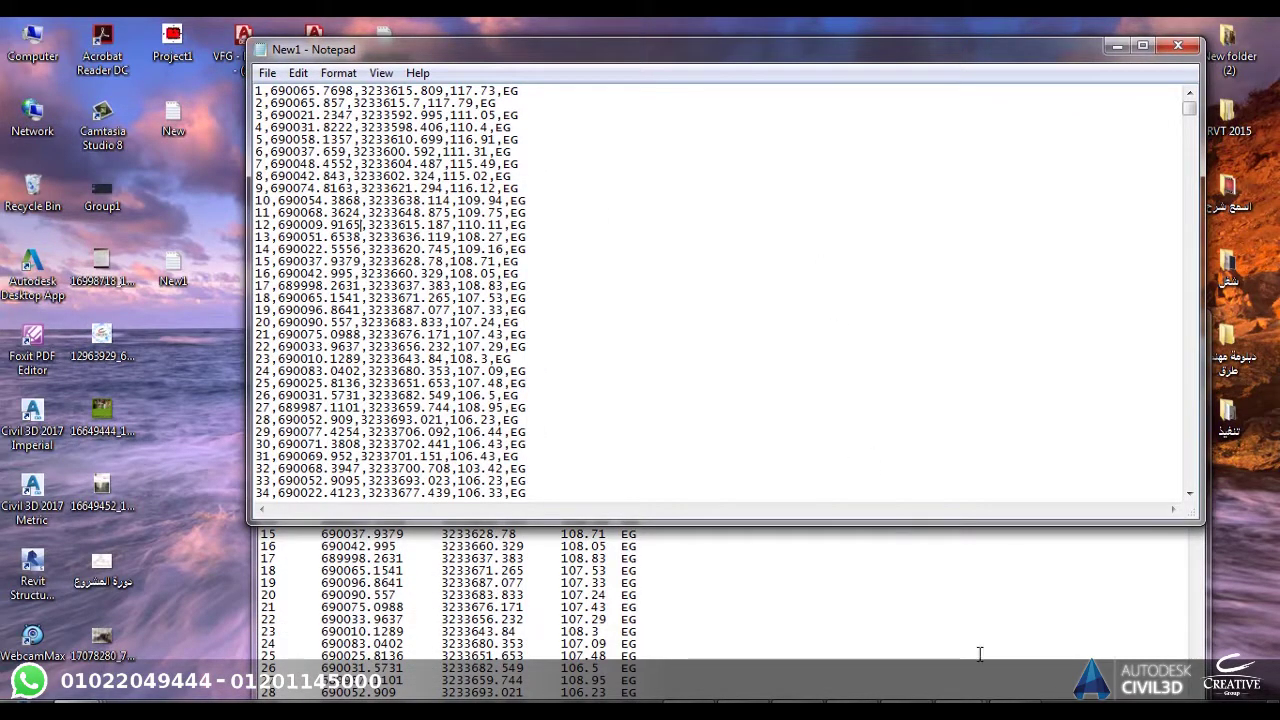
# Step: Close Paint without saving the picture, and close the New1 and New text files
pyautogui.rightClick(1000, 712)
pyautogui.click(970, 672)
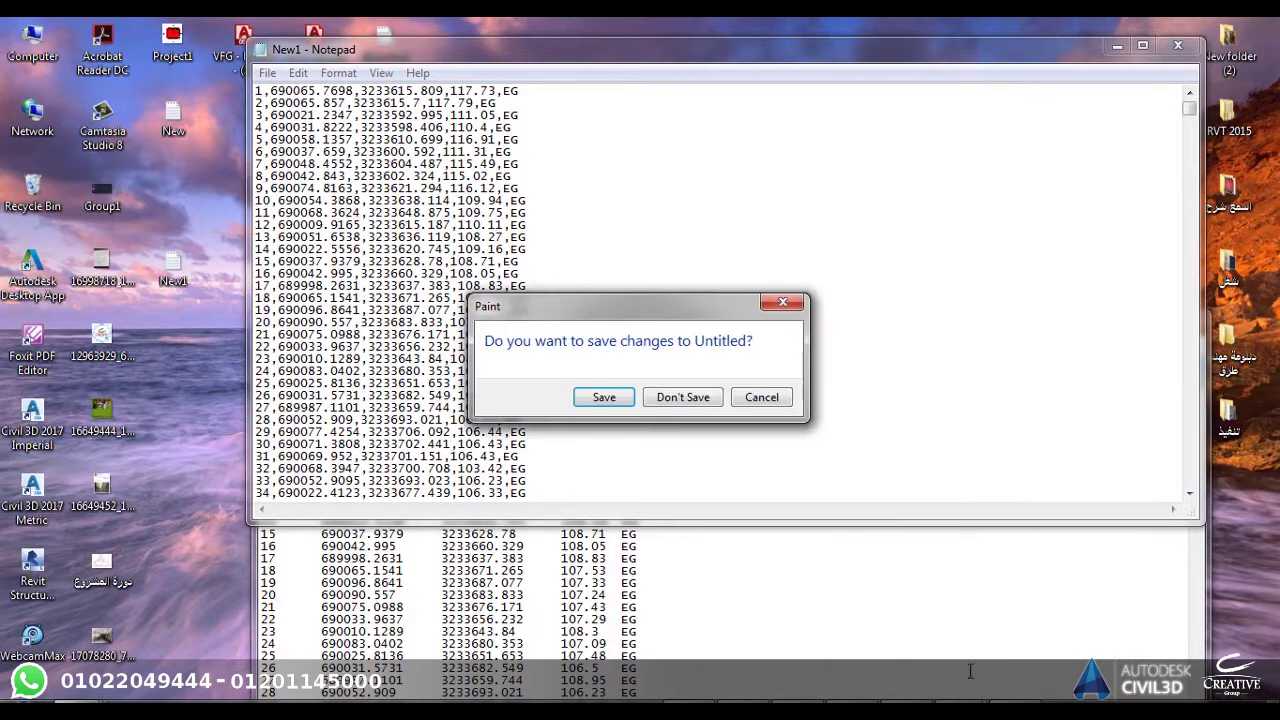
pyautogui.click(683, 397)
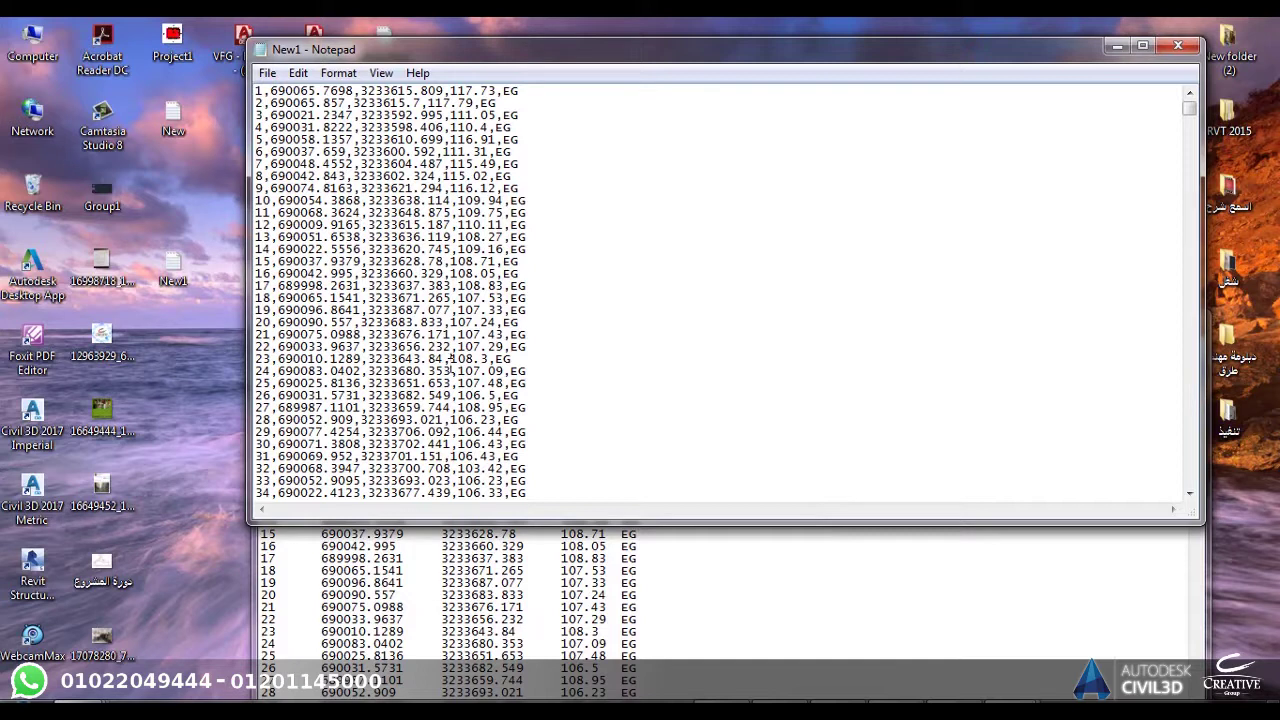
pyautogui.click(549, 593)
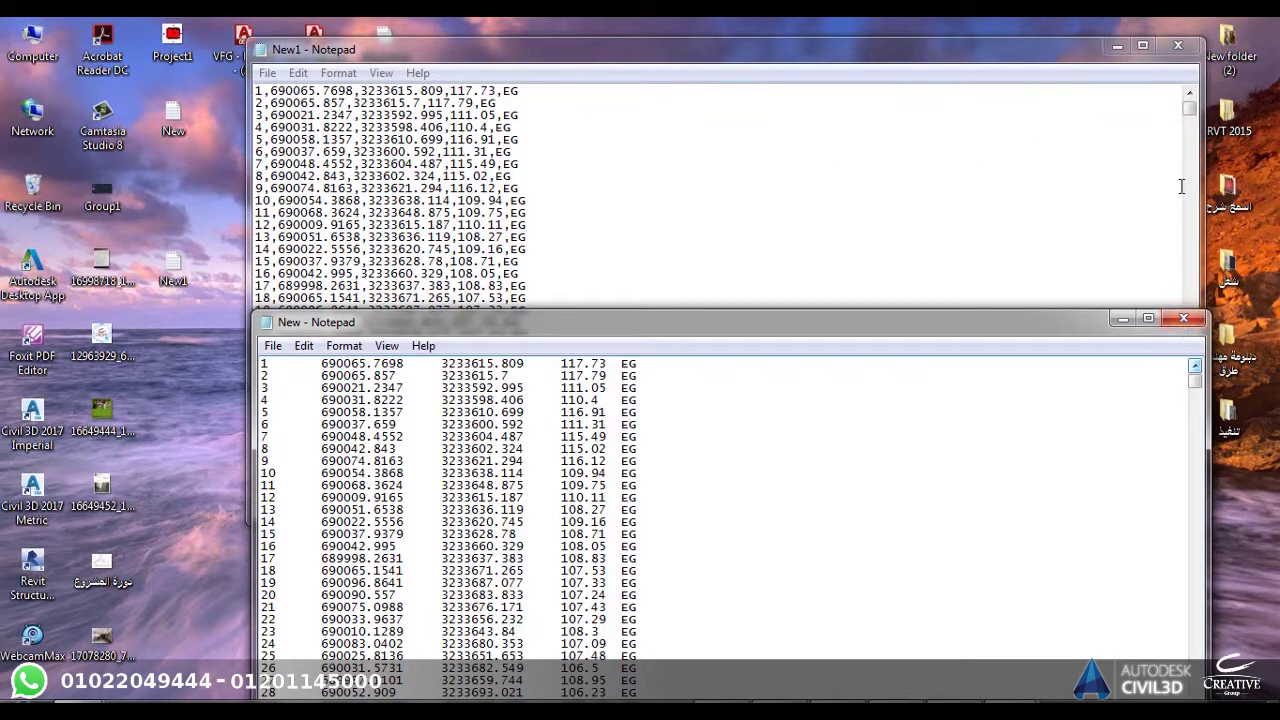
pyautogui.click(1178, 46)
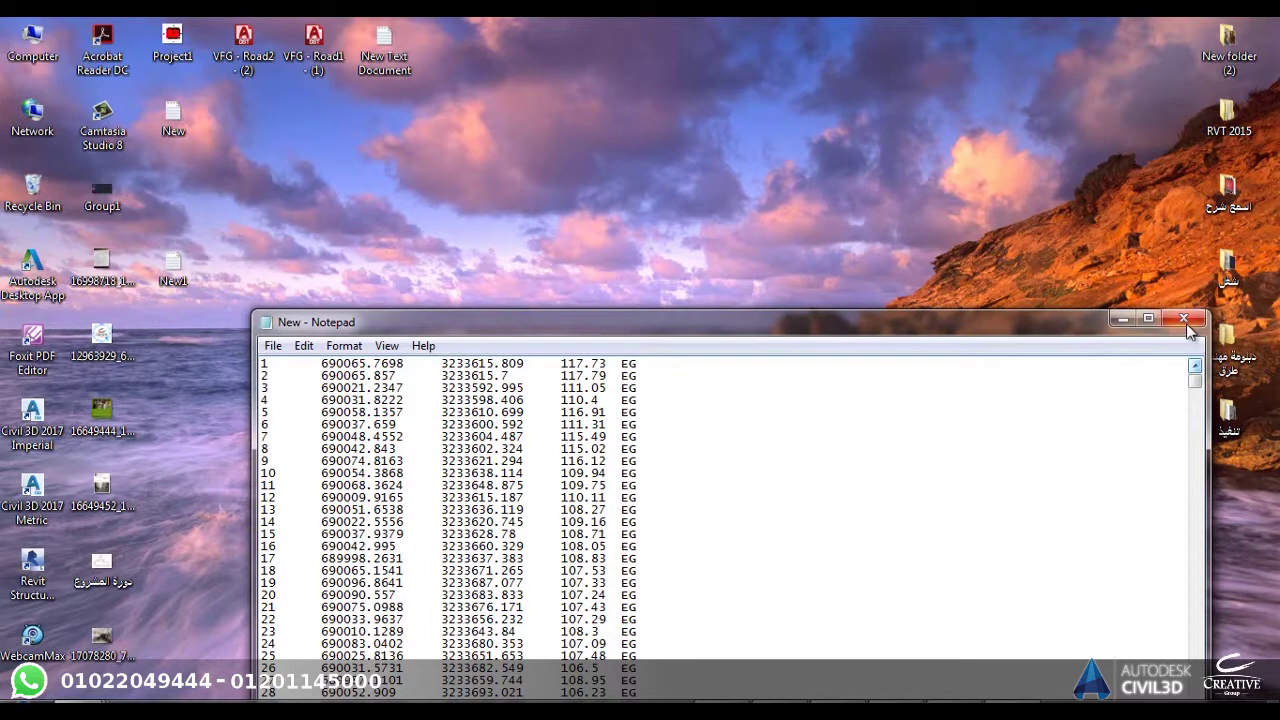
pyautogui.click(1184, 320)
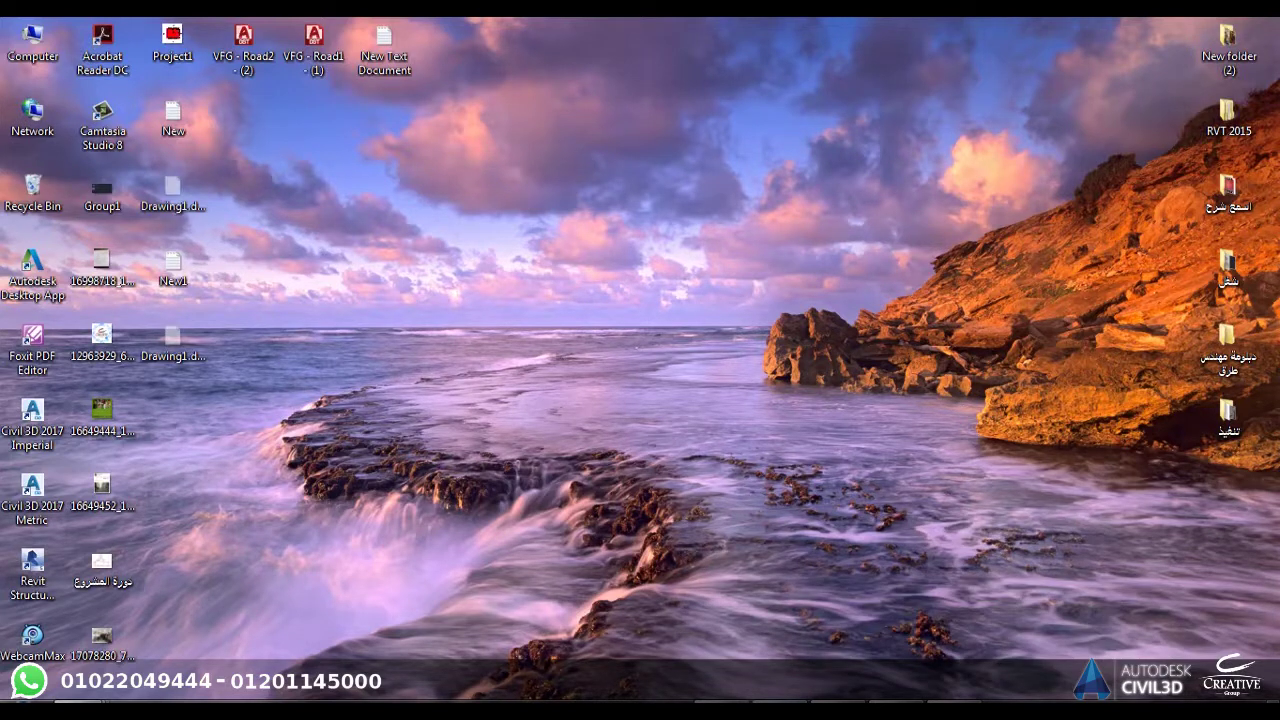
# Step: Switch to Civil 3D with Drawing1 and open the point creation tools
pyautogui.moveTo(779, 708)
pyautogui.click(779, 708)
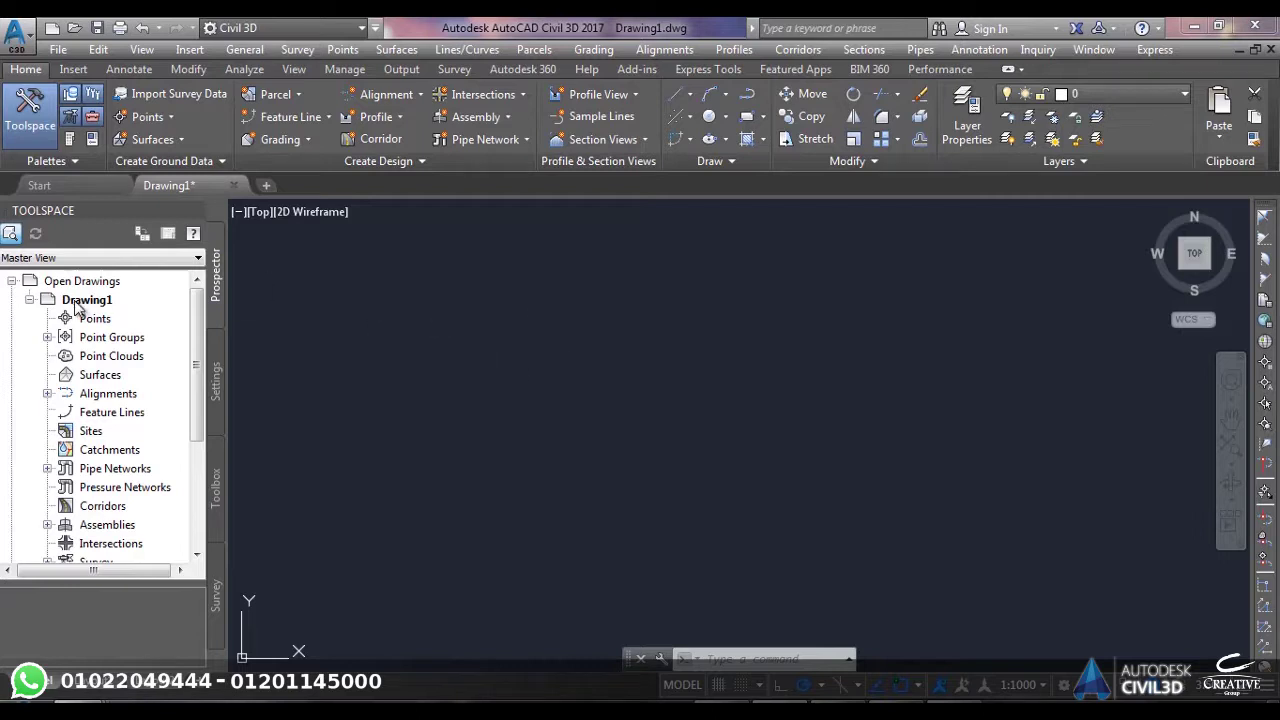
pyautogui.rightClick(98, 322)
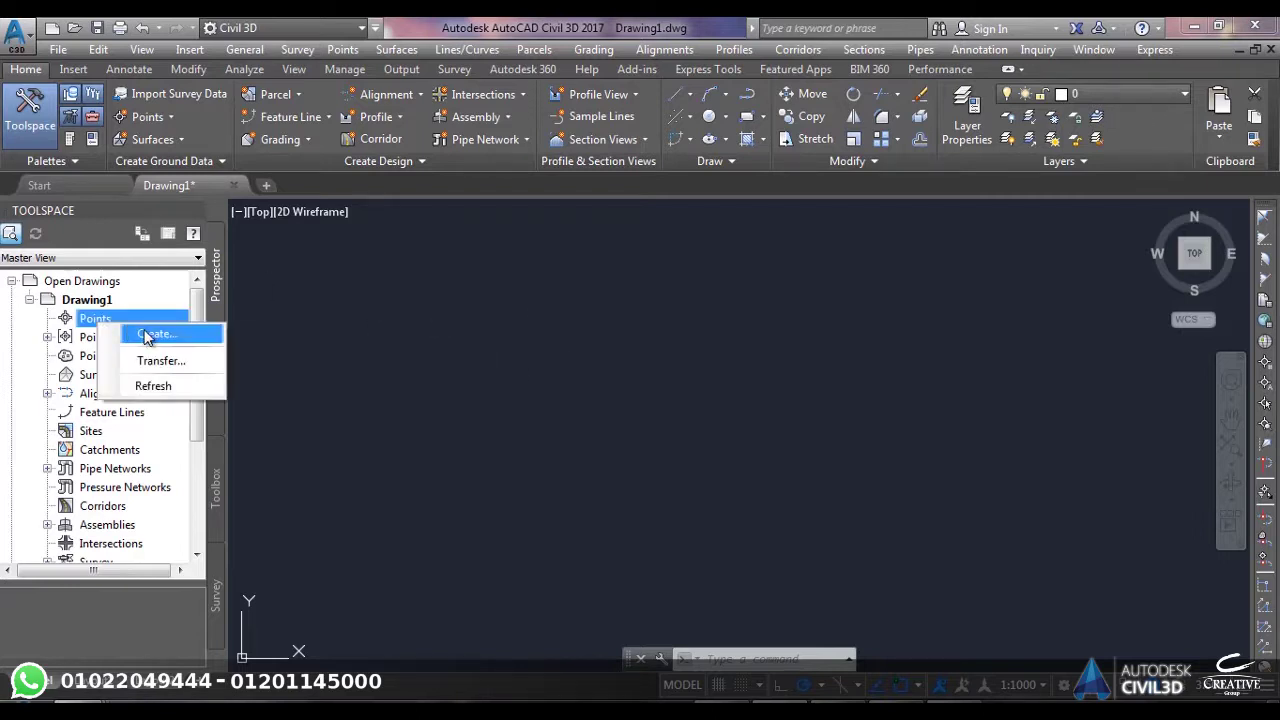
pyautogui.click(150, 334)
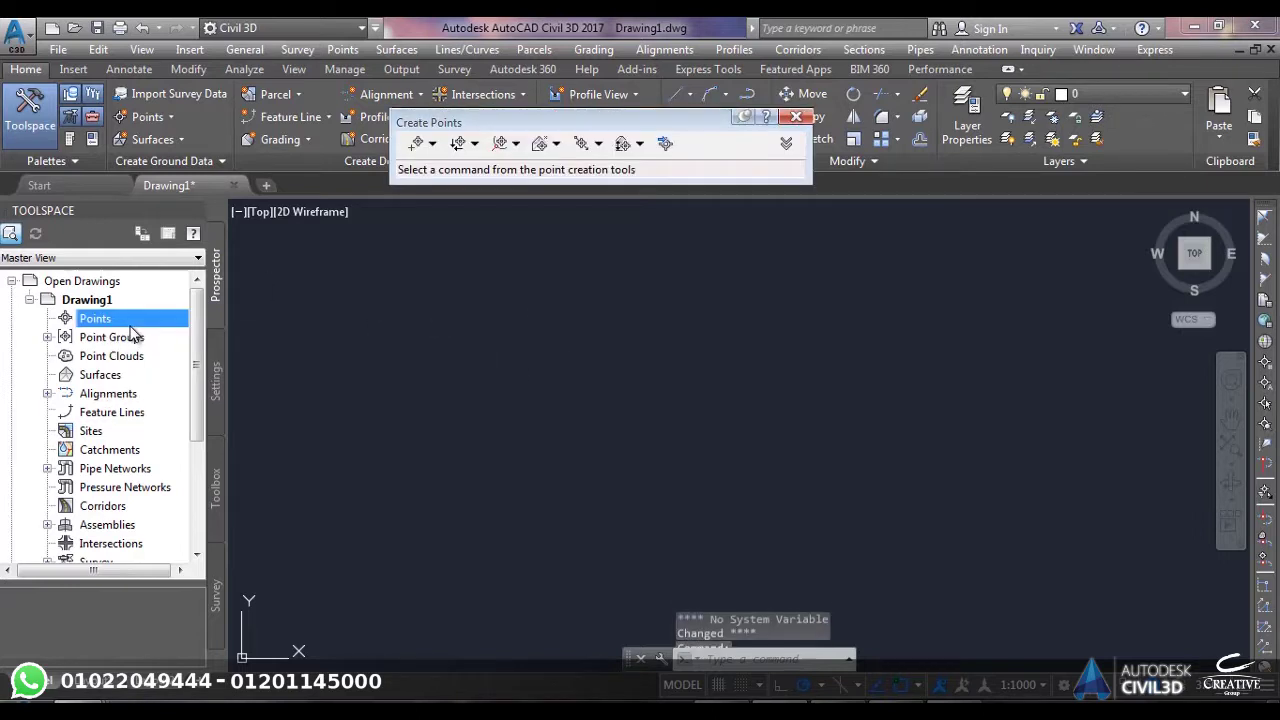
pyautogui.click(796, 117)
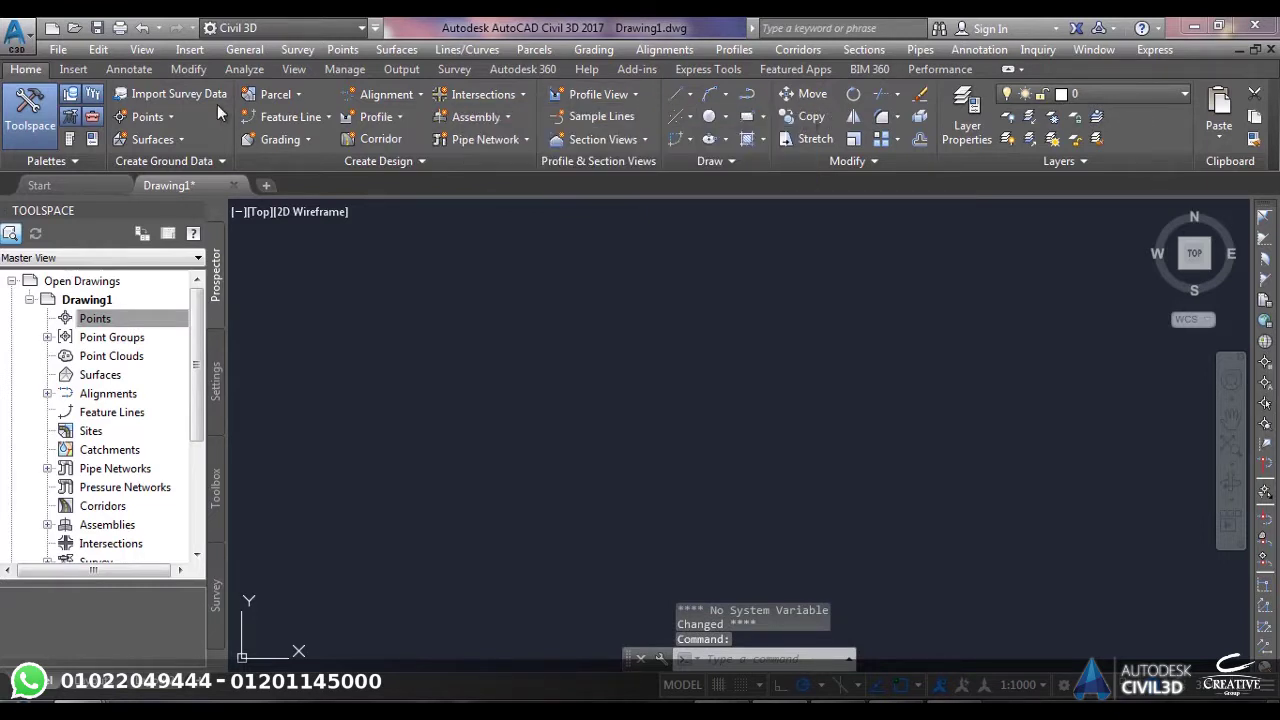
pyautogui.click(166, 117)
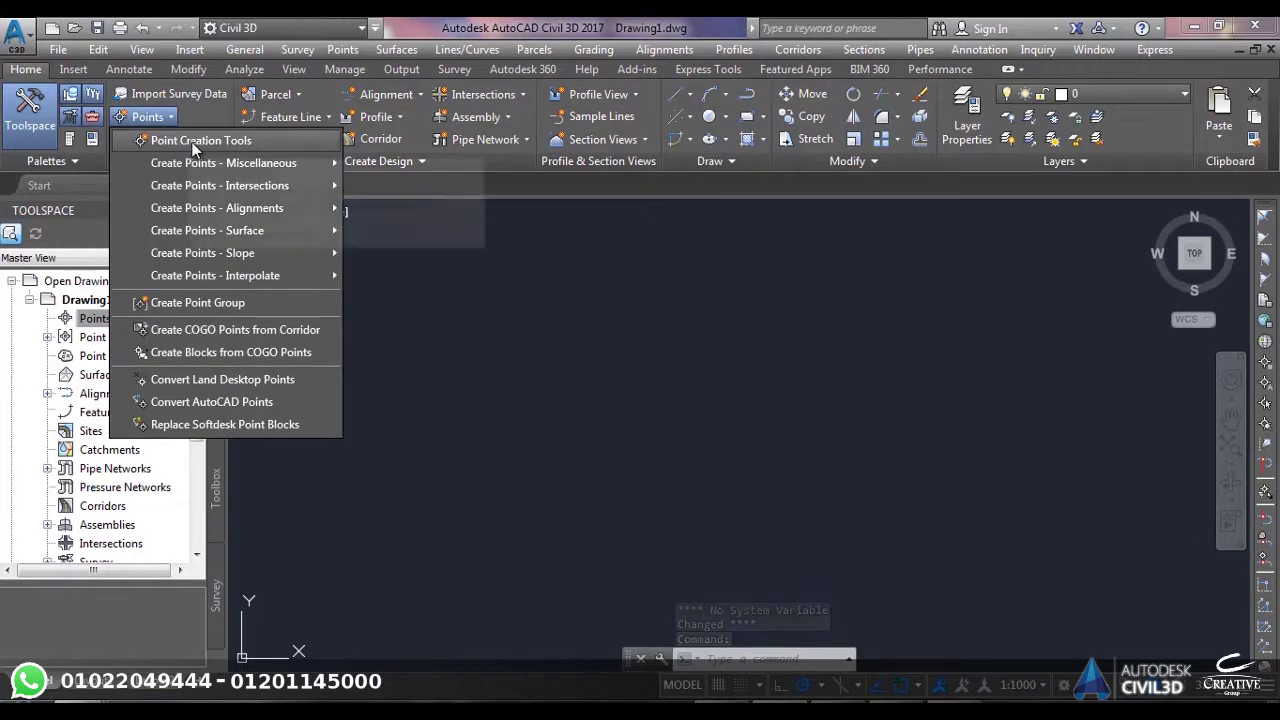
pyautogui.click(190, 141)
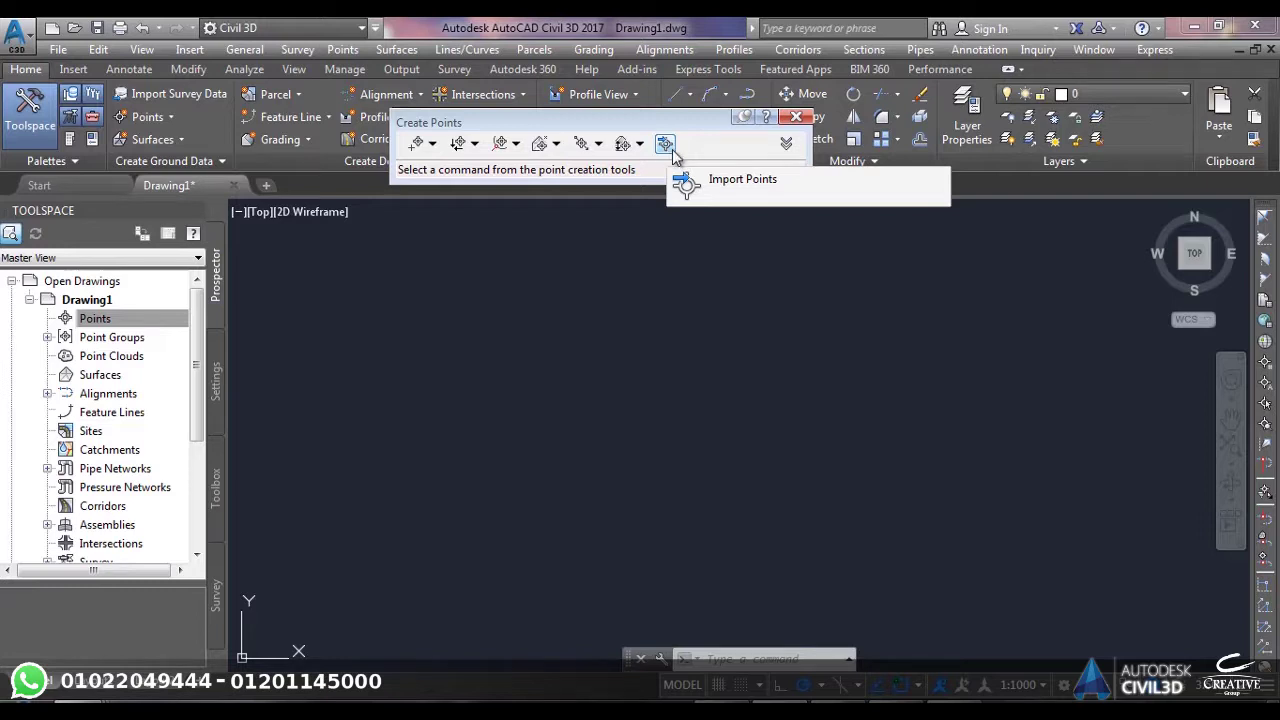
pyautogui.press('F9')
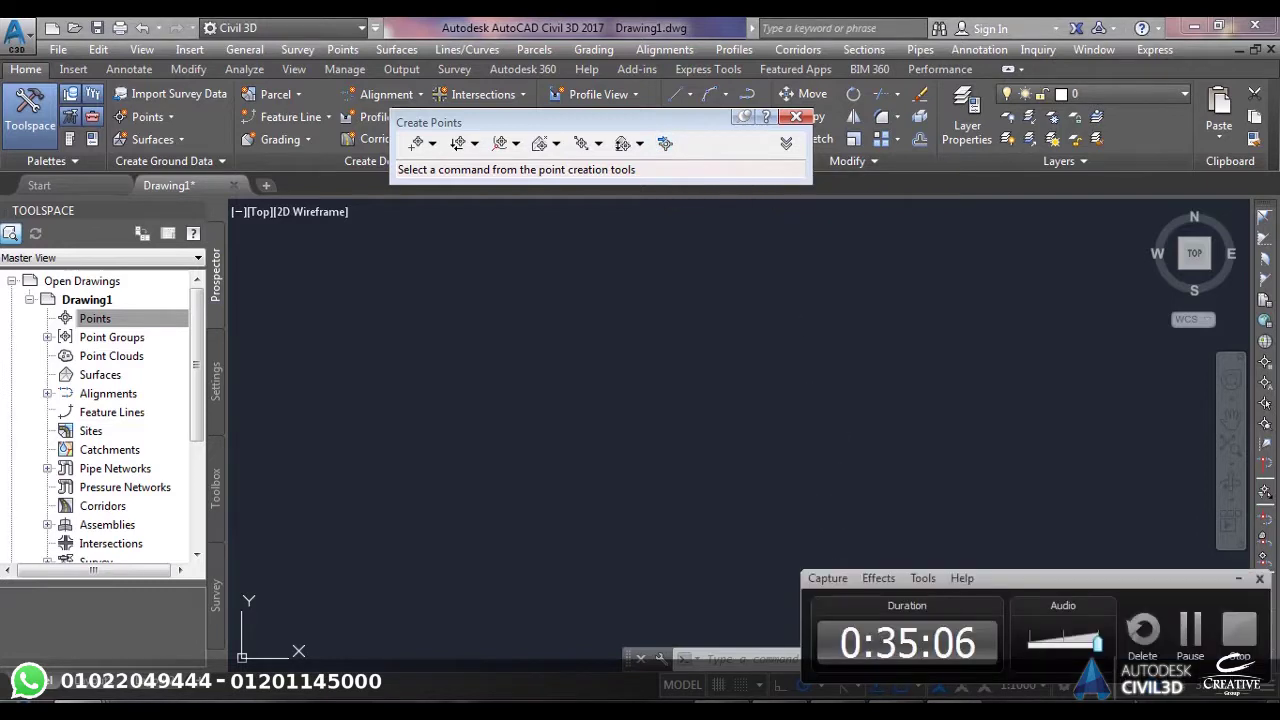
pyautogui.click(1190, 628)
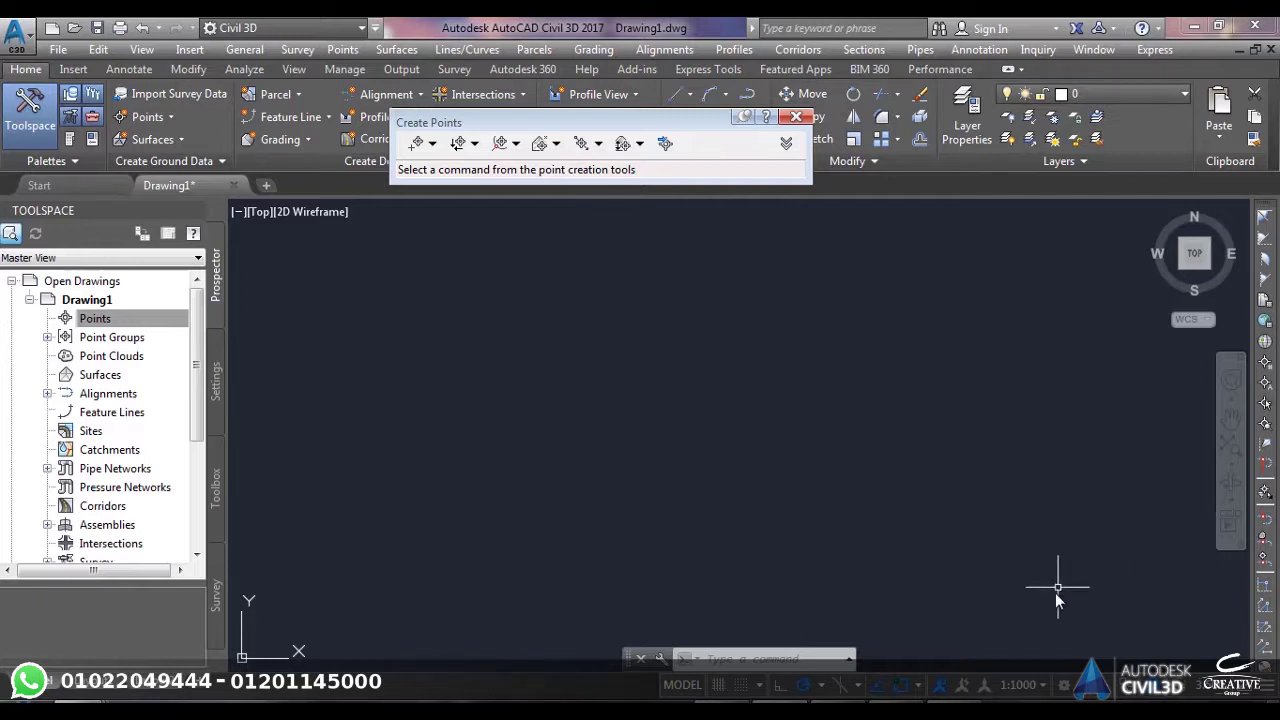
# Step: Start importing points and choose the PENZD (comma delimited) point file format
pyautogui.click(665, 146)
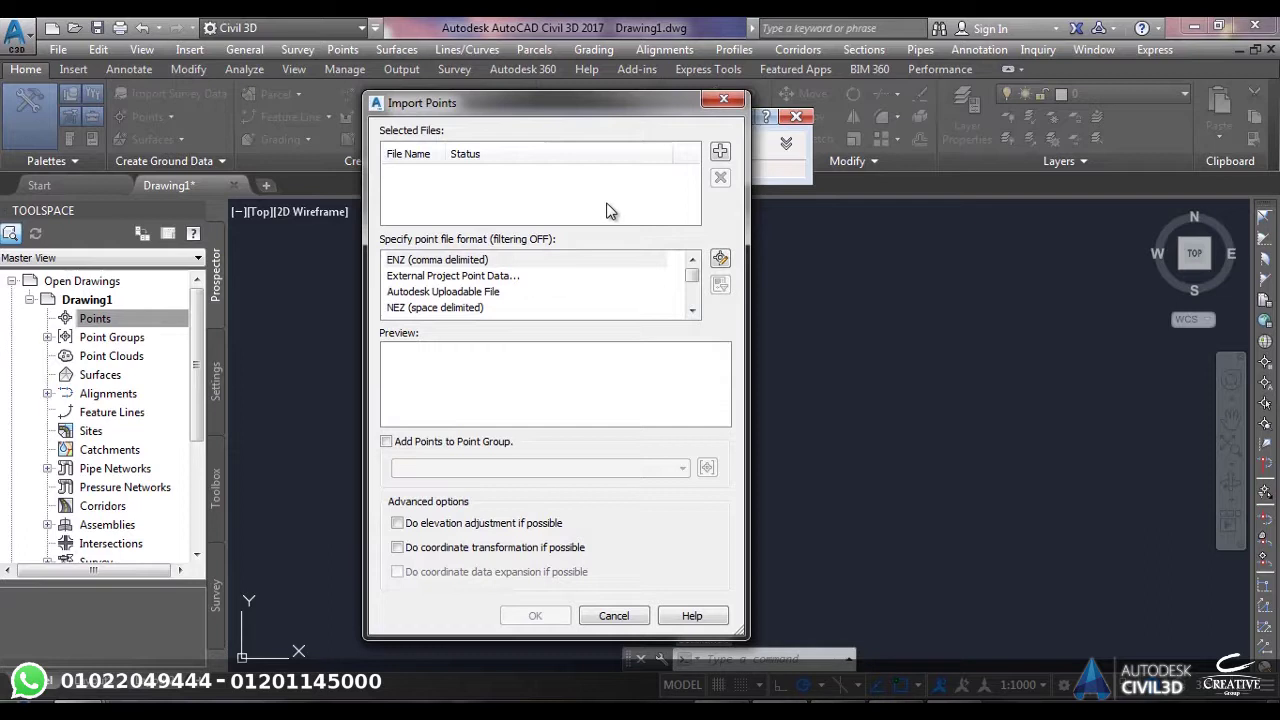
pyautogui.moveTo(692, 280); pyautogui.dragTo(691, 306)
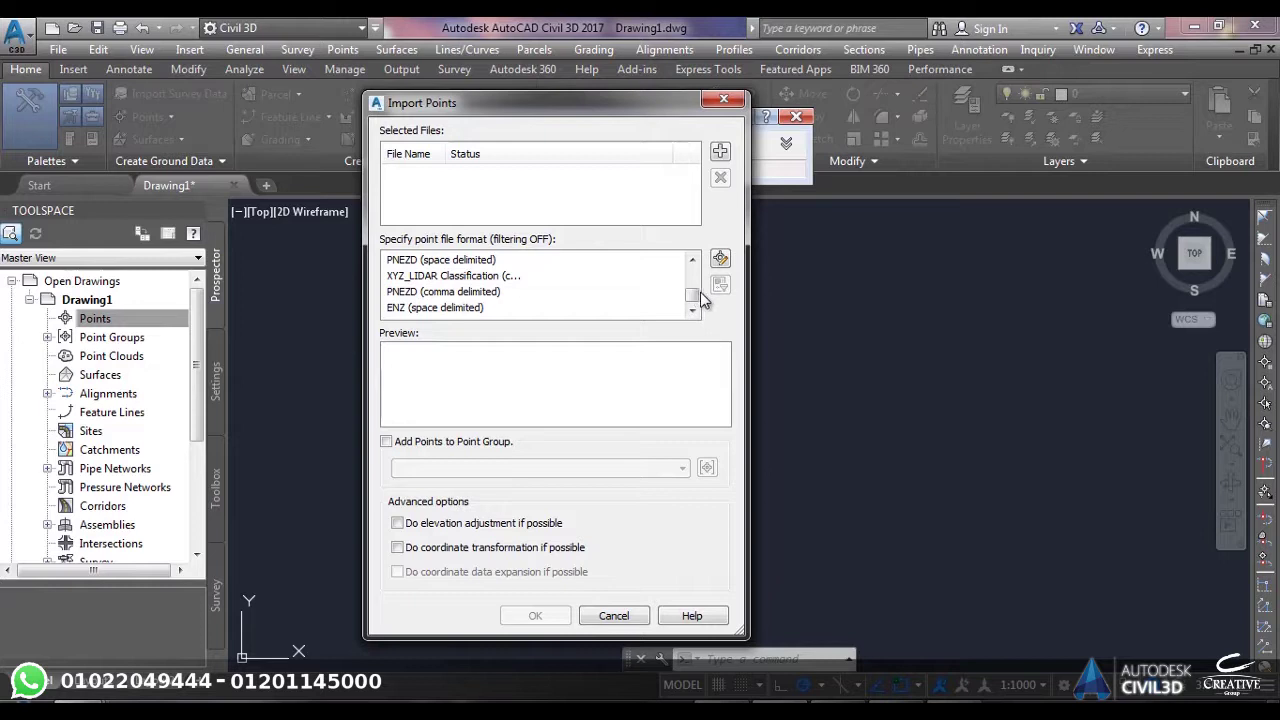
pyautogui.moveTo(704, 294); pyautogui.dragTo(688, 226)
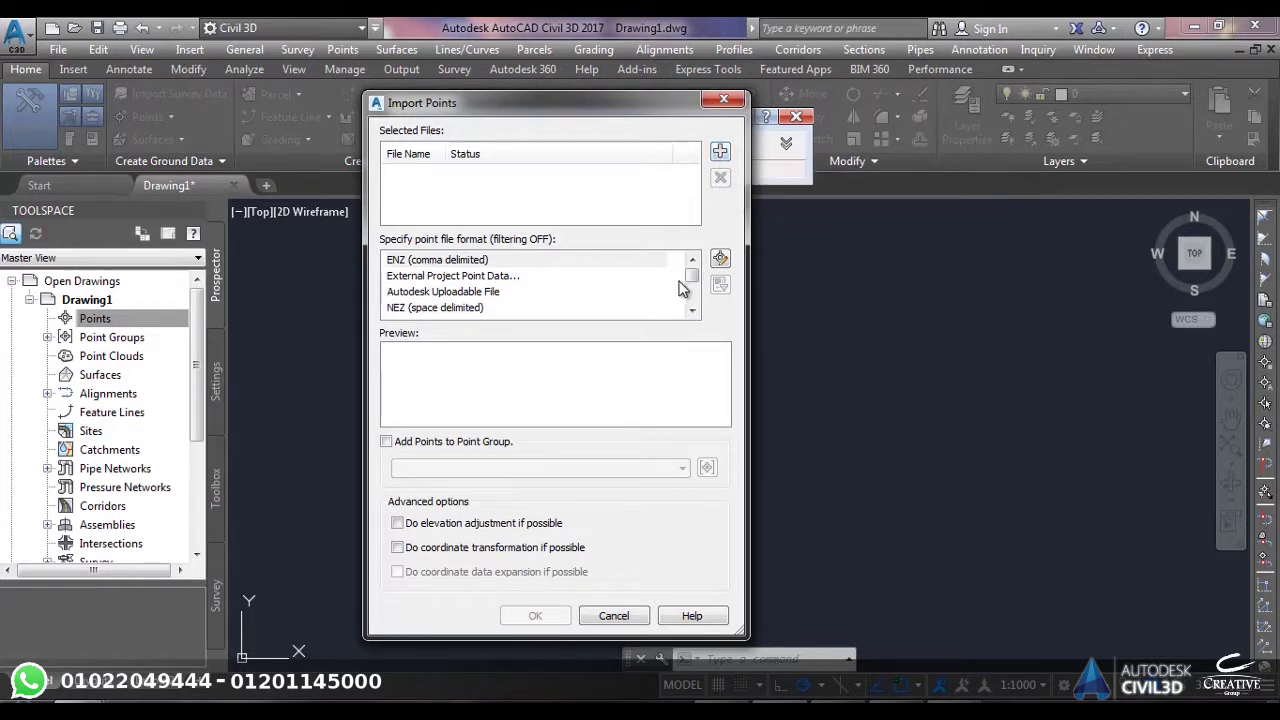
pyautogui.moveTo(692, 276); pyautogui.dragTo(700, 290)
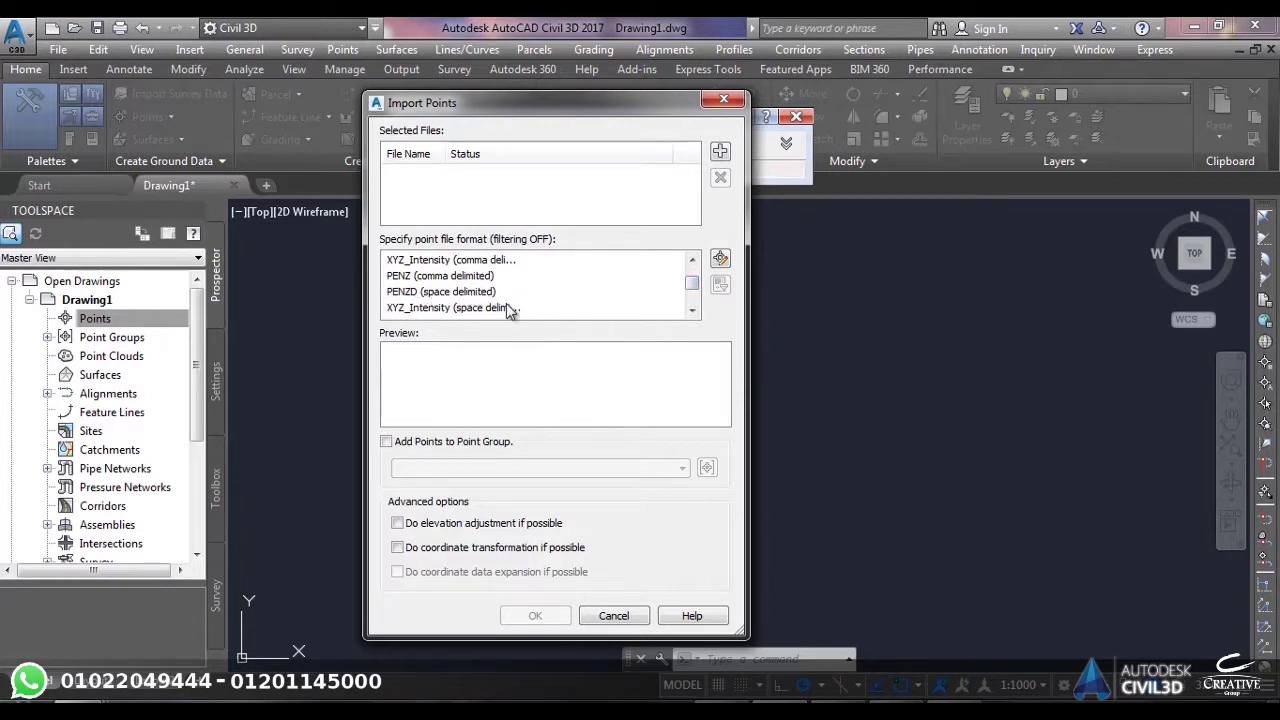
pyautogui.click(488, 292)
pyautogui.press('Down')
pyautogui.press('Down')
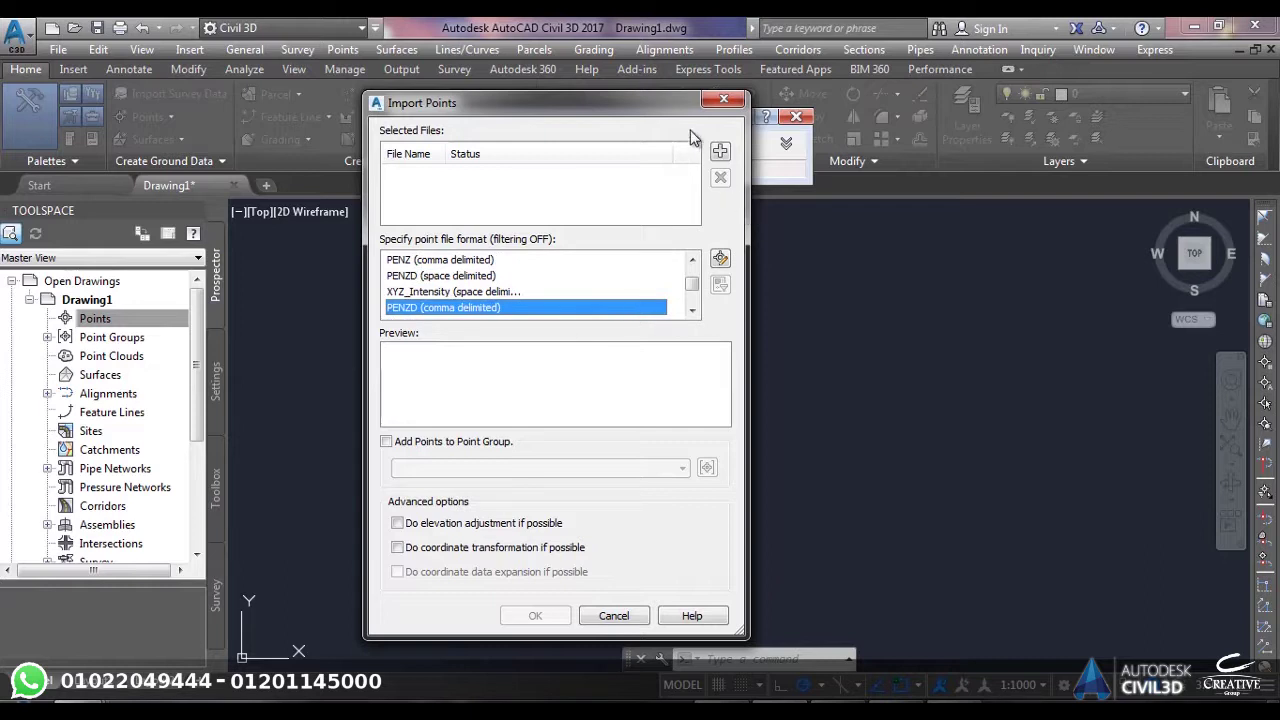
pyautogui.click(662, 184)
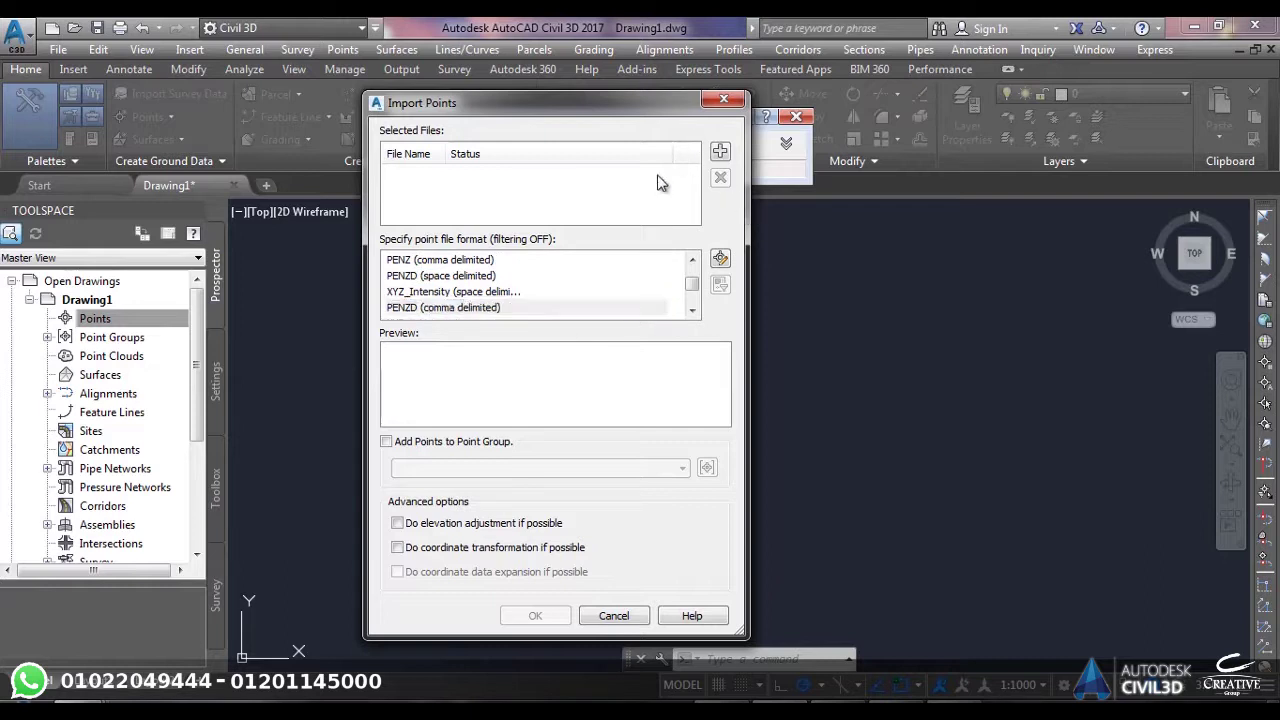
# Step: Try the desktop text file New as the point source file after opening it for a check, and remove it from the selected files
pyautogui.click(721, 151)
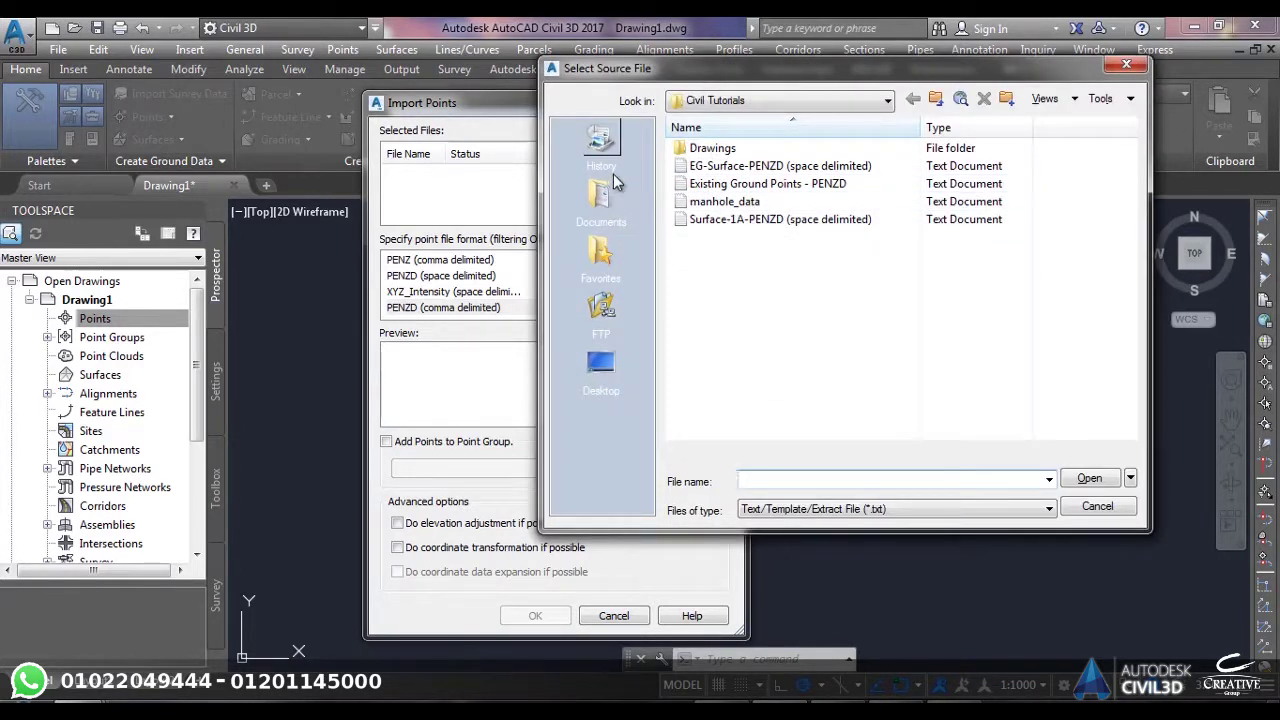
pyautogui.click(600, 365)
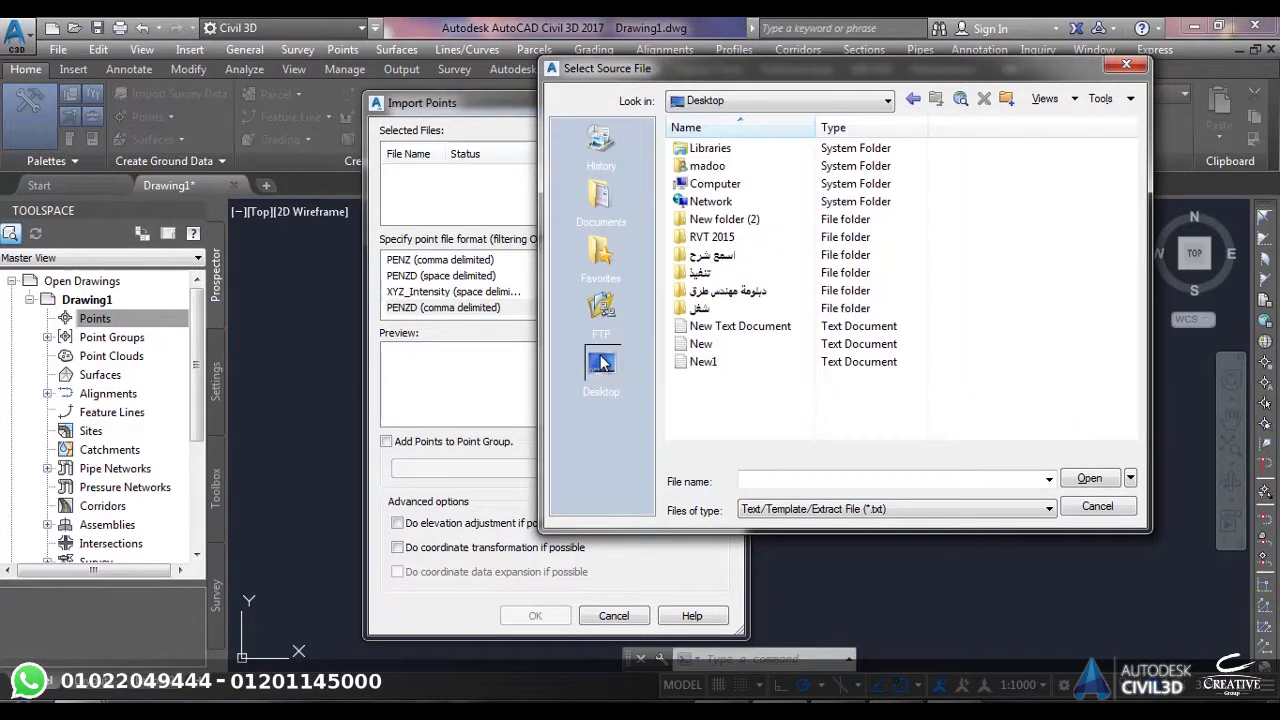
pyautogui.click(700, 344)
pyautogui.rightClick(700, 344)
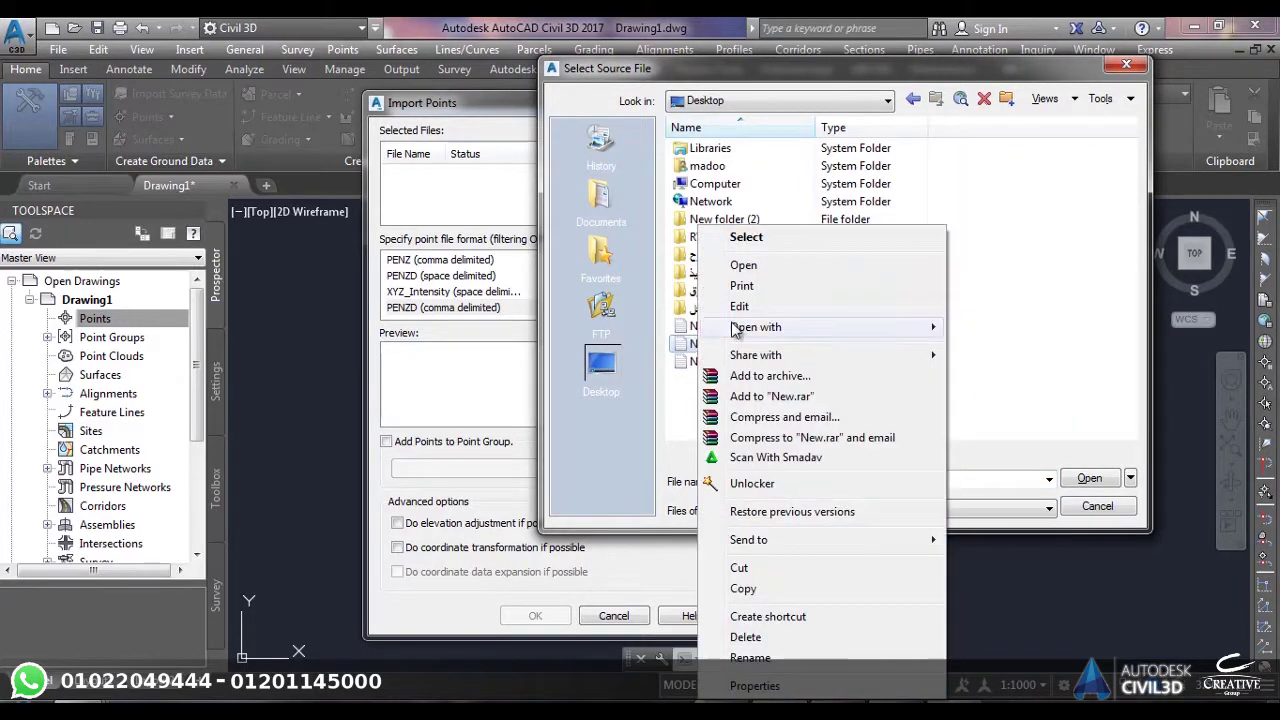
pyautogui.click(752, 268)
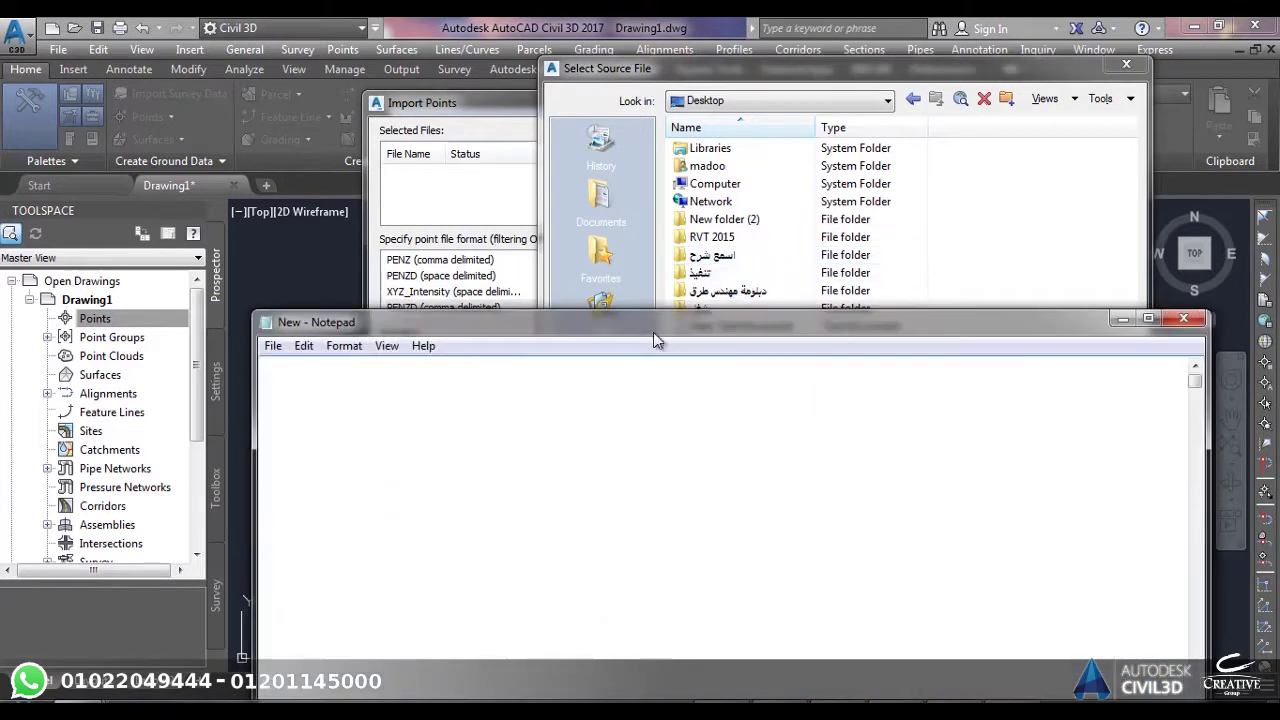
pyautogui.click(1183, 319)
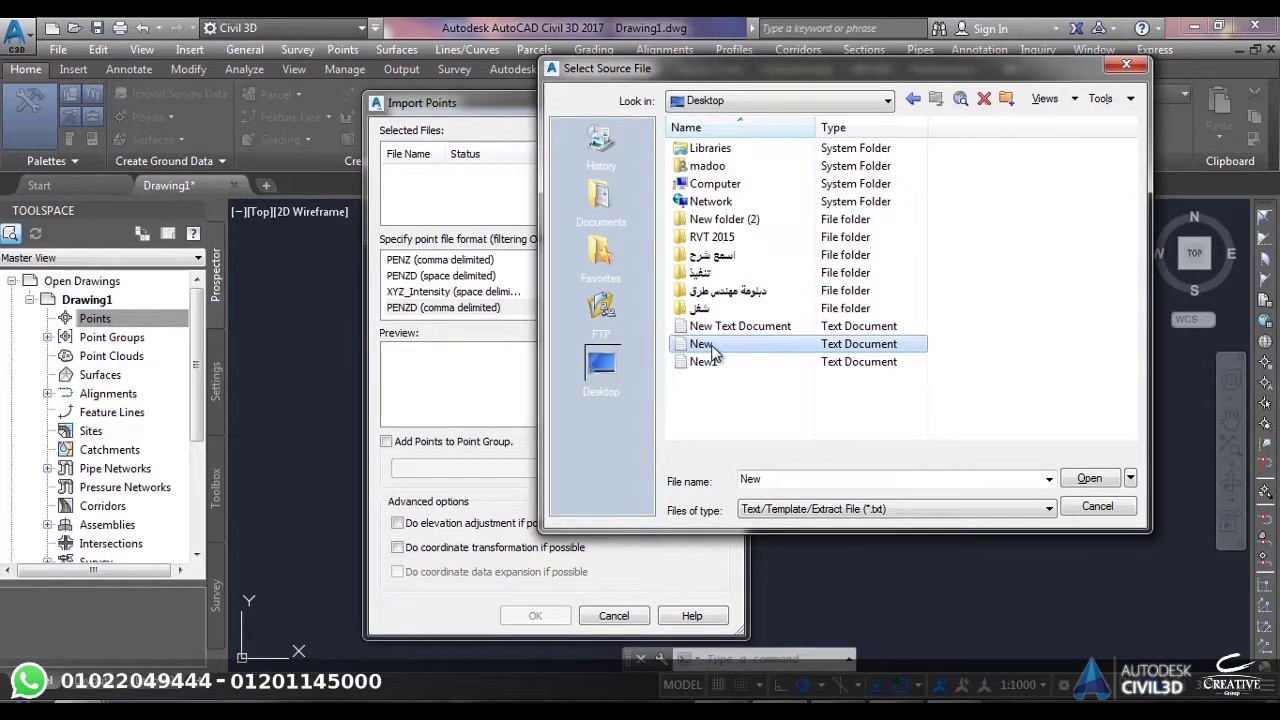
pyautogui.click(1089, 478)
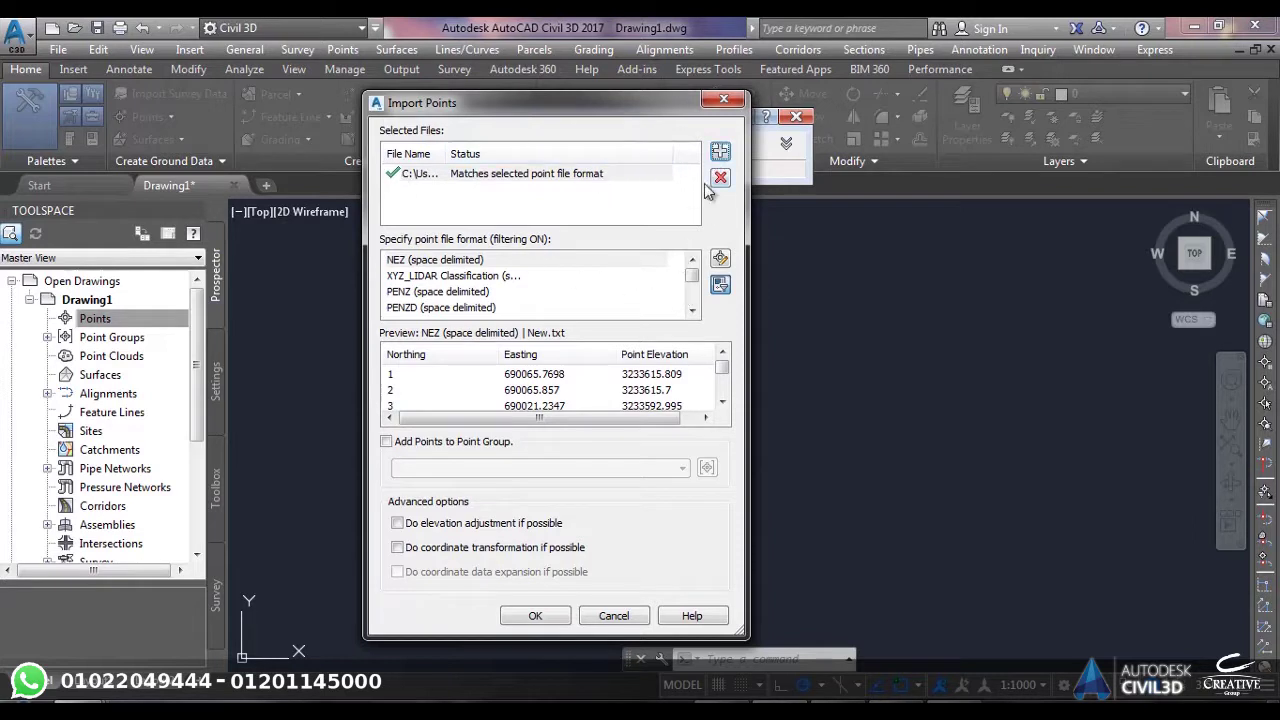
pyautogui.click(616, 174)
pyautogui.click(719, 179)
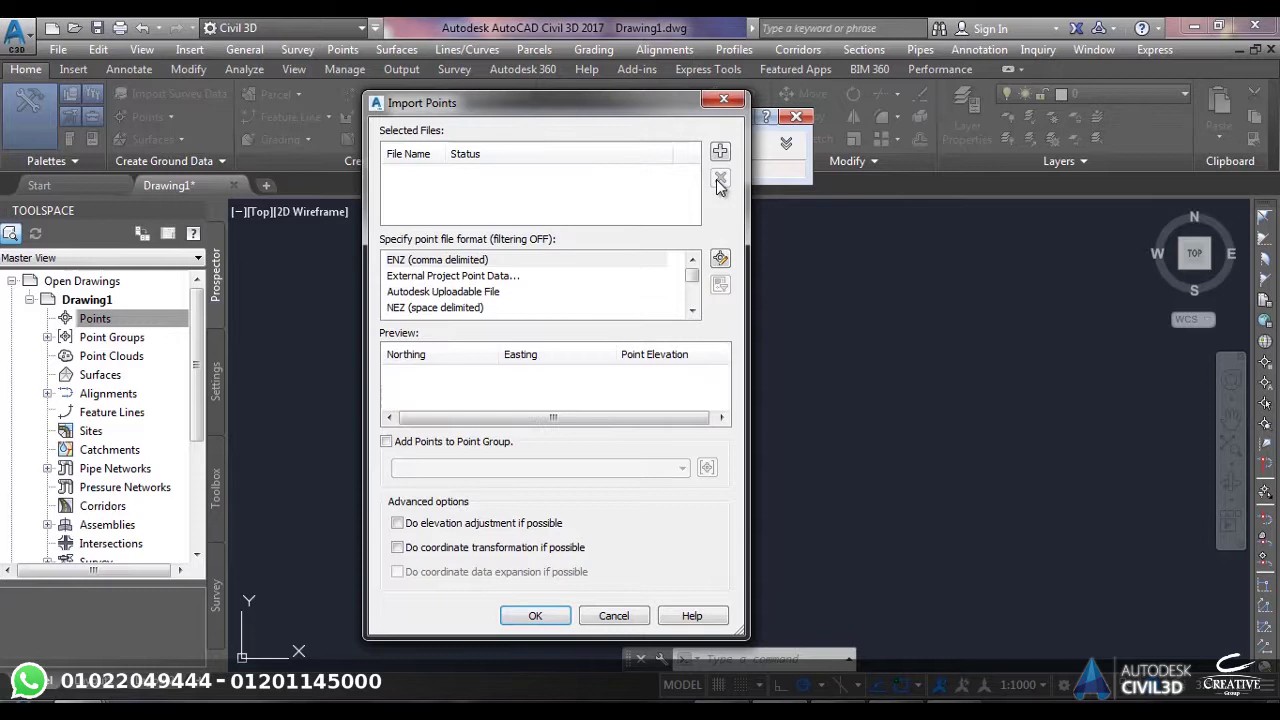
# Step: Try New Text Document from the desktop as the point source file, and remove it from the selected files
pyautogui.click(720, 151)
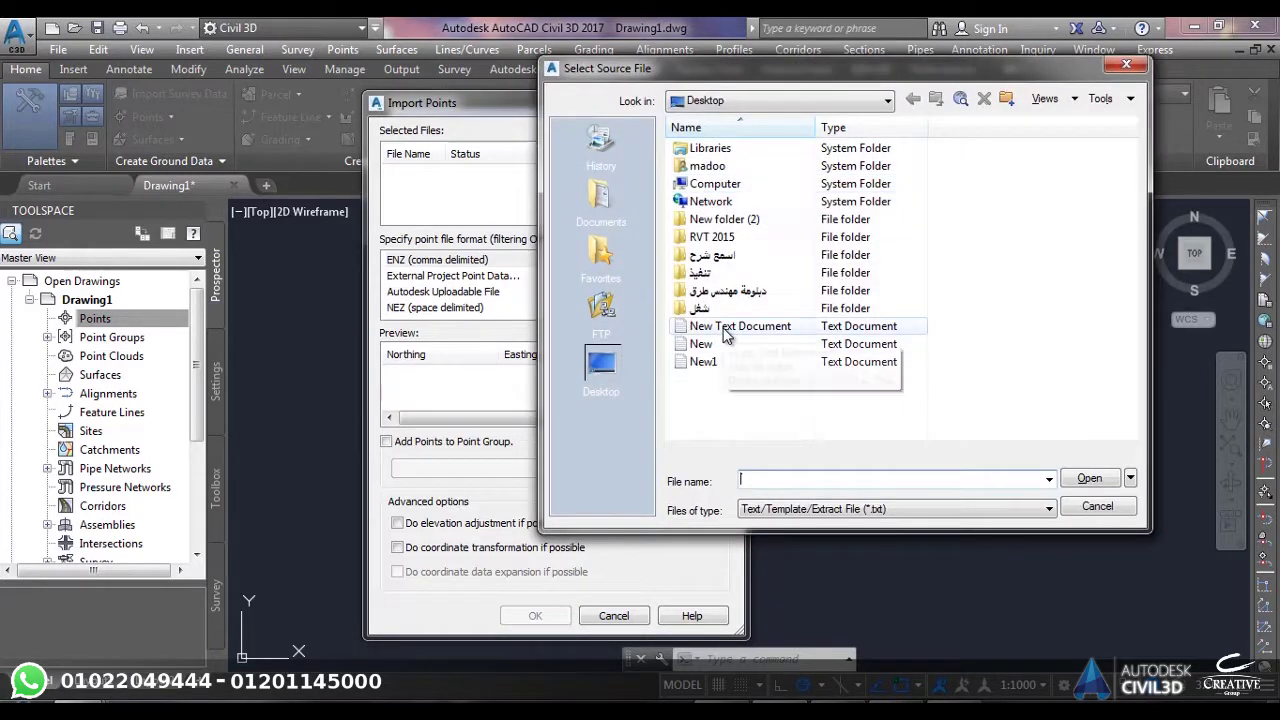
pyautogui.doubleClick(730, 327)
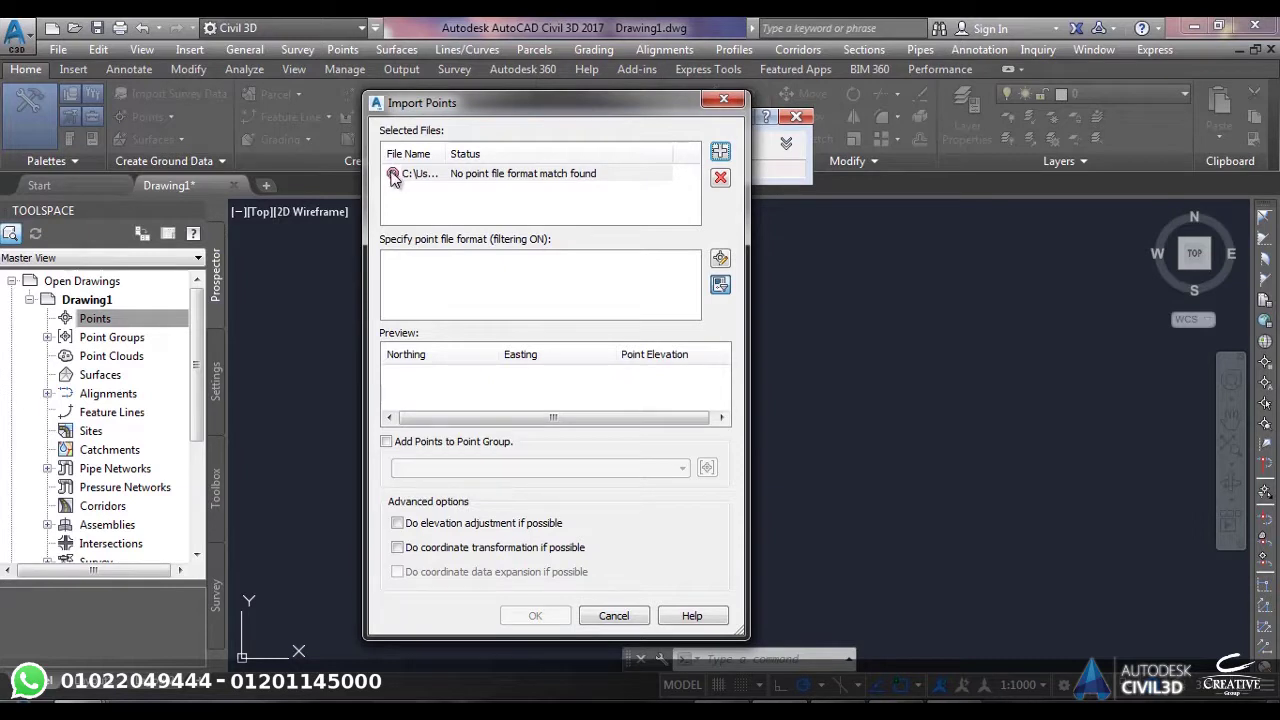
pyautogui.click(461, 177)
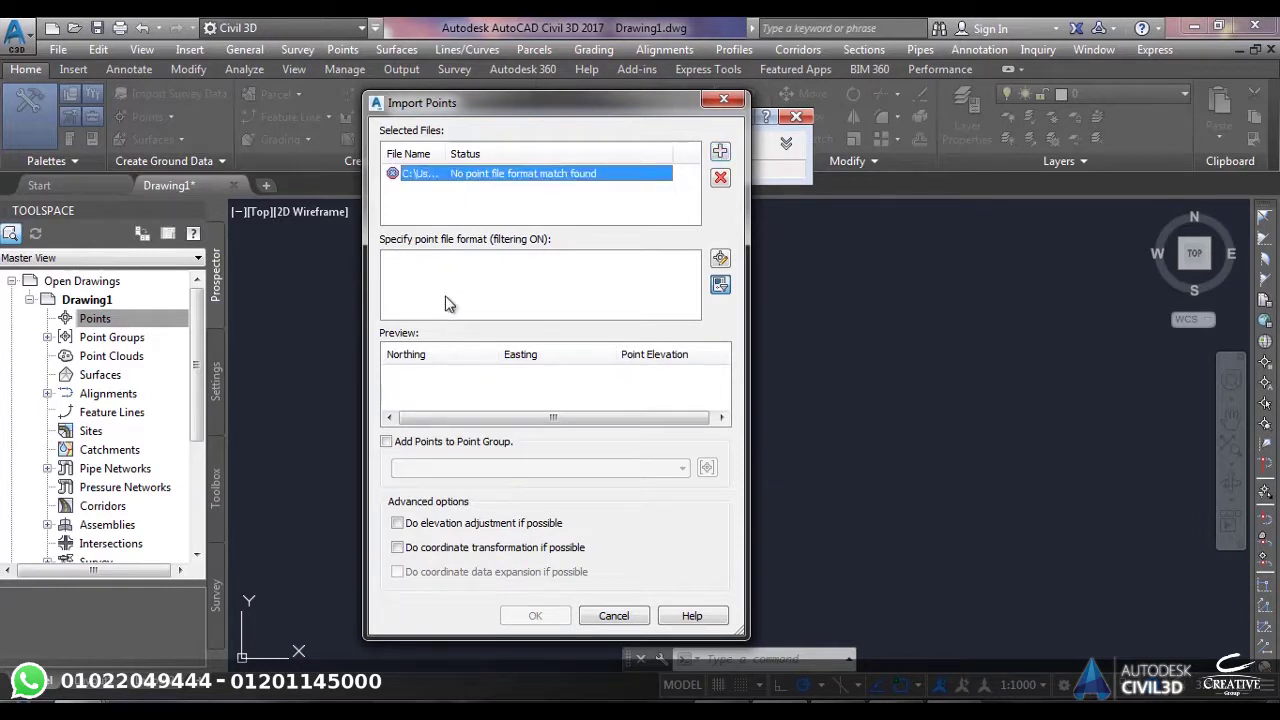
pyautogui.click(720, 177)
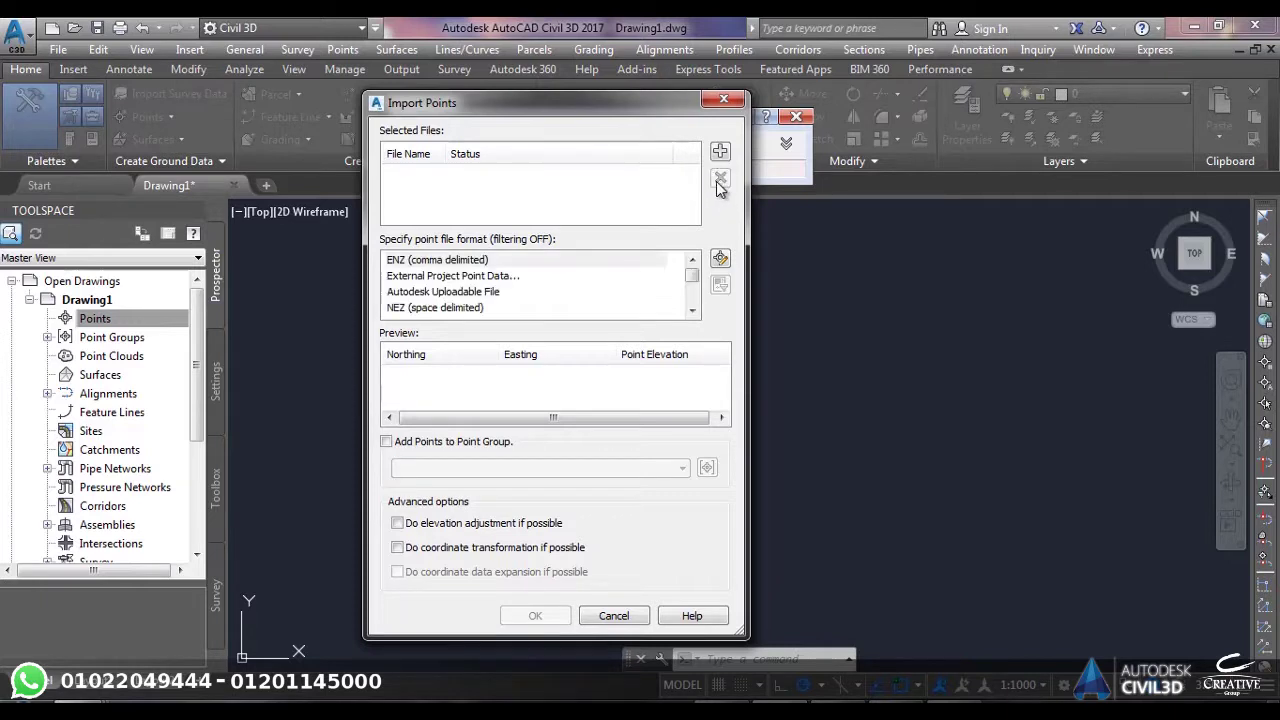
# Step: Add the text file New from the desktop to the files selected for import
pyautogui.click(719, 153)
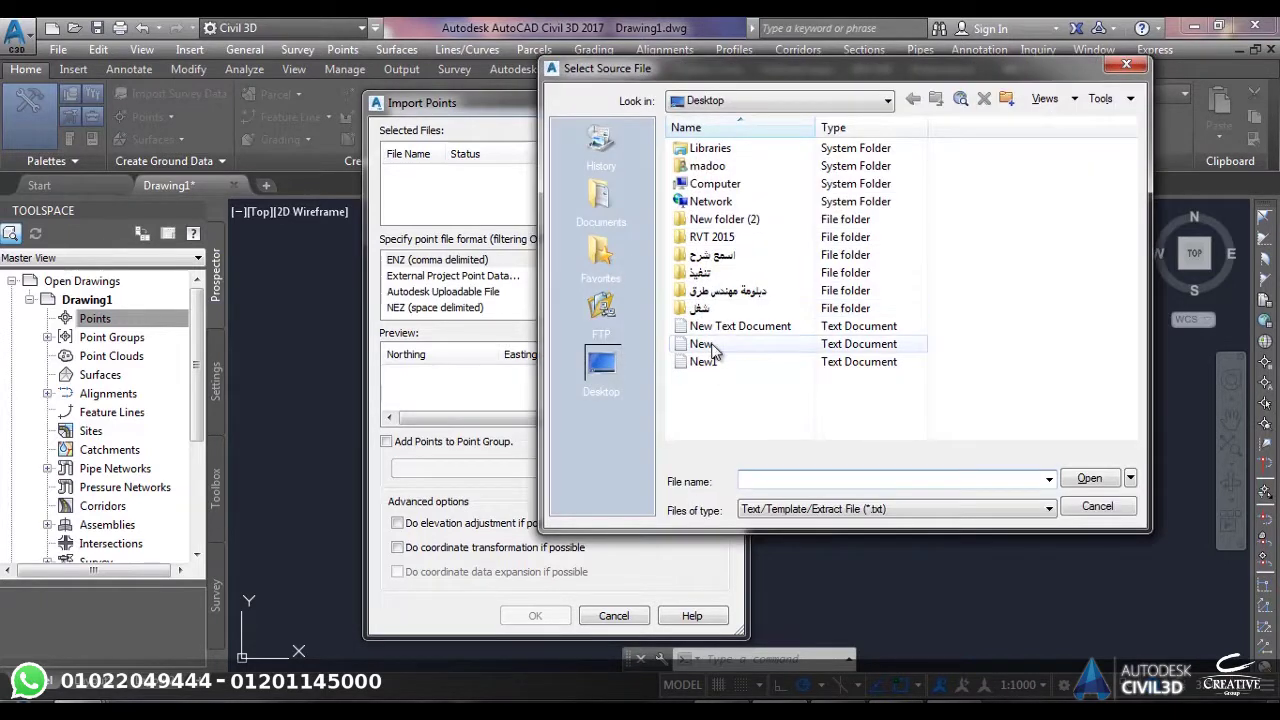
pyautogui.click(706, 344)
pyautogui.doubleClick(711, 346)
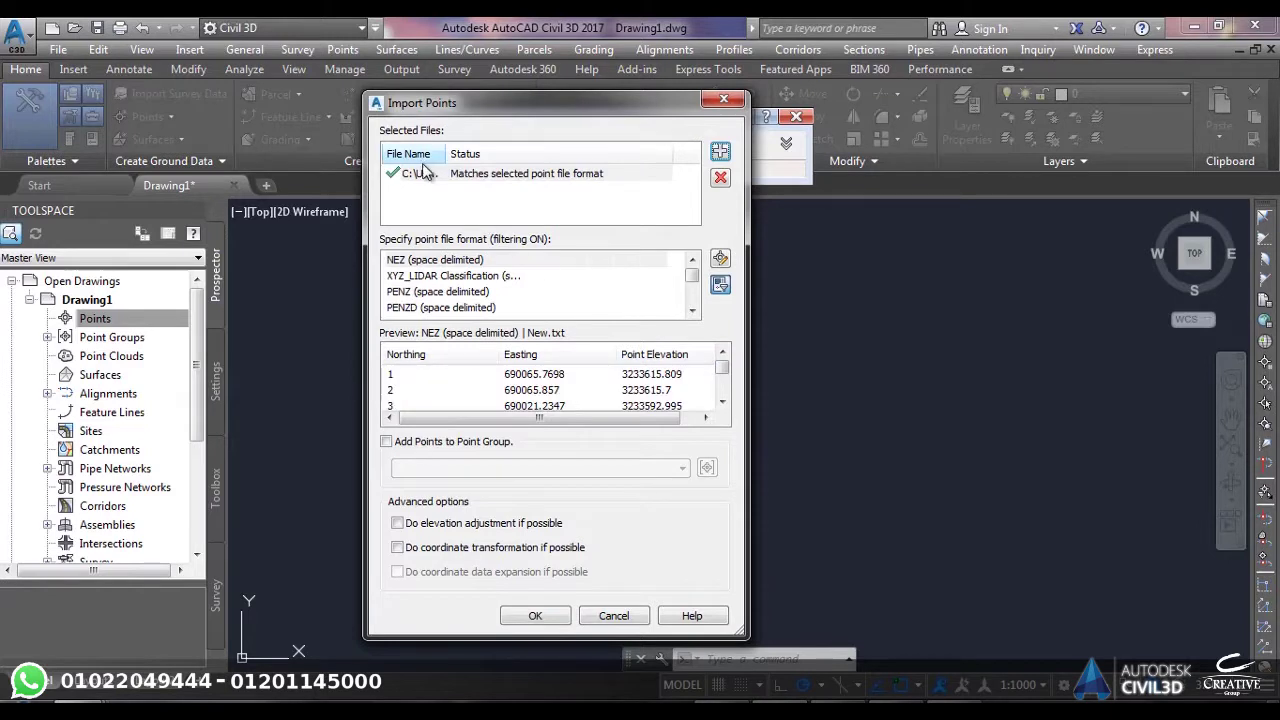
# Step: Choose the PNEZD (space delimited) point file format for the text file New and check the previewed point rows
pyautogui.click(572, 279)
pyautogui.scroll(-3, 572, 285)
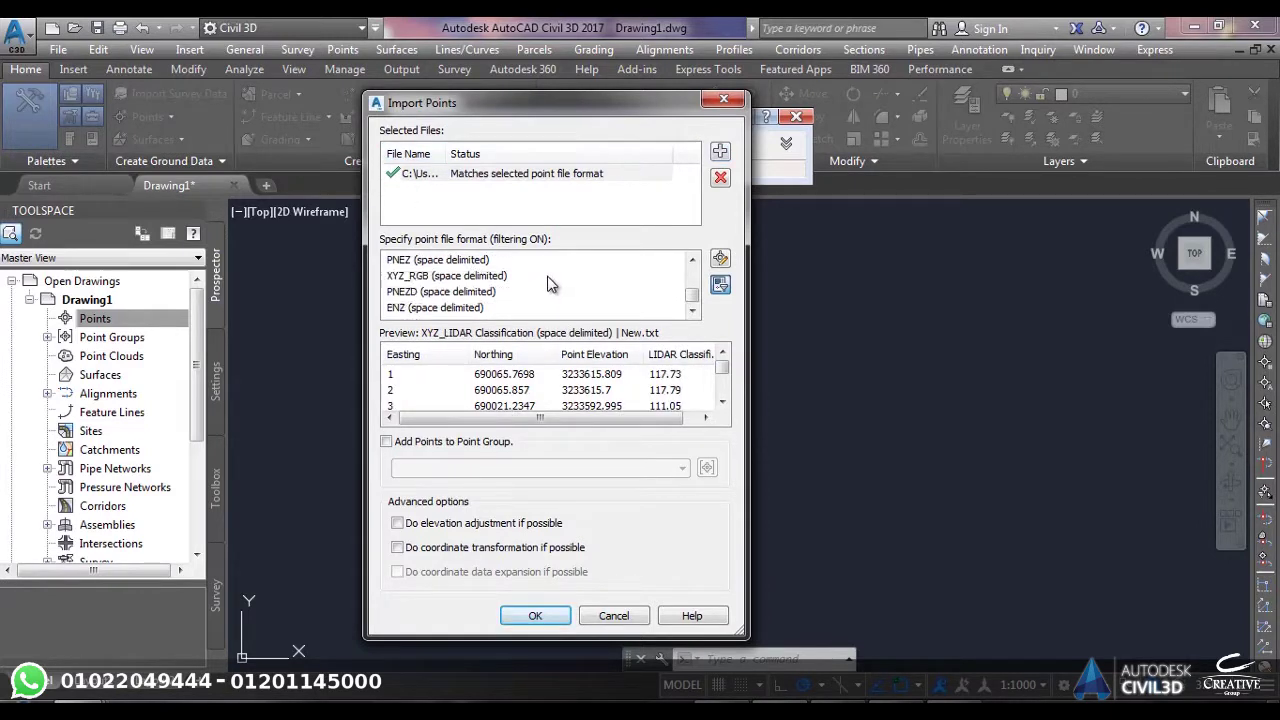
pyautogui.click(452, 294)
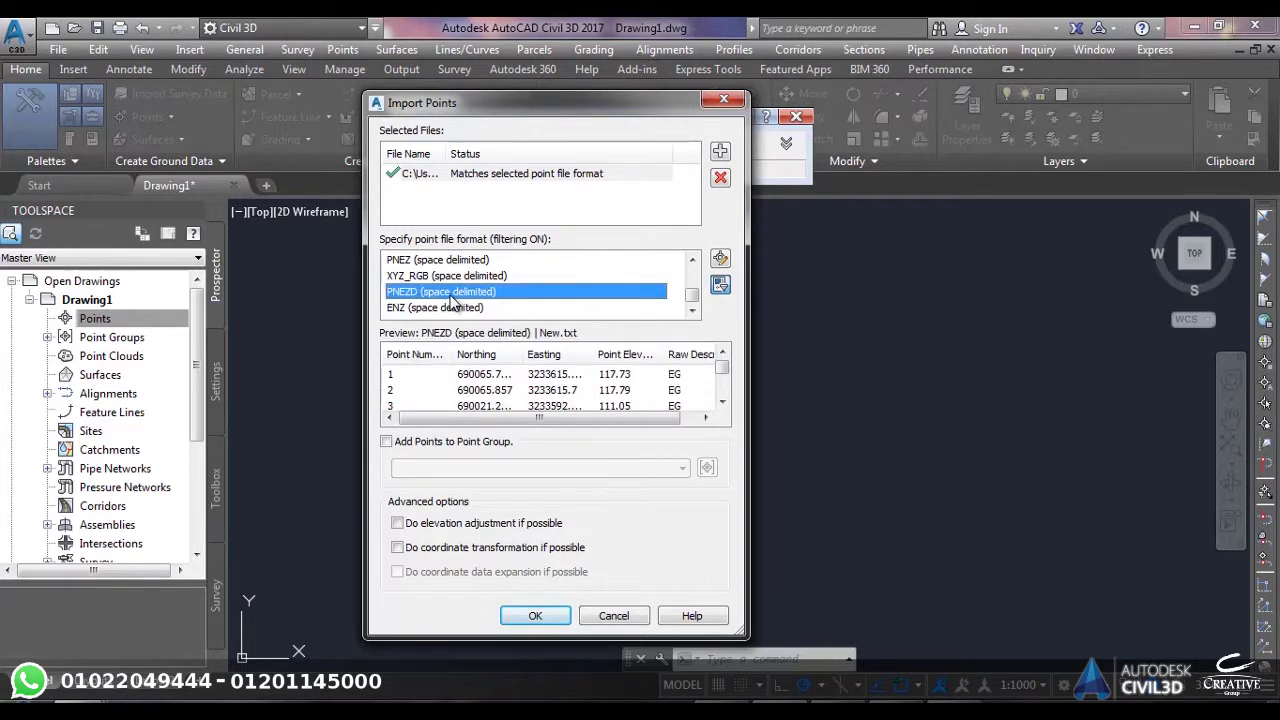
pyautogui.click(451, 303)
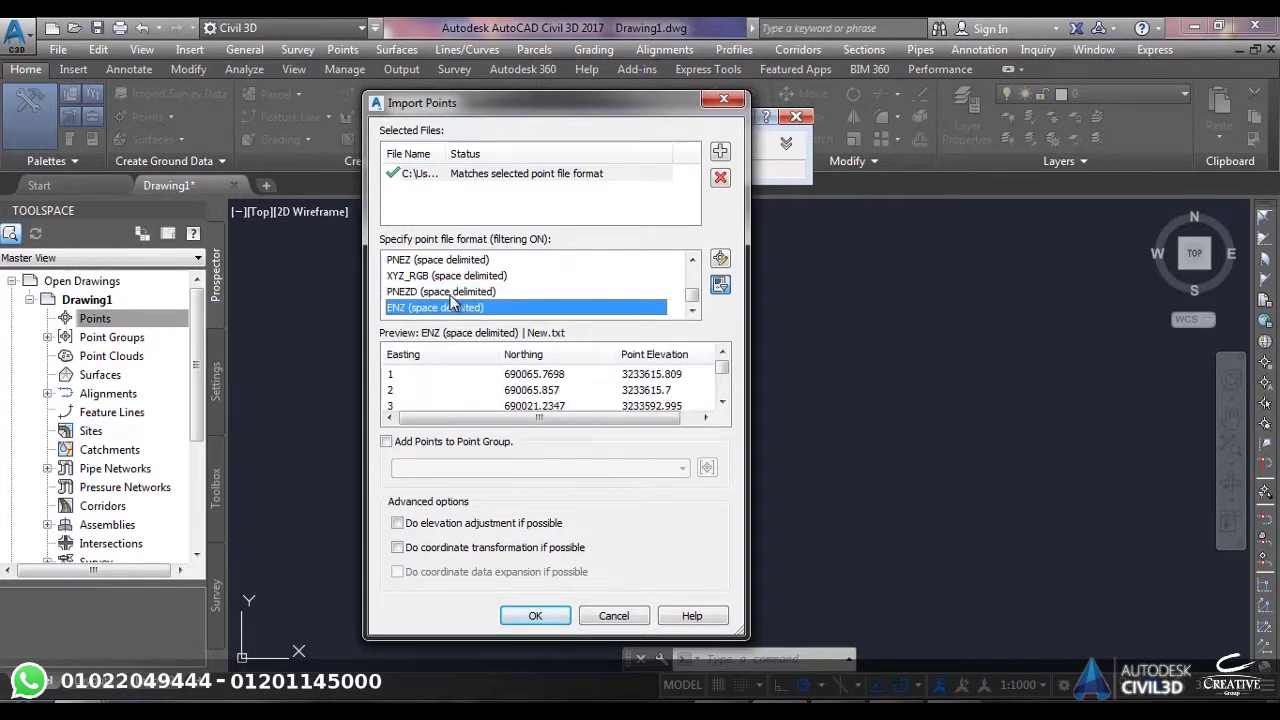
pyautogui.click(450, 293)
pyautogui.click(450, 305)
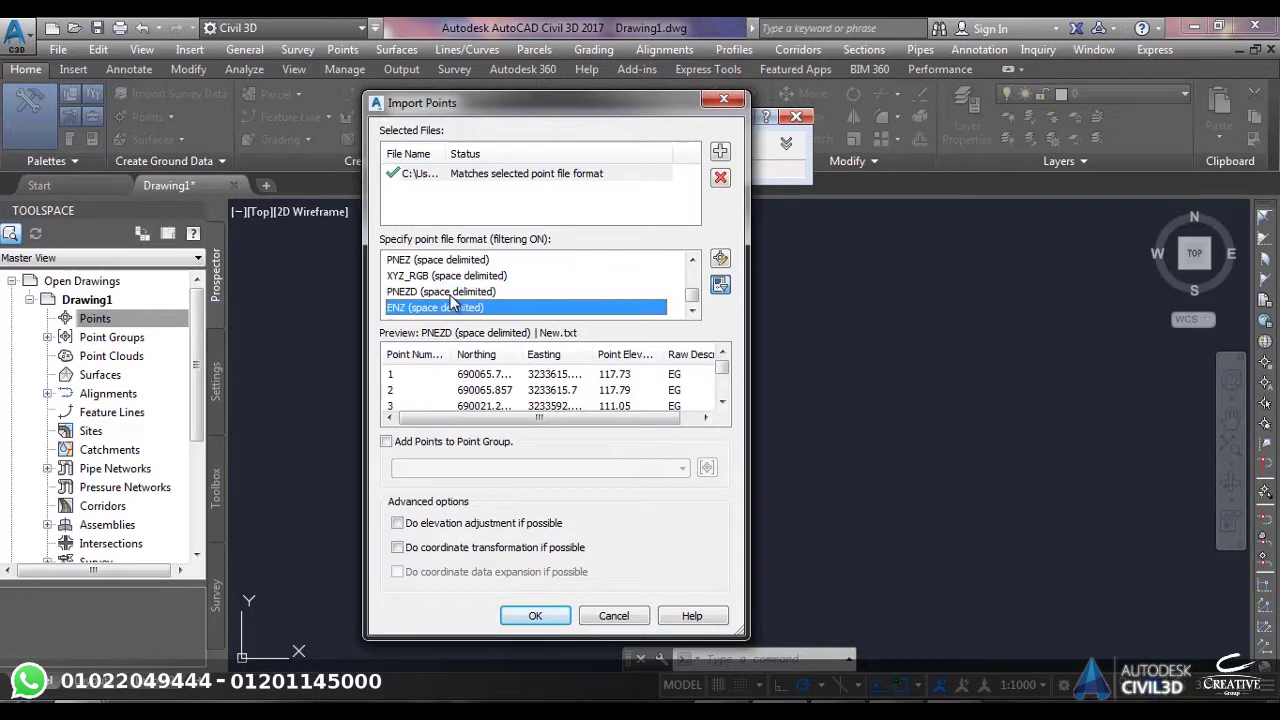
pyautogui.click(451, 295)
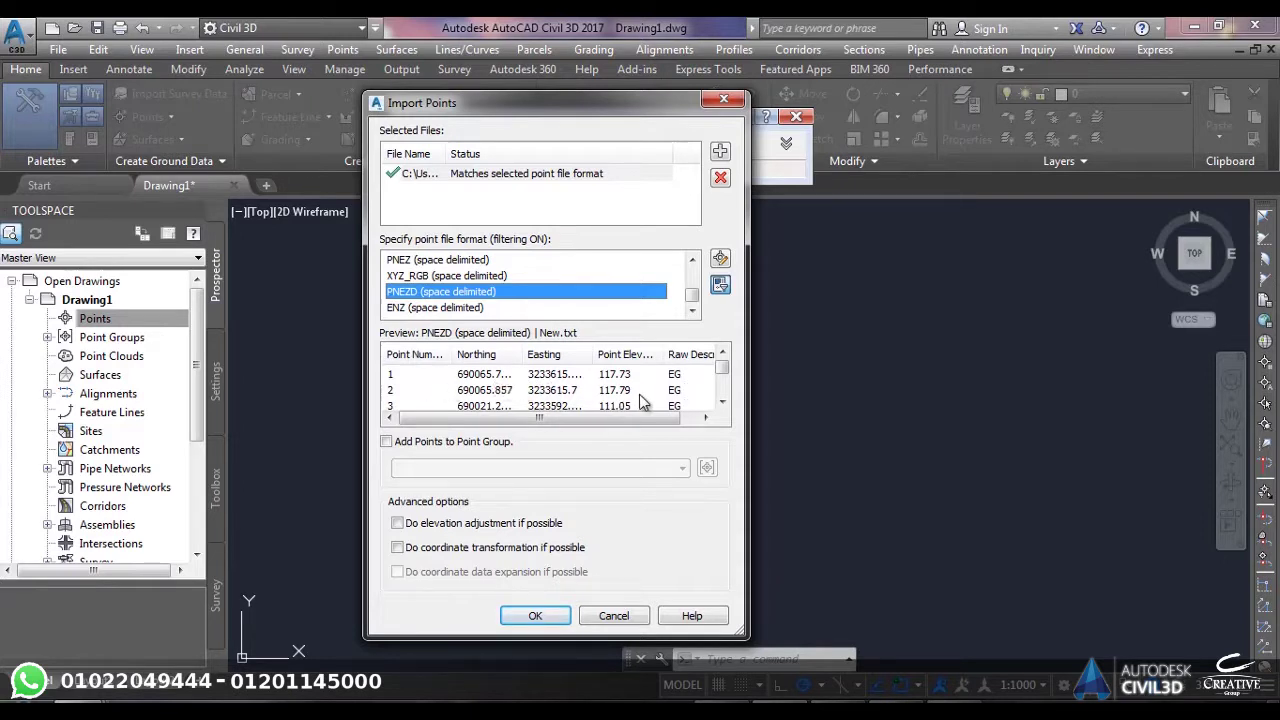
pyautogui.moveTo(722, 368); pyautogui.dragTo(722, 403)
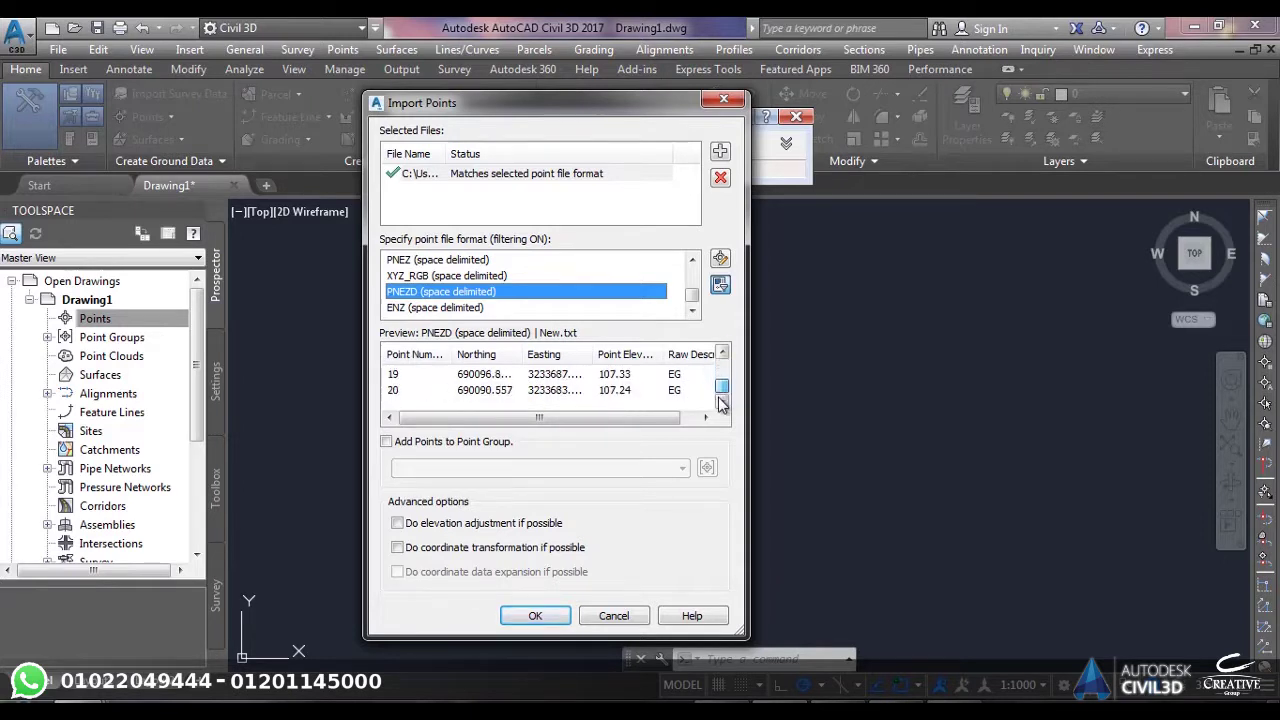
pyautogui.moveTo(637, 428); pyautogui.dragTo(577, 426)
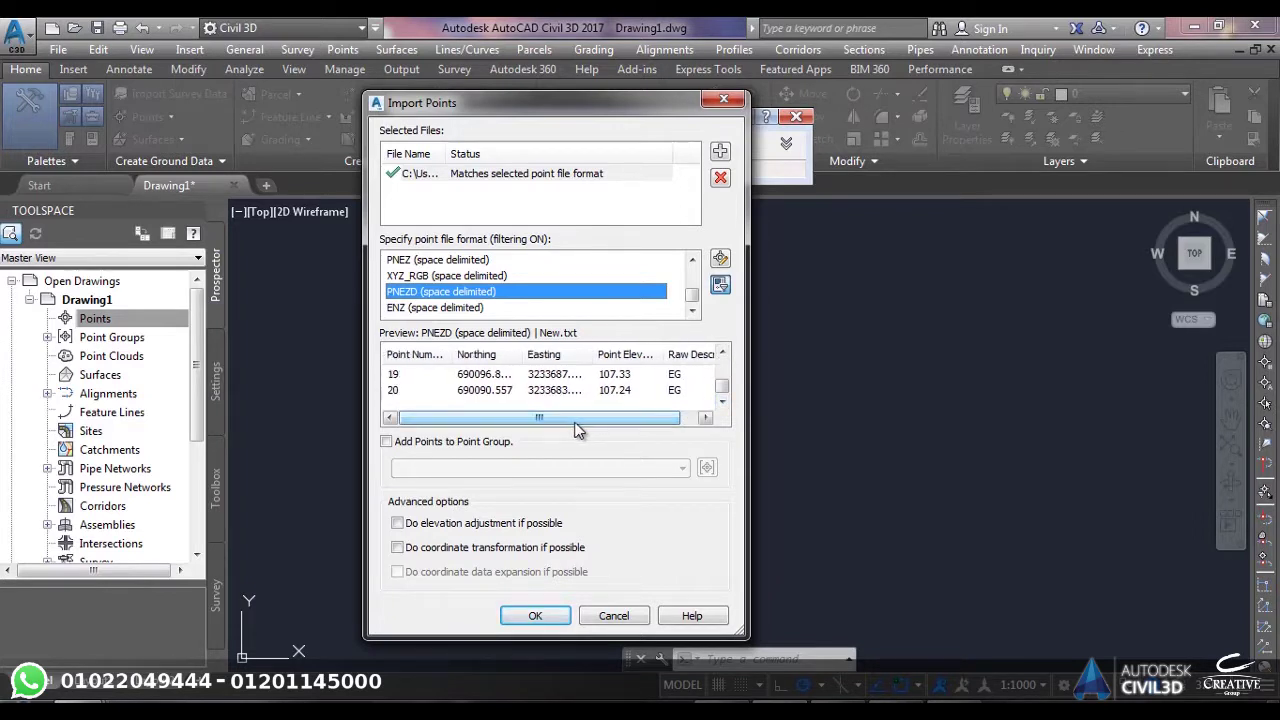
# Step: Create a point group named Moh for the imported points and run the import
pyautogui.click(388, 443)
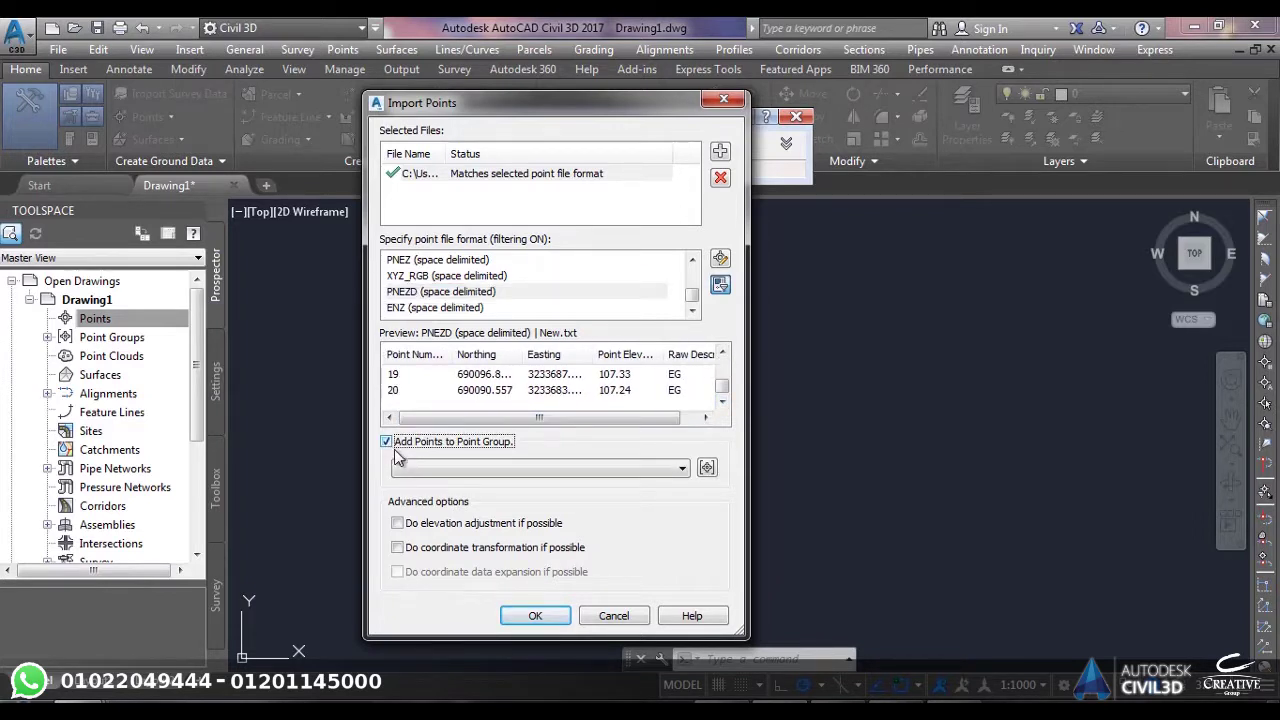
pyautogui.click(707, 468)
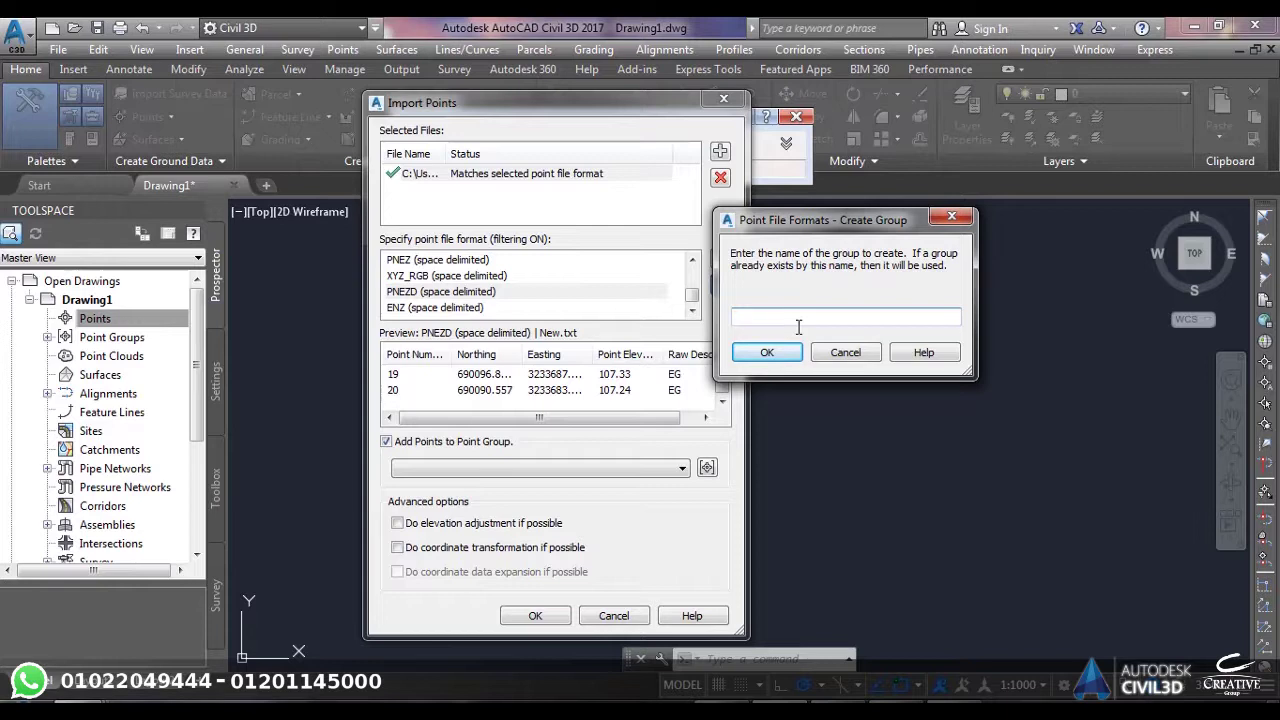
pyautogui.write('Moh')
pyautogui.click(765, 352)
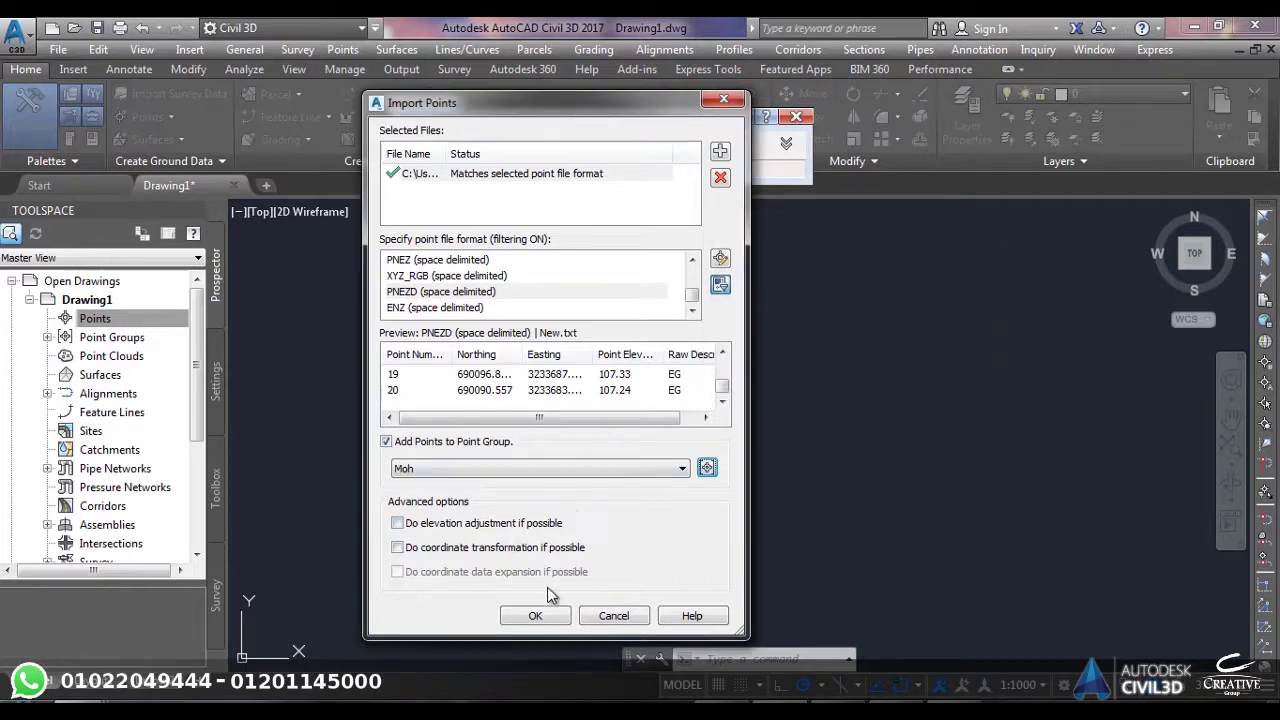
pyautogui.click(558, 616)
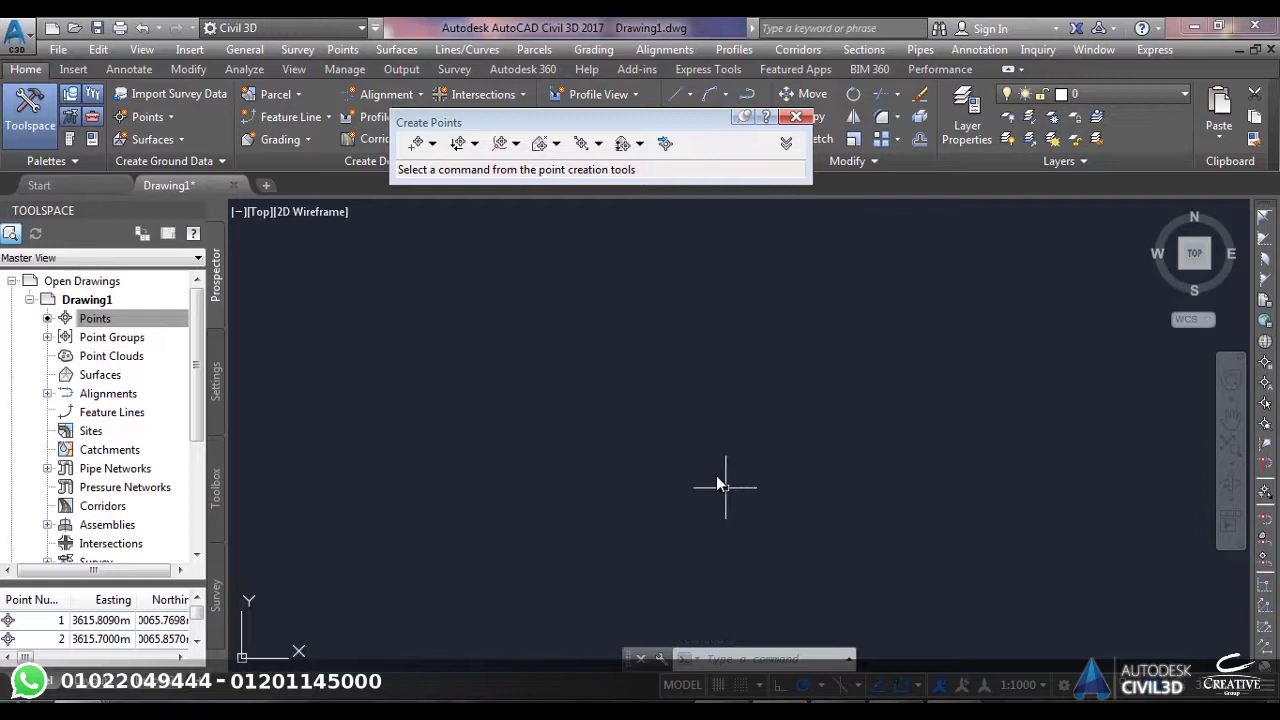
# Step: Zoom to the drawing extents and inspect the imported survey points up close
pyautogui.write('ze')
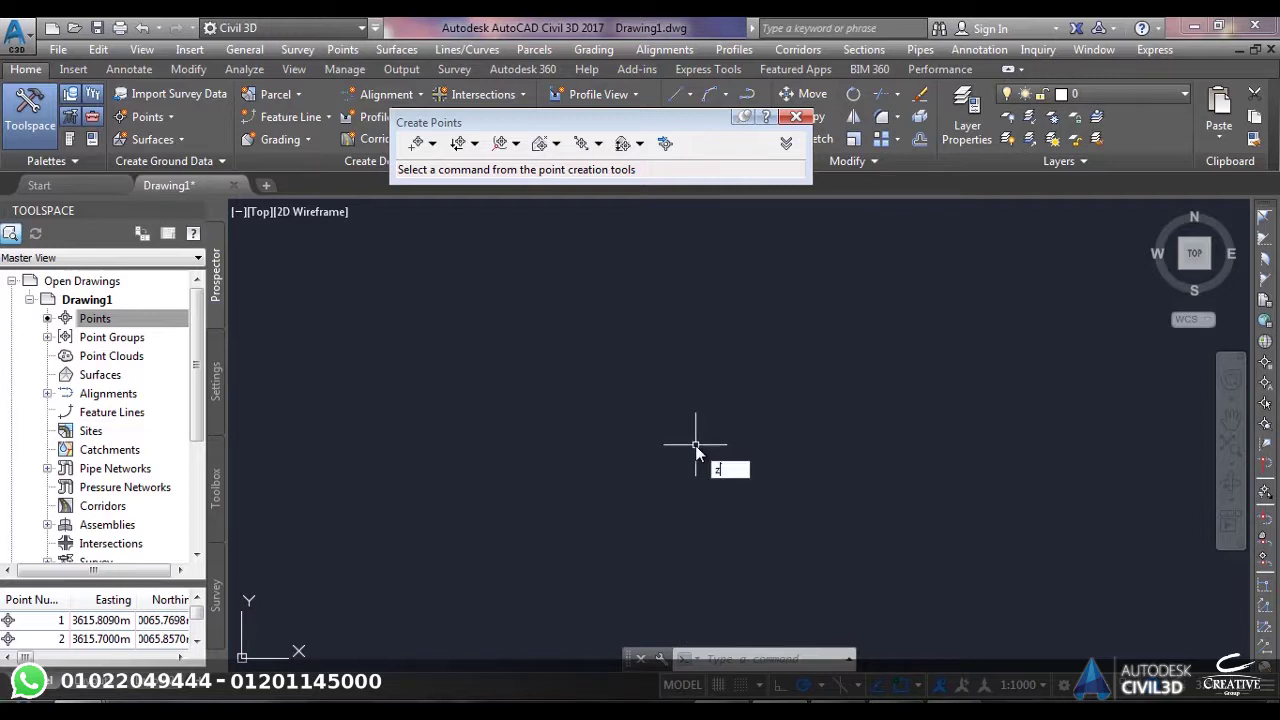
pyautogui.press('BackSpace')
pyautogui.press('BackSpace')
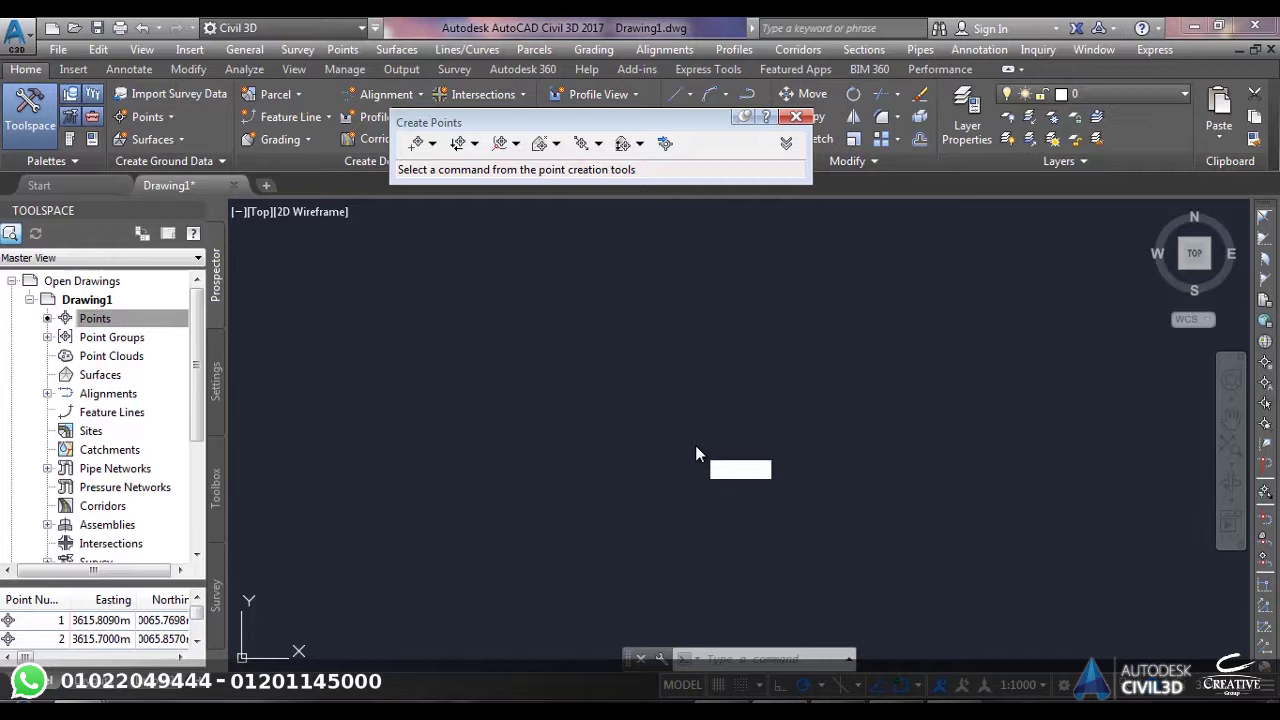
pyautogui.write('ze')
pyautogui.press('Return')
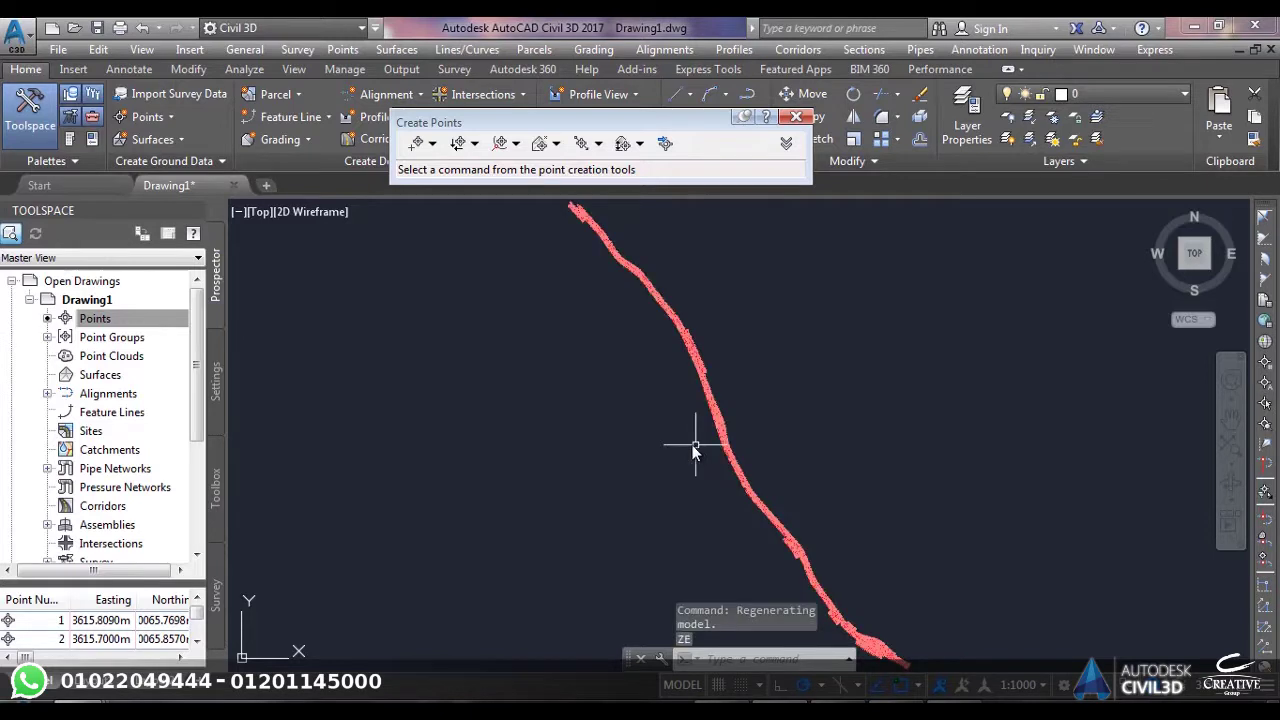
pyautogui.scroll(2, 663, 309)
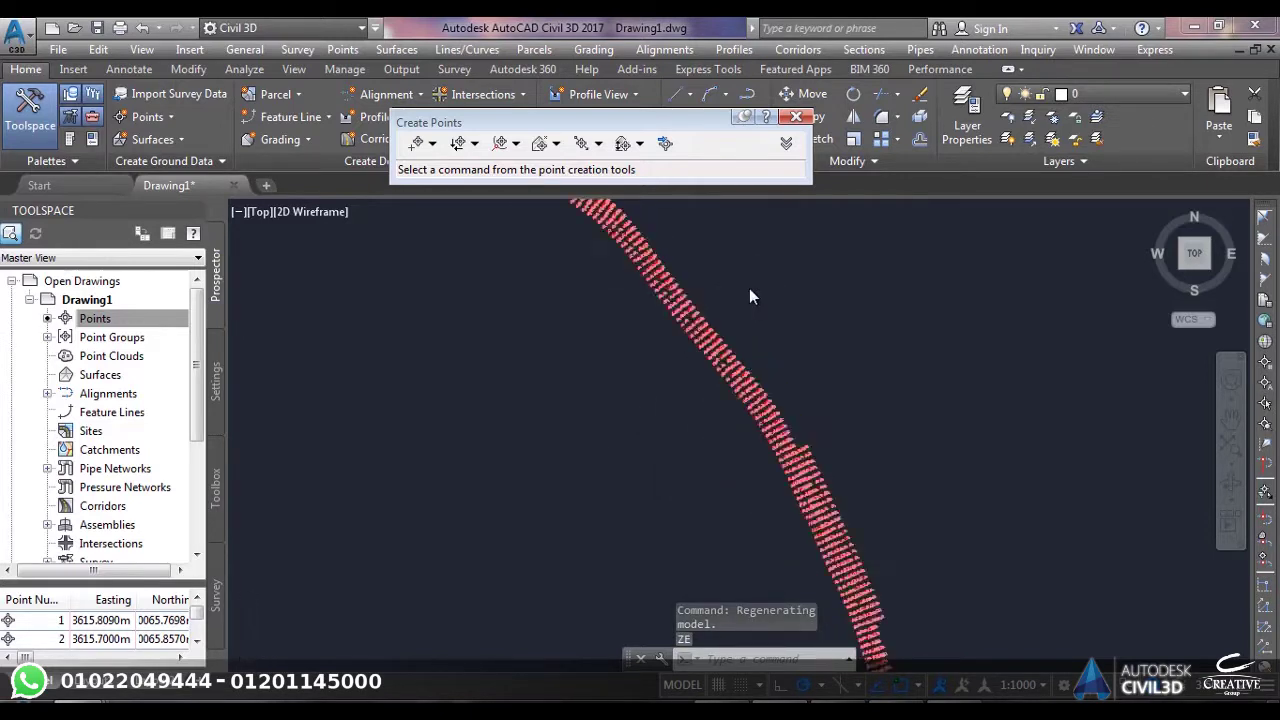
pyautogui.scroll(3, 660, 294)
pyautogui.scroll(2, 428, 430)
pyautogui.scroll(1, 490, 412)
pyautogui.scroll(-5, 494, 409)
pyautogui.scroll(-3, 557, 403)
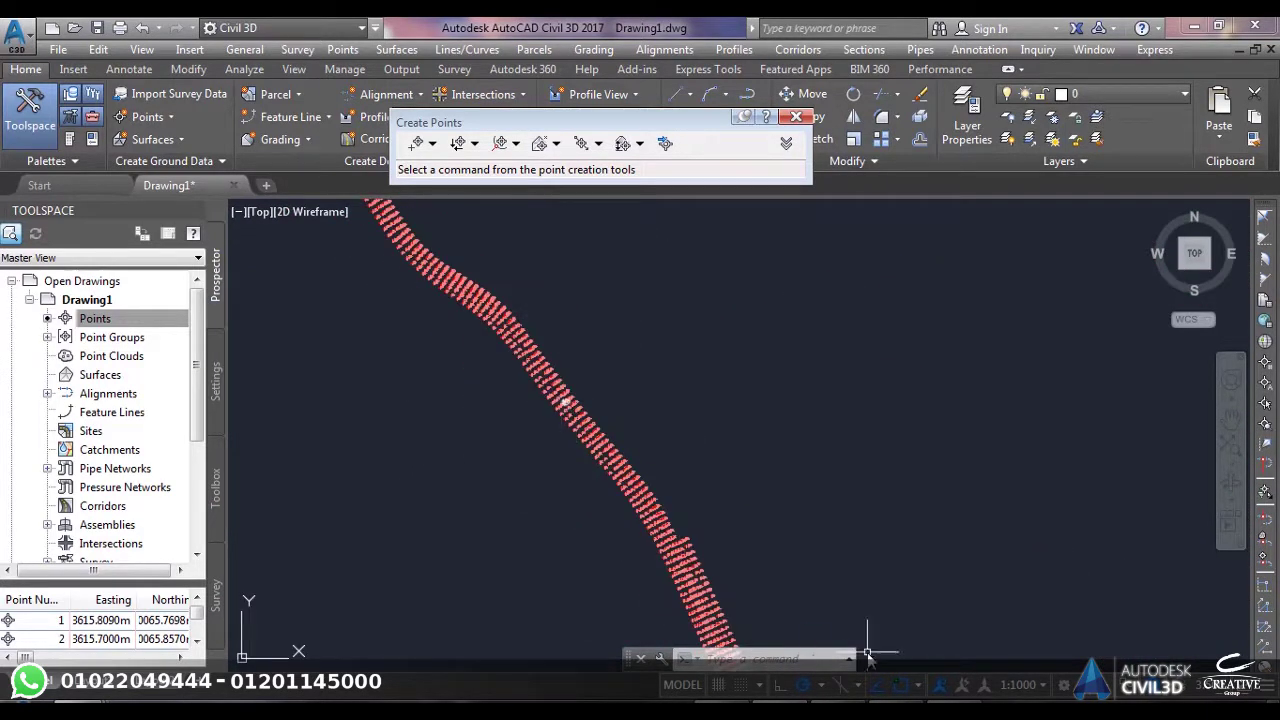
# Step: Set the drawing's annotation scale to 1:200 and check the size of the point labels
pyautogui.click(1042, 686)
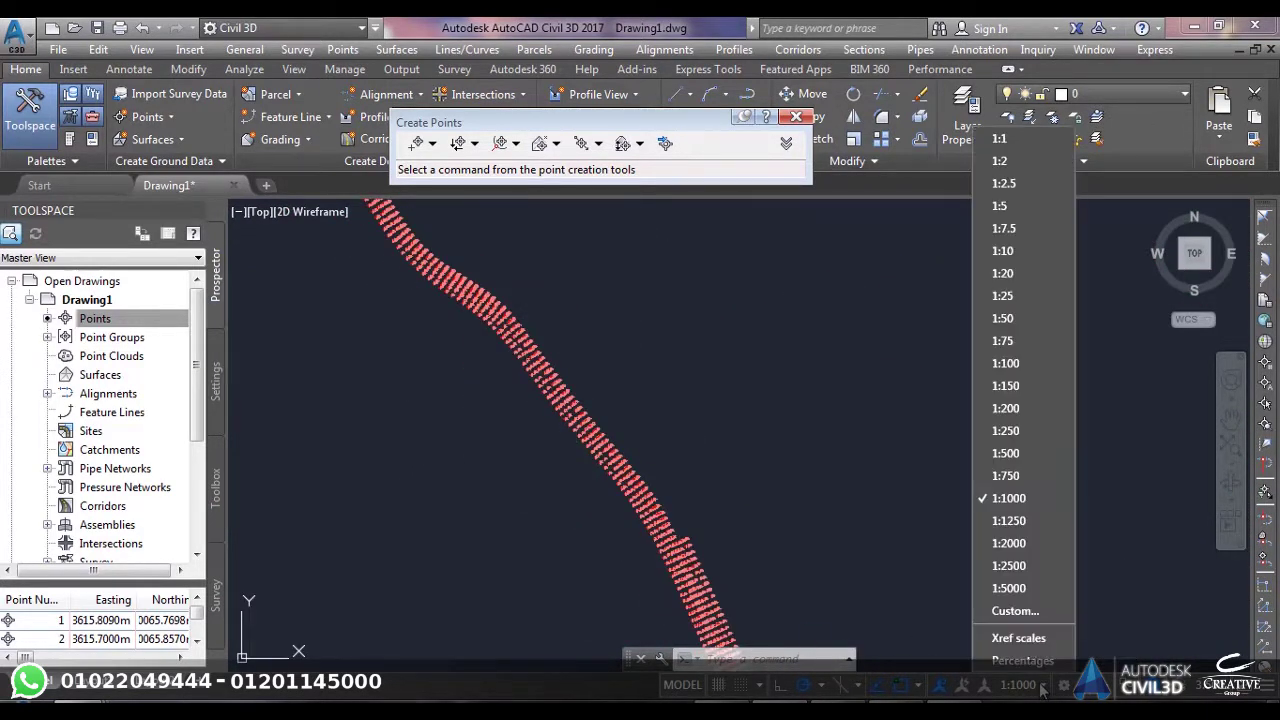
pyautogui.click(1009, 410)
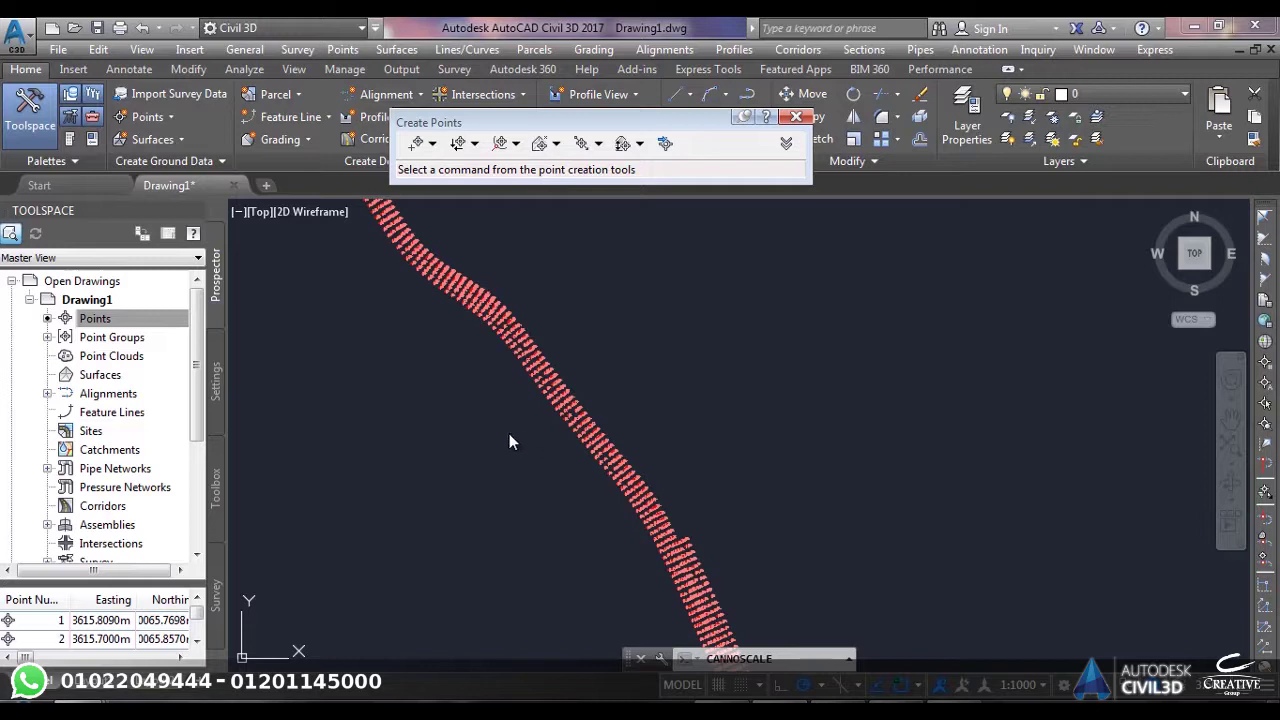
pyautogui.scroll(5, 527, 340)
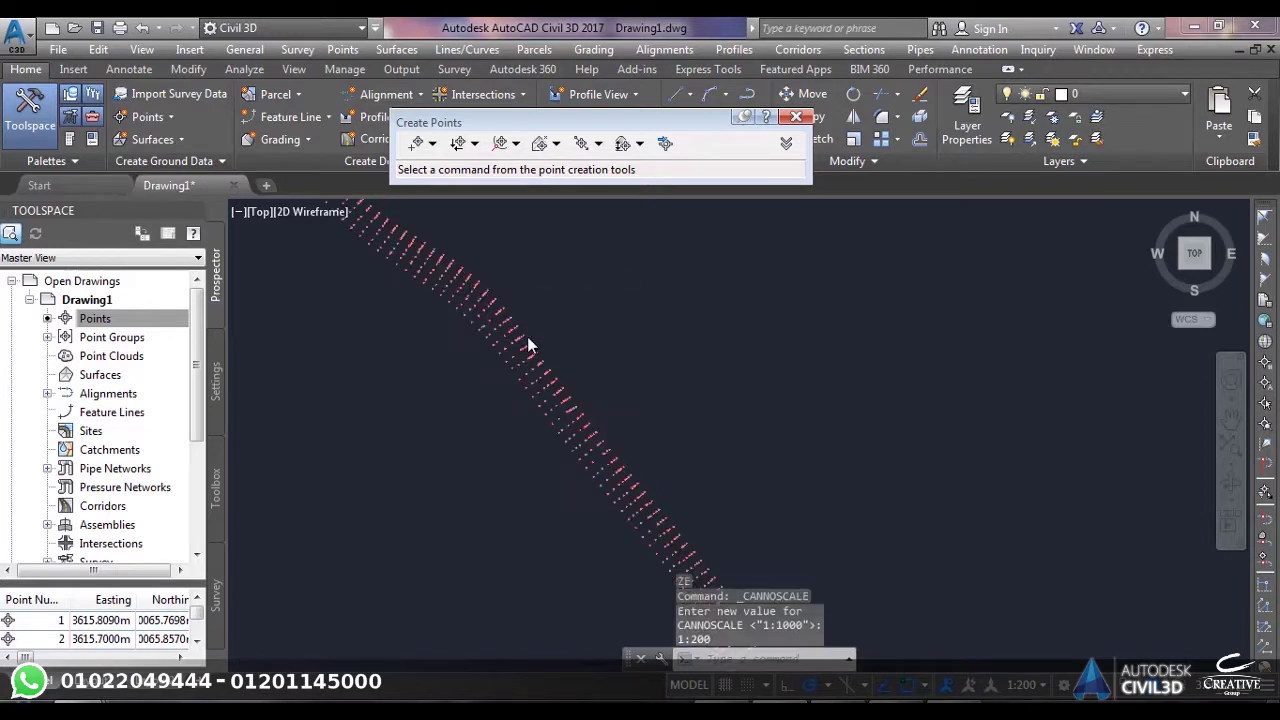
pyautogui.scroll(6, 486, 409)
pyautogui.scroll(-1, 491, 426)
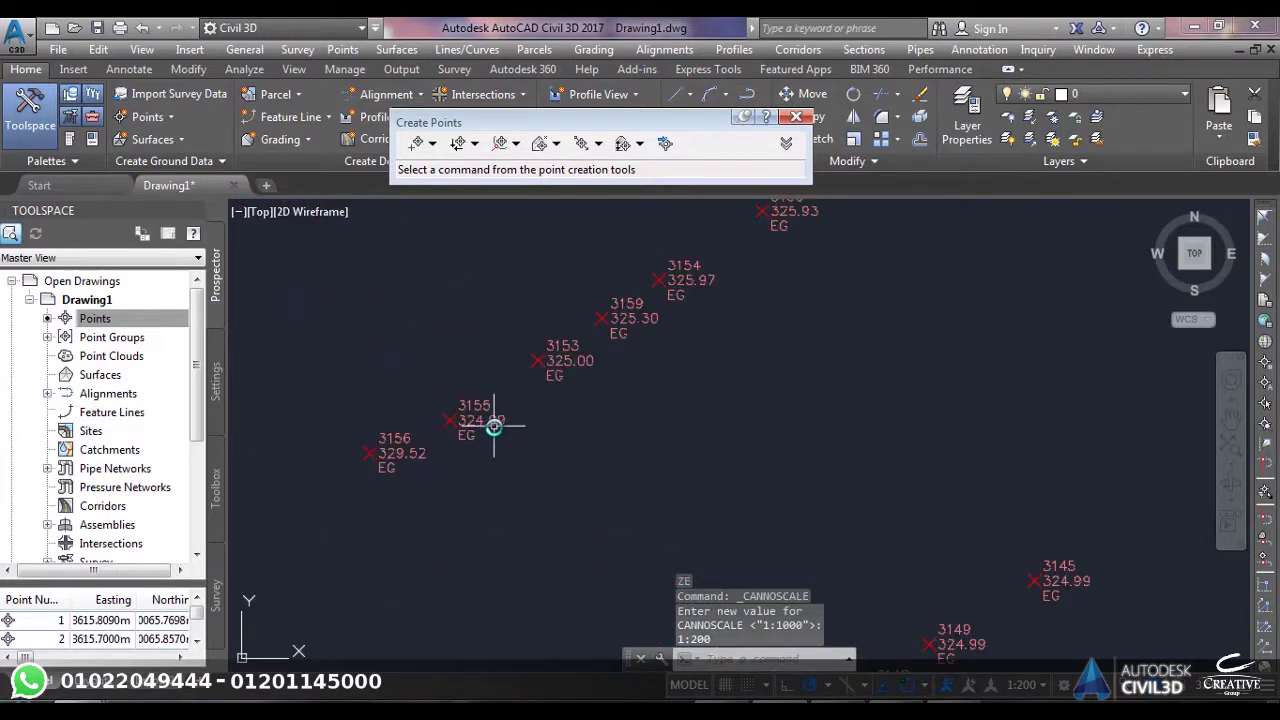
pyautogui.scroll(-8, 495, 425)
# Step: Examine how the imported survey points are distributed along the whole strip, including both of its ends
pyautogui.moveTo(443, 363); pyautogui.dragTo(620, 365, button='middle')
pyautogui.scroll(-5, 615, 363)
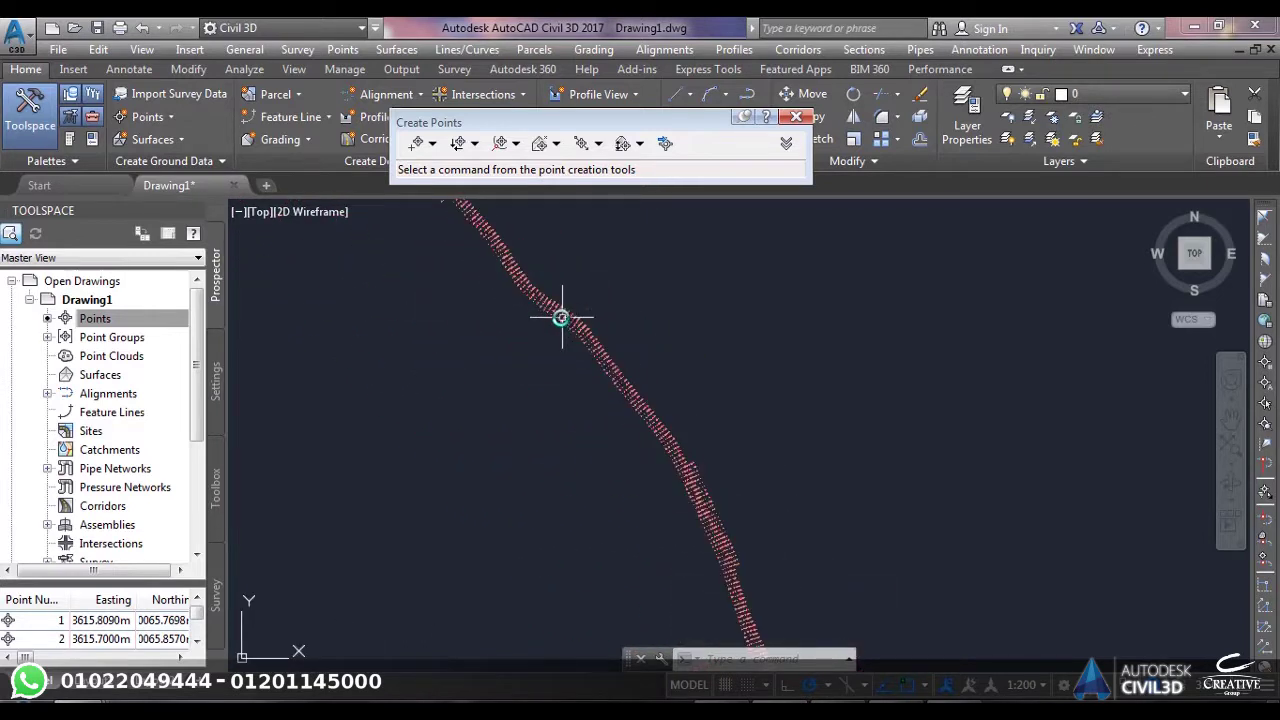
pyautogui.scroll(10, 530, 270)
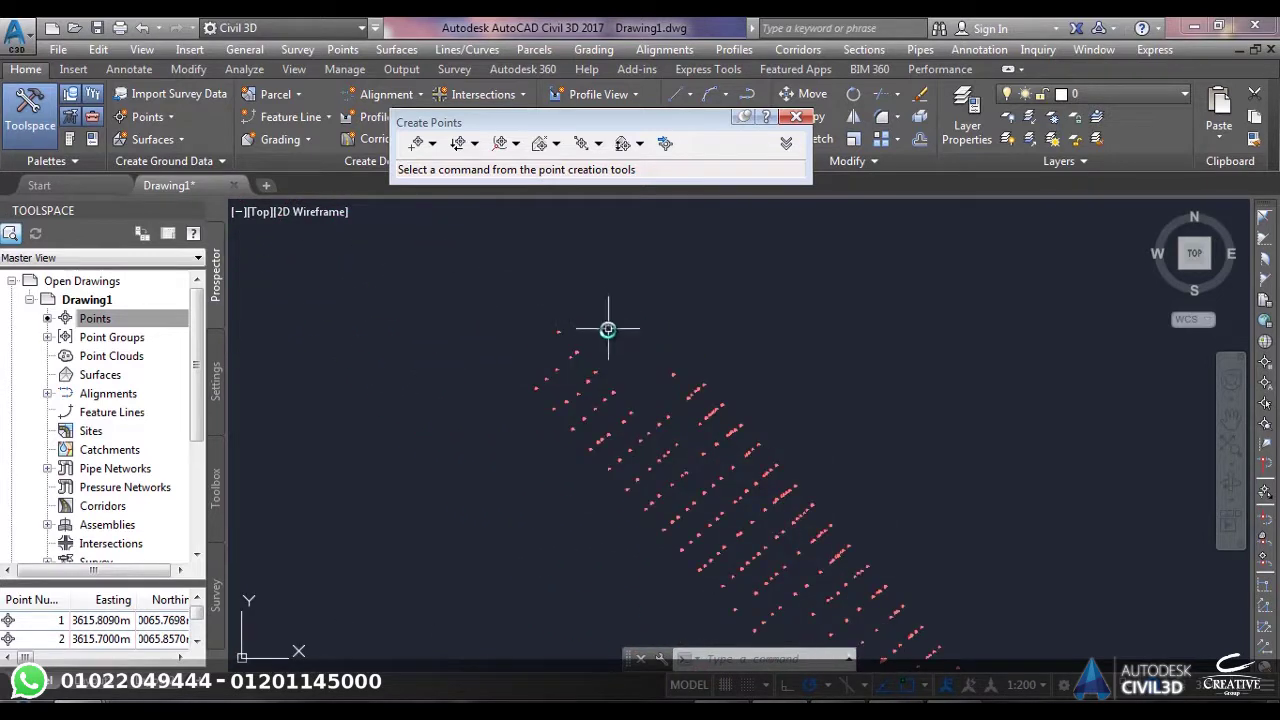
pyautogui.scroll(-6, 608, 335)
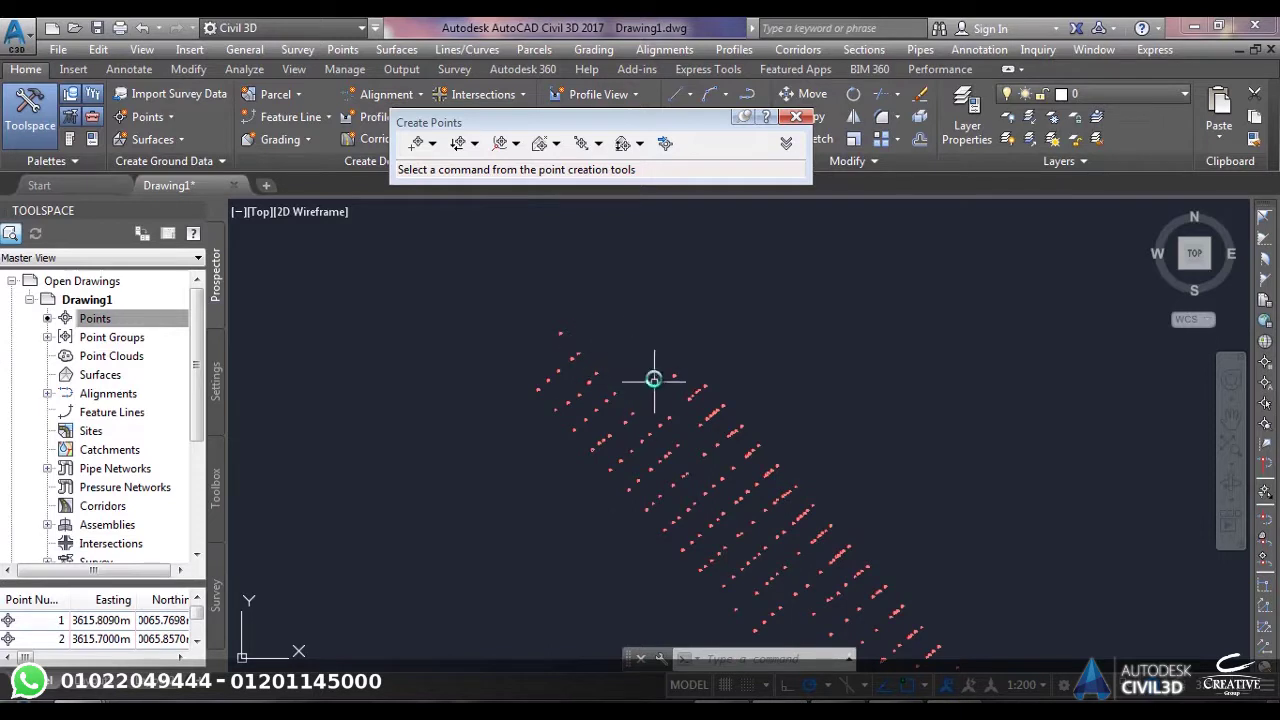
pyautogui.scroll(-4, 592, 319)
pyautogui.moveTo(686, 457); pyautogui.dragTo(421, 264, button='middle')
pyautogui.scroll(3, 421, 264)
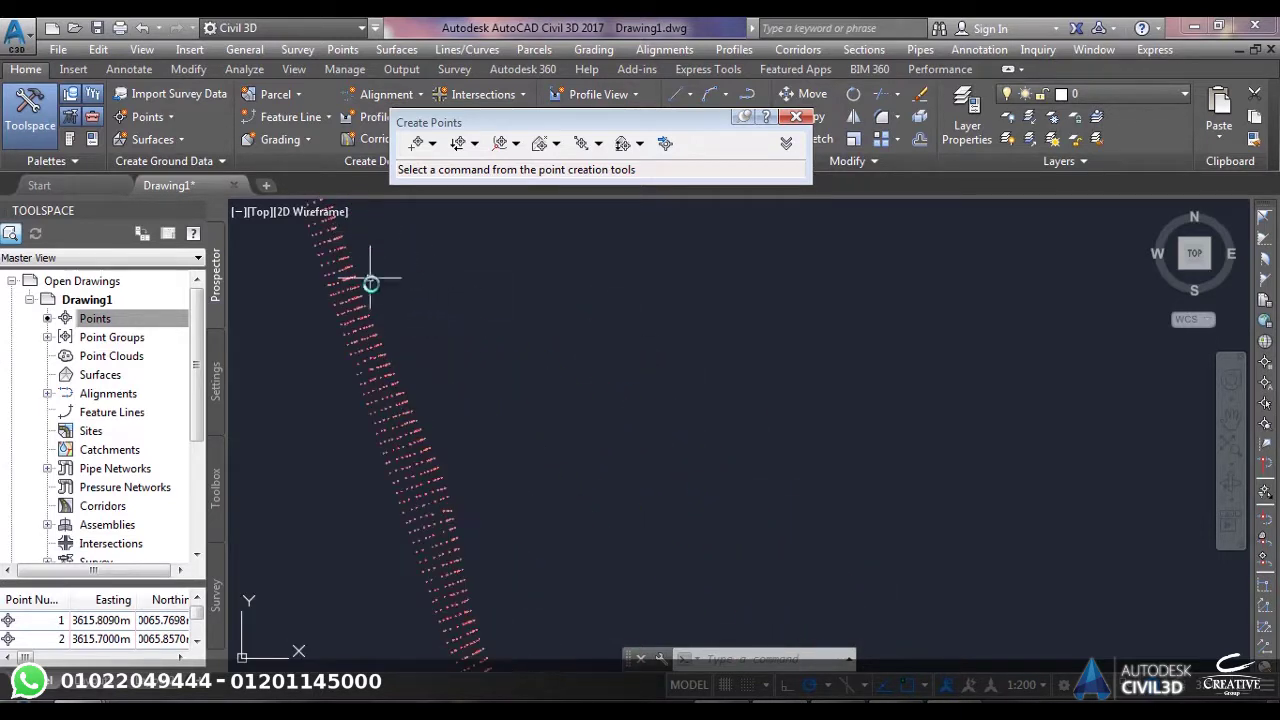
pyautogui.moveTo(395, 363); pyautogui.dragTo(577, 431, button='middle')
pyautogui.scroll(-4, 574, 423)
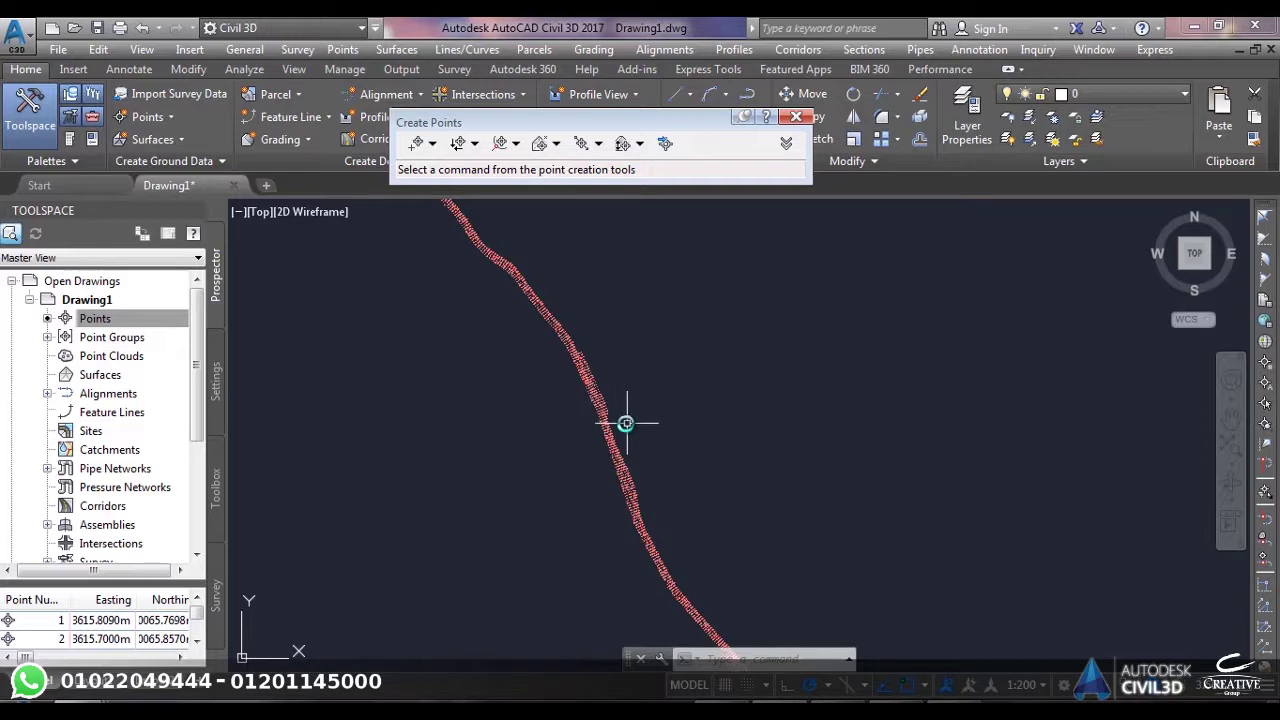
pyautogui.scroll(1, 613, 433)
pyautogui.scroll(-2, 600, 428)
pyautogui.moveTo(608, 434); pyautogui.dragTo(648, 356, button='middle')
pyautogui.scroll(-1, 648, 356)
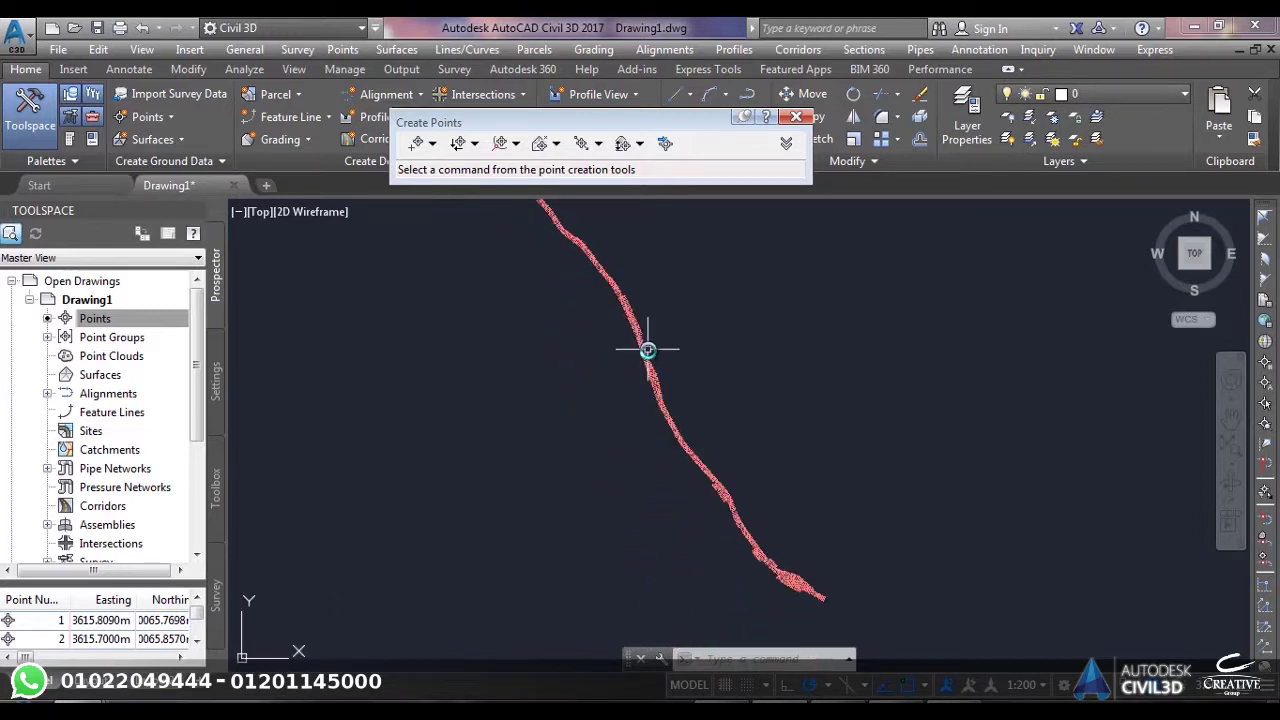
pyautogui.scroll(1, 729, 533)
pyautogui.moveTo(729, 533); pyautogui.dragTo(531, 369, button='middle')
pyautogui.scroll(1, 609, 443)
pyautogui.scroll(1, 580, 466)
pyautogui.moveTo(580, 466); pyautogui.dragTo(577, 447, button='middle')
pyautogui.scroll(1, 570, 440)
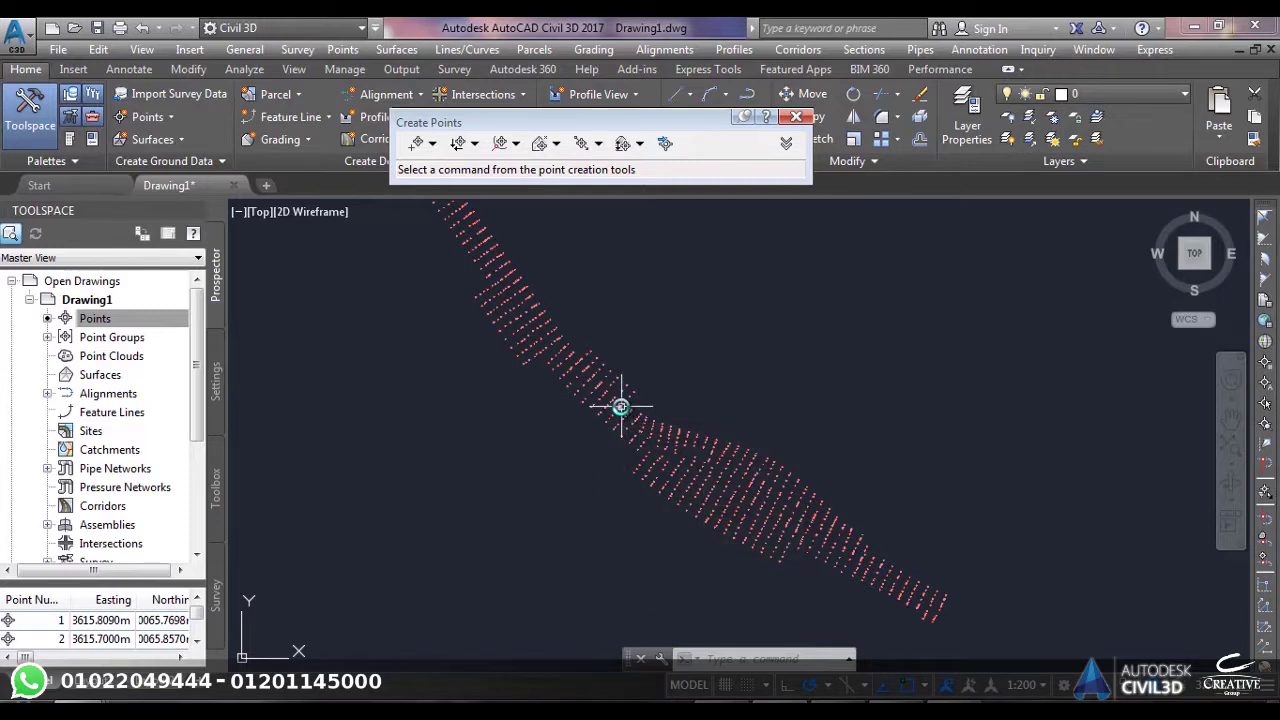
pyautogui.scroll(-4, 519, 354)
pyautogui.scroll(1, 700, 470)
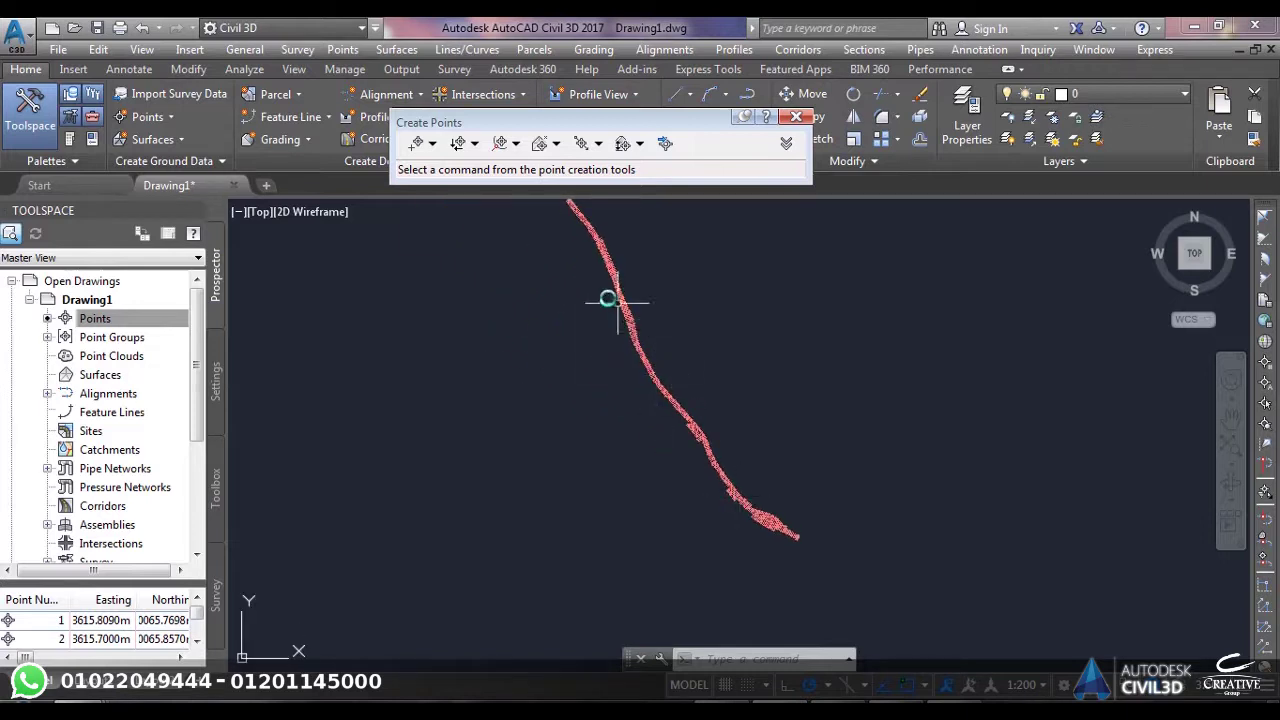
pyautogui.scroll(4, 590, 340)
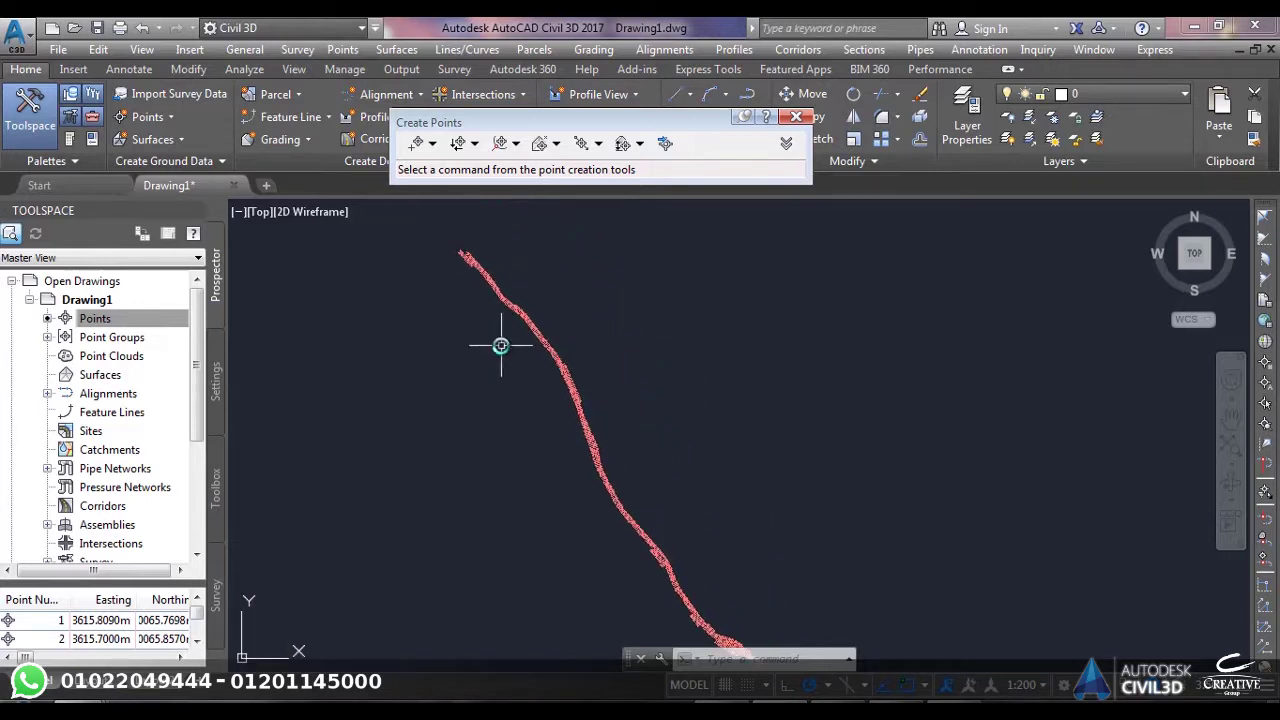
pyautogui.scroll(4, 500, 300)
pyautogui.scroll(5, 707, 296)
pyautogui.scroll(-8, 571, 289)
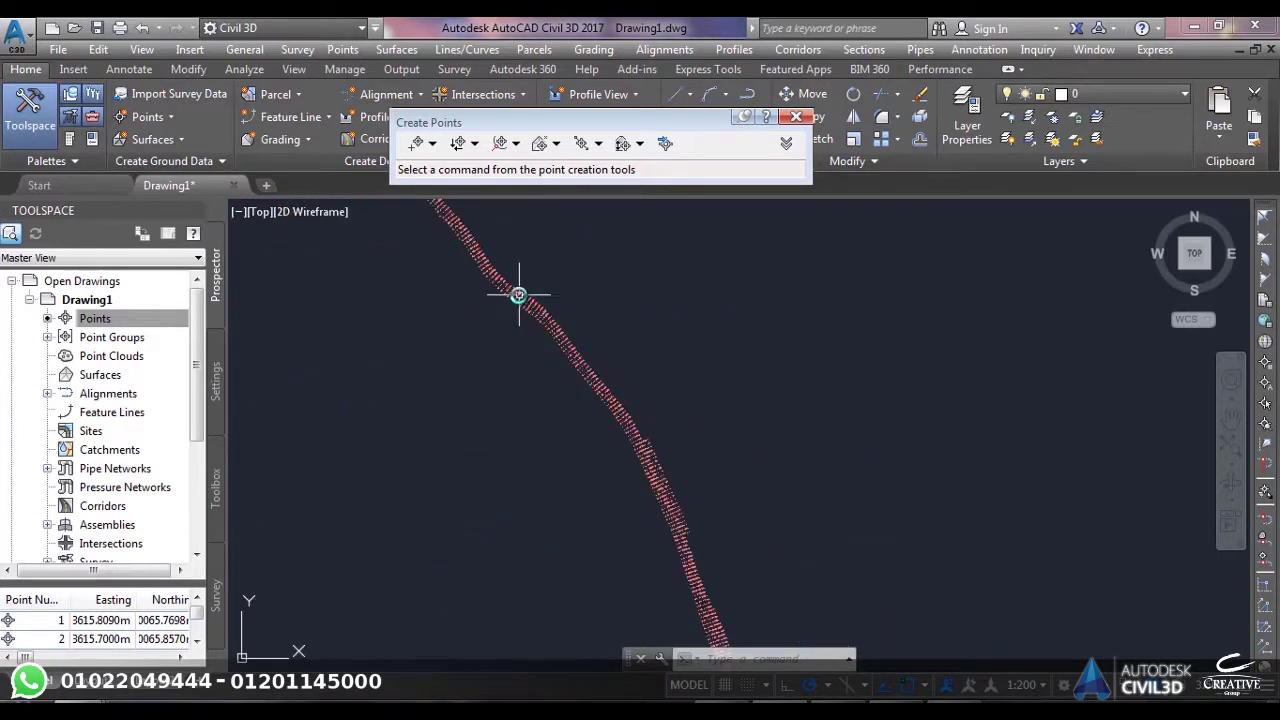
pyautogui.scroll(-6, 518, 295)
pyautogui.moveTo(371, 267); pyautogui.dragTo(490, 339, button='middle')
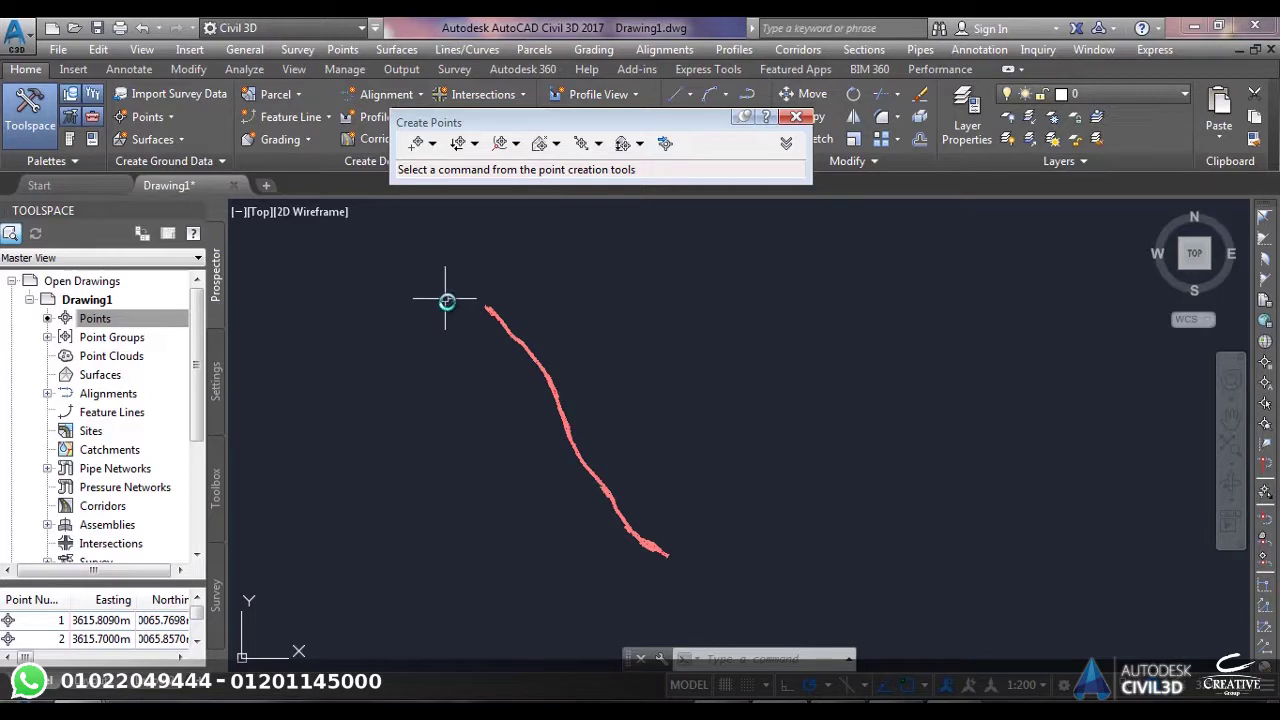
pyautogui.scroll(2, 501, 305)
pyautogui.scroll(2, 426, 363)
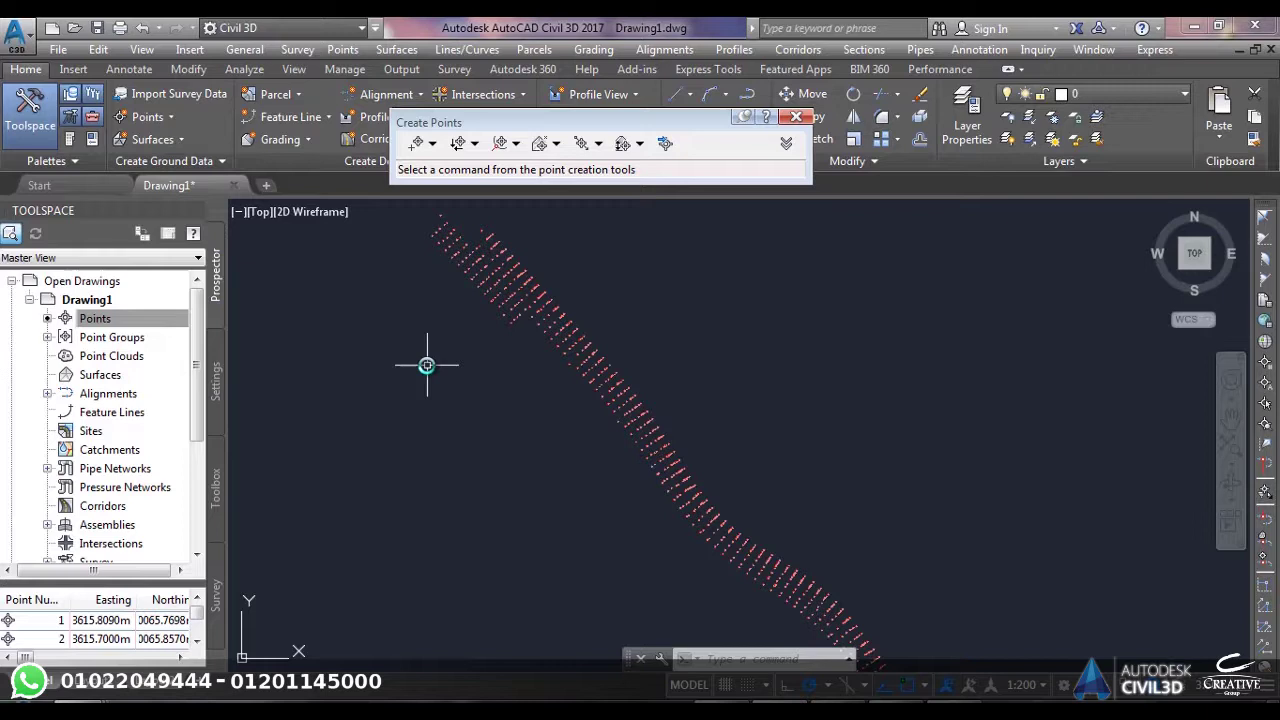
pyautogui.scroll(-1, 420, 377)
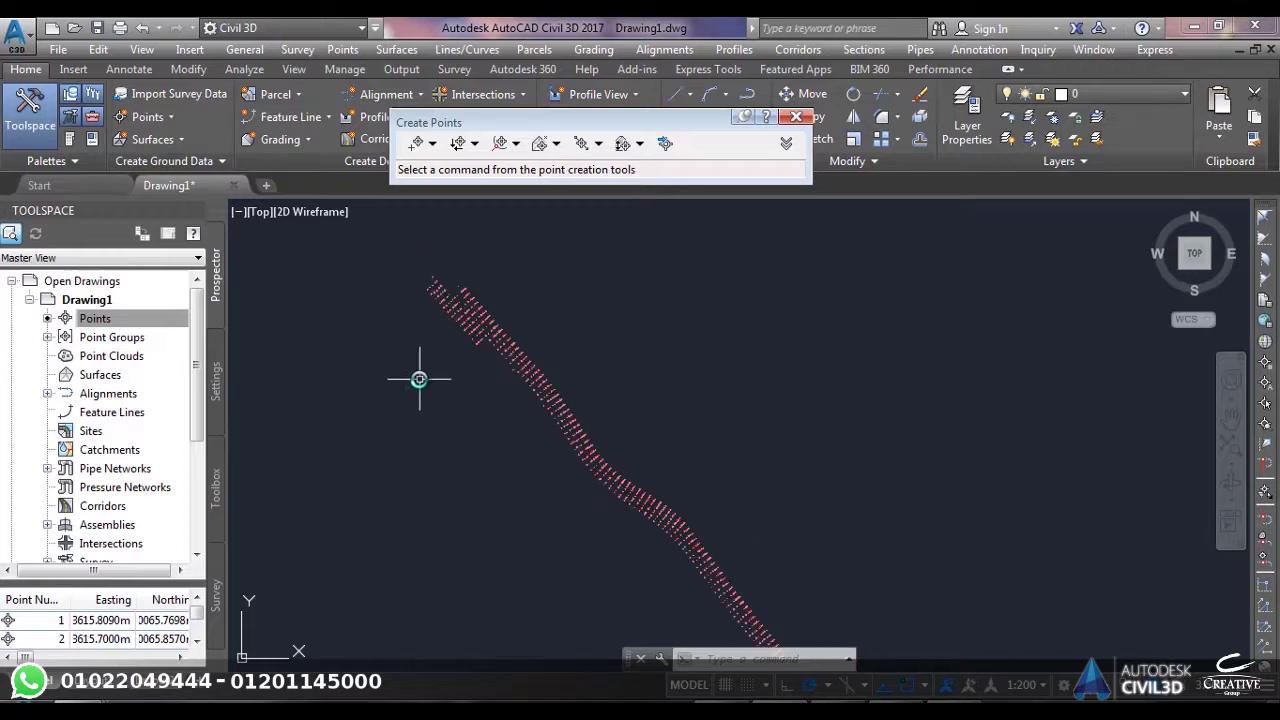
pyautogui.scroll(1, 440, 384)
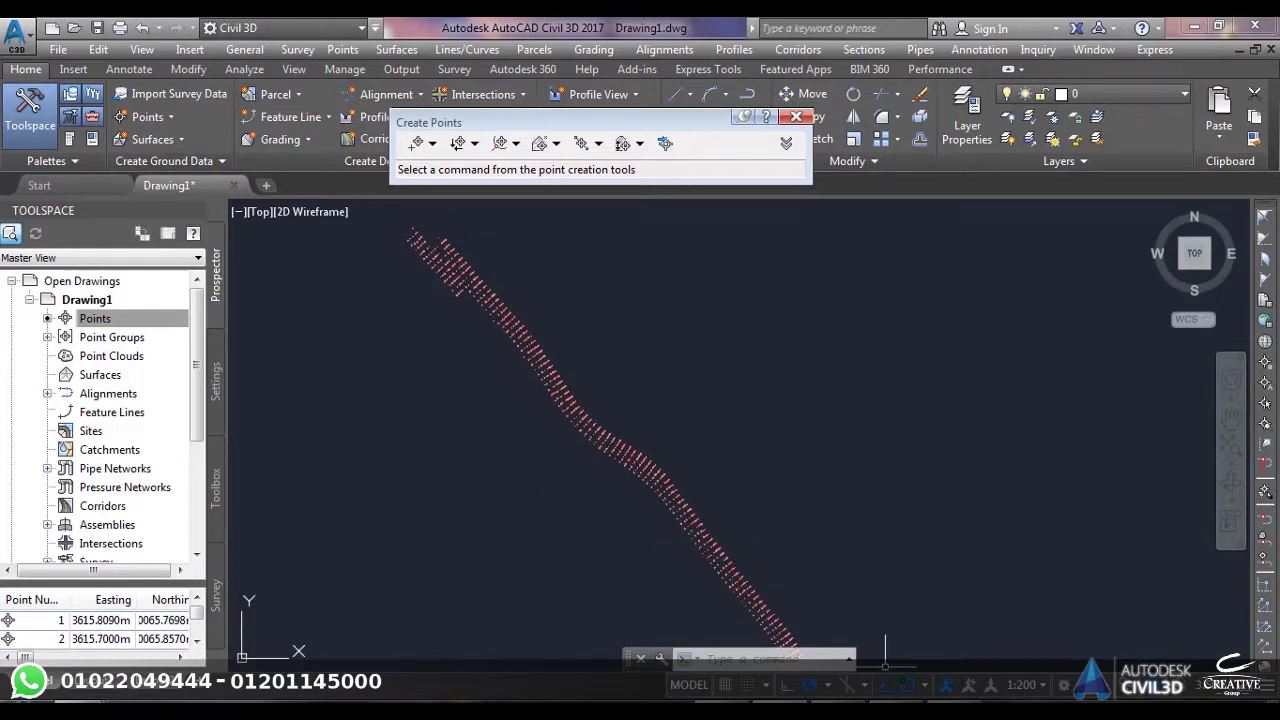